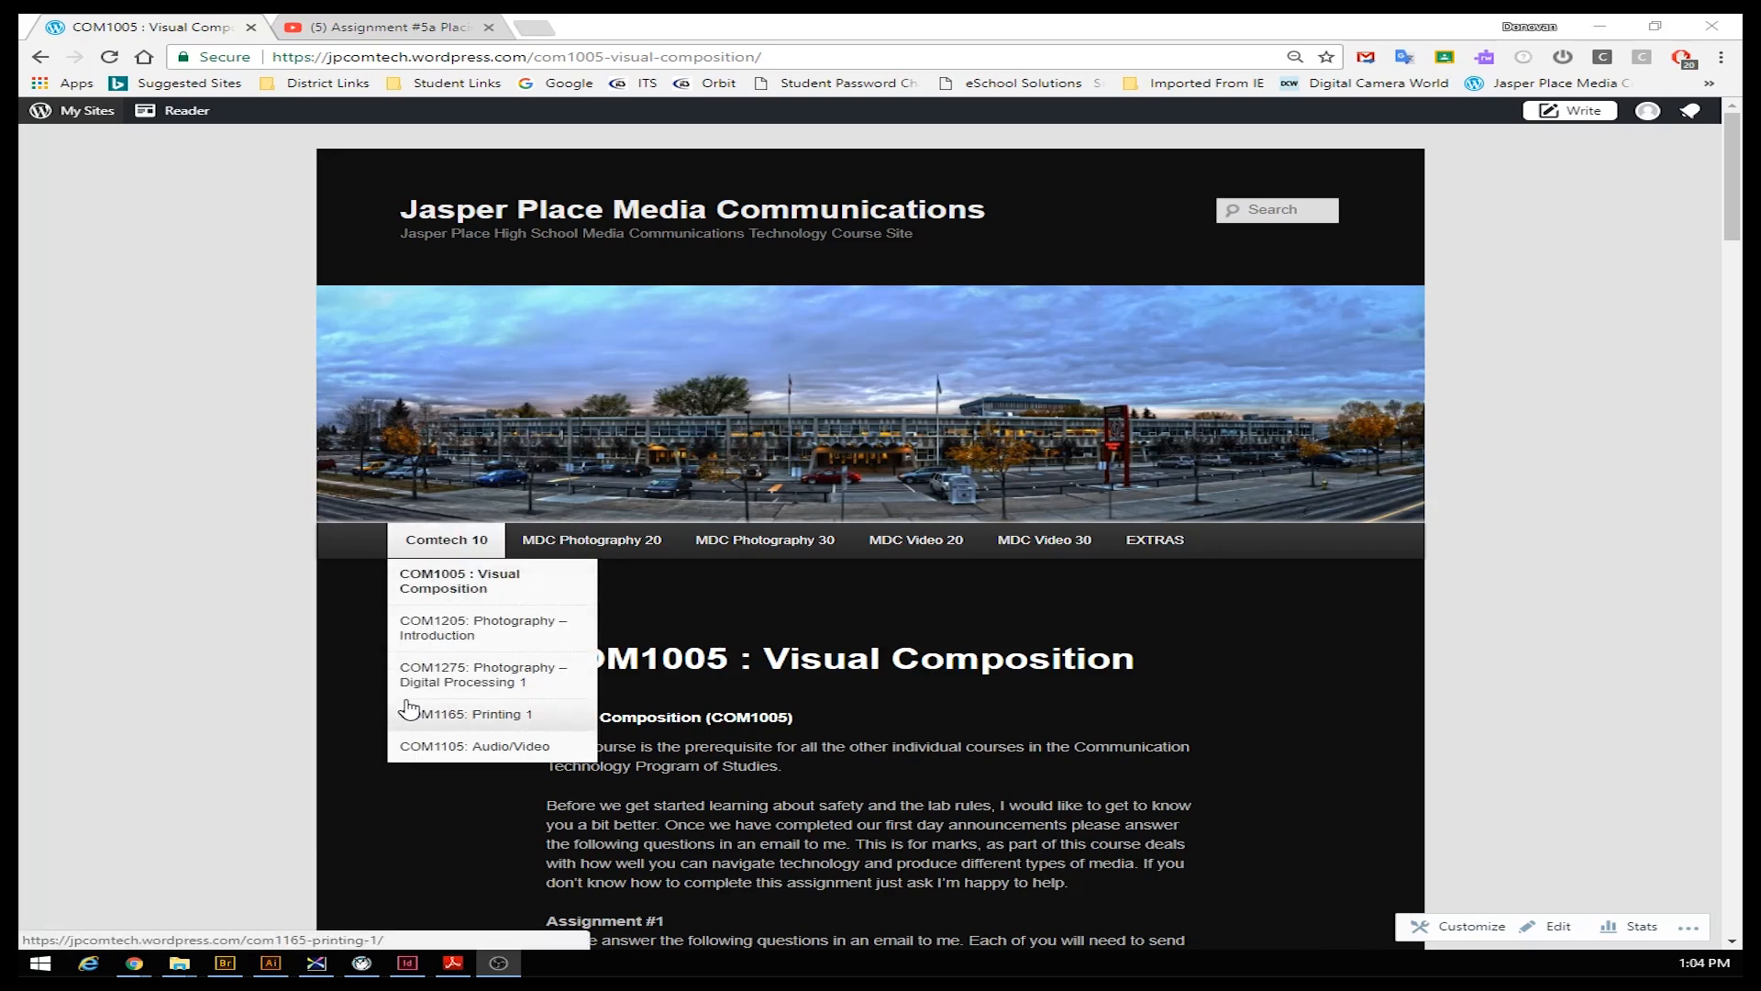
Open the InDesign Tutorial Images link under Assignment #5b on the COM1005 : Visual Composition page
{"action": "scroll", "coordinate": [373, 719], "scroll_direction": "down", "scroll_amount": 10}
{"action": "scroll", "coordinate": [374, 704], "scroll_direction": "down", "scroll_amount": 20}
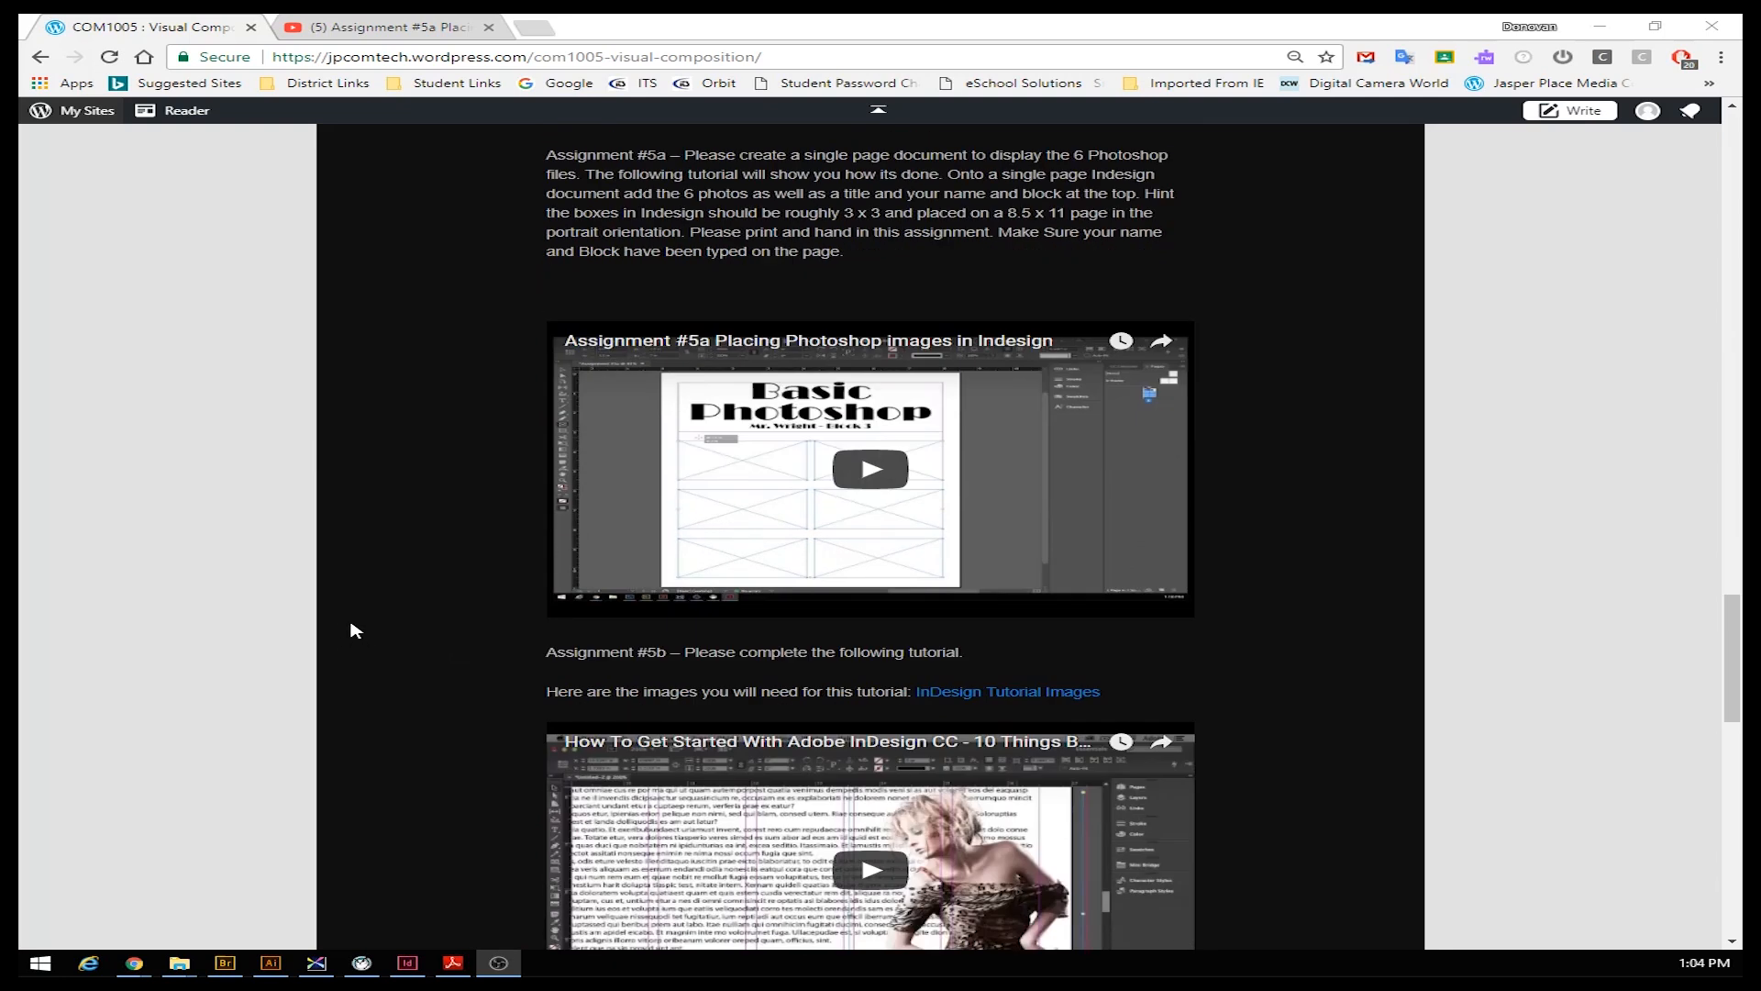
{"action": "scroll", "coordinate": [354, 630], "scroll_direction": "down", "scroll_amount": 1}
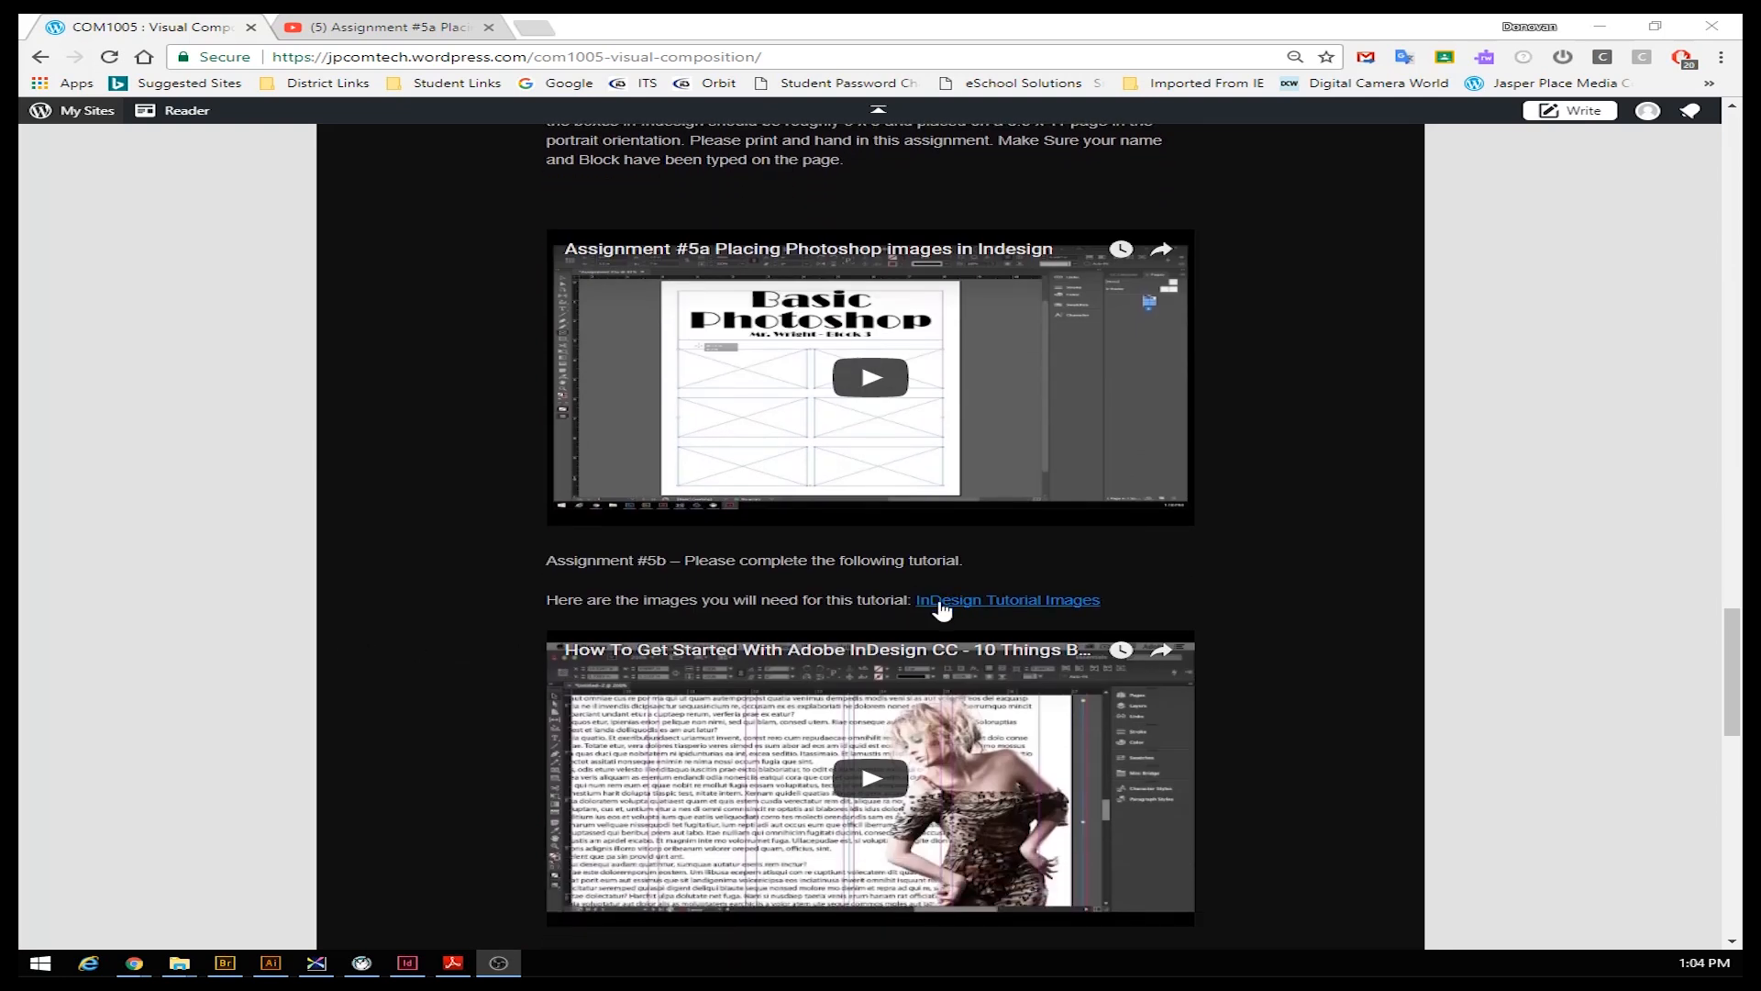
{"action": "left_click", "coordinate": [990, 601]}
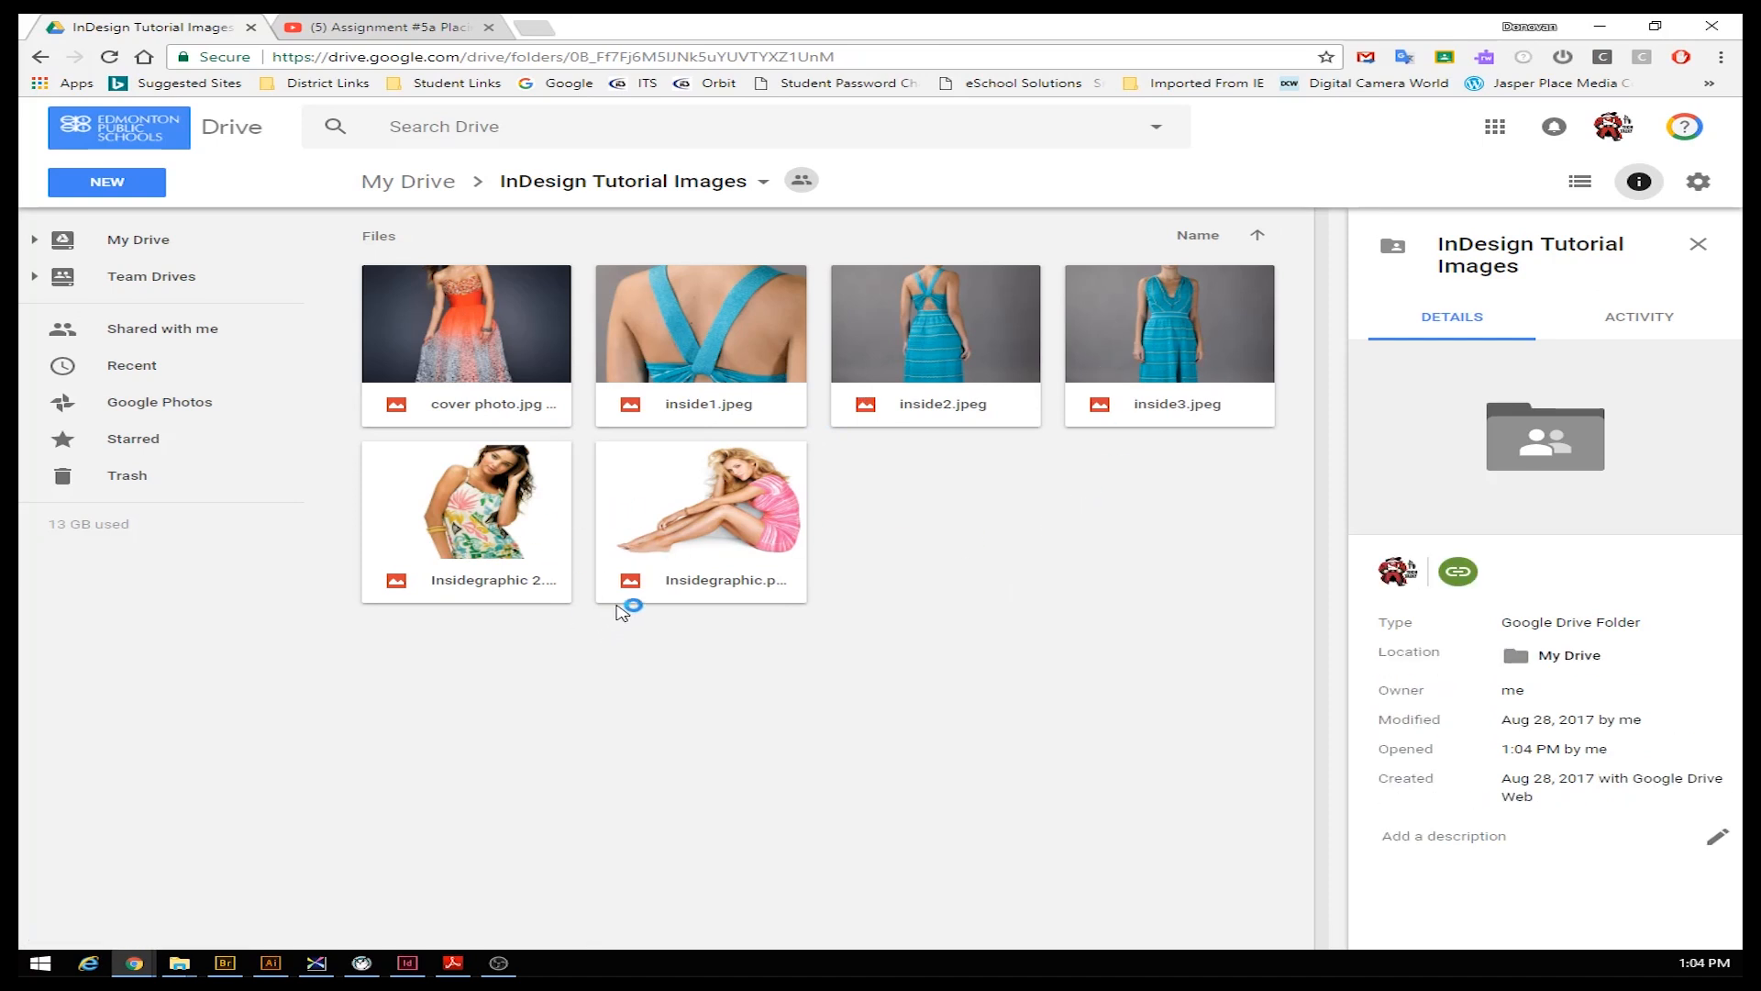
Download all six files in the InDesign Tutorial Images folder, from cover photo.jpg through Insidegraphic.psd
{"action": "right_click", "coordinate": [514, 403]}
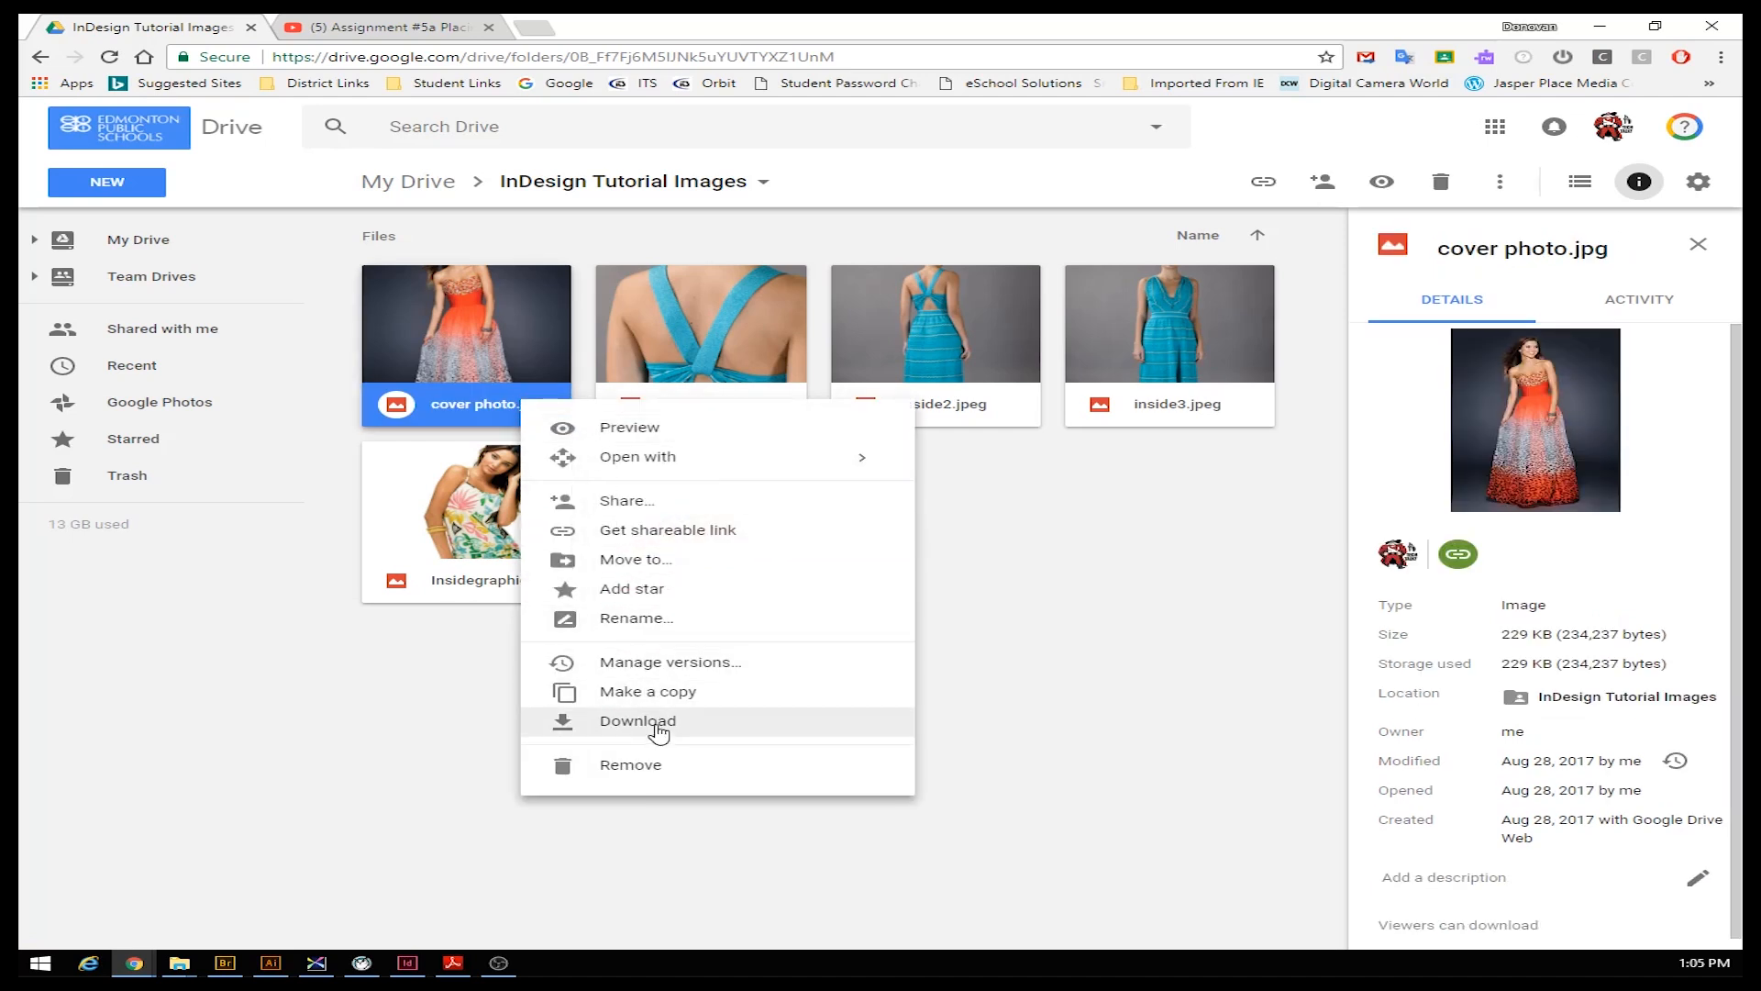
{"action": "left_click", "coordinate": [447, 409]}
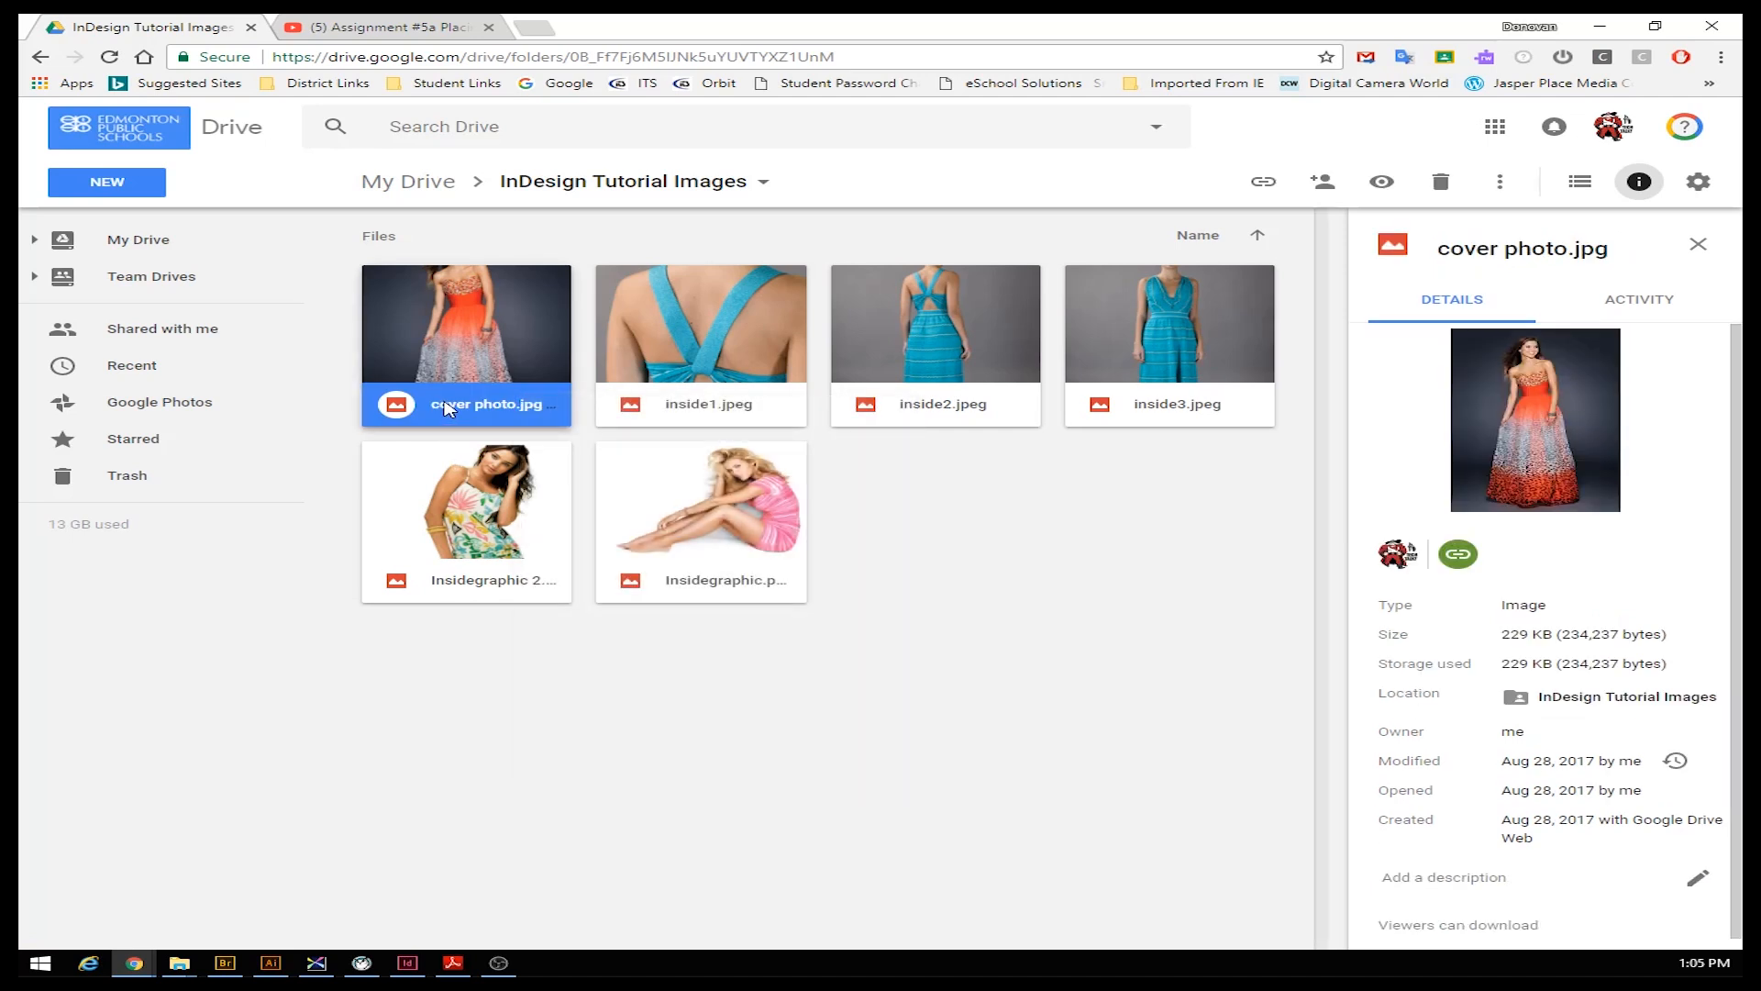
{"action": "left_click", "coordinate": [741, 587], "text": "shift"}
{"action": "right_click", "coordinate": [744, 587]}
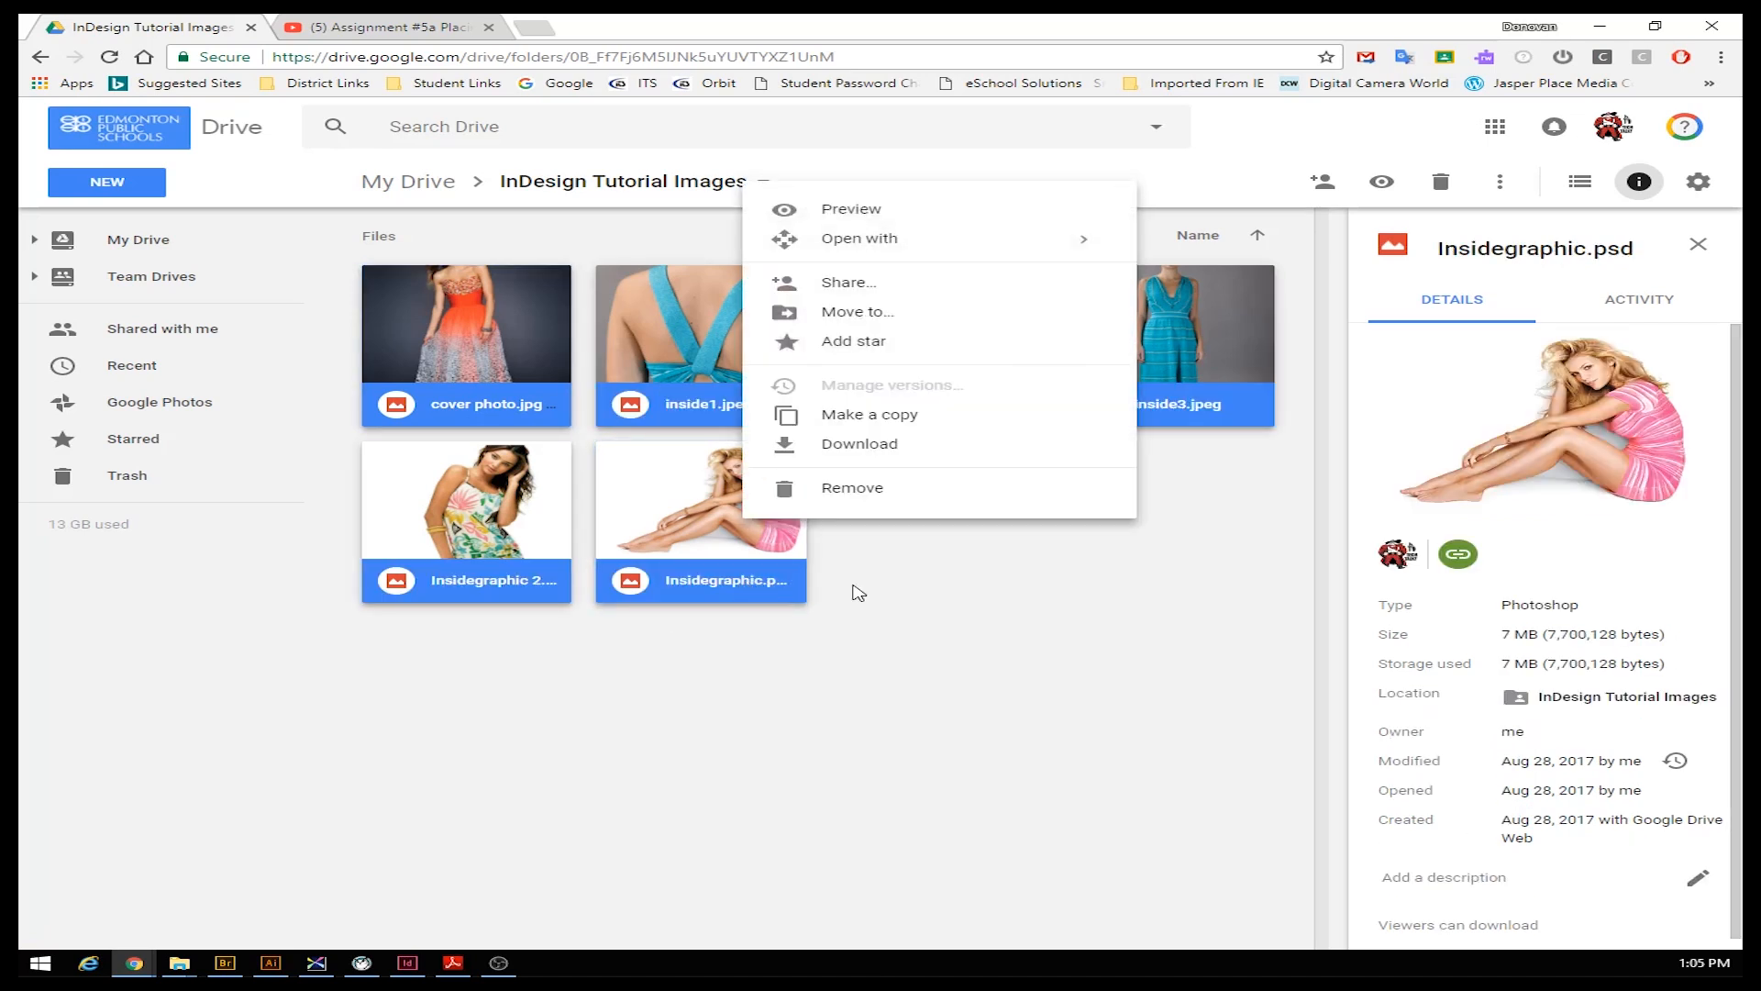
{"action": "left_click", "coordinate": [854, 445]}
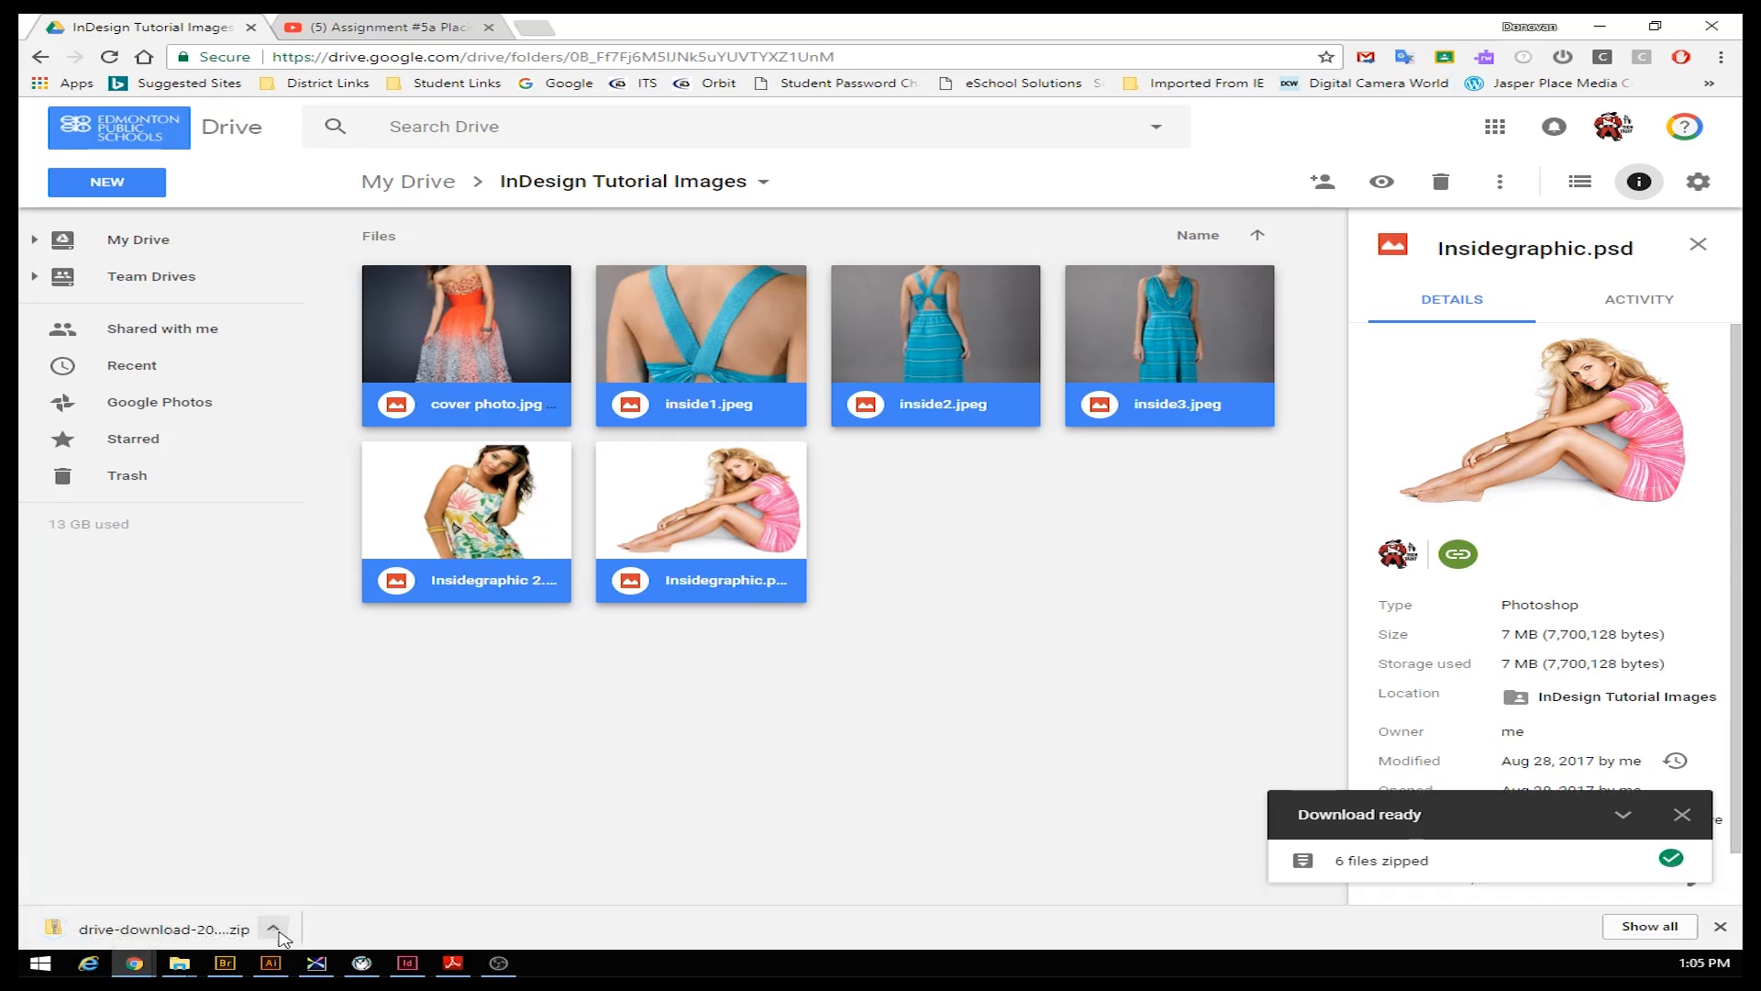
Show the downloaded zip in its folder and extract all its files to the suggested destination in Downloads
{"action": "left_click", "coordinate": [274, 929]}
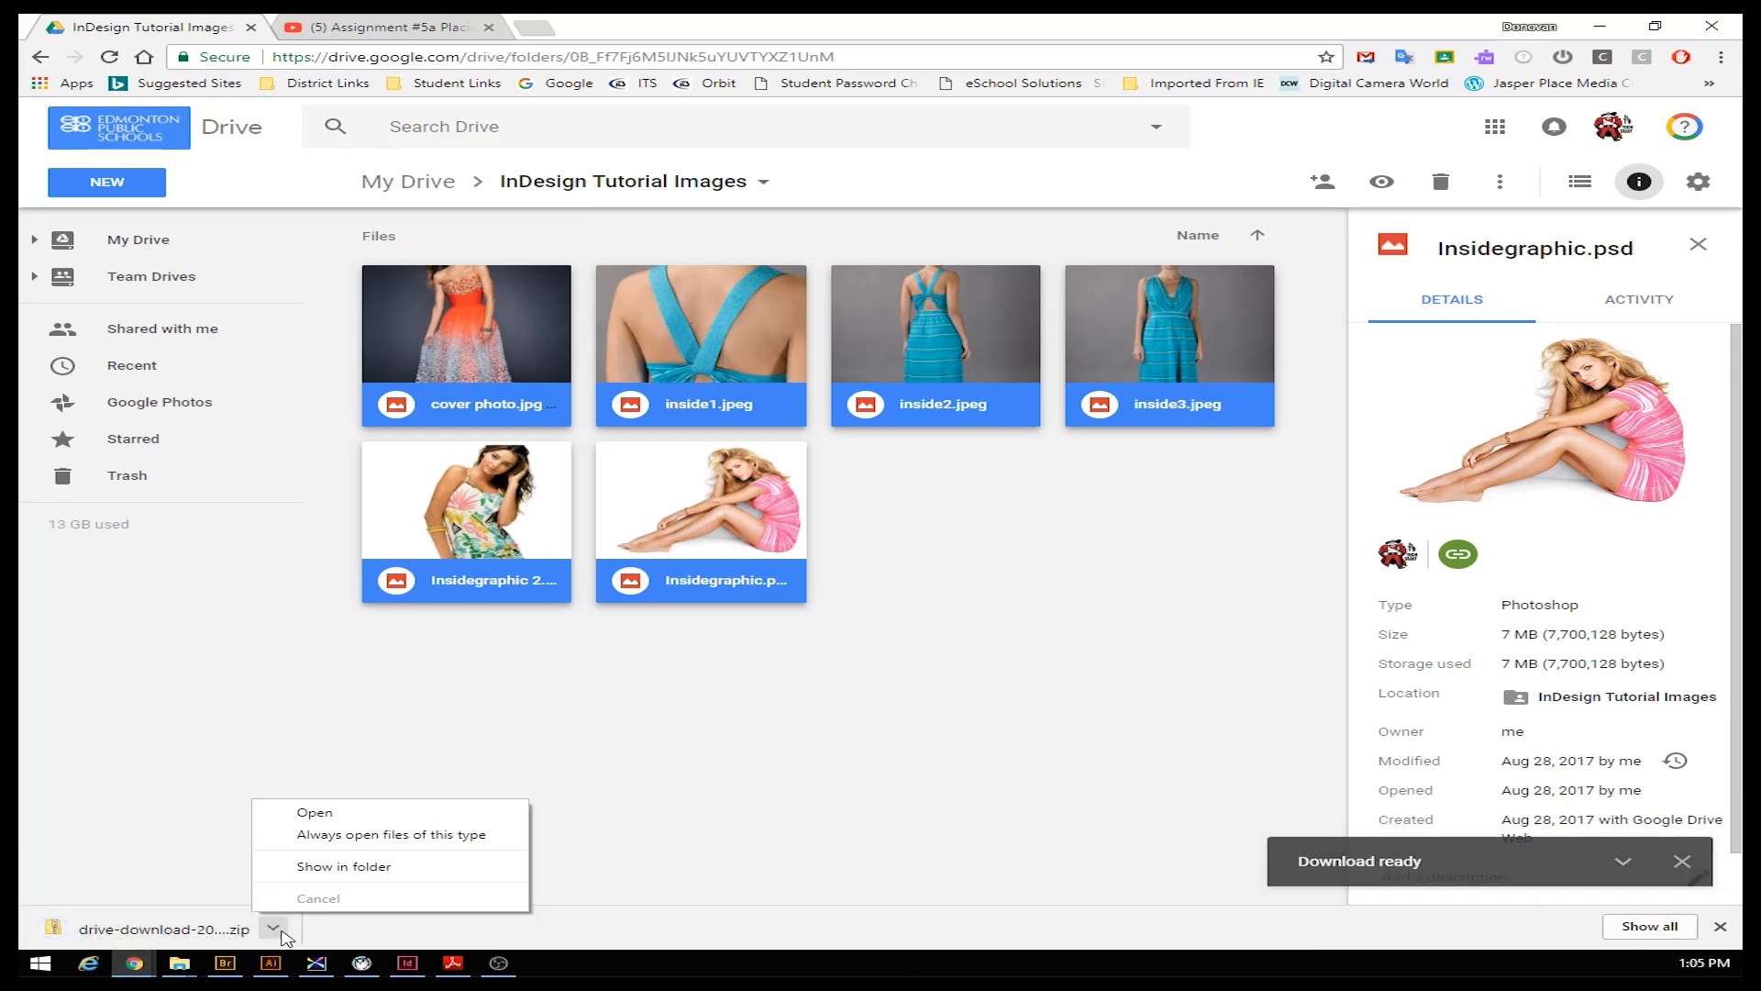
{"action": "left_click", "coordinate": [370, 867]}
{"action": "left_click_drag", "start_coordinate": [20, 141], "coordinate": [888, 18]}
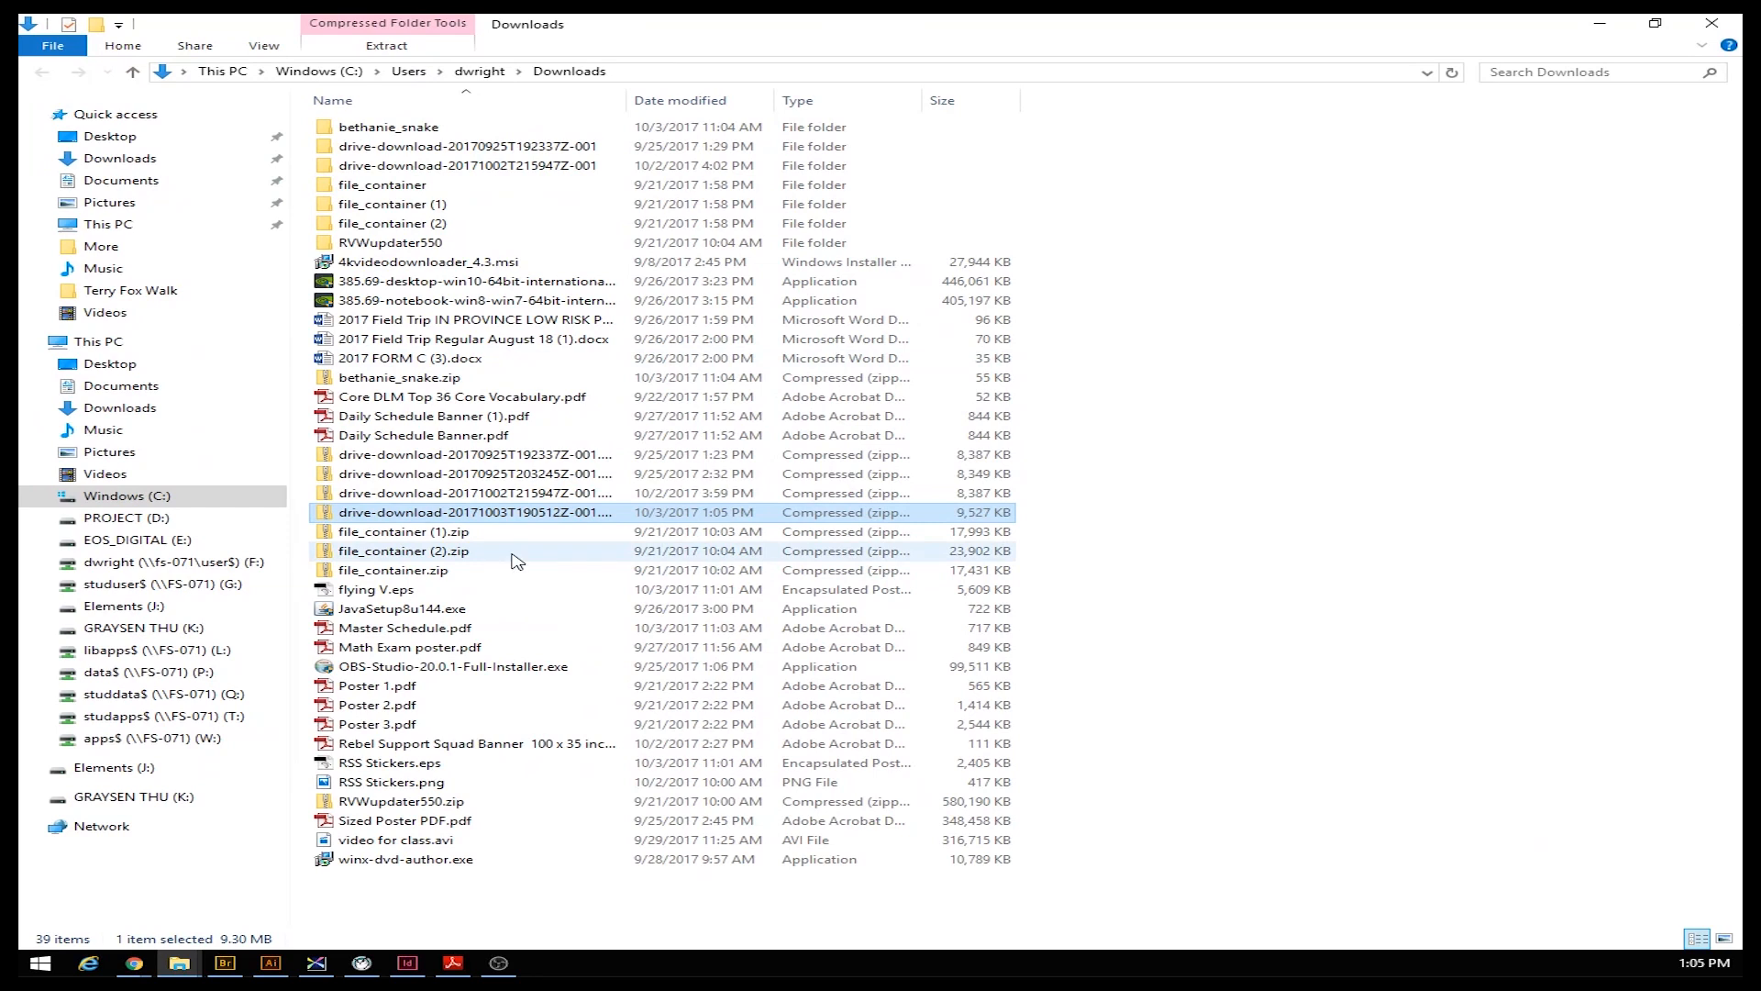
{"action": "right_click", "coordinate": [365, 515]}
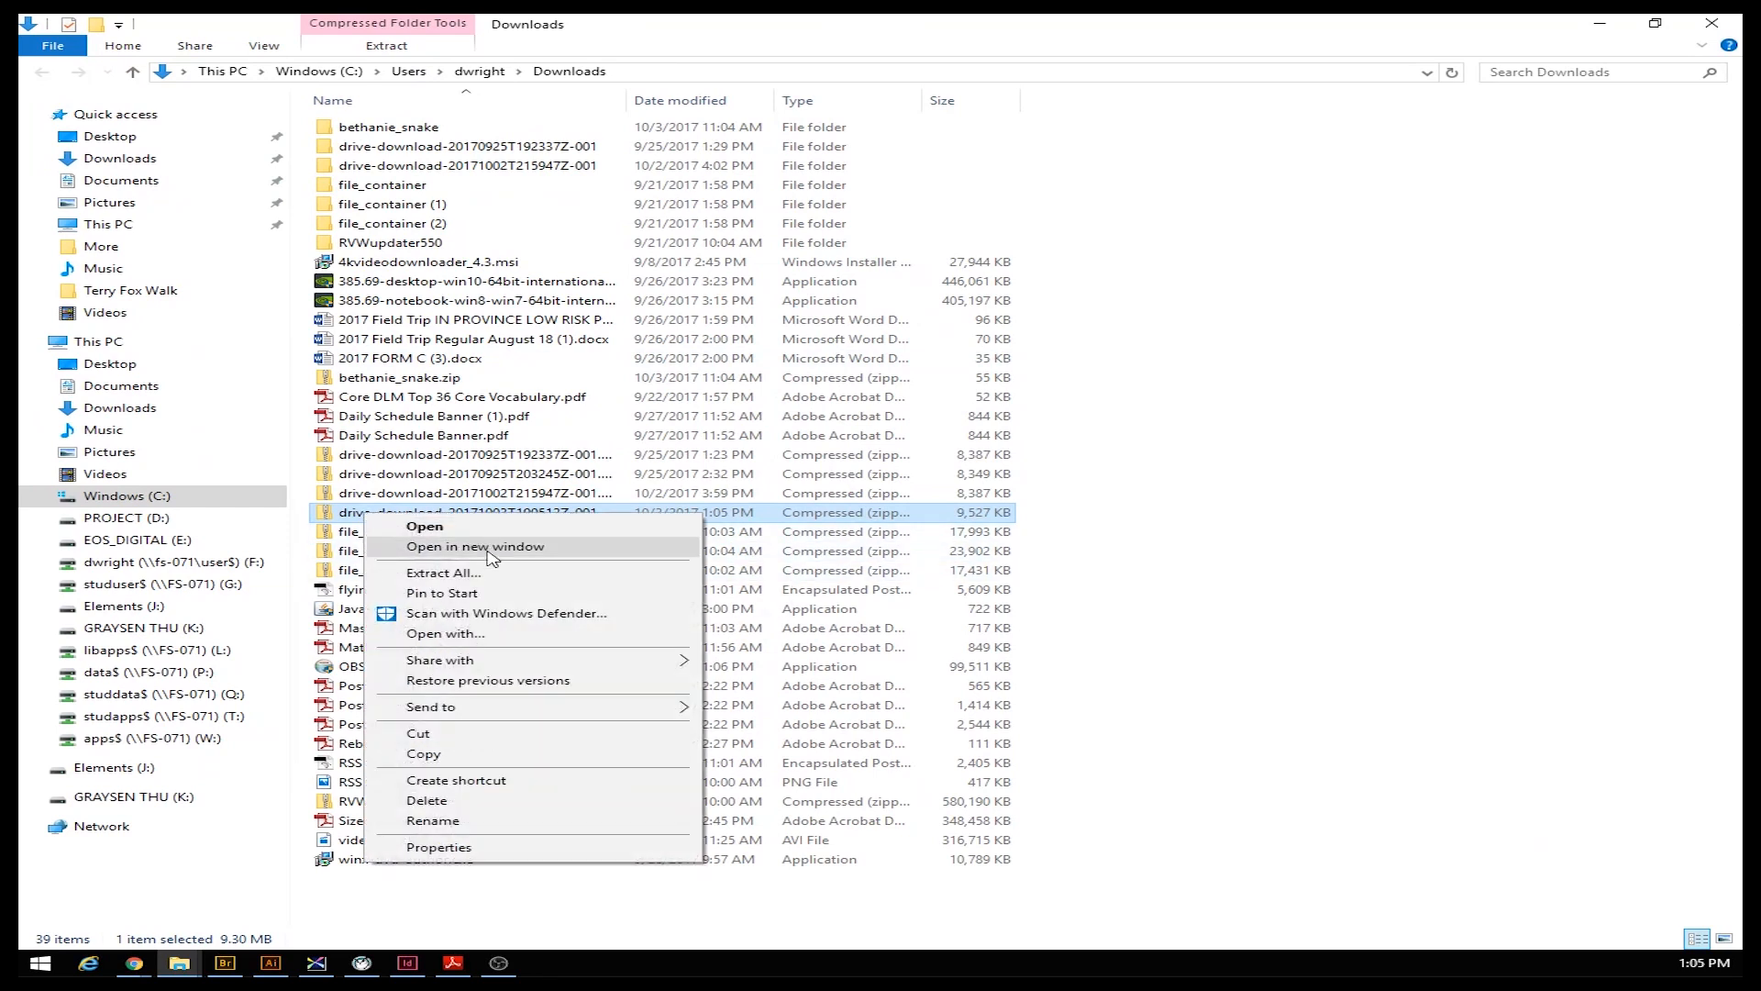
{"action": "left_click", "coordinate": [444, 573]}
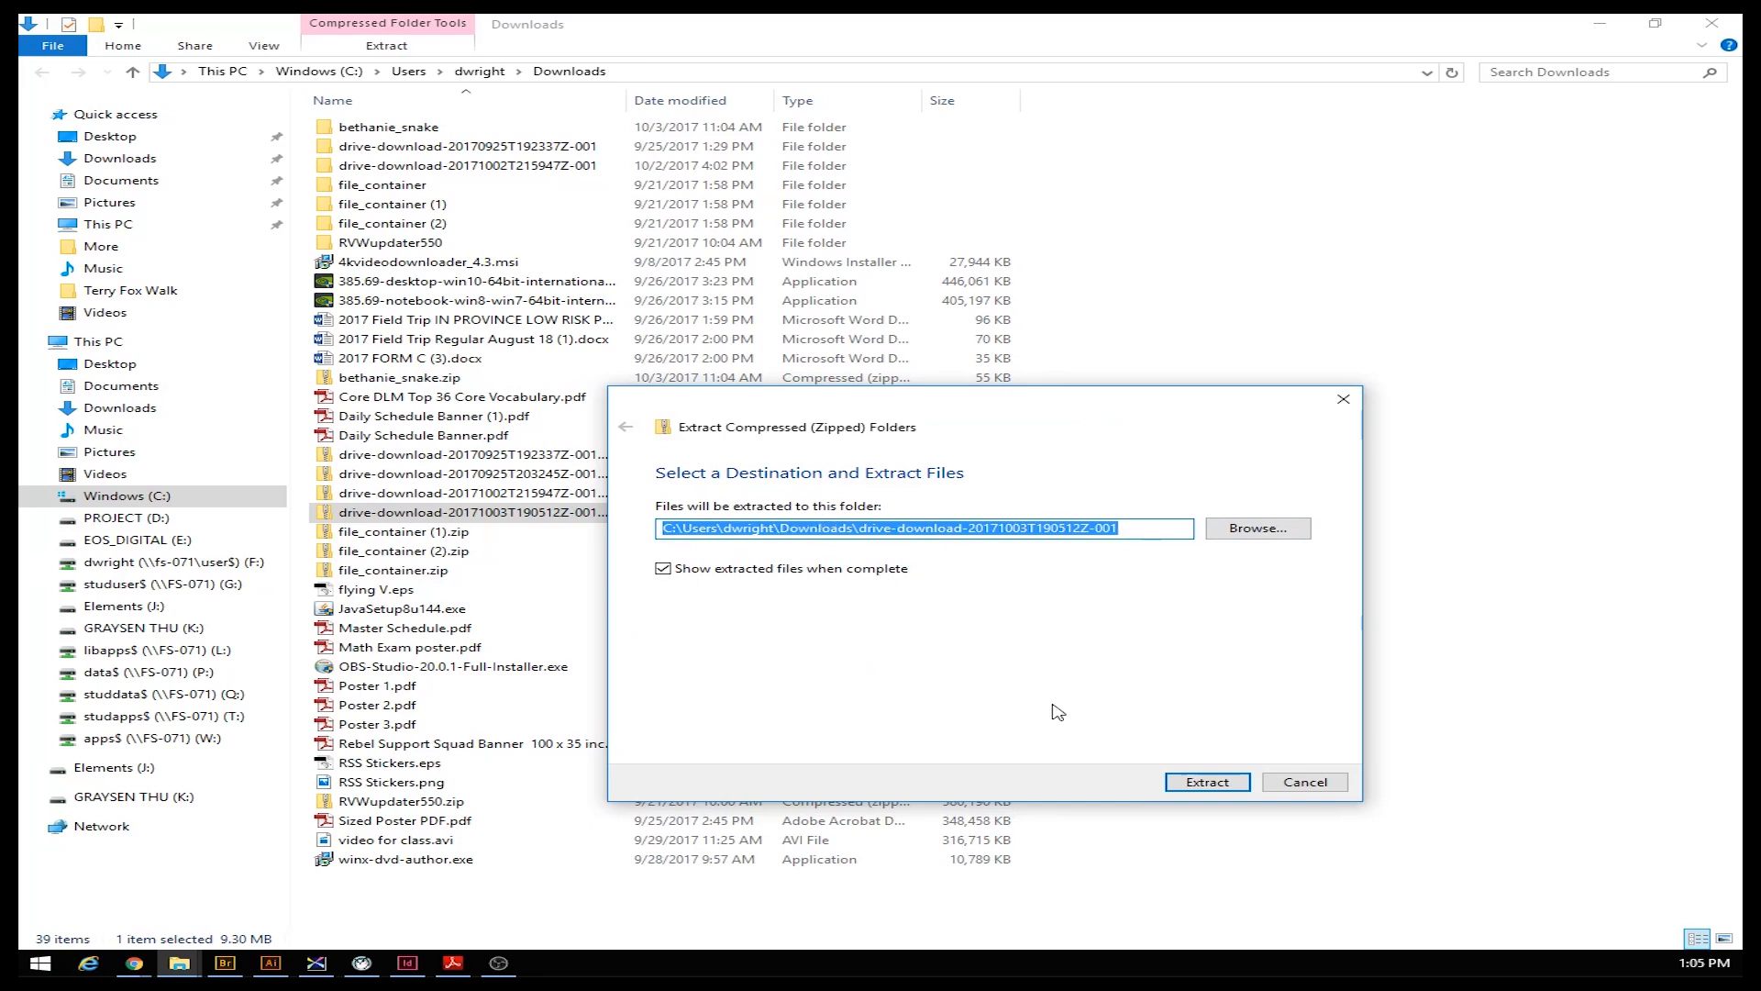
{"action": "left_click", "coordinate": [1207, 783]}
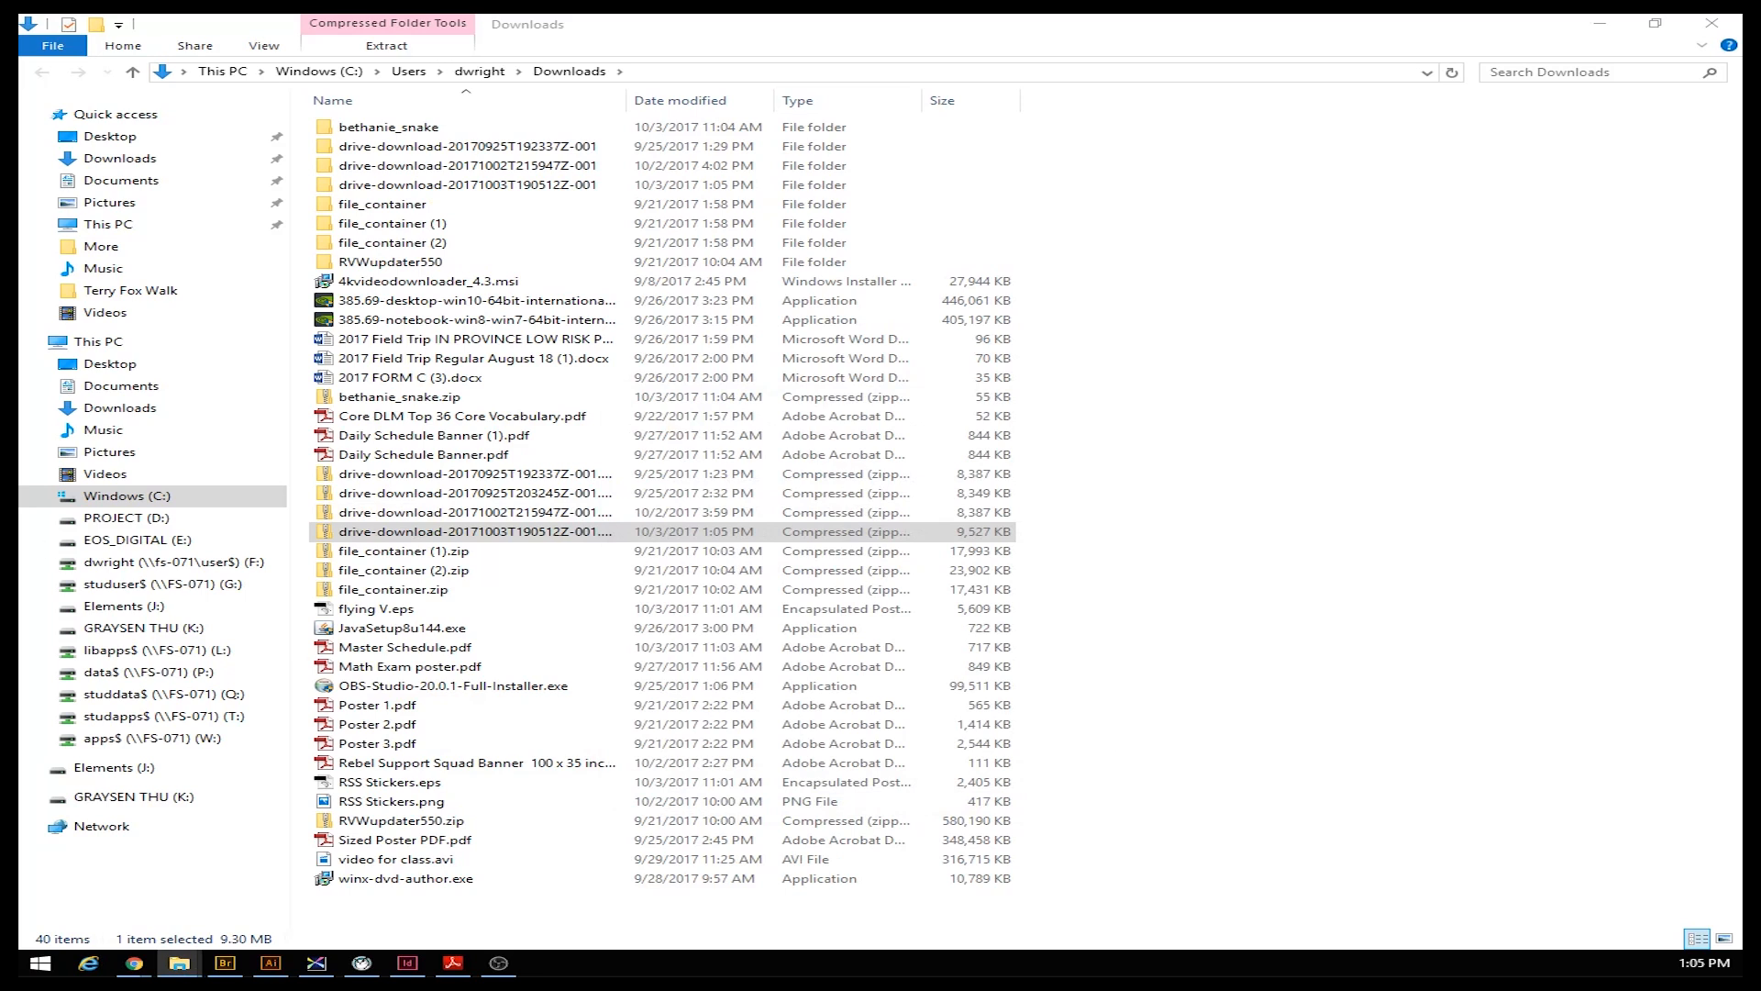
{"action": "left_click_drag", "start_coordinate": [1741, 117], "coordinate": [1035, 86]}
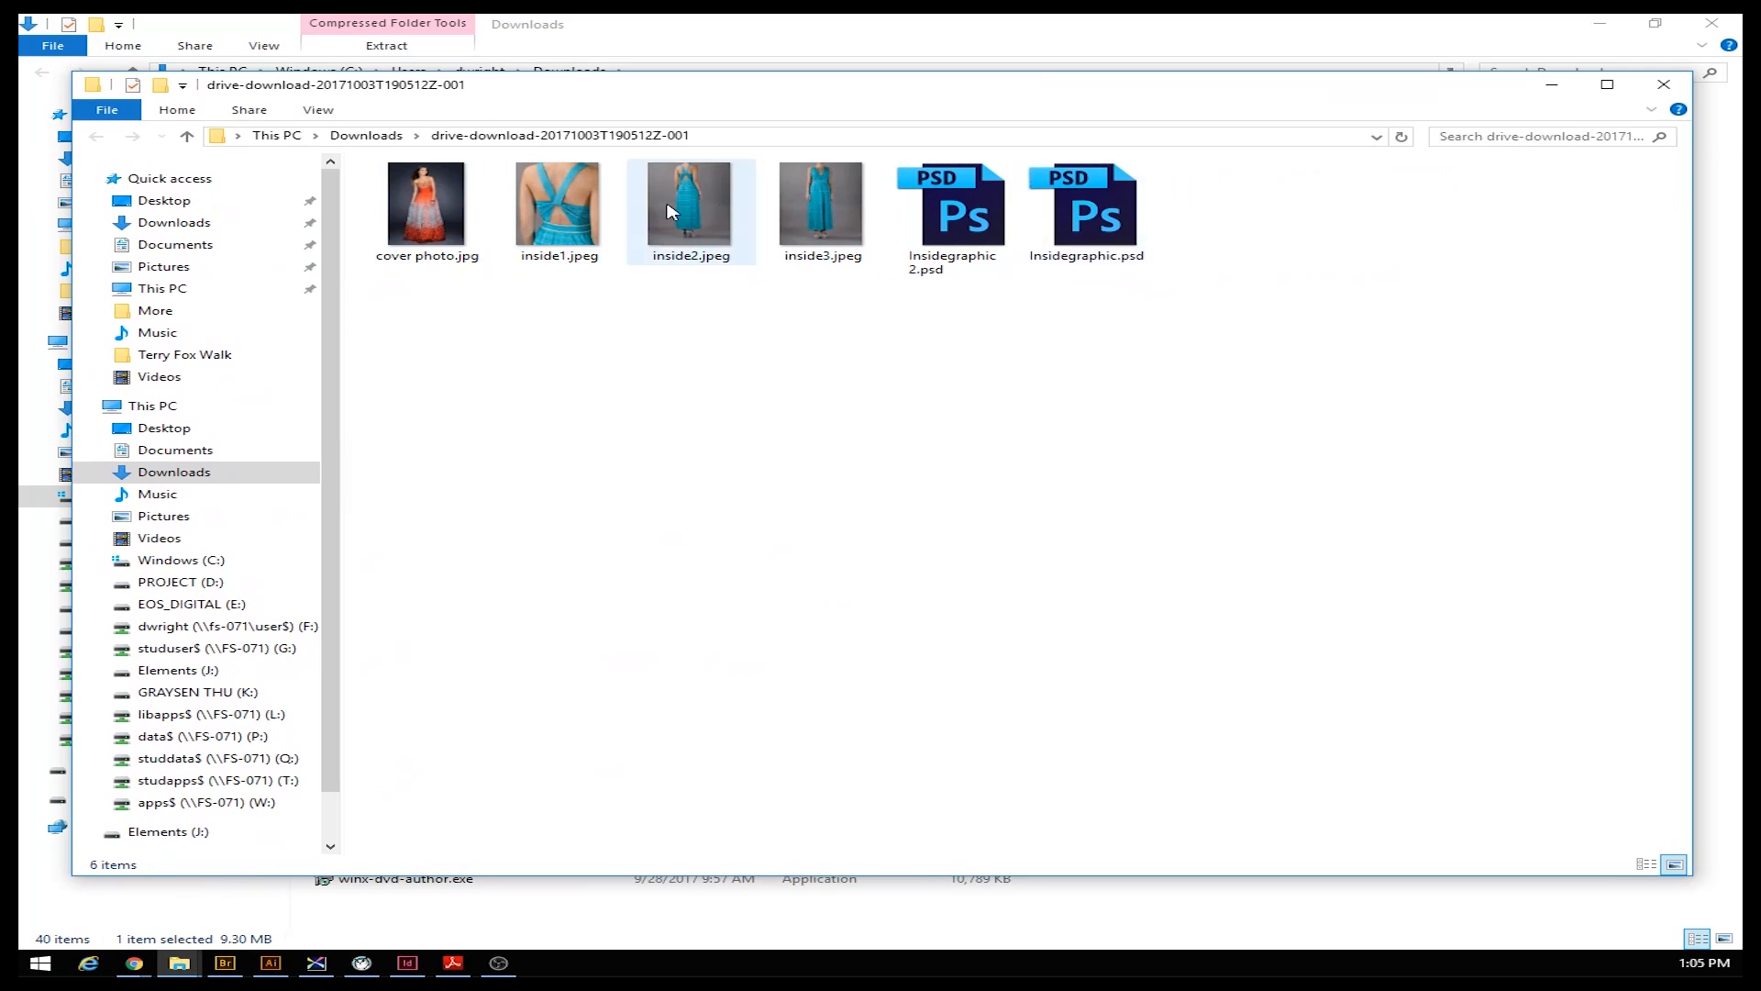
Move the extracted folder drive-download-20171003T190512Z-001 from Downloads into Comtech > Block 3 on the F: drive
{"action": "left_click", "coordinate": [366, 135]}
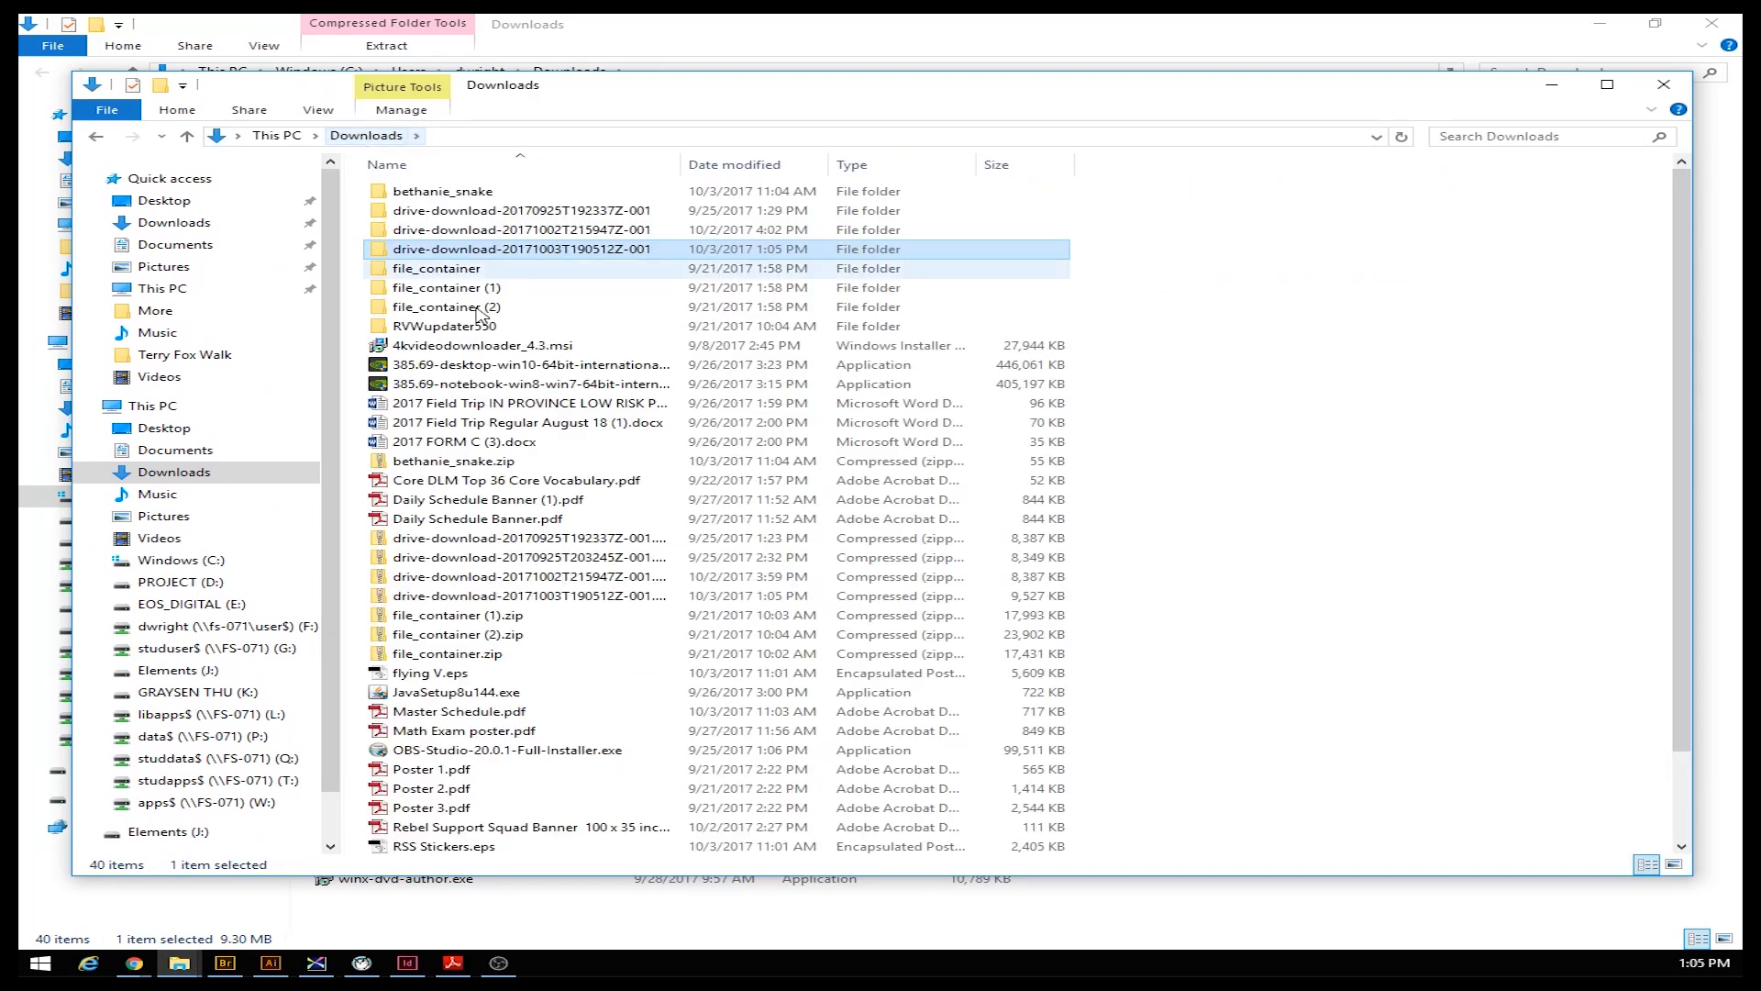
{"action": "right_click", "coordinate": [425, 258]}
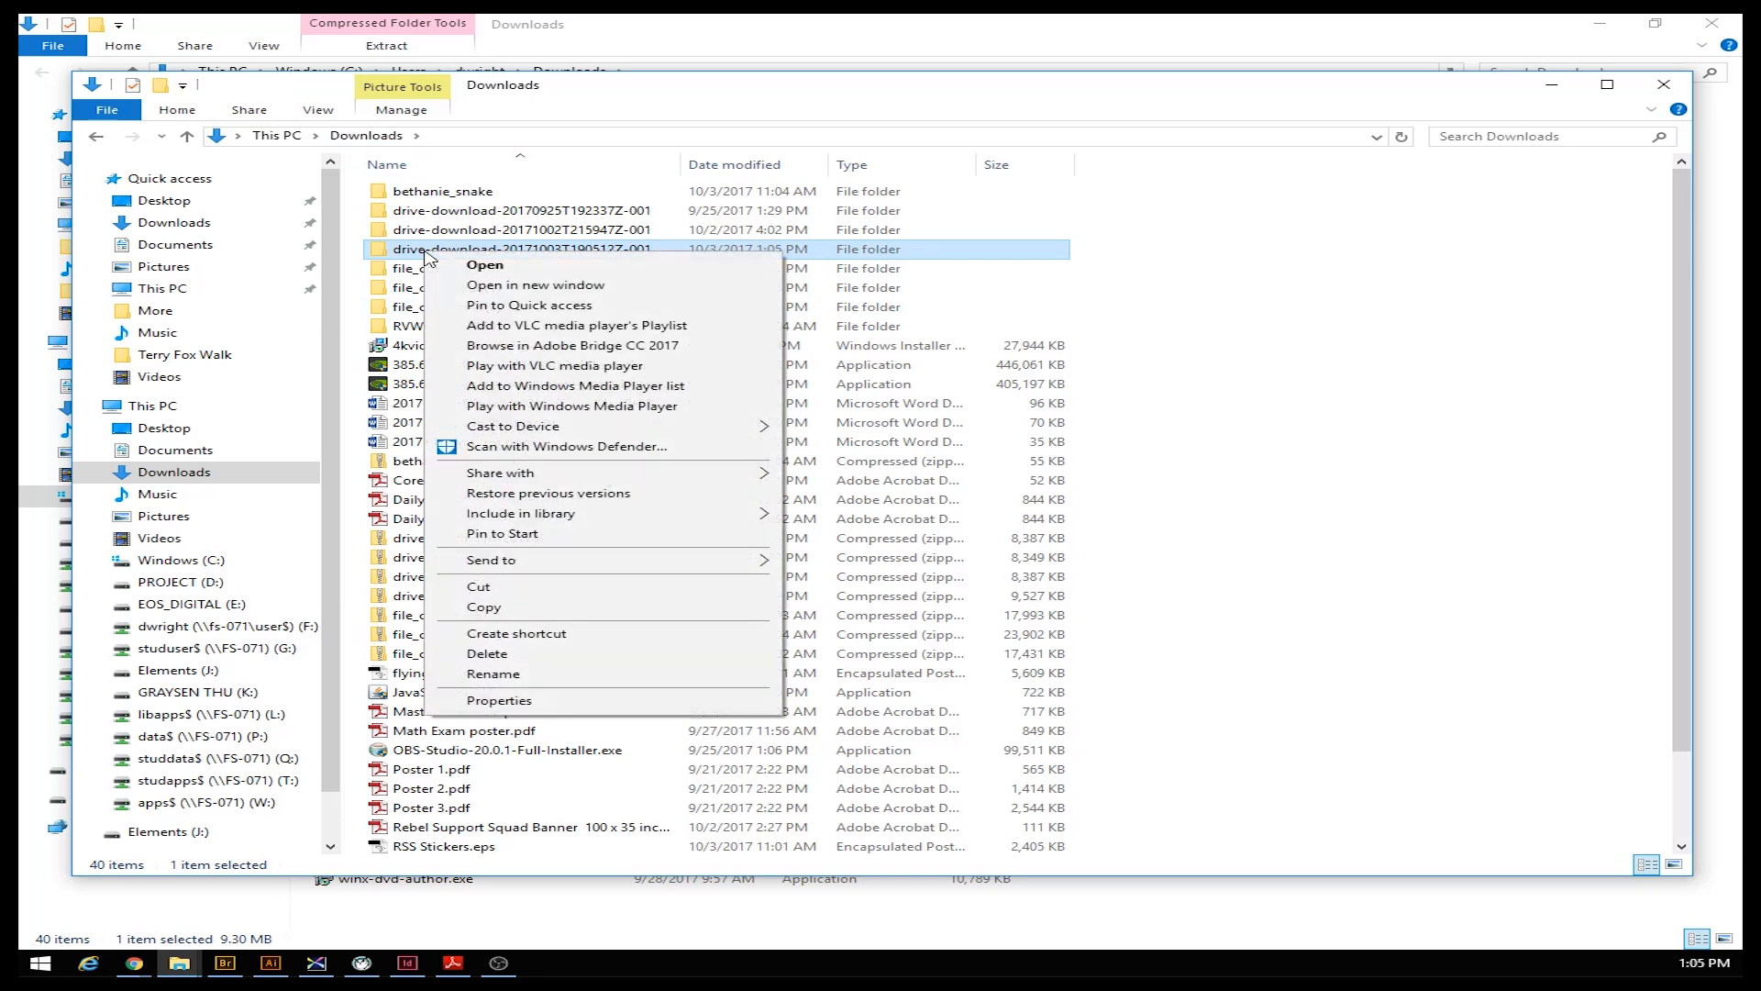
{"action": "left_click", "coordinate": [495, 588]}
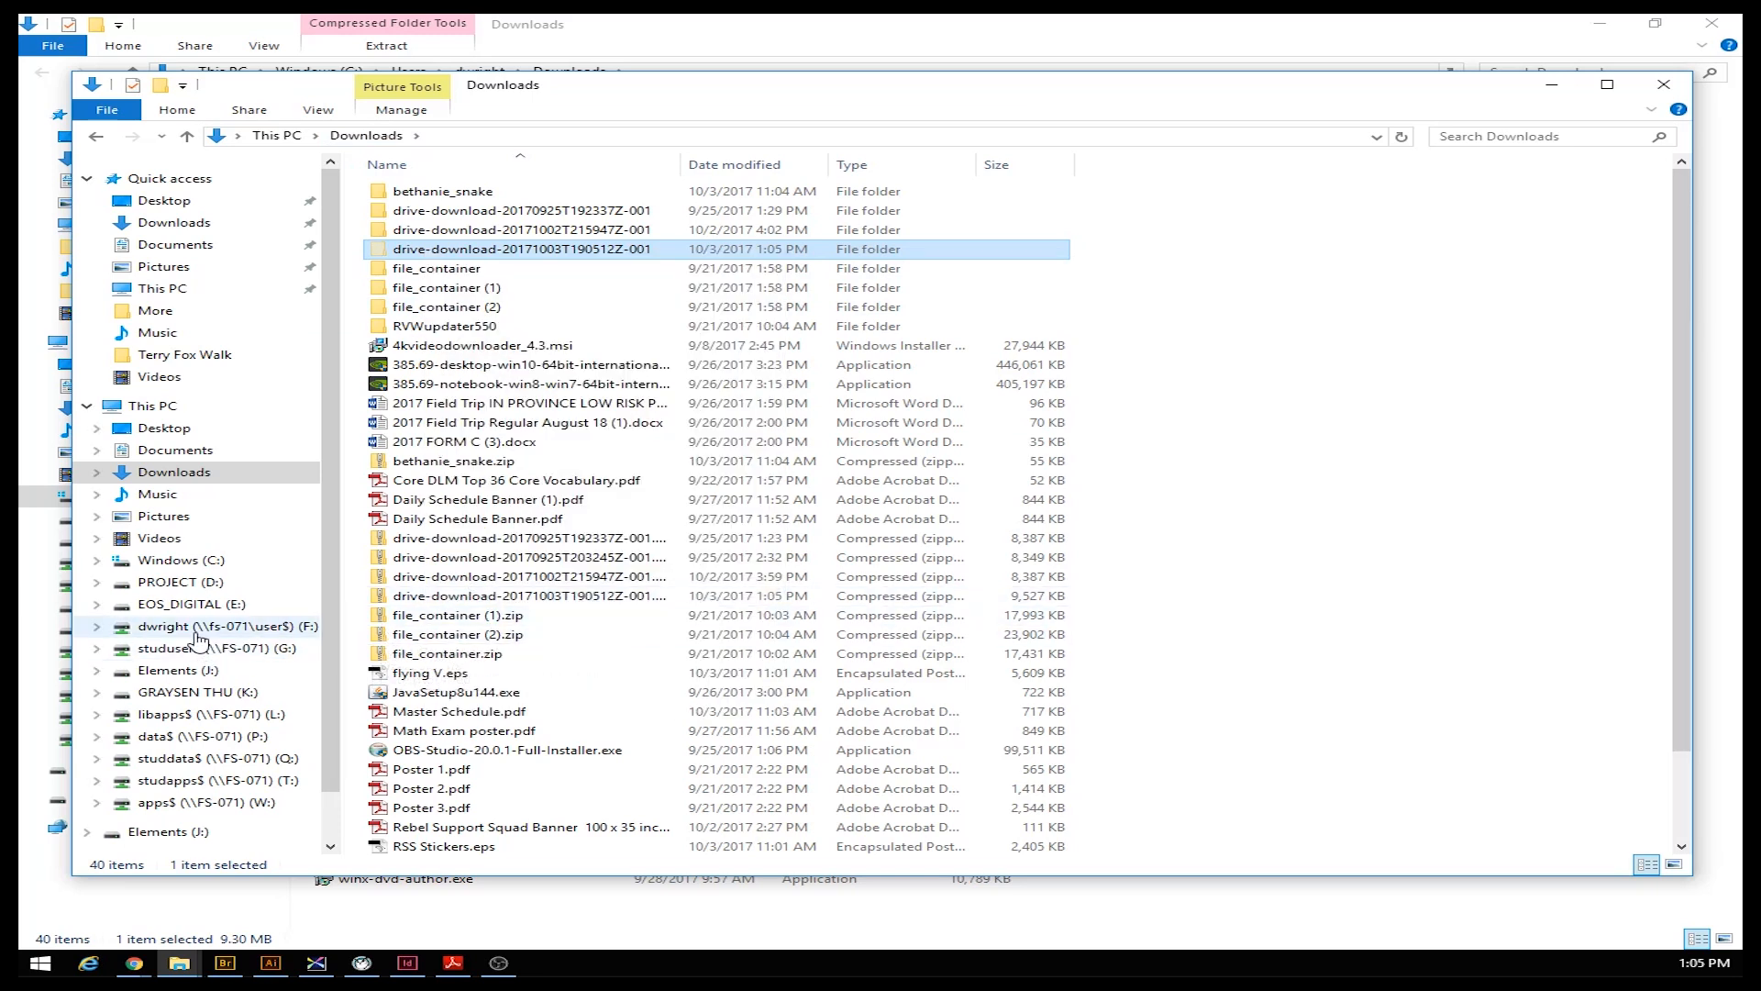
{"action": "left_click", "coordinate": [198, 627]}
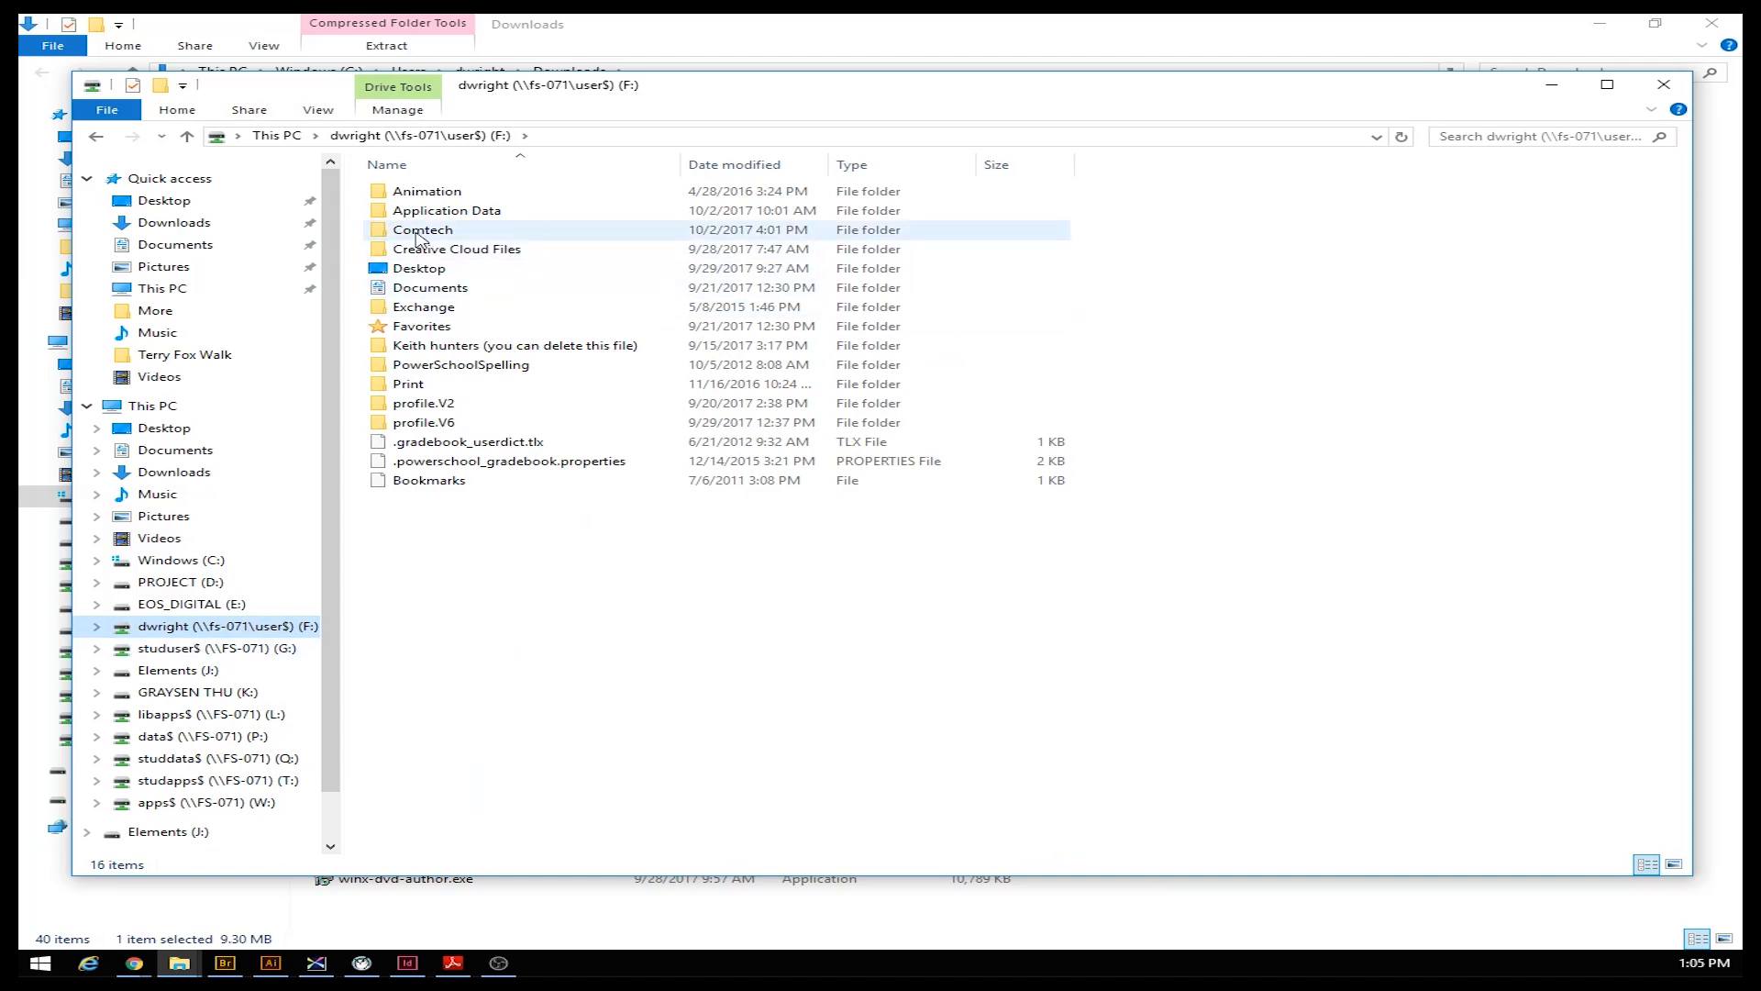
{"action": "double_click", "coordinate": [418, 231]}
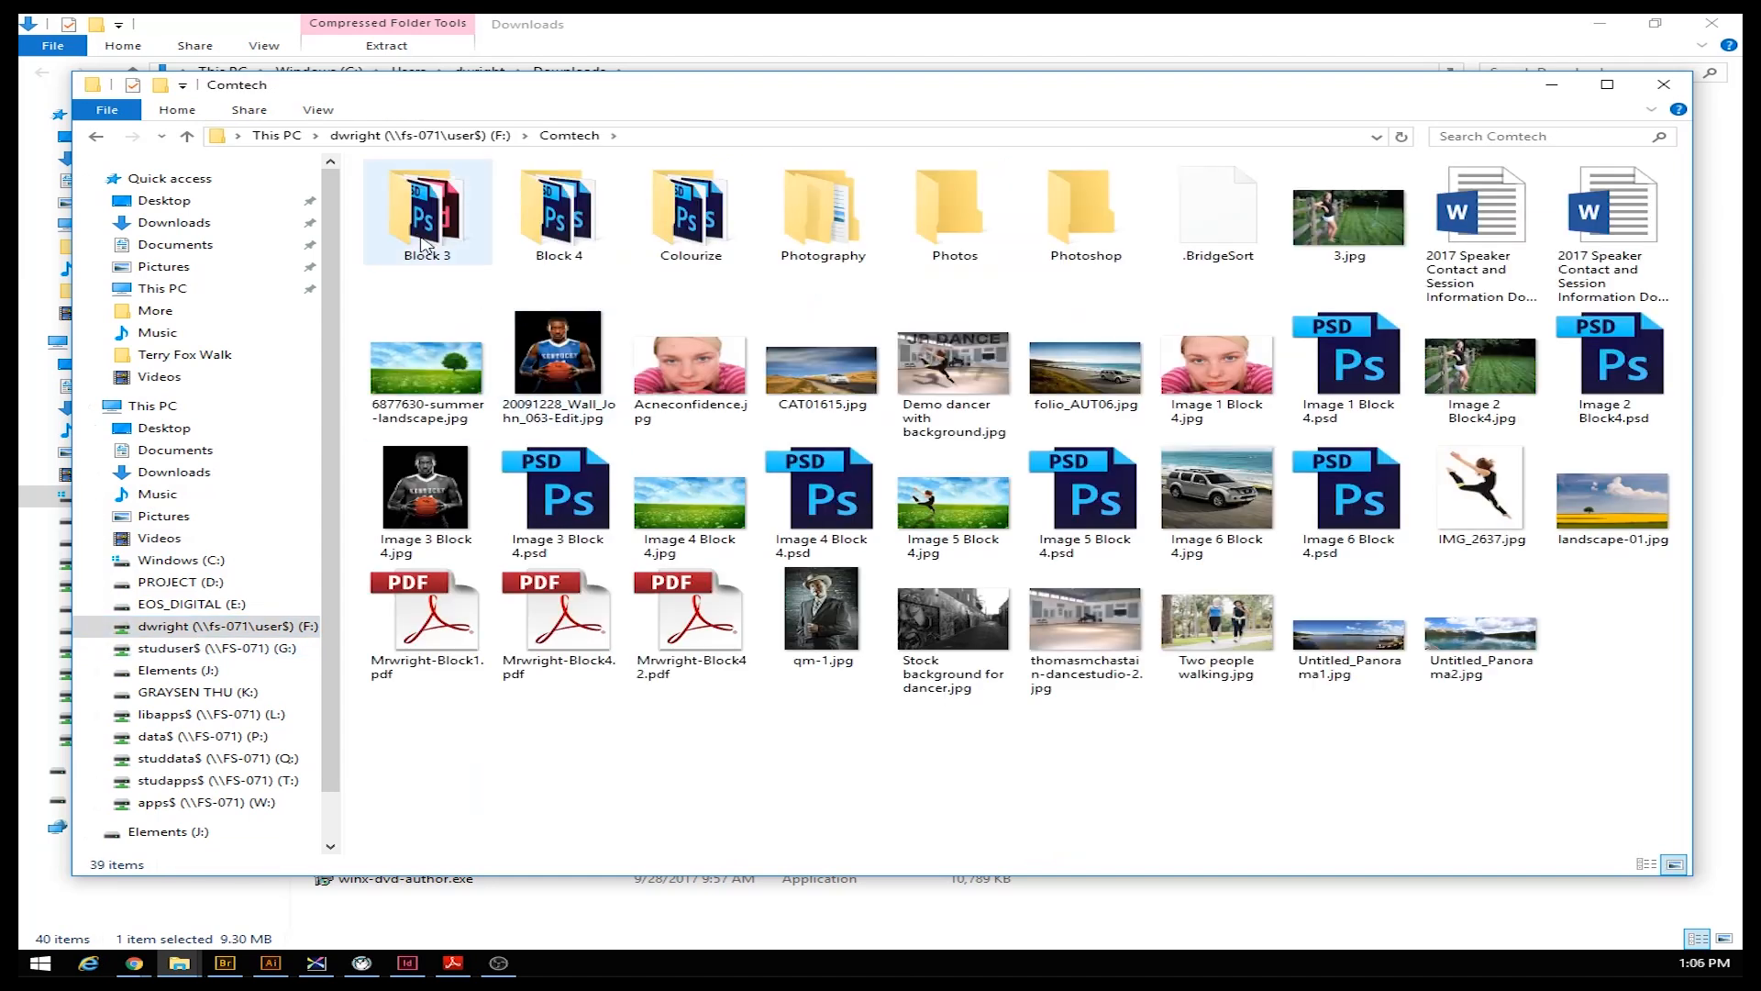
{"action": "double_click", "coordinate": [408, 221]}
{"action": "right_click", "coordinate": [511, 393]}
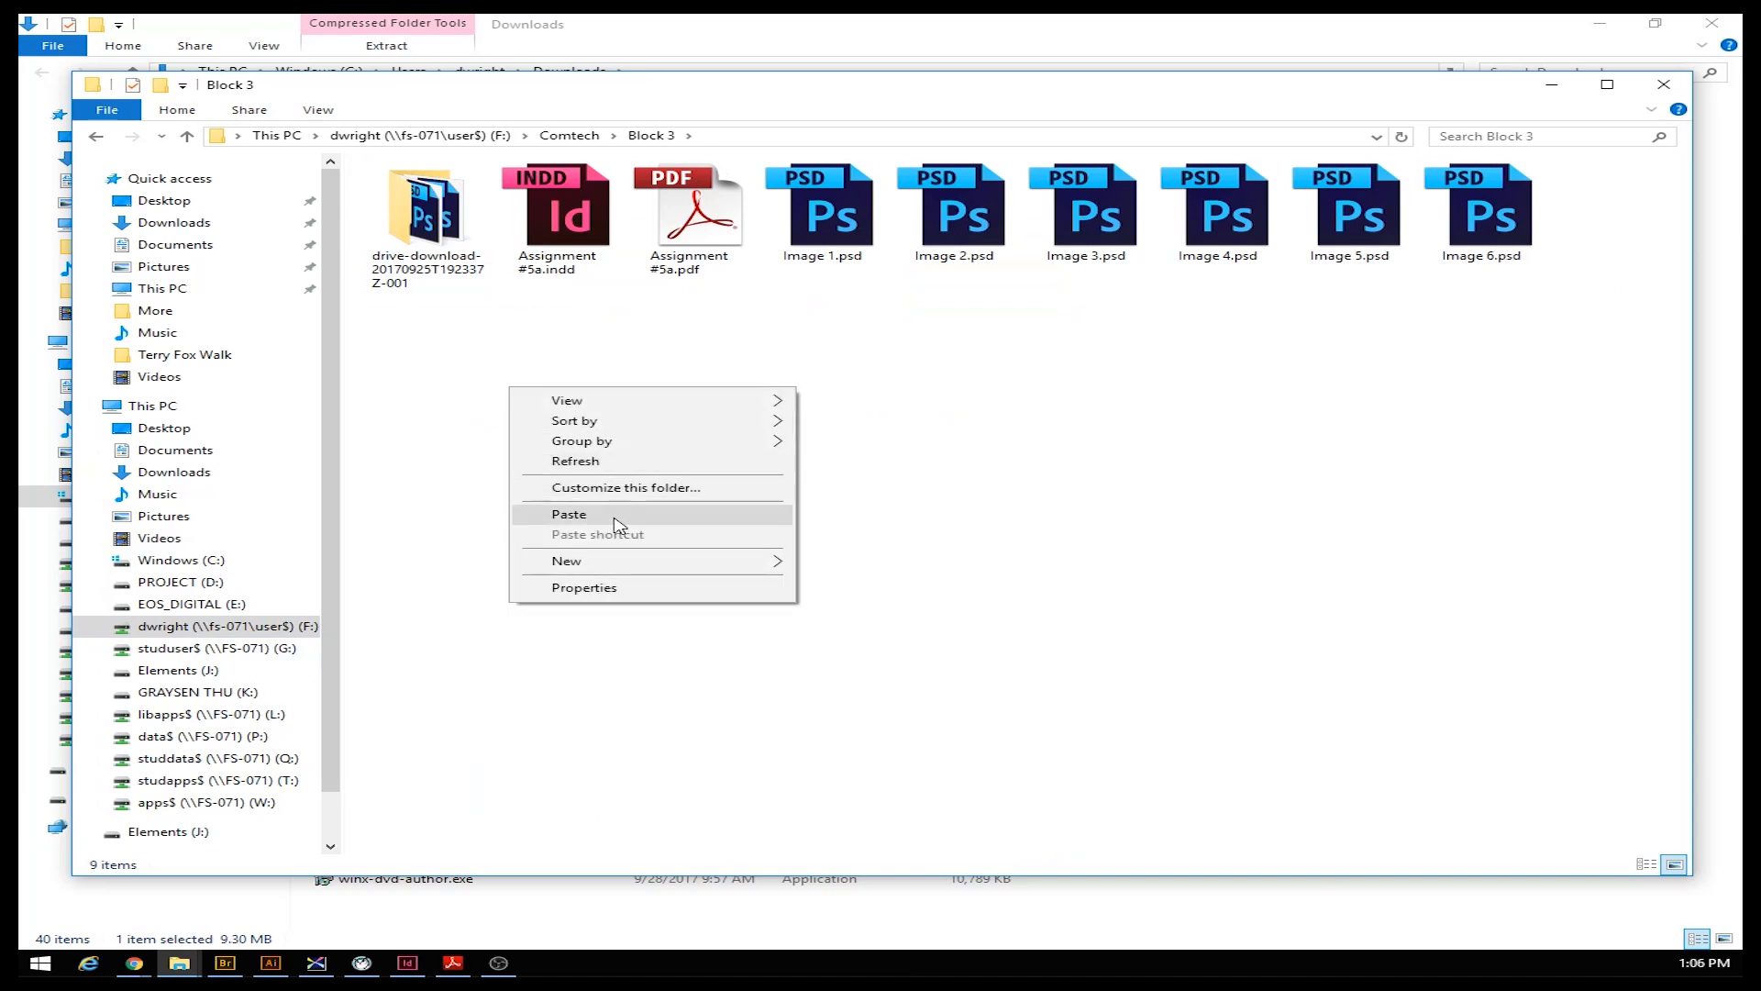
{"action": "left_click", "coordinate": [616, 515]}
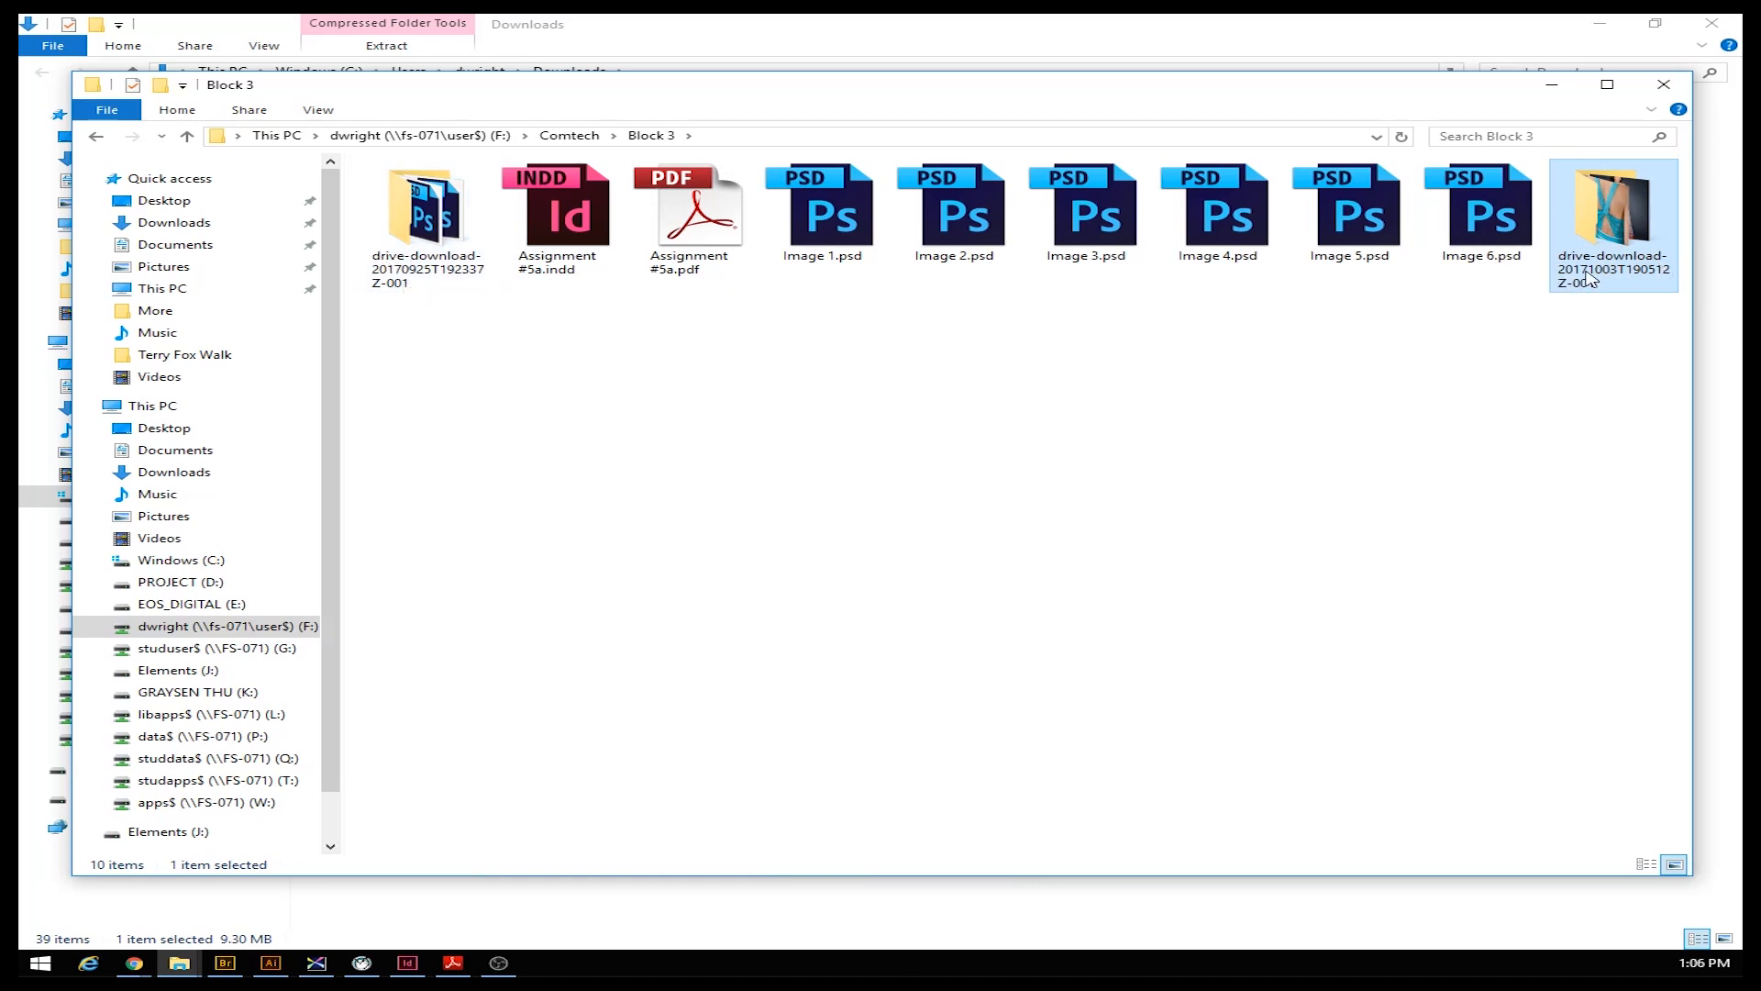
Rename the folder drive-download-20171003T190512Z-001 in Block 3 as Indesign
{"action": "left_click", "coordinate": [1597, 288]}
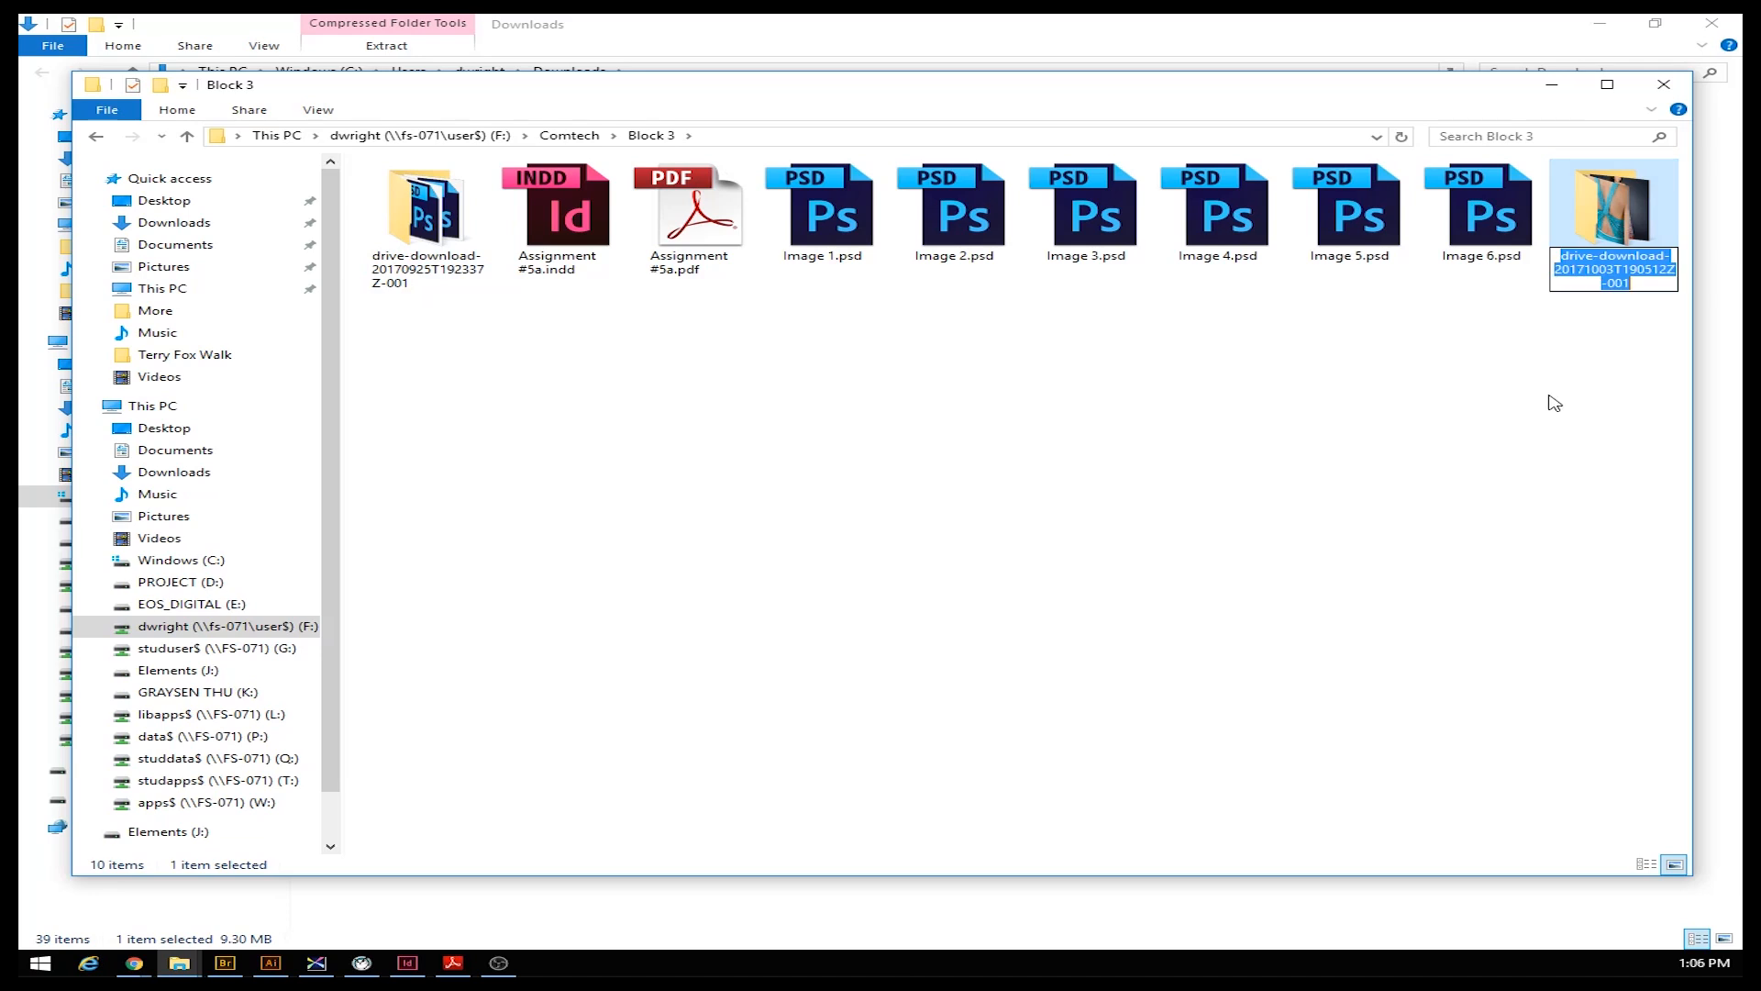
{"action": "left_click", "coordinate": [1636, 305]}
{"action": "left_click", "coordinate": [1622, 274]}
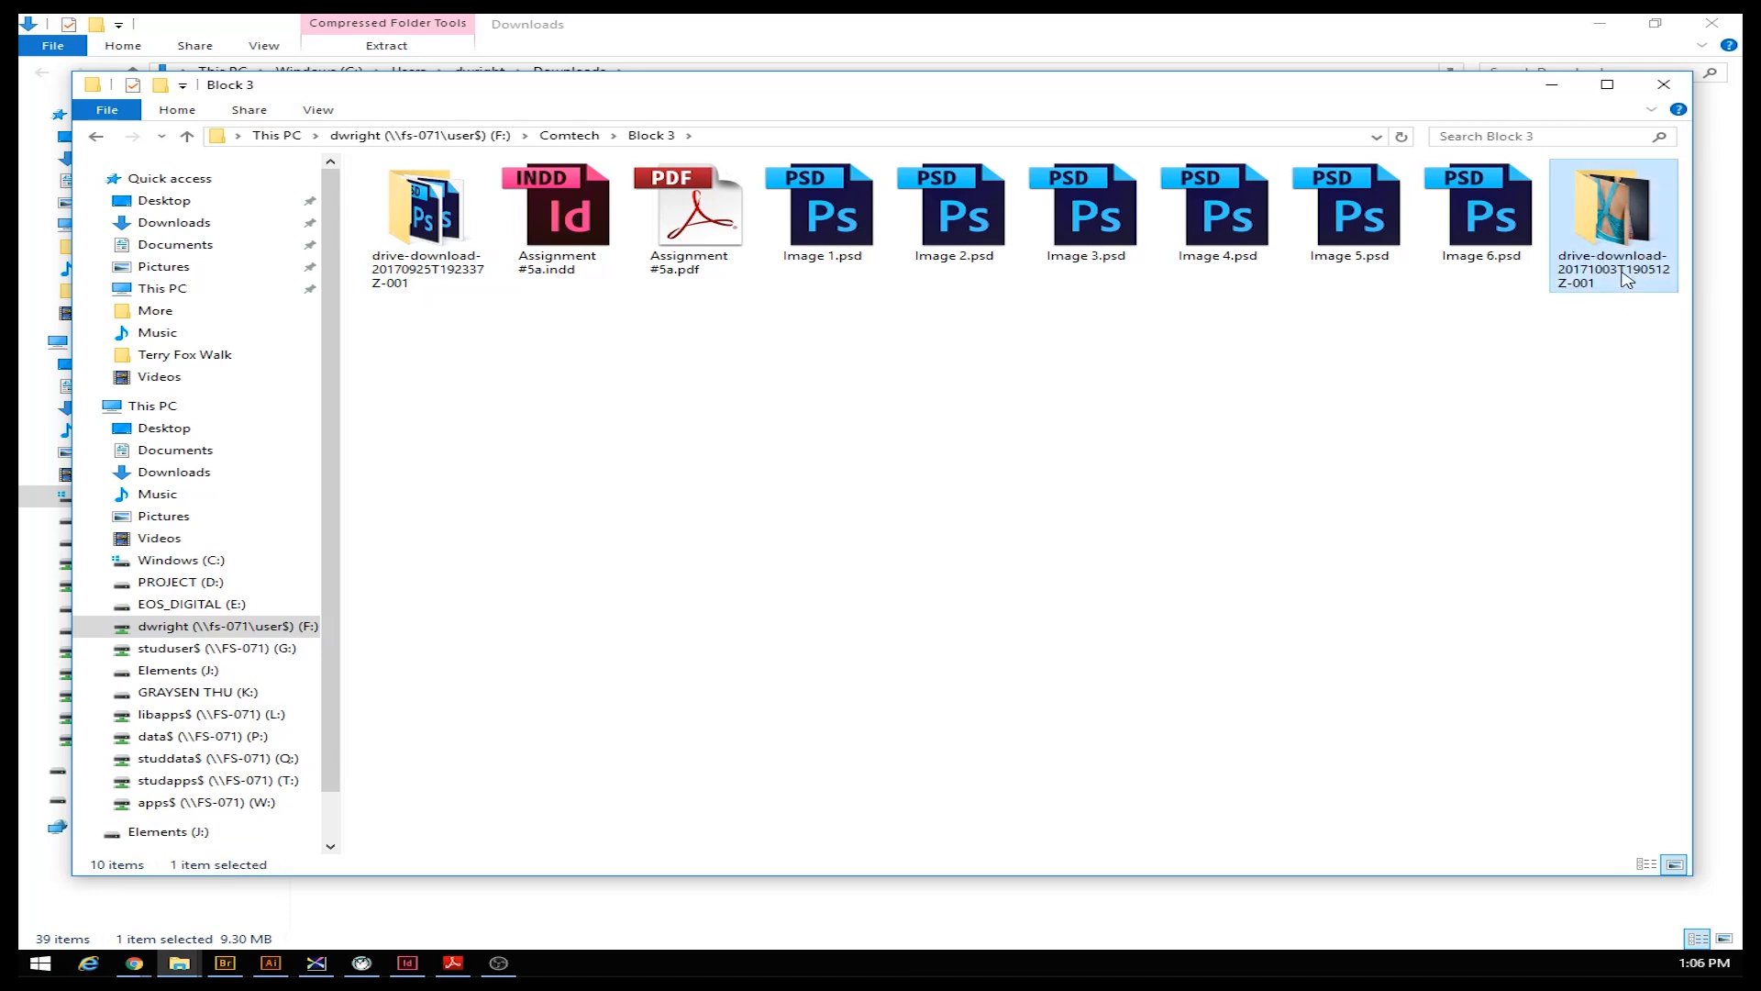
{"action": "right_click", "coordinate": [1600, 269]}
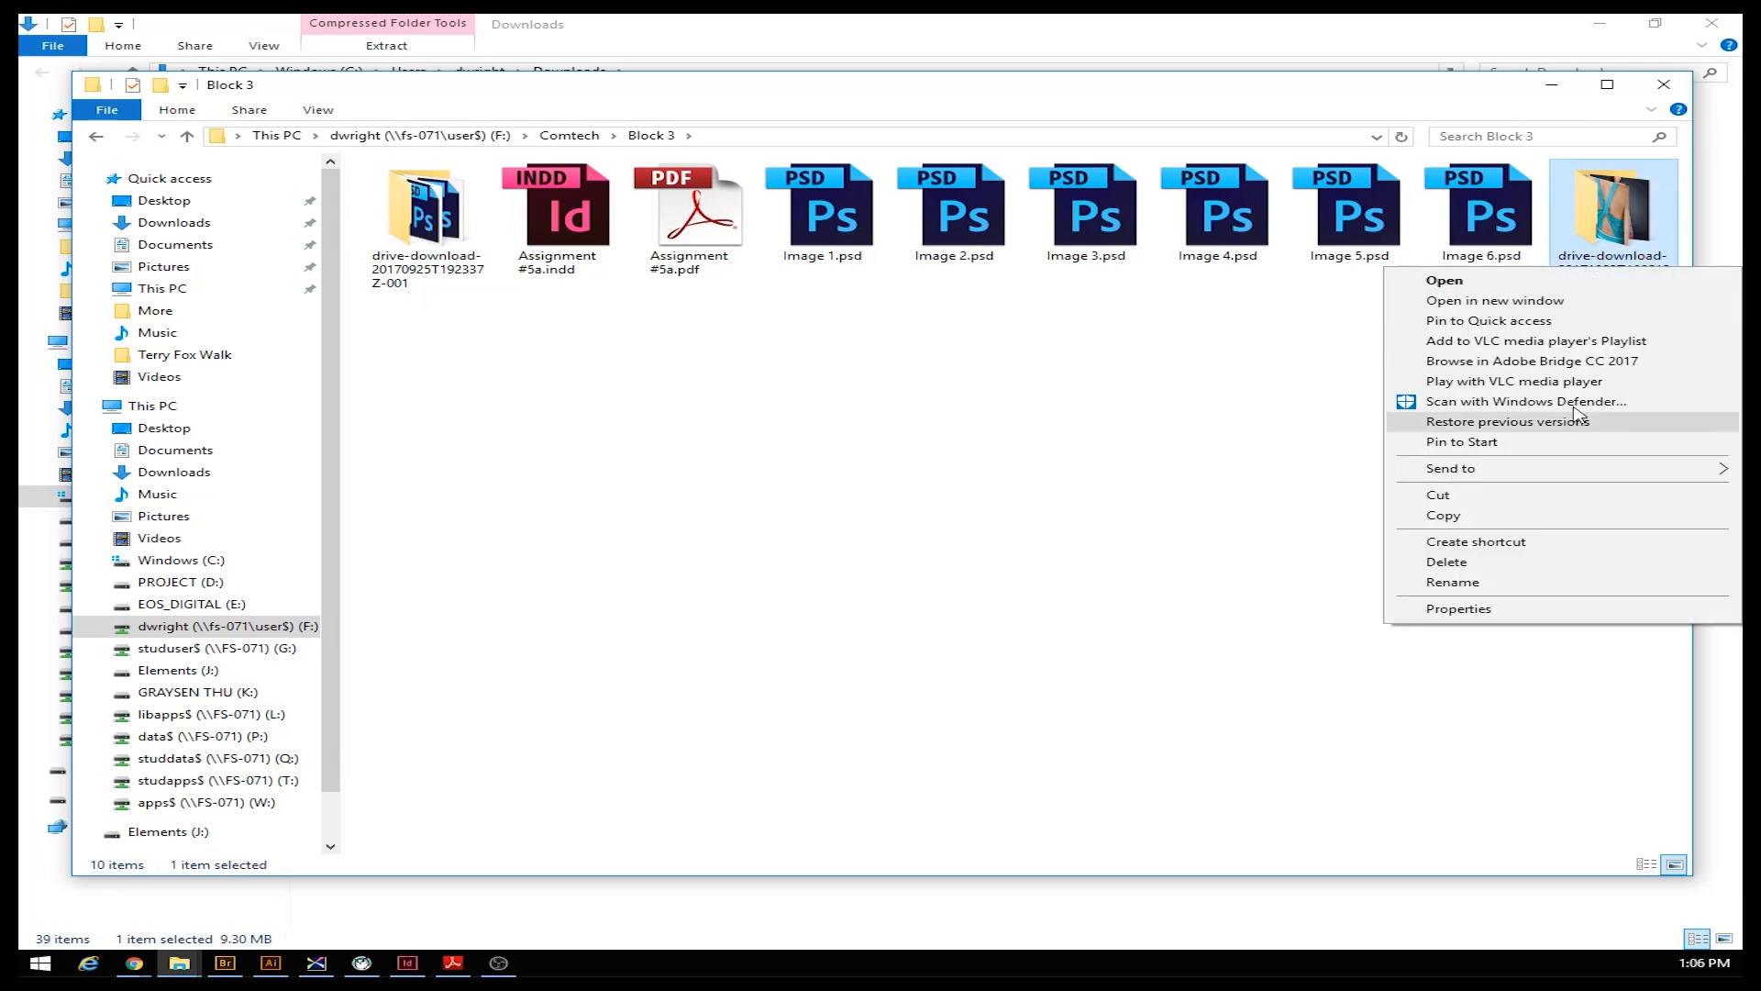
{"action": "left_click", "coordinate": [1457, 584]}
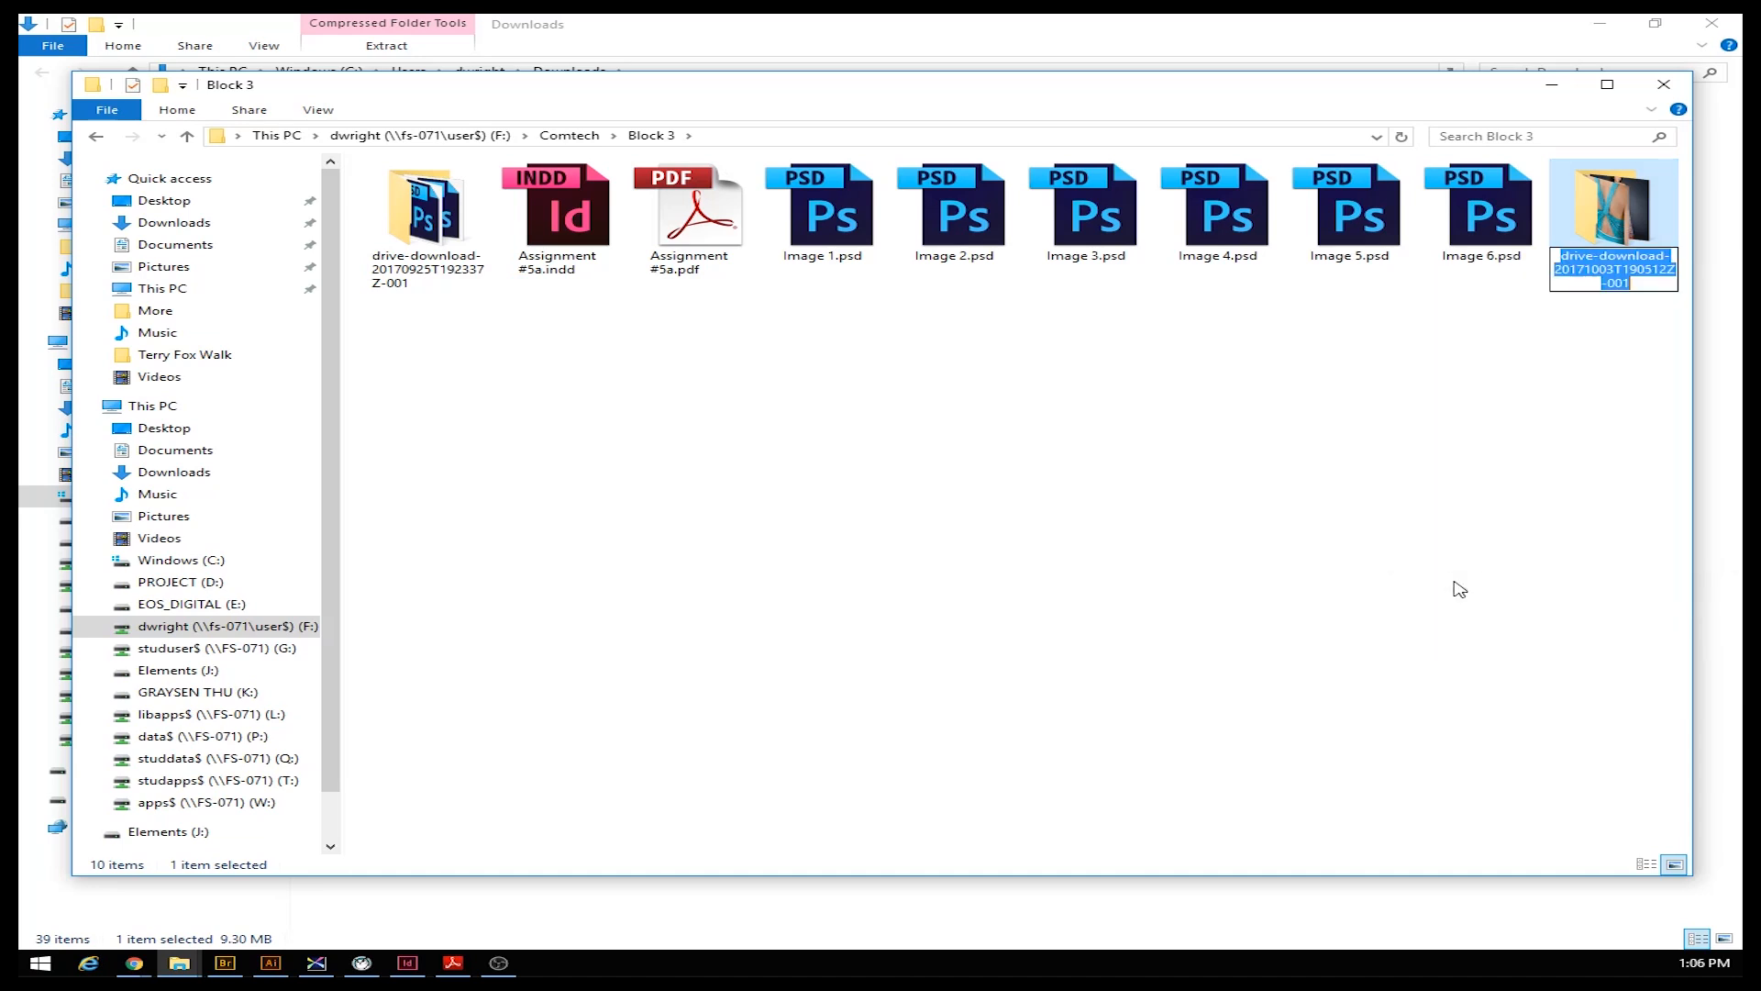
{"action": "type", "text": "In"}
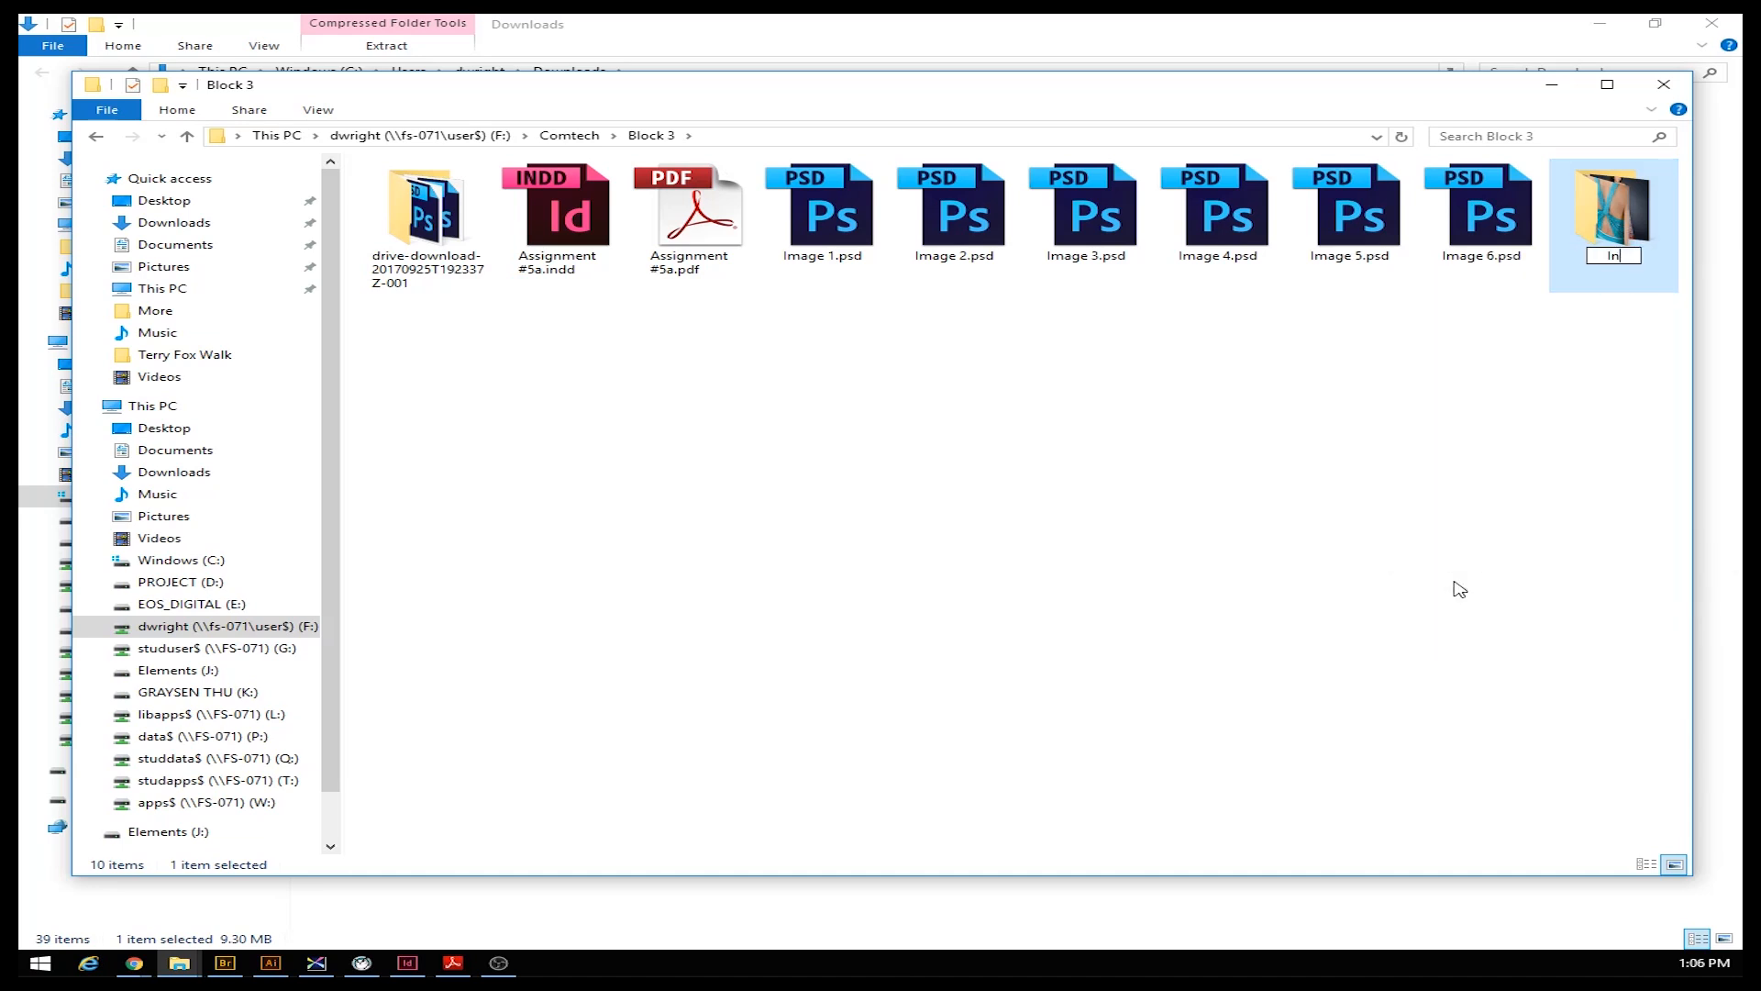
{"action": "type", "text": "design"}
{"action": "left_click", "coordinate": [1488, 423]}
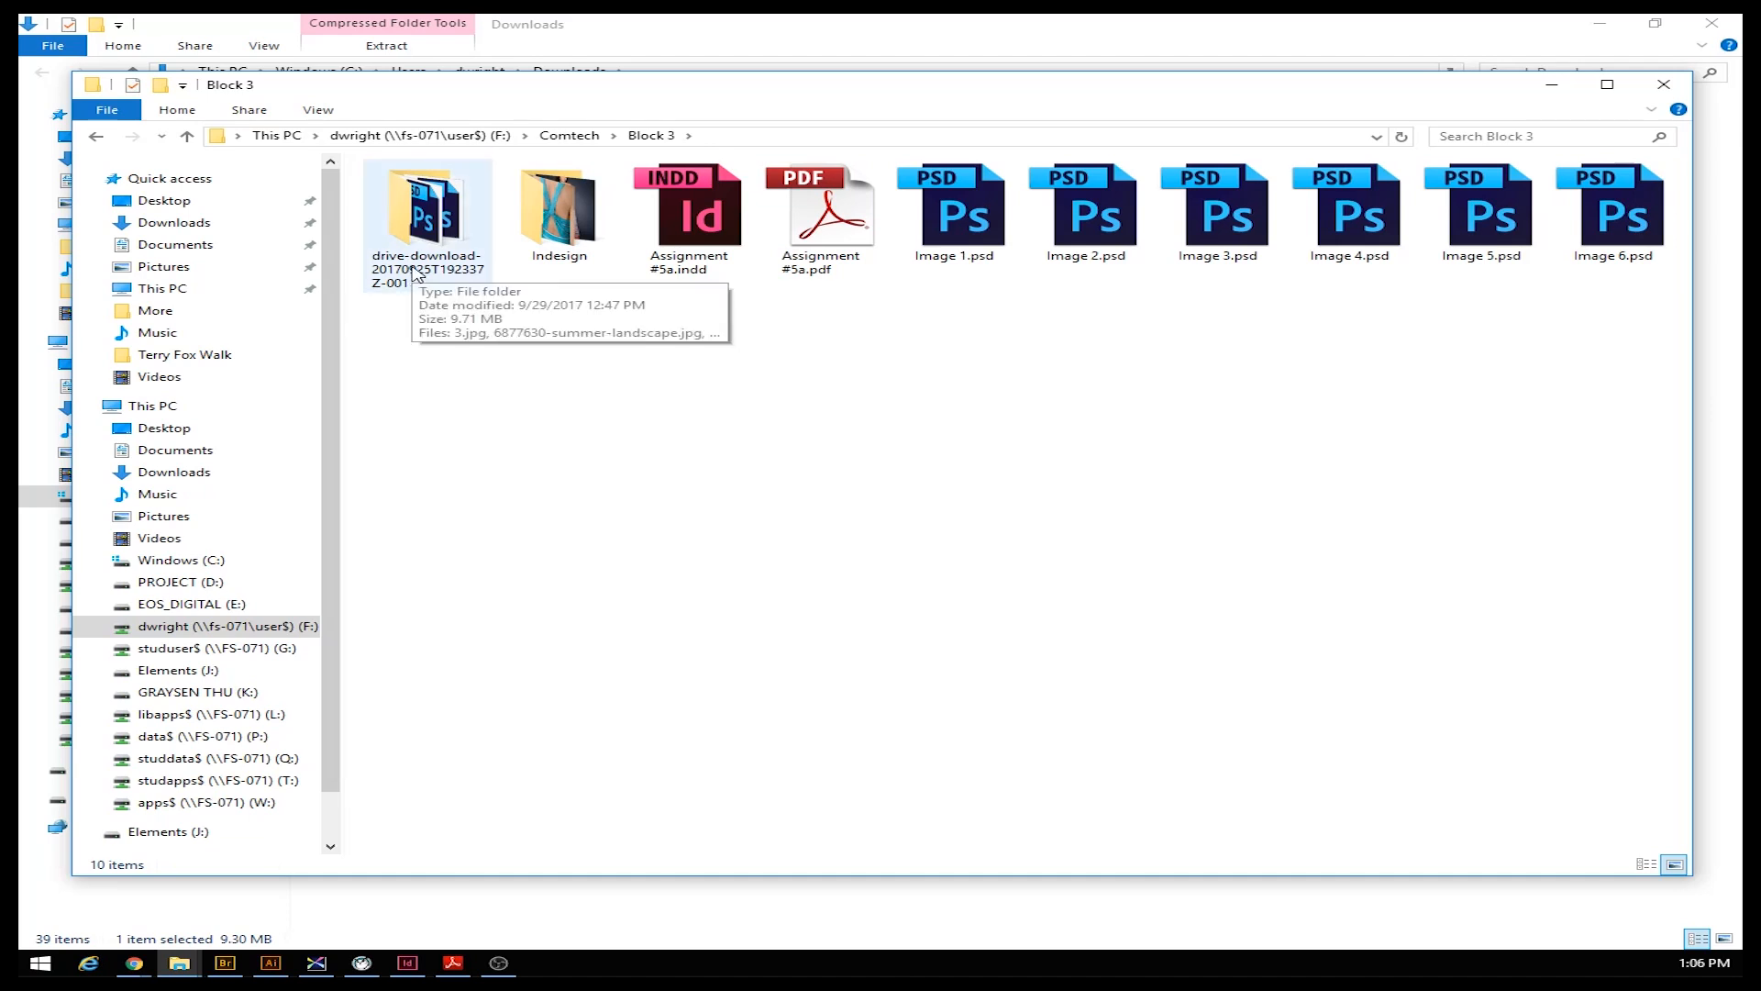
Rename the folder drive-download-20170925T192337Z-001 in Block 3 as Photoshop
{"action": "left_click", "coordinate": [414, 270]}
{"action": "right_click", "coordinate": [413, 269]}
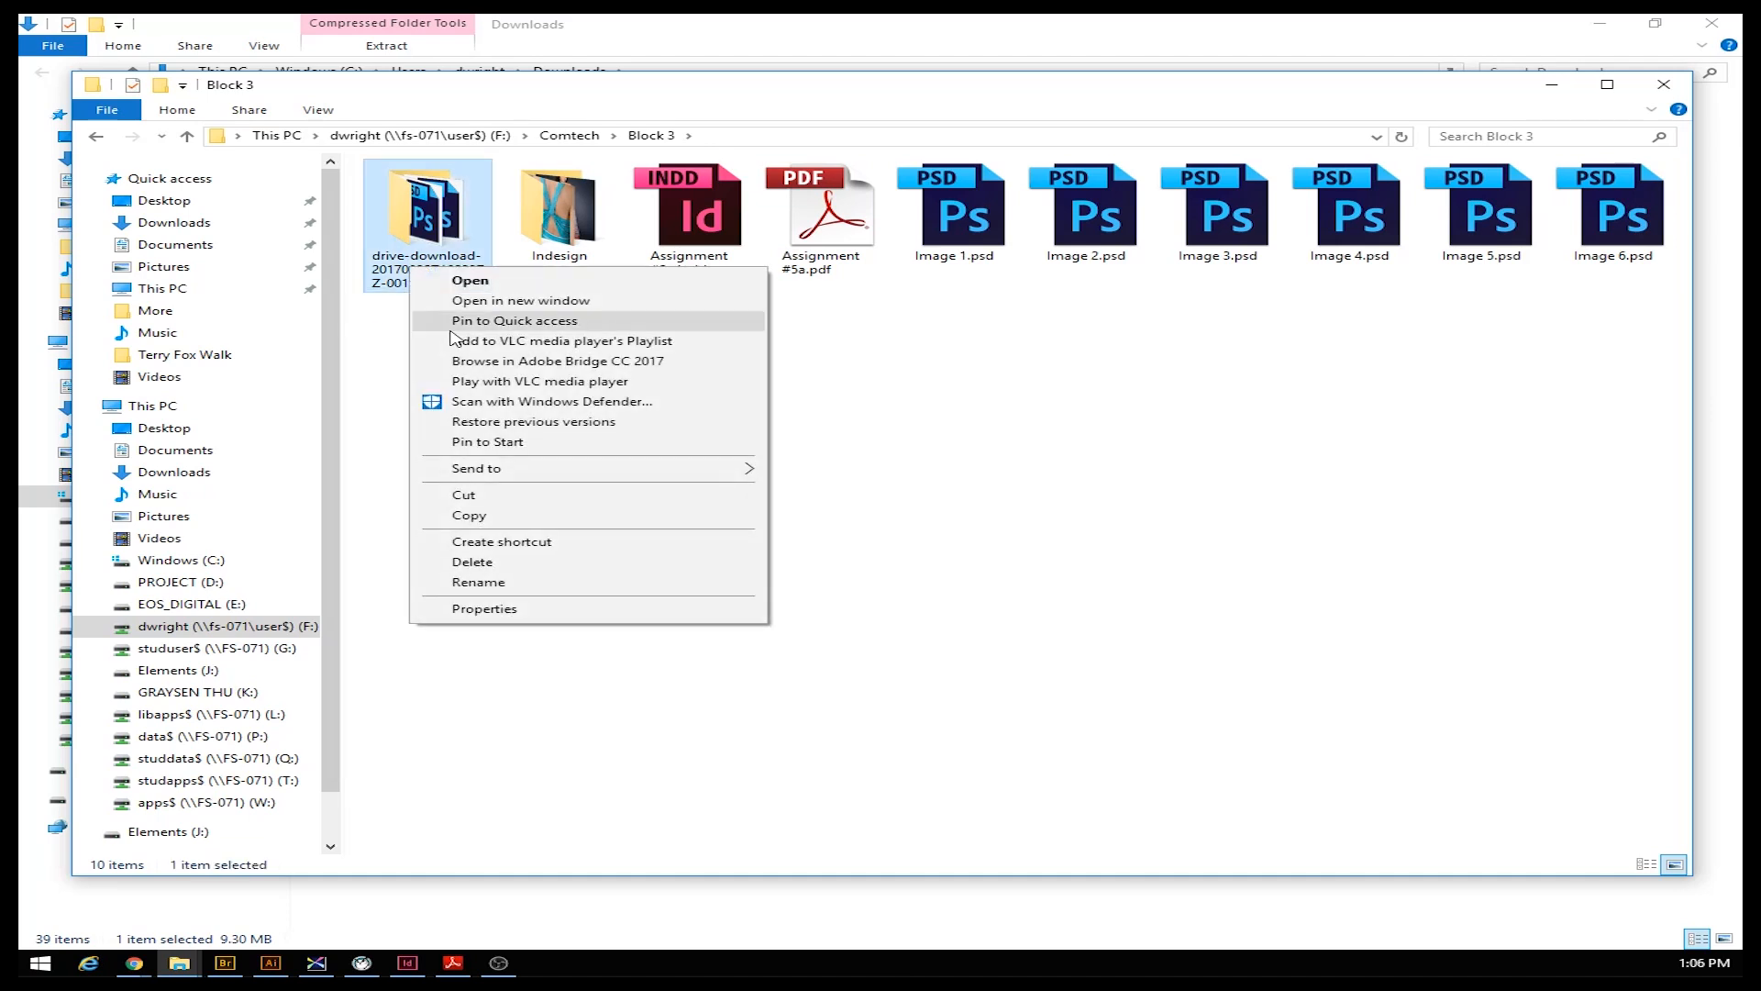
{"action": "left_click", "coordinate": [491, 584]}
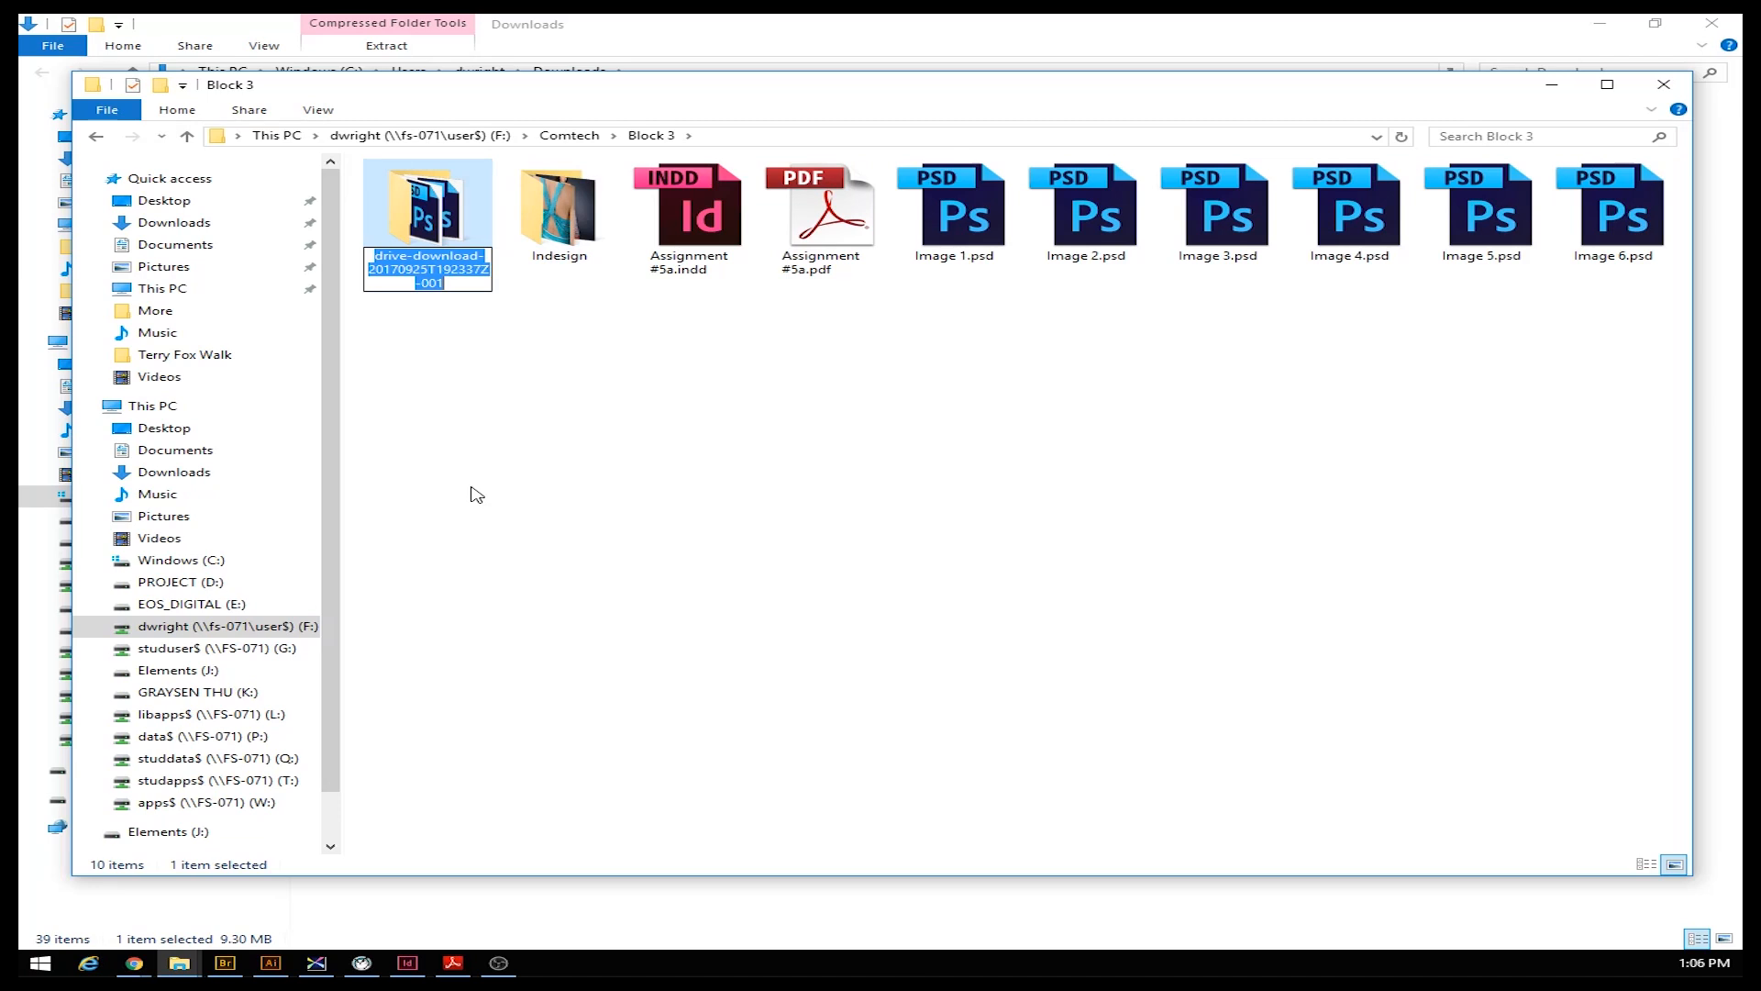
{"action": "type", "text": "Photo"}
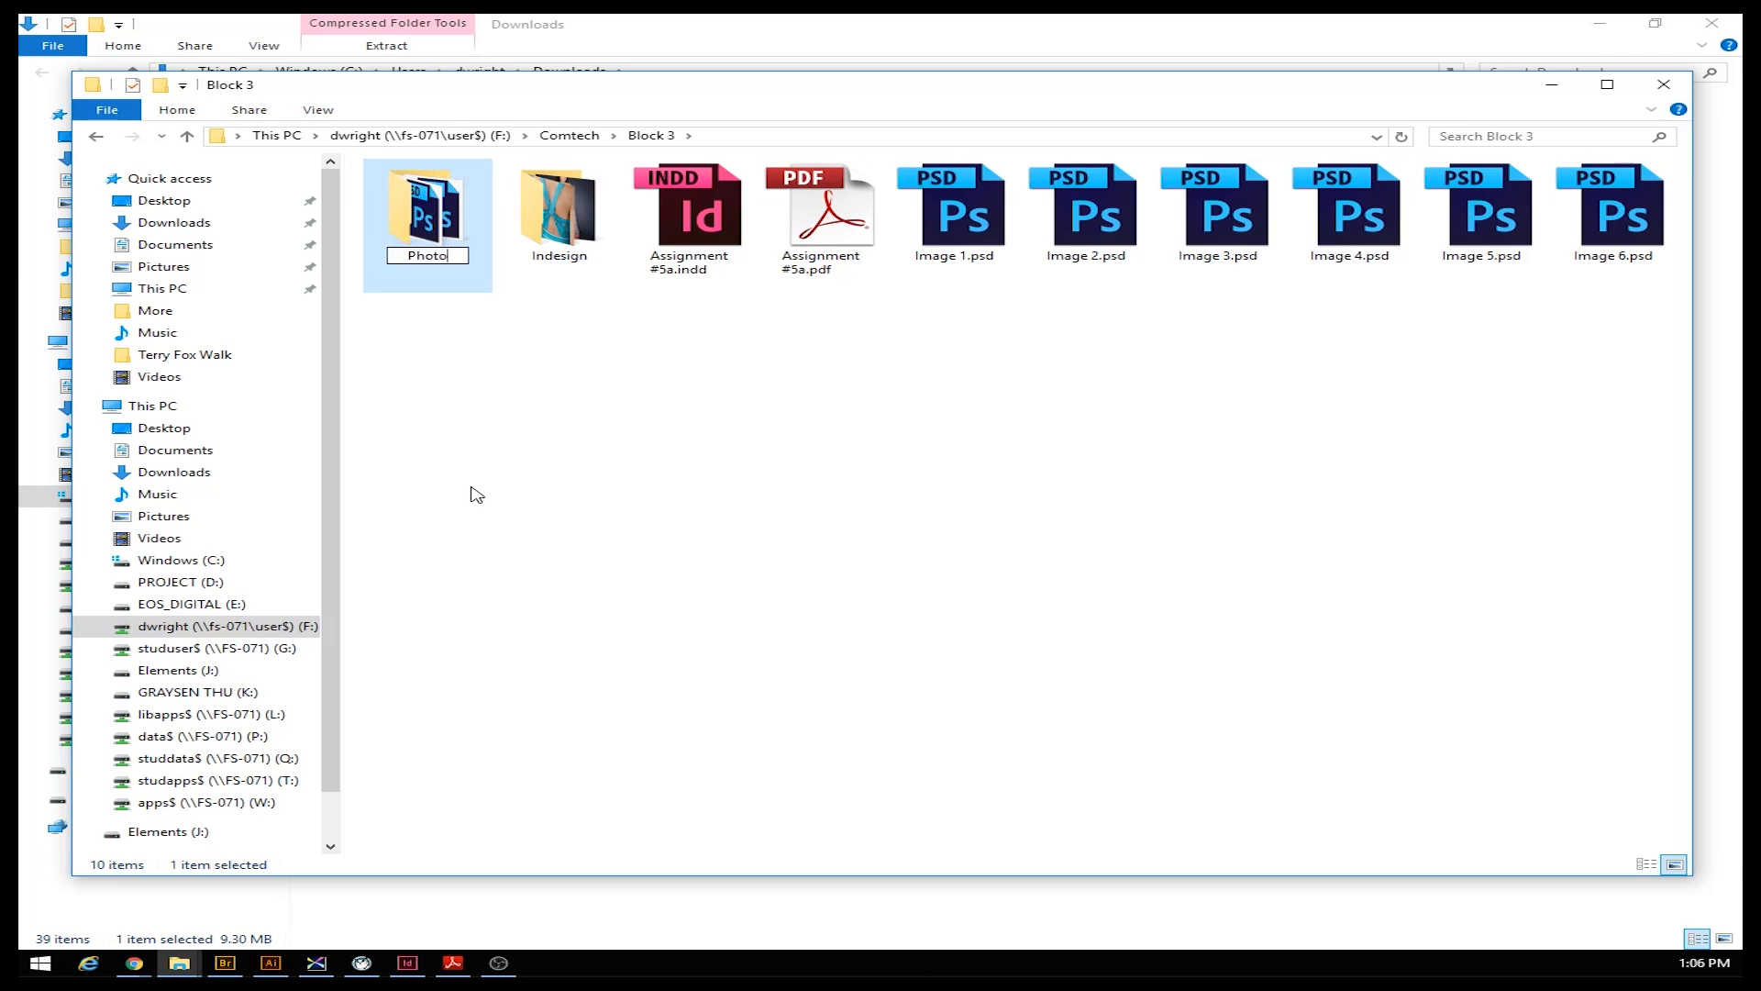
{"action": "type", "text": "shop"}
{"action": "left_click", "coordinate": [686, 457]}
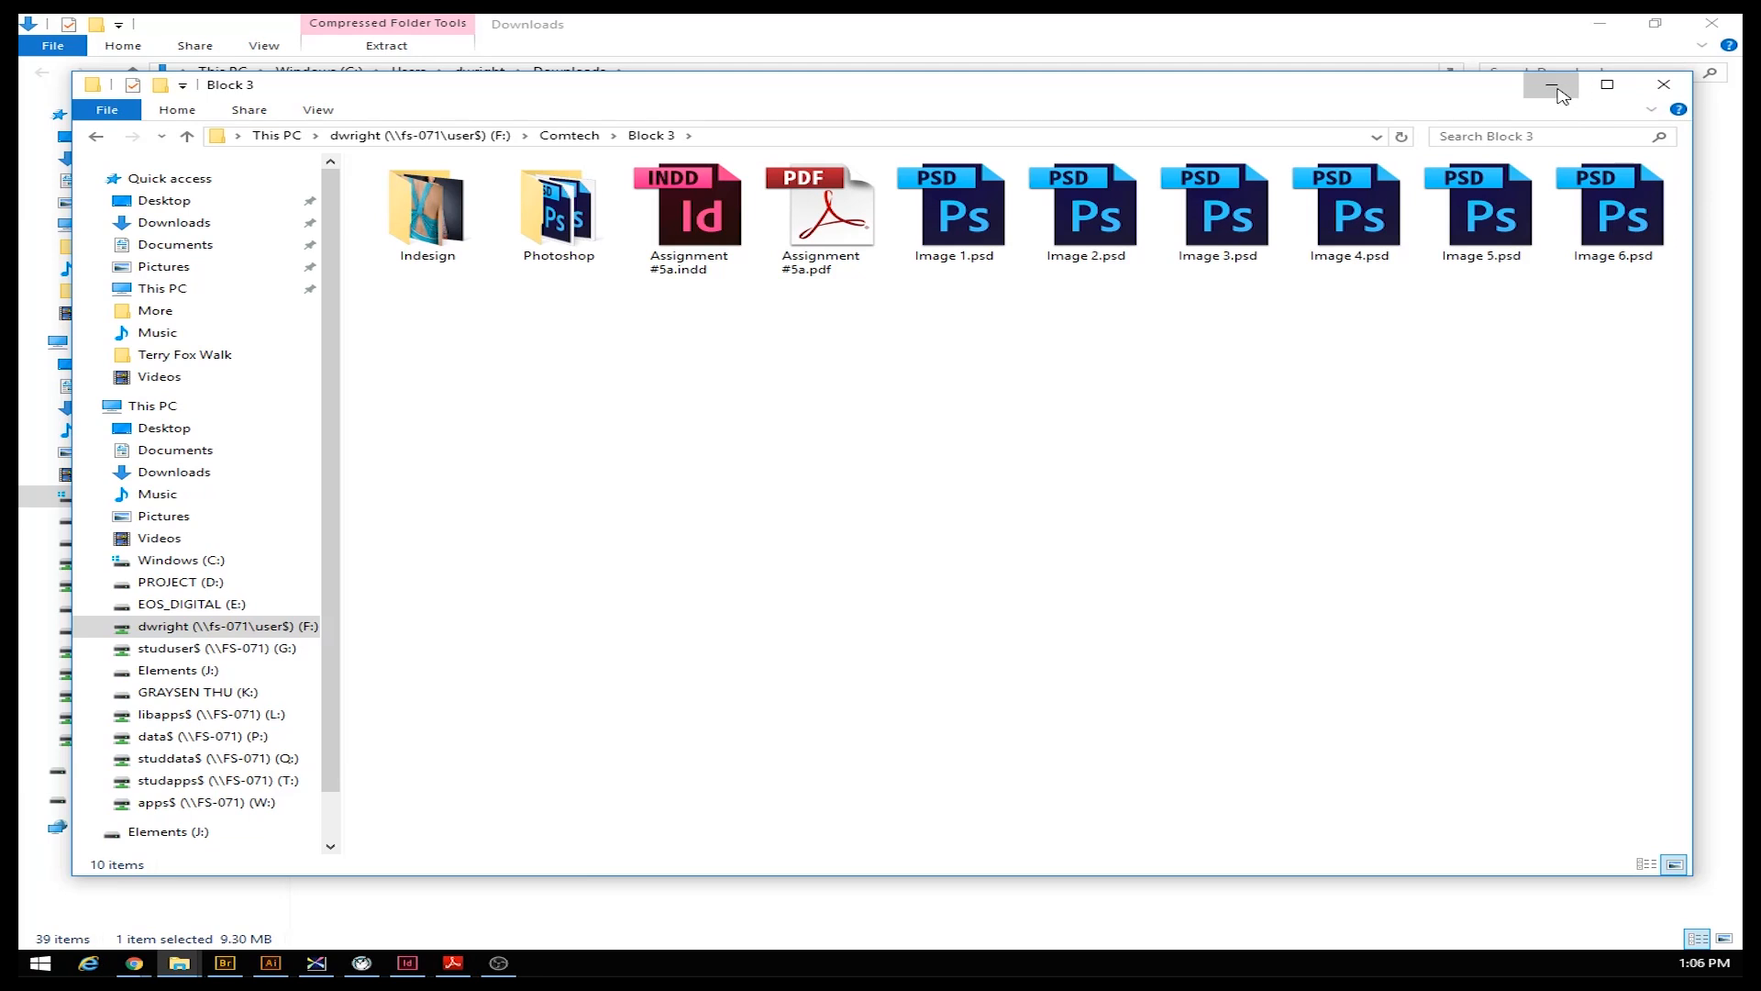
Minimize the File Explorer and Chrome windows and switch to Adobe InDesign
{"action": "left_click", "coordinate": [1553, 85]}
{"action": "left_click", "coordinate": [1598, 28]}
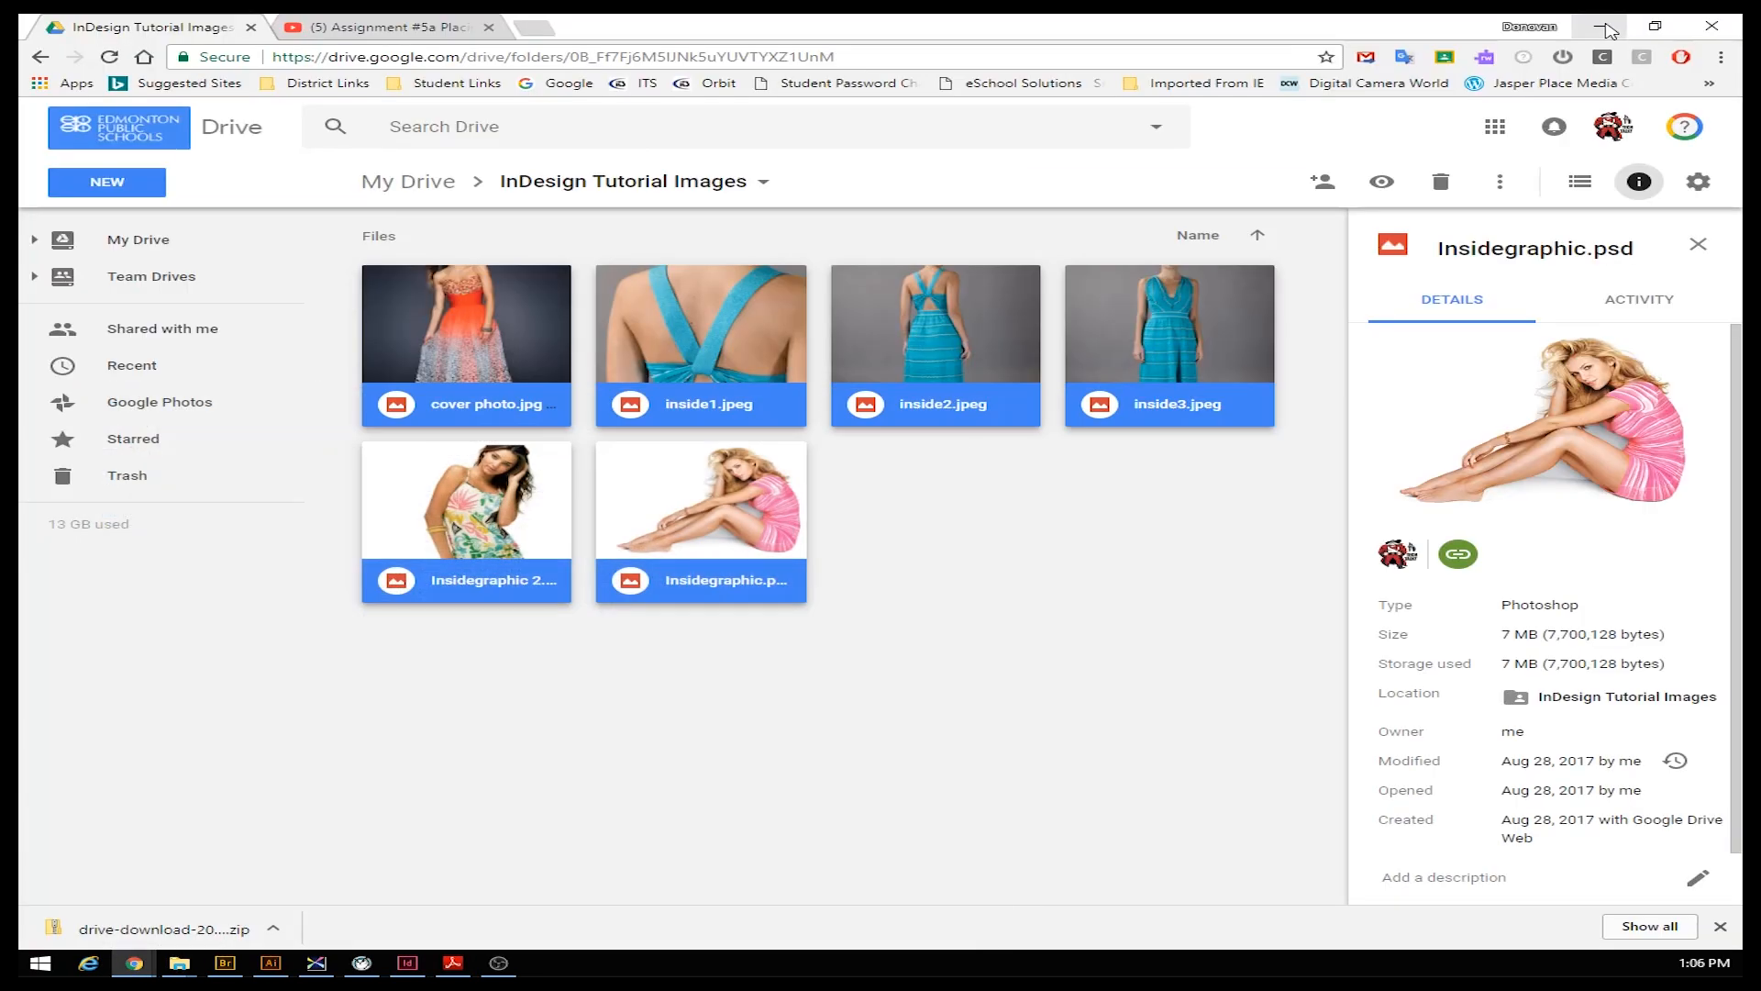
{"action": "left_click", "coordinate": [1598, 27]}
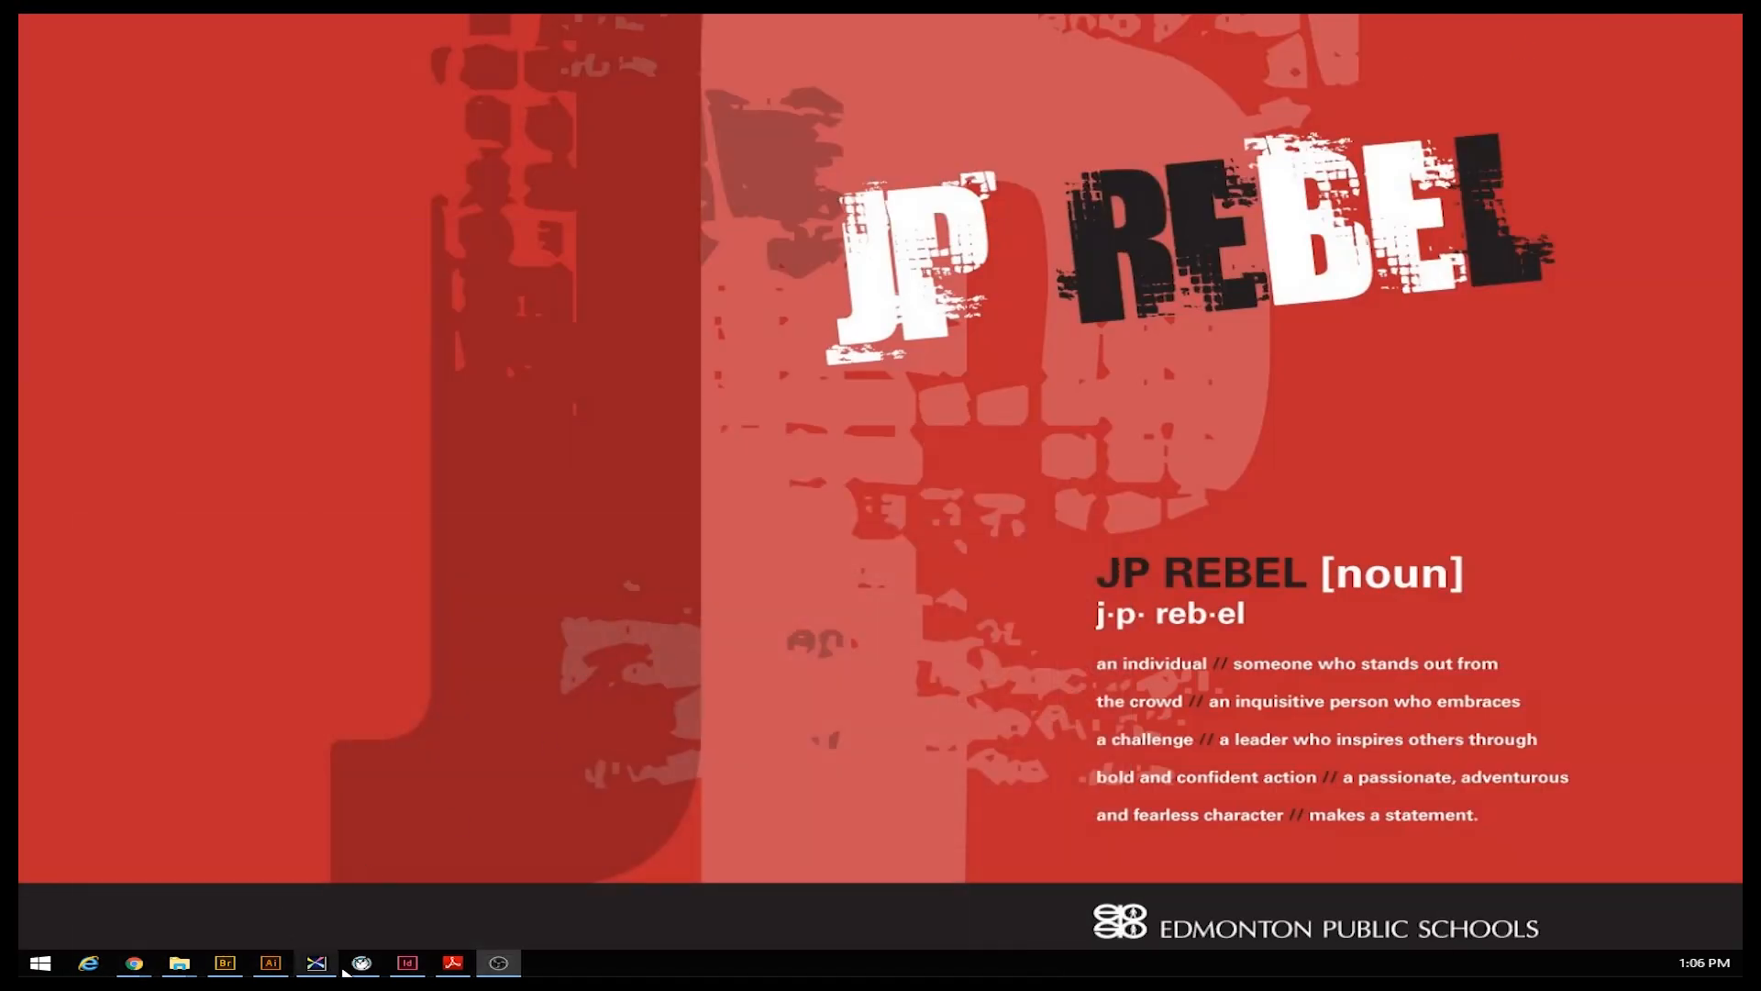
{"action": "left_click", "coordinate": [227, 970]}
{"action": "left_click", "coordinate": [227, 970]}
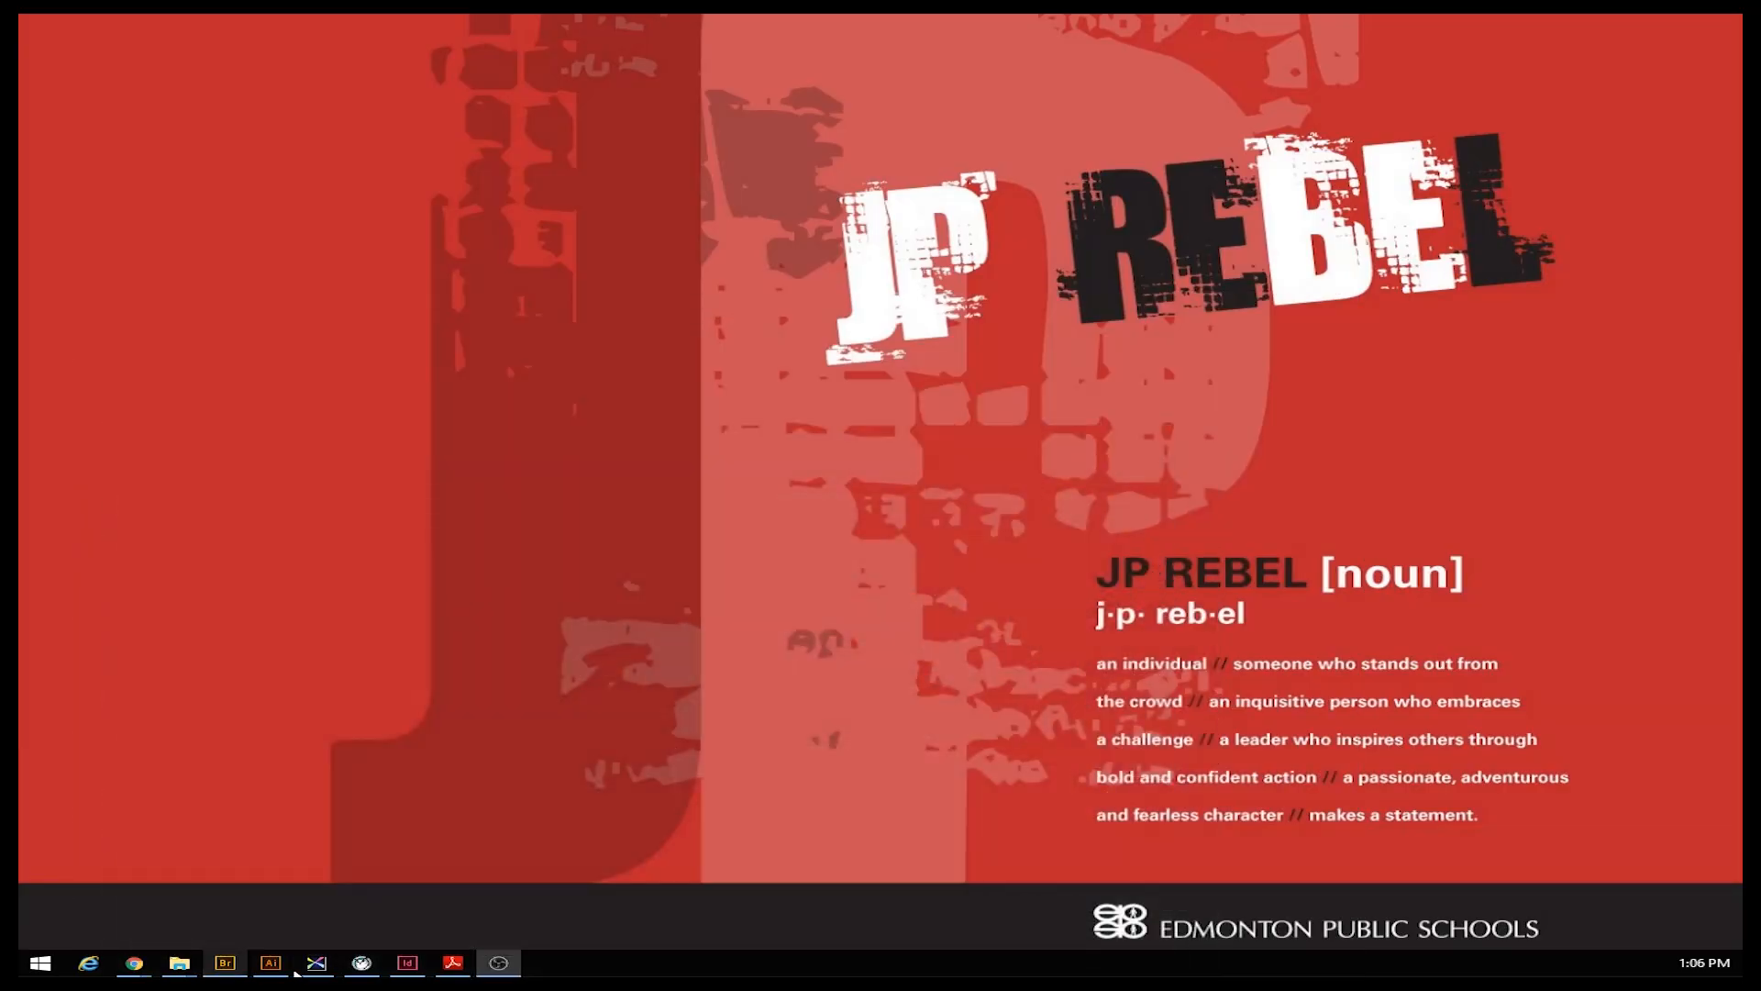
{"action": "left_click", "coordinate": [408, 963]}
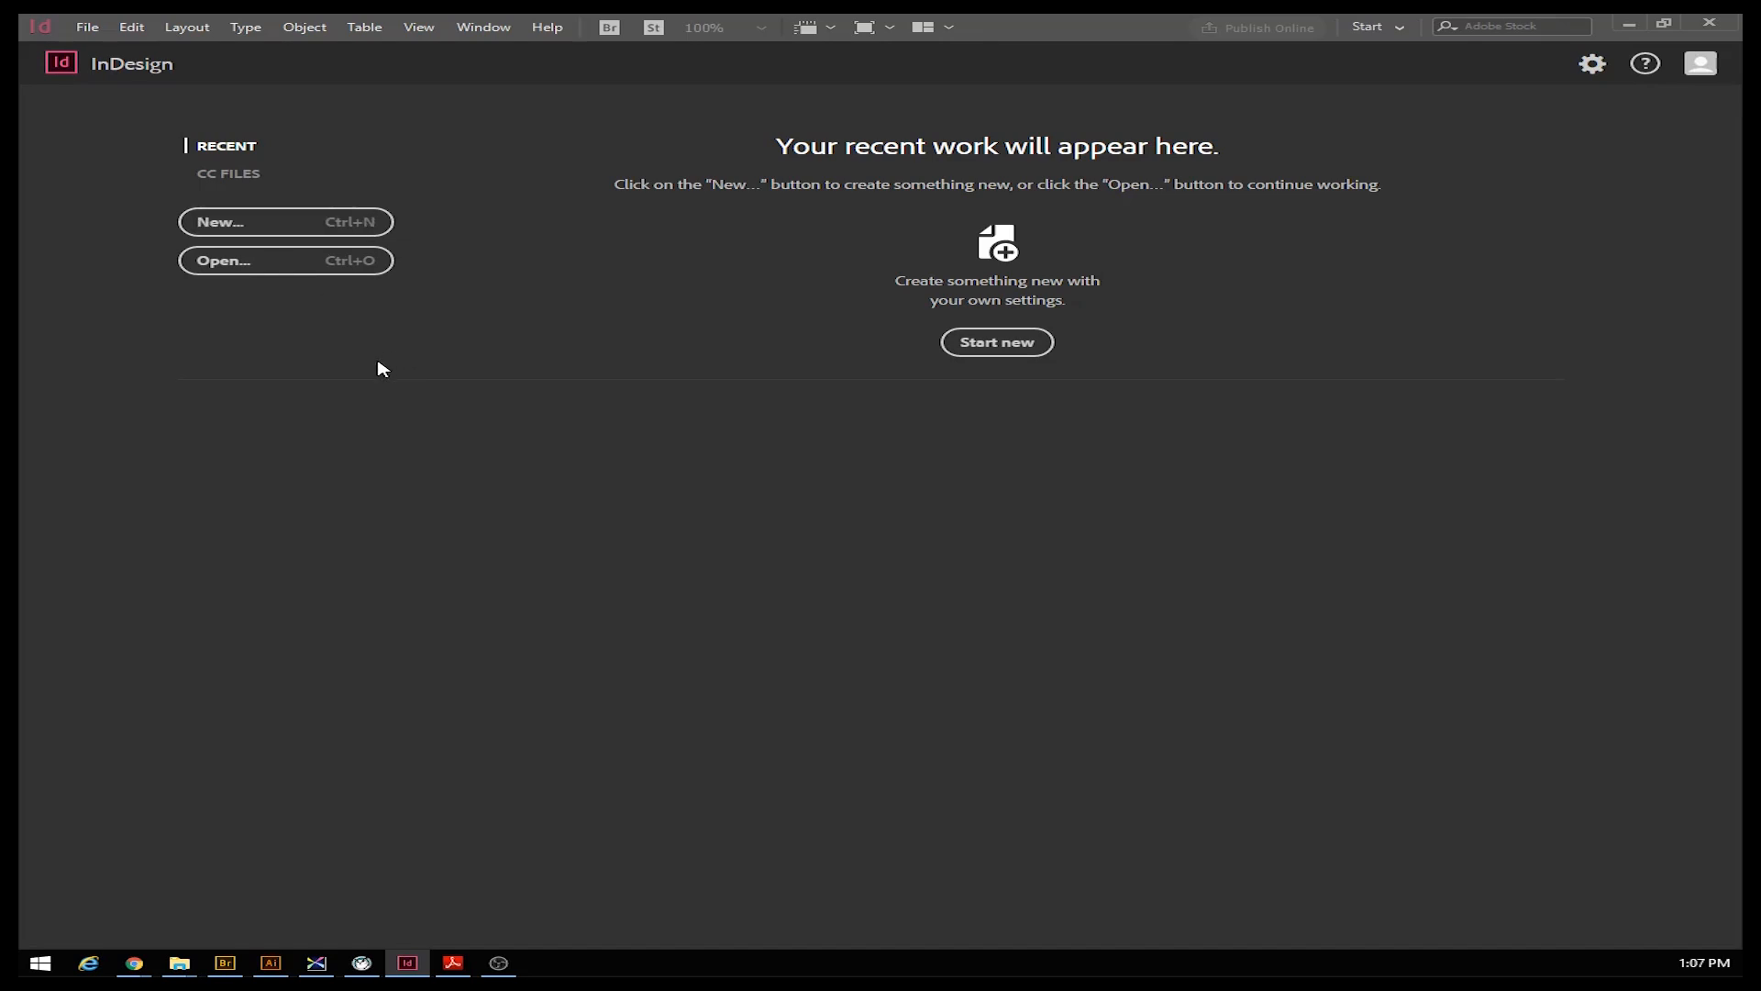
{"action": "left_click", "coordinate": [91, 30]}
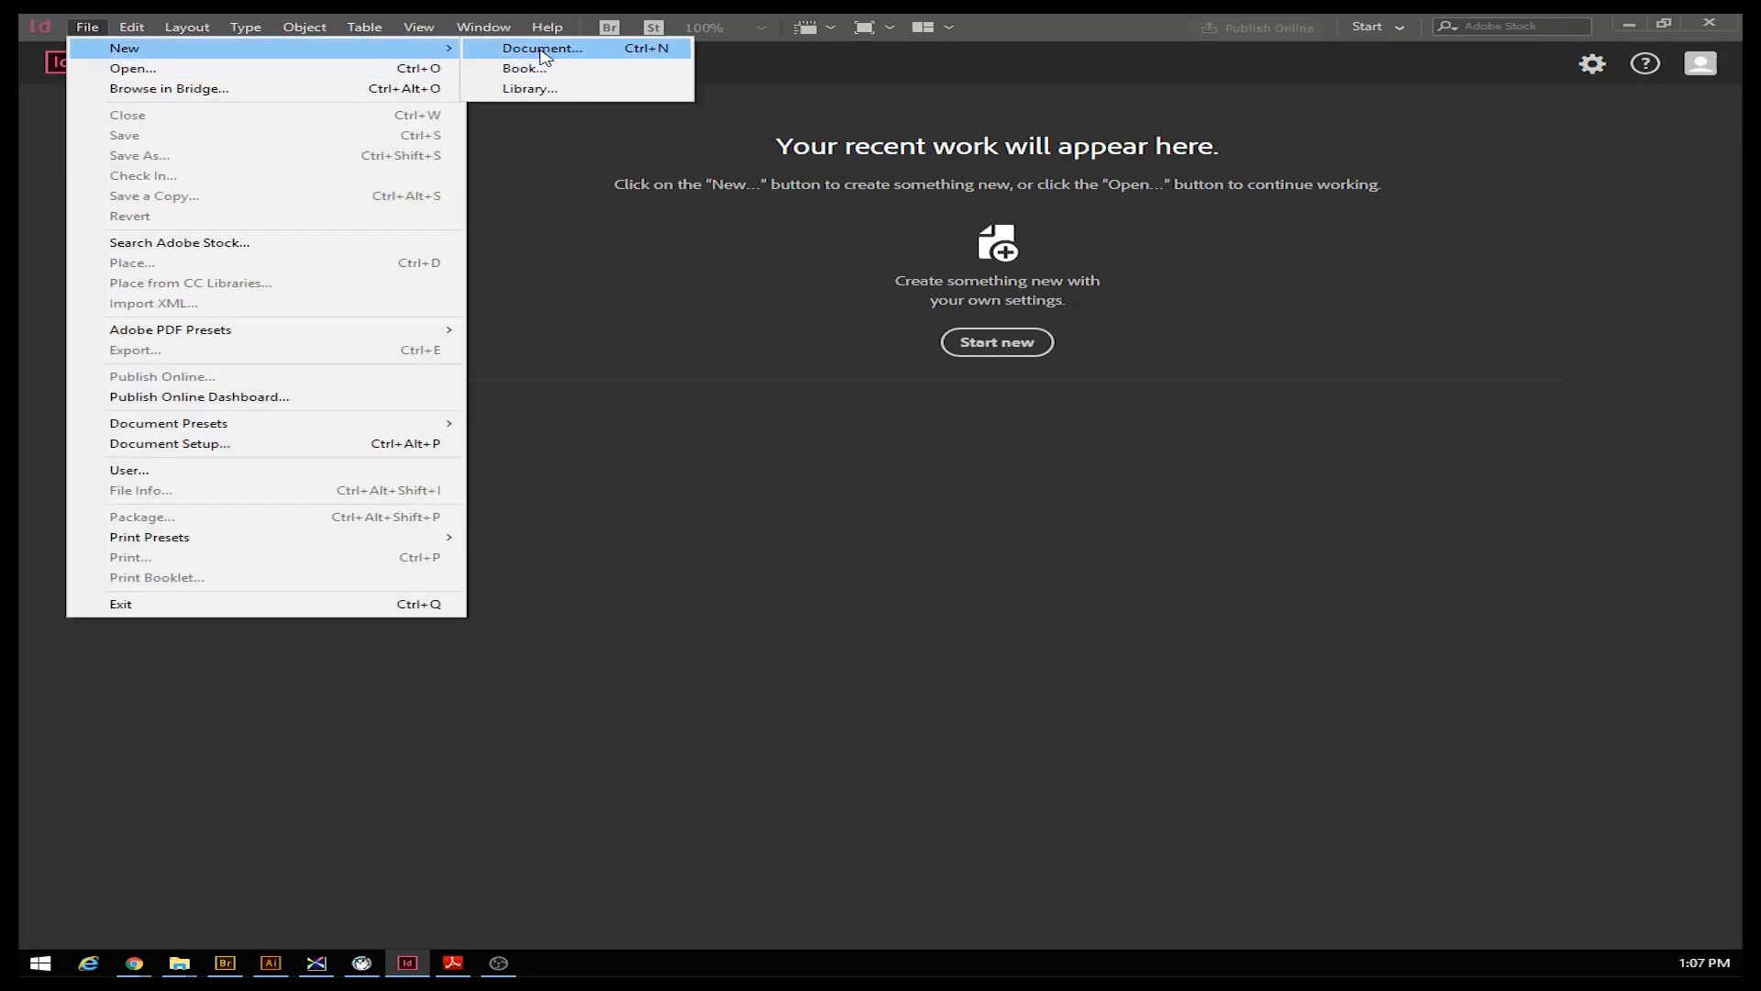
{"action": "left_click", "coordinate": [542, 51]}
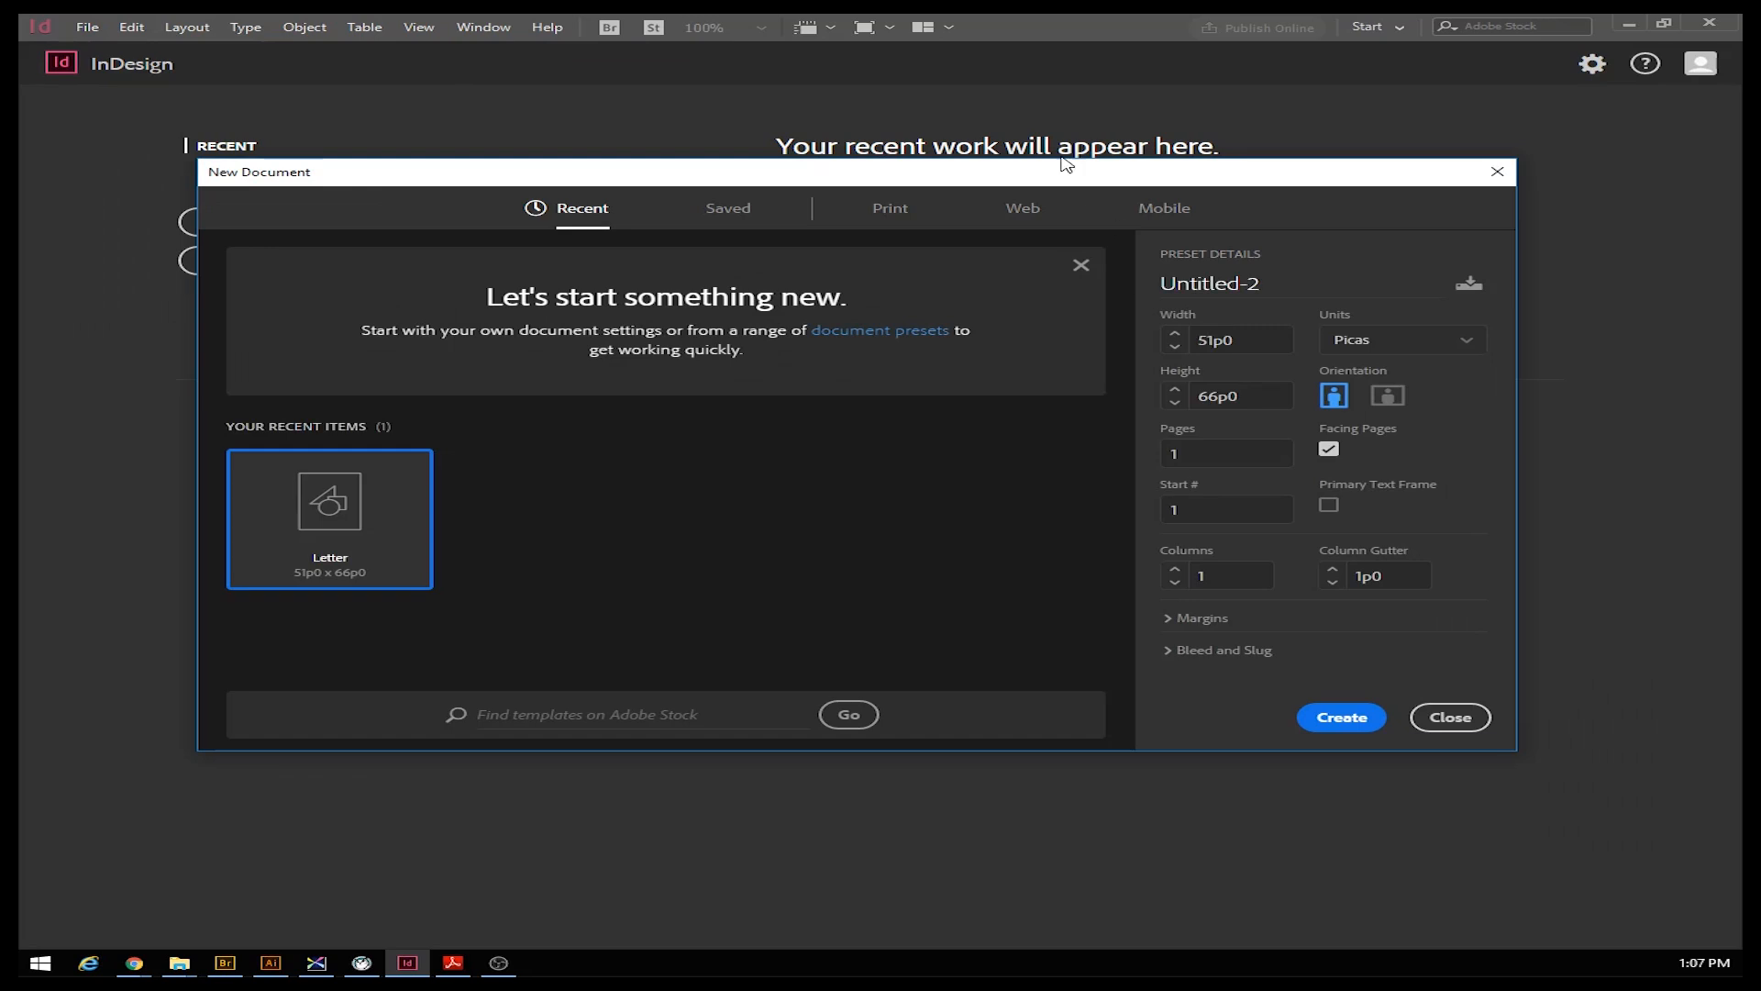
{"action": "left_click_drag", "start_coordinate": [1047, 174], "coordinate": [1010, 143]}
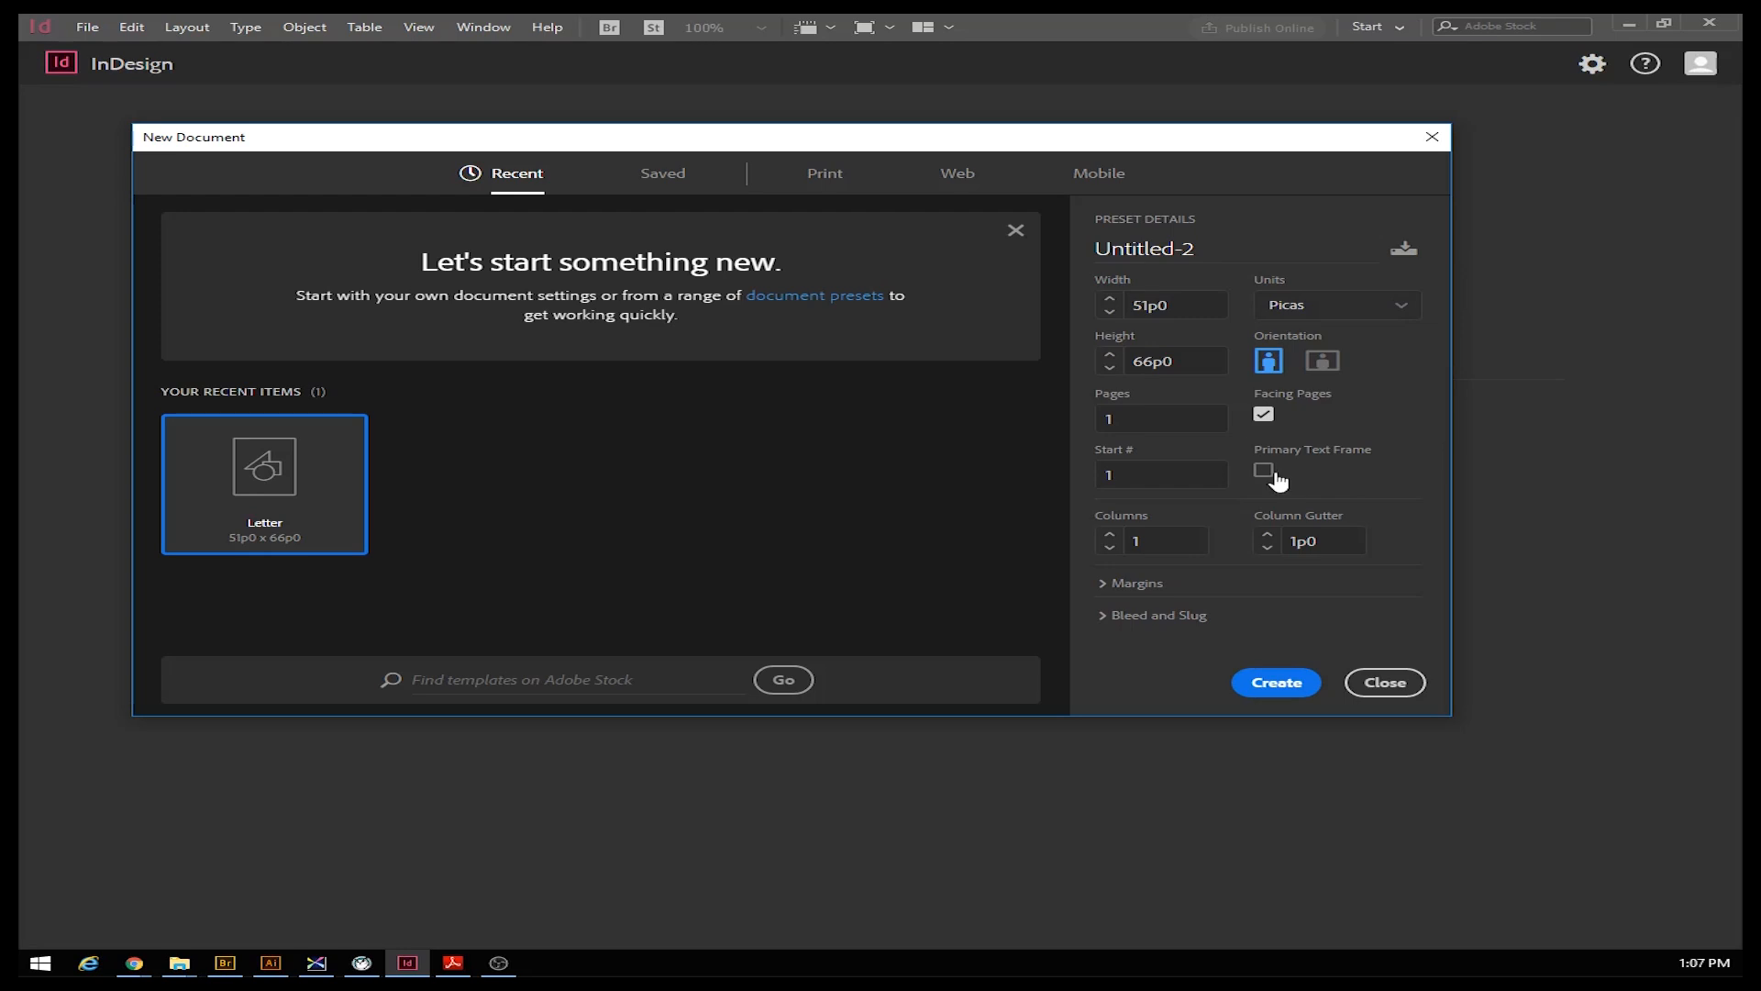
{"action": "left_click", "coordinate": [1380, 684]}
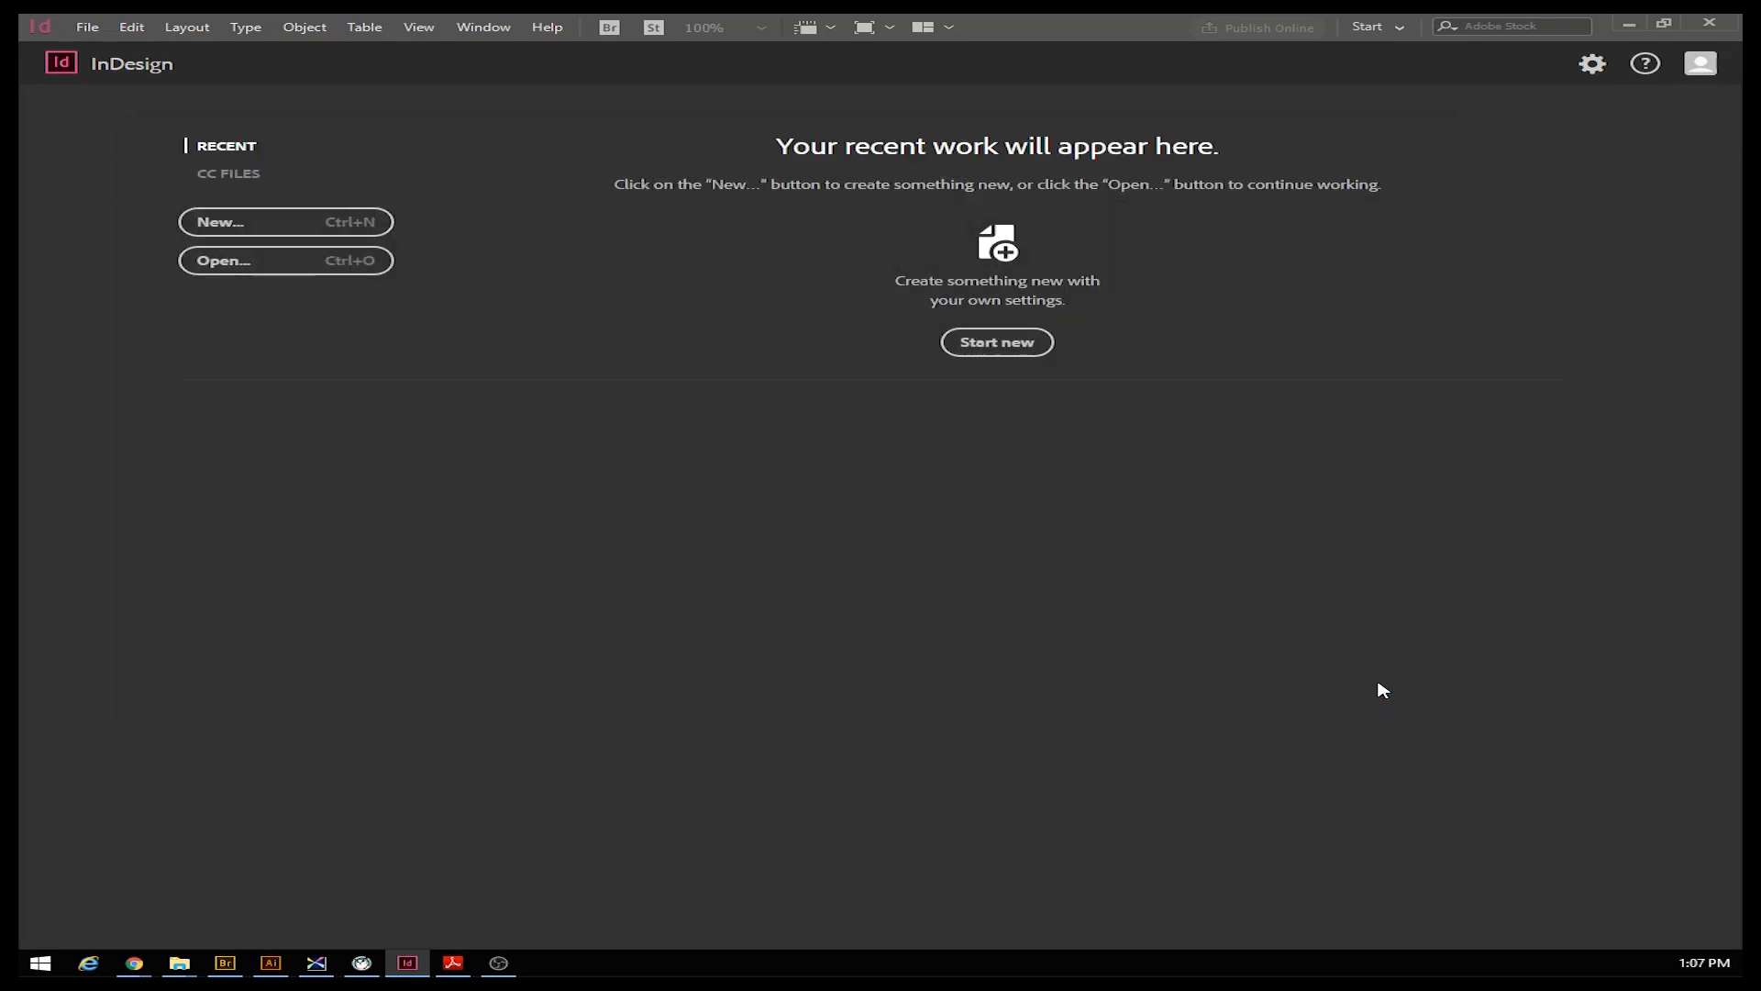
Set both the horizontal and vertical ruler units to Inches in the Units & Increments preferences
{"action": "left_click", "coordinate": [133, 29]}
{"action": "mouse_move", "coordinate": [290, 739]}
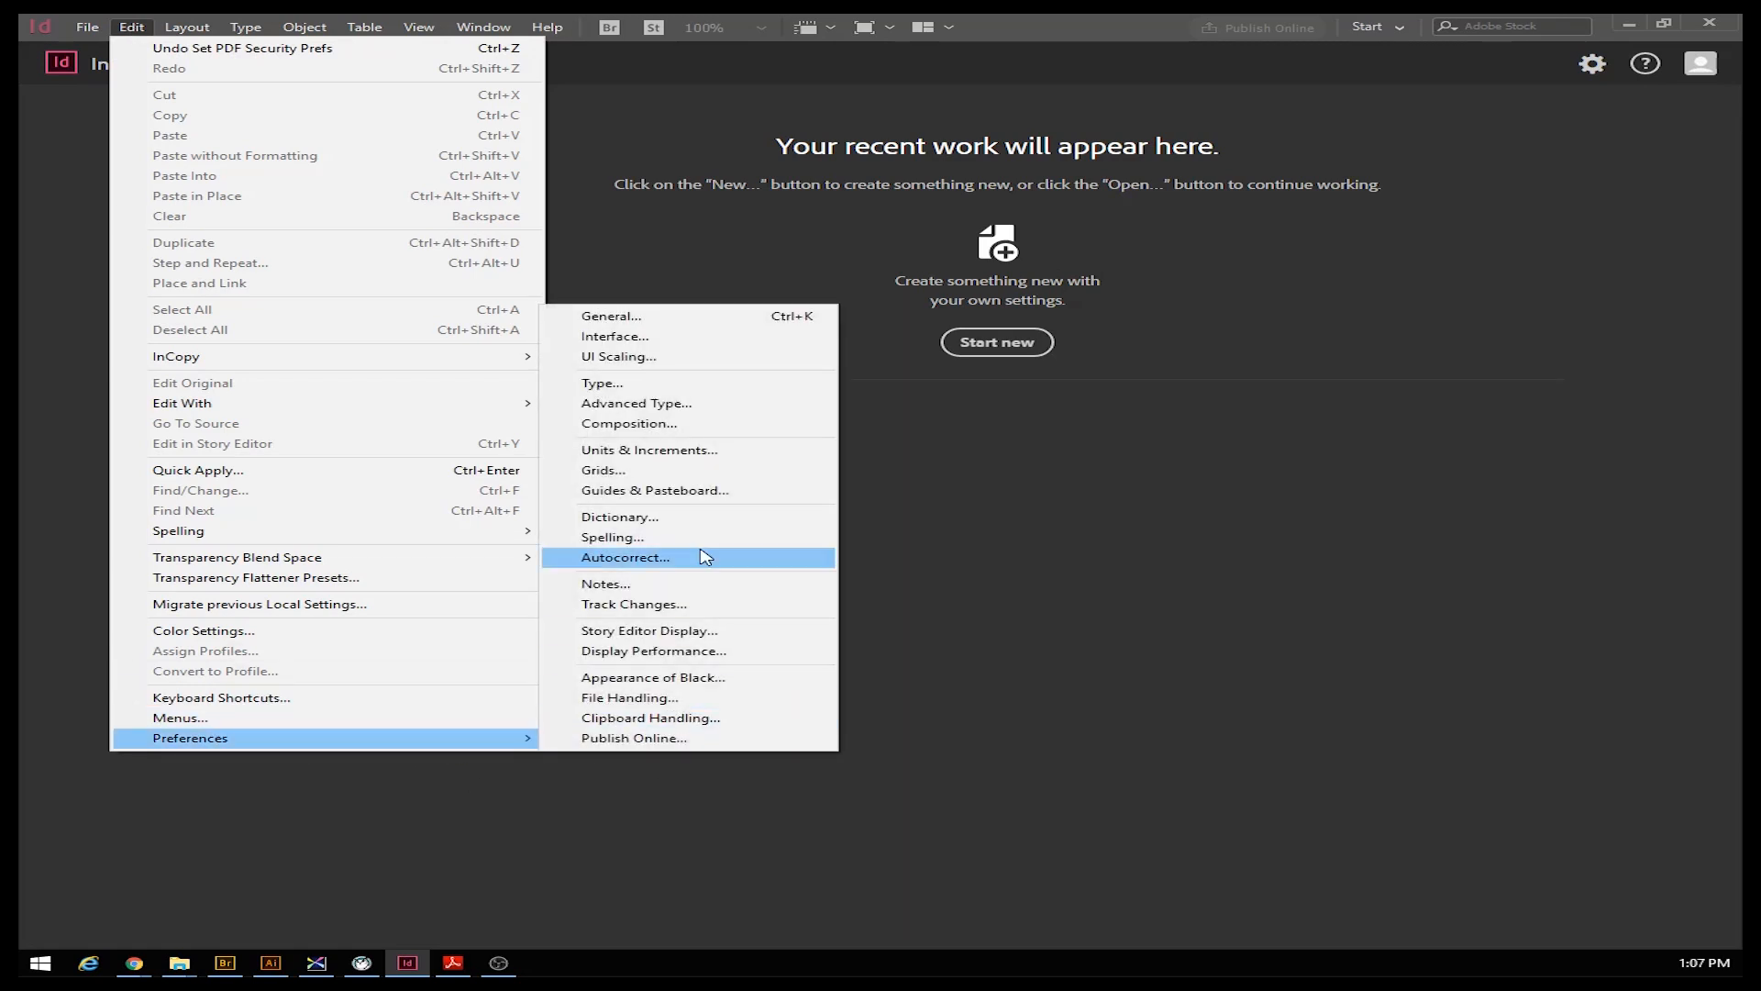
{"action": "left_click", "coordinate": [640, 450]}
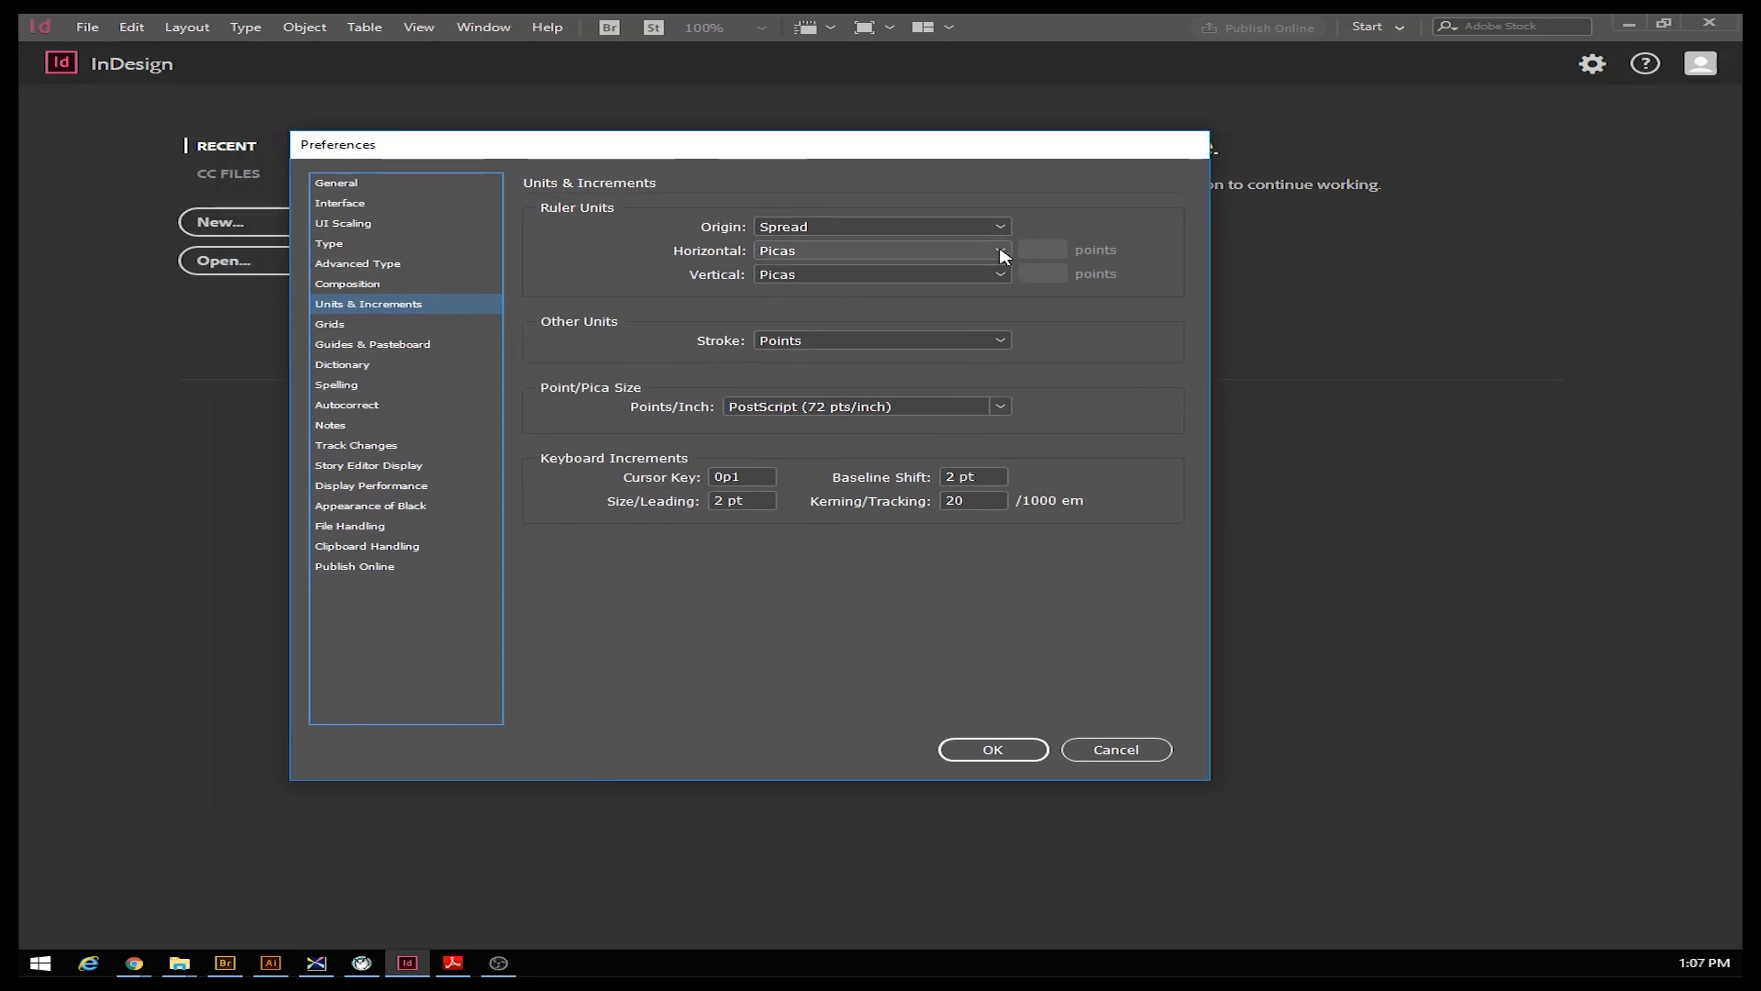
{"action": "left_click", "coordinate": [903, 252]}
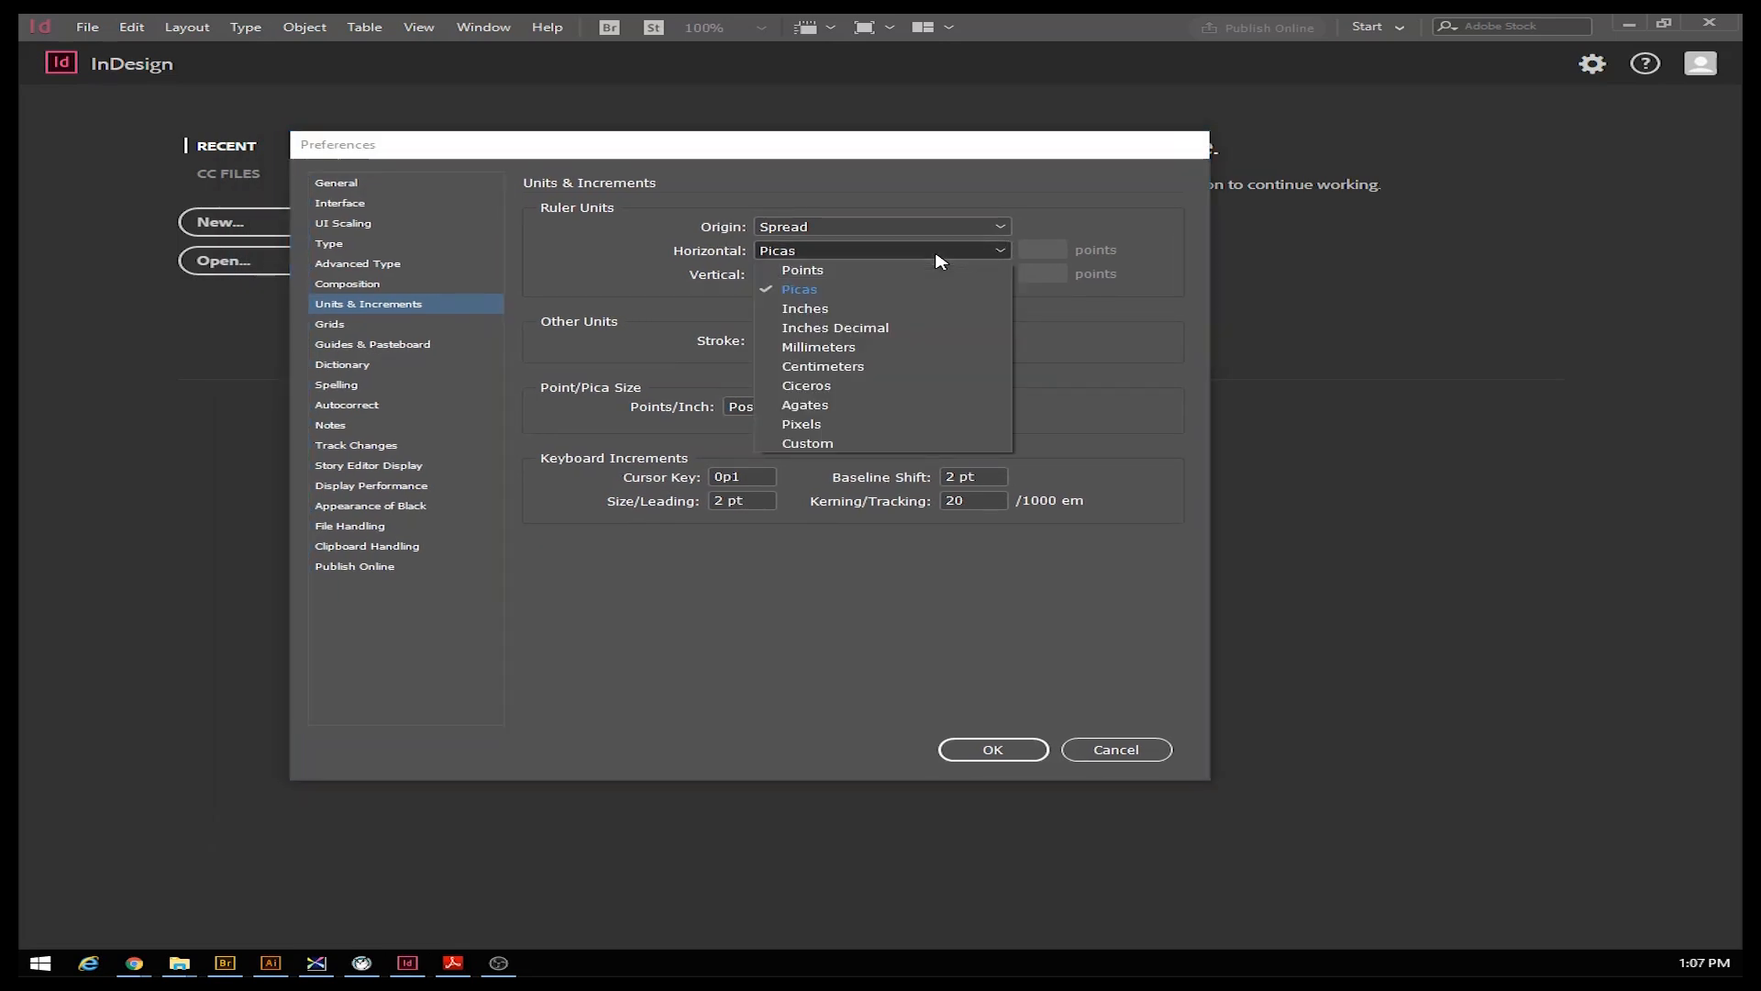
{"action": "left_click", "coordinate": [824, 310]}
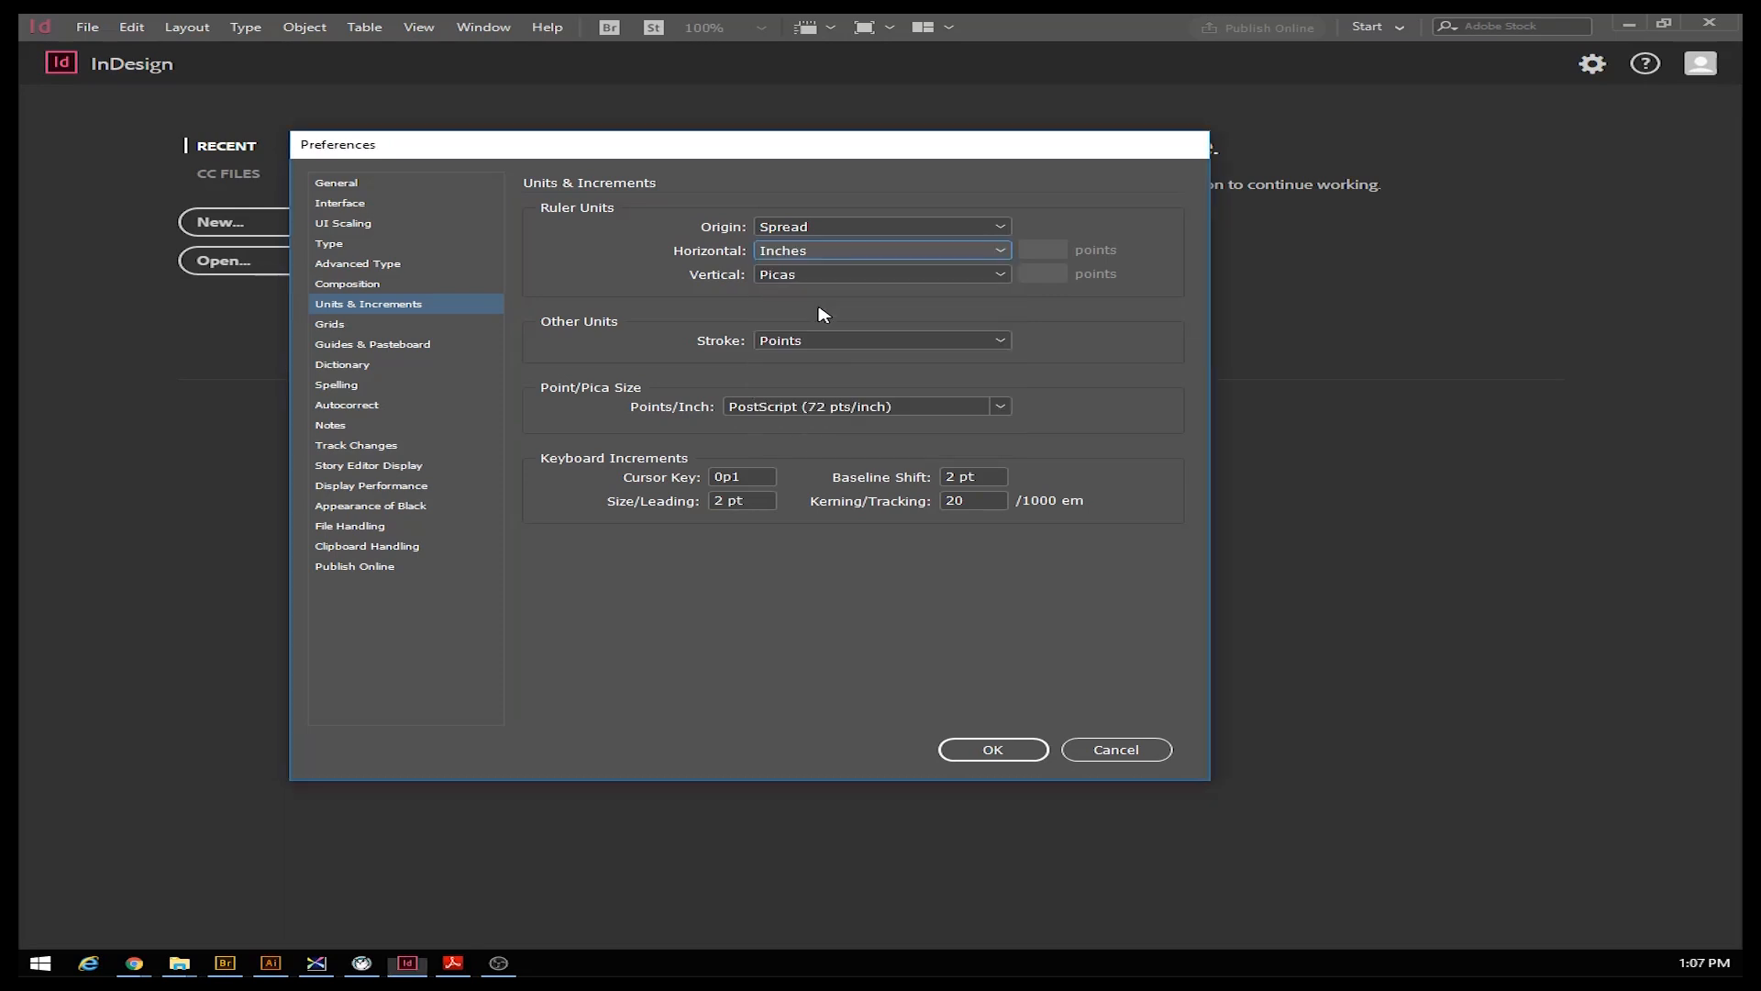
{"action": "left_click", "coordinate": [955, 278]}
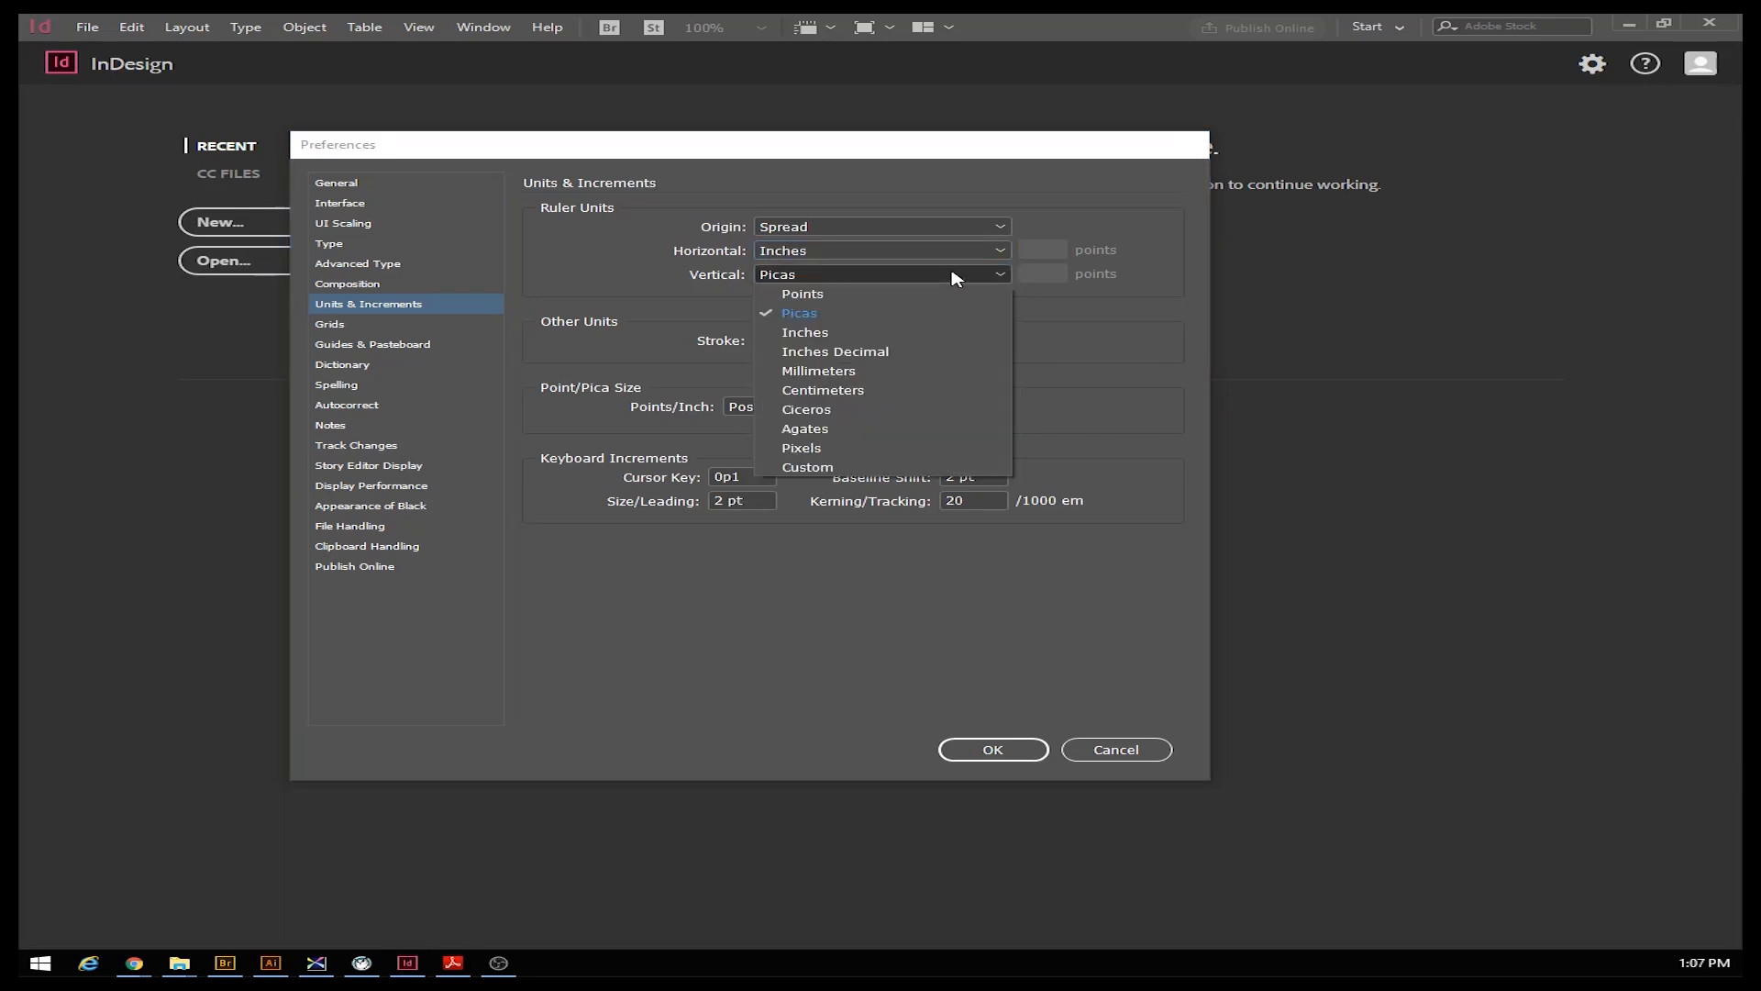
{"action": "left_click", "coordinate": [807, 338]}
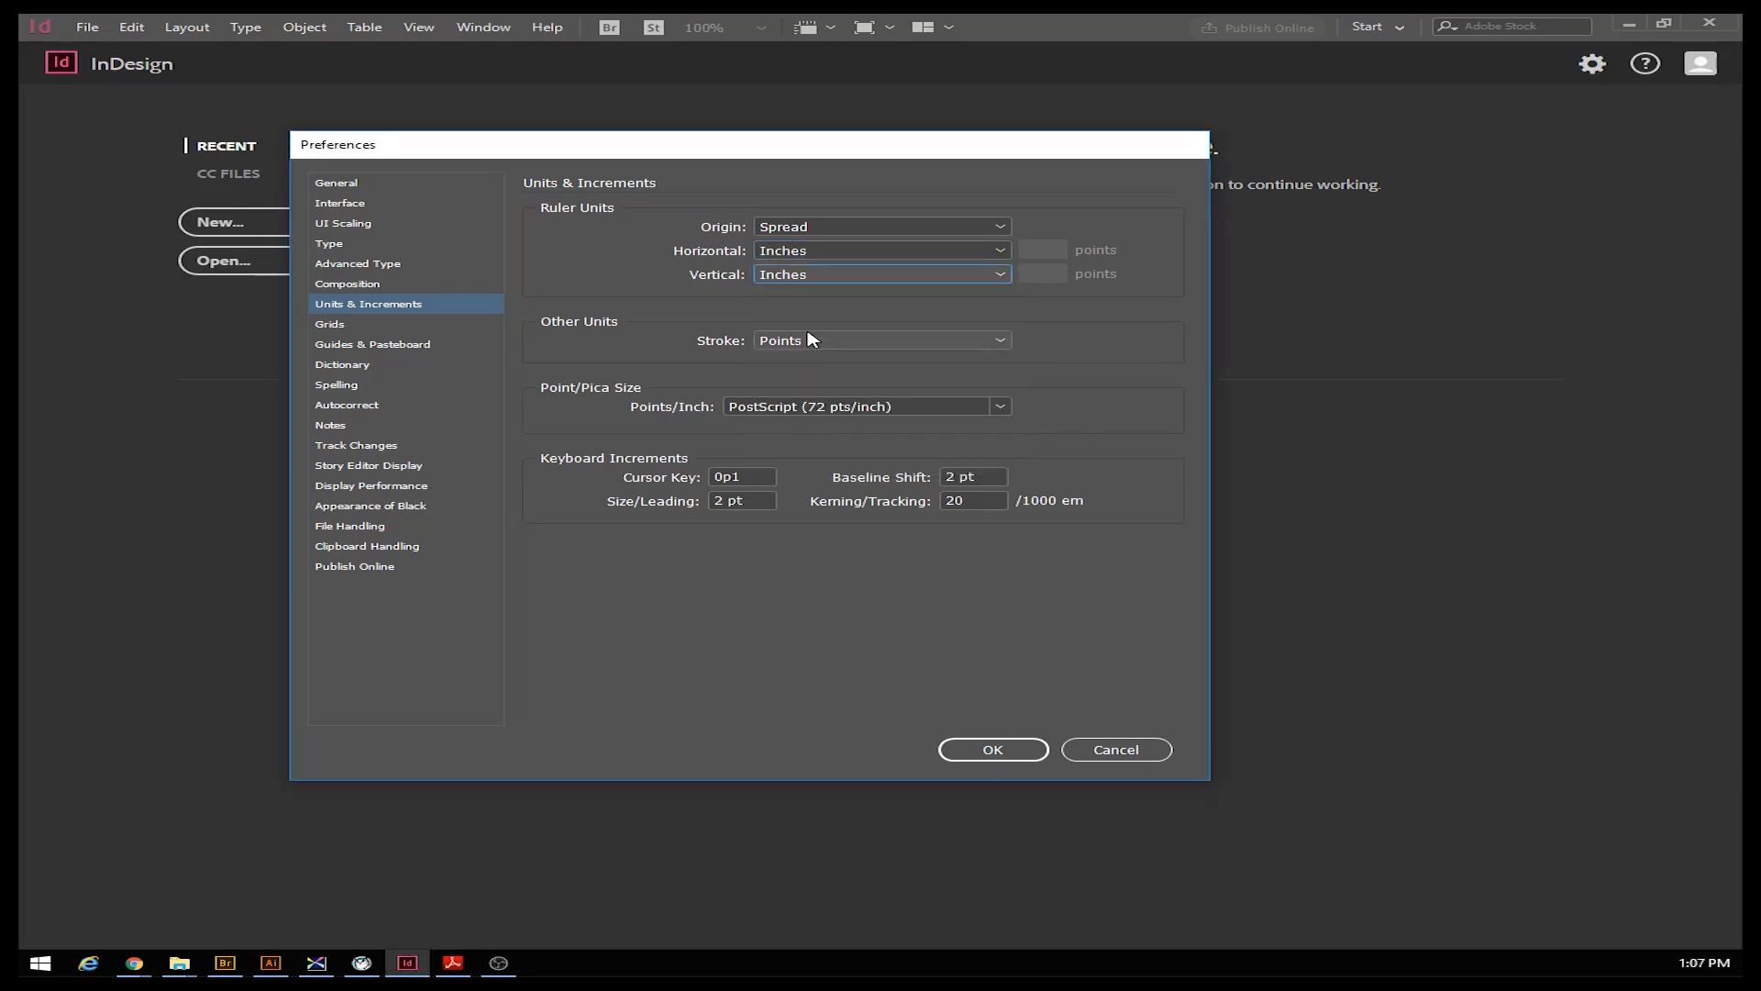
{"action": "left_click", "coordinate": [996, 750]}
Start a new Letter document measured in inches and set its number of pages to 4
{"action": "left_click", "coordinate": [87, 27]}
{"action": "mouse_move", "coordinate": [129, 48]}
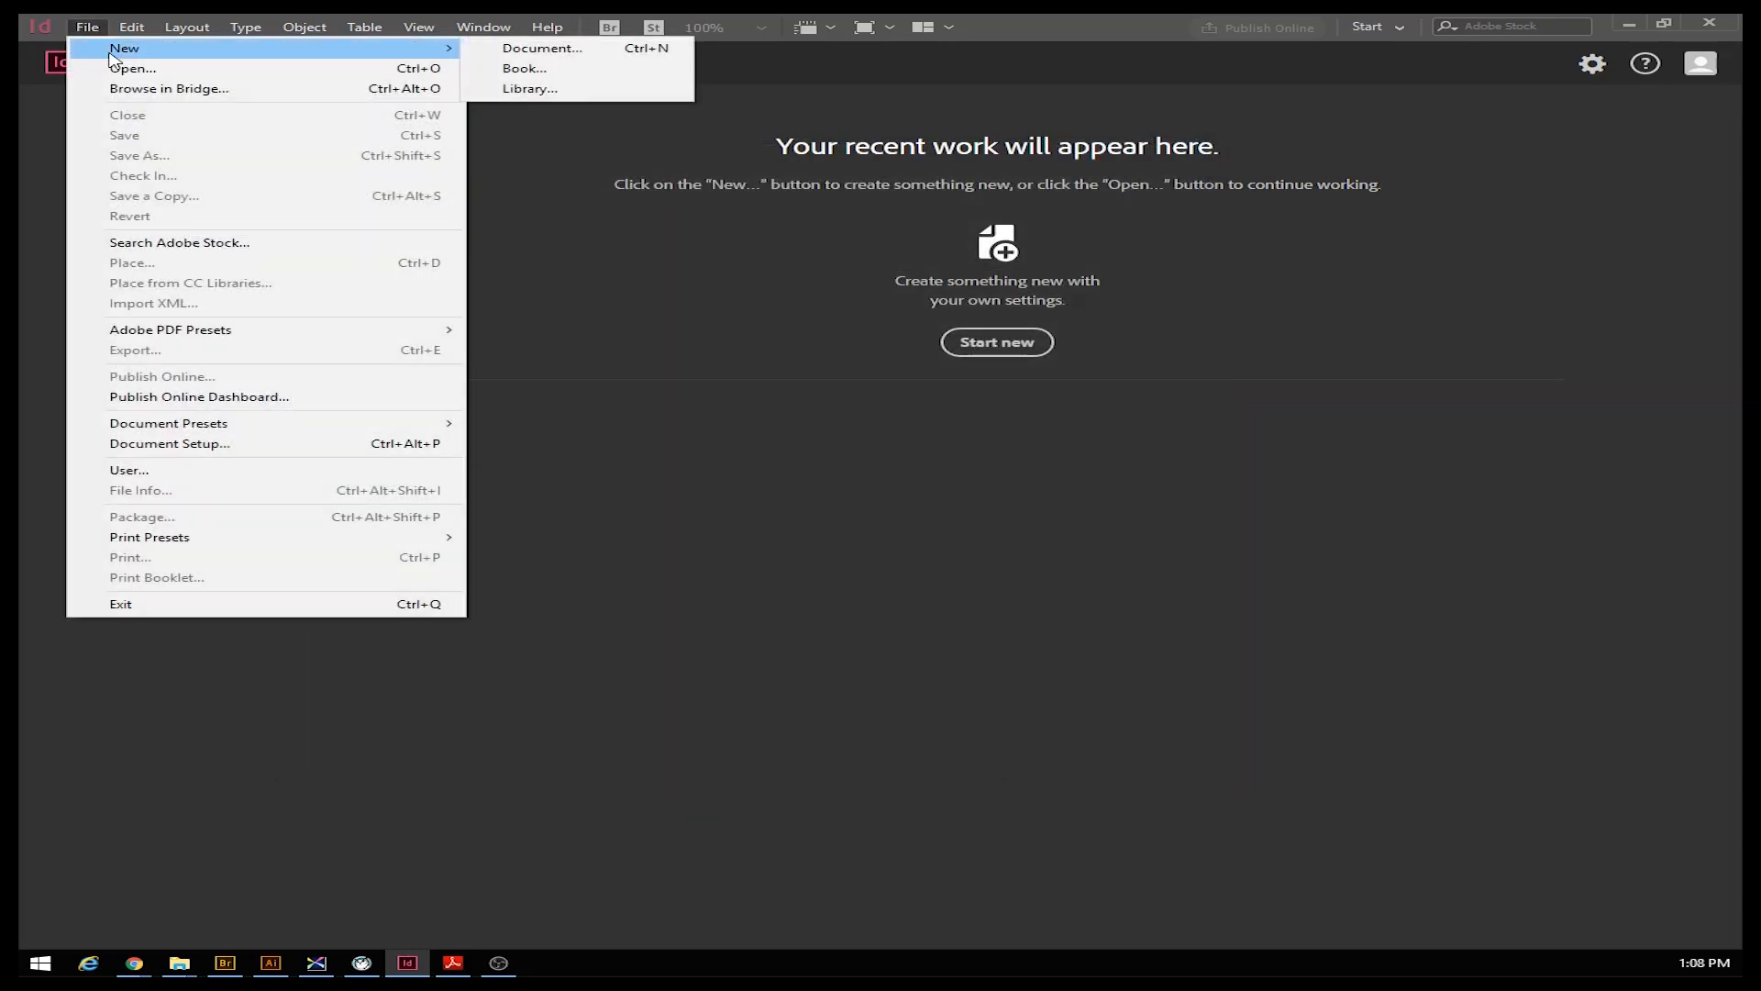
{"action": "left_click", "coordinate": [514, 49]}
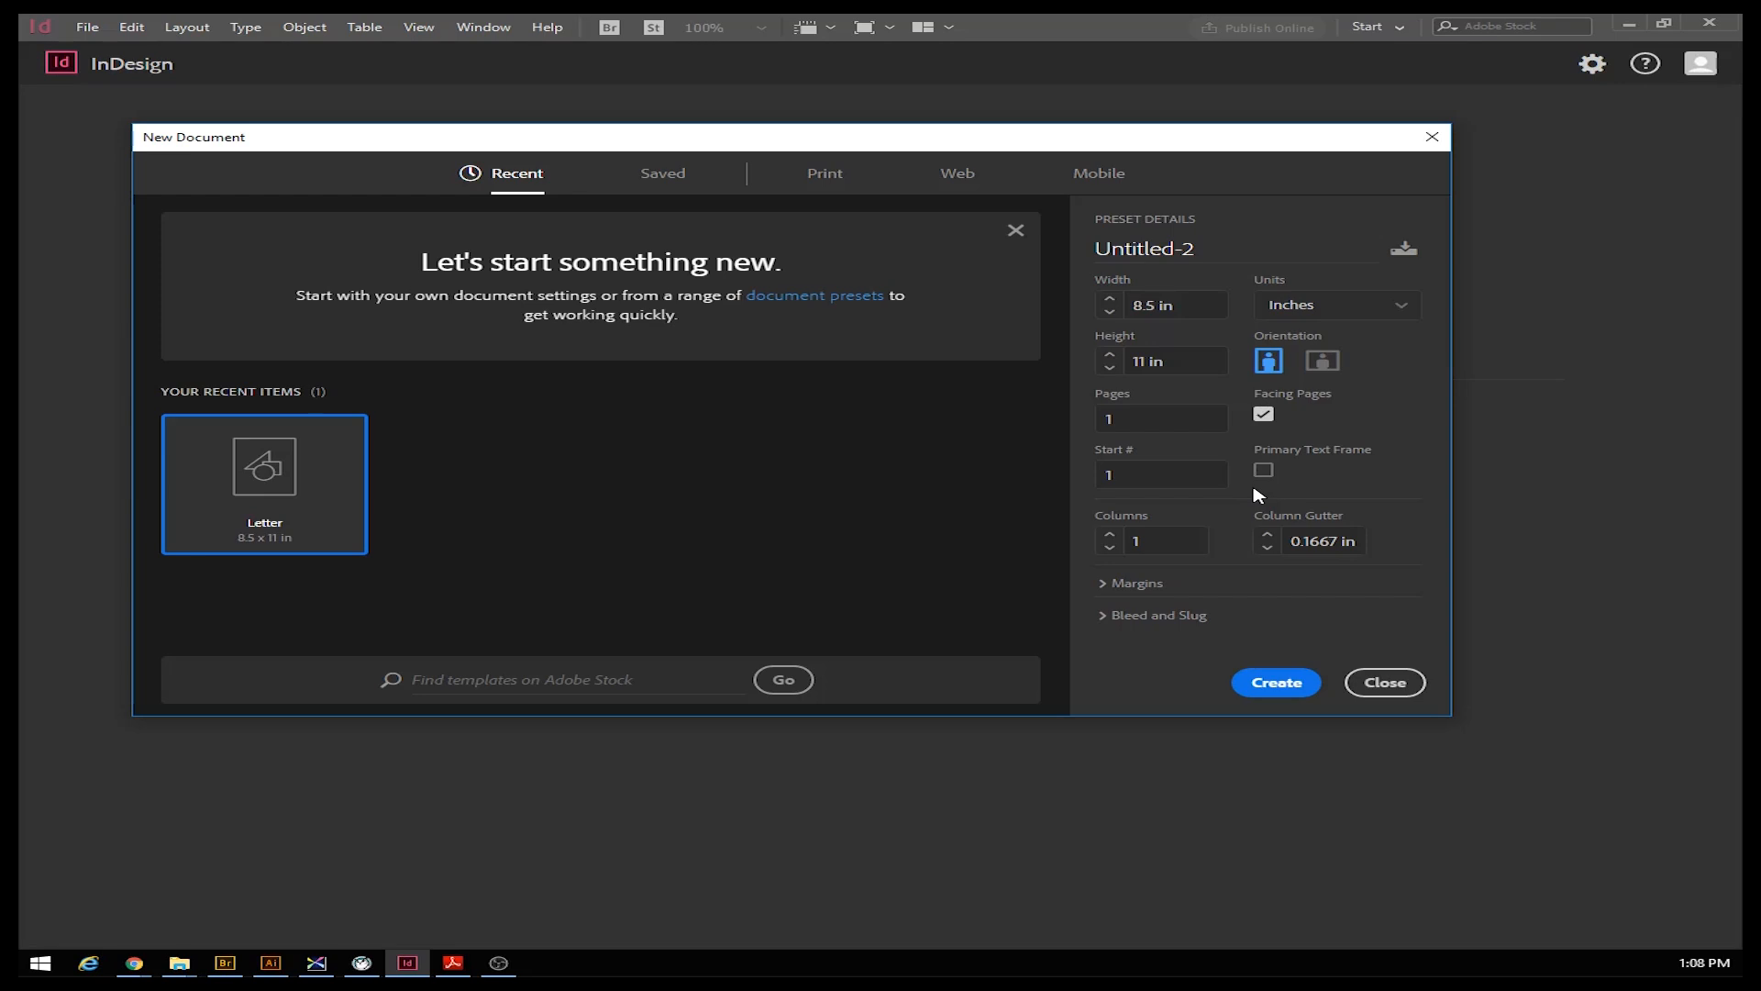
{"action": "left_click", "coordinate": [1130, 415]}
{"action": "type", "text": "4"}
Name the new document "Indesign Basics_" followed by the author's surname
{"action": "left_click", "coordinate": [1208, 249]}
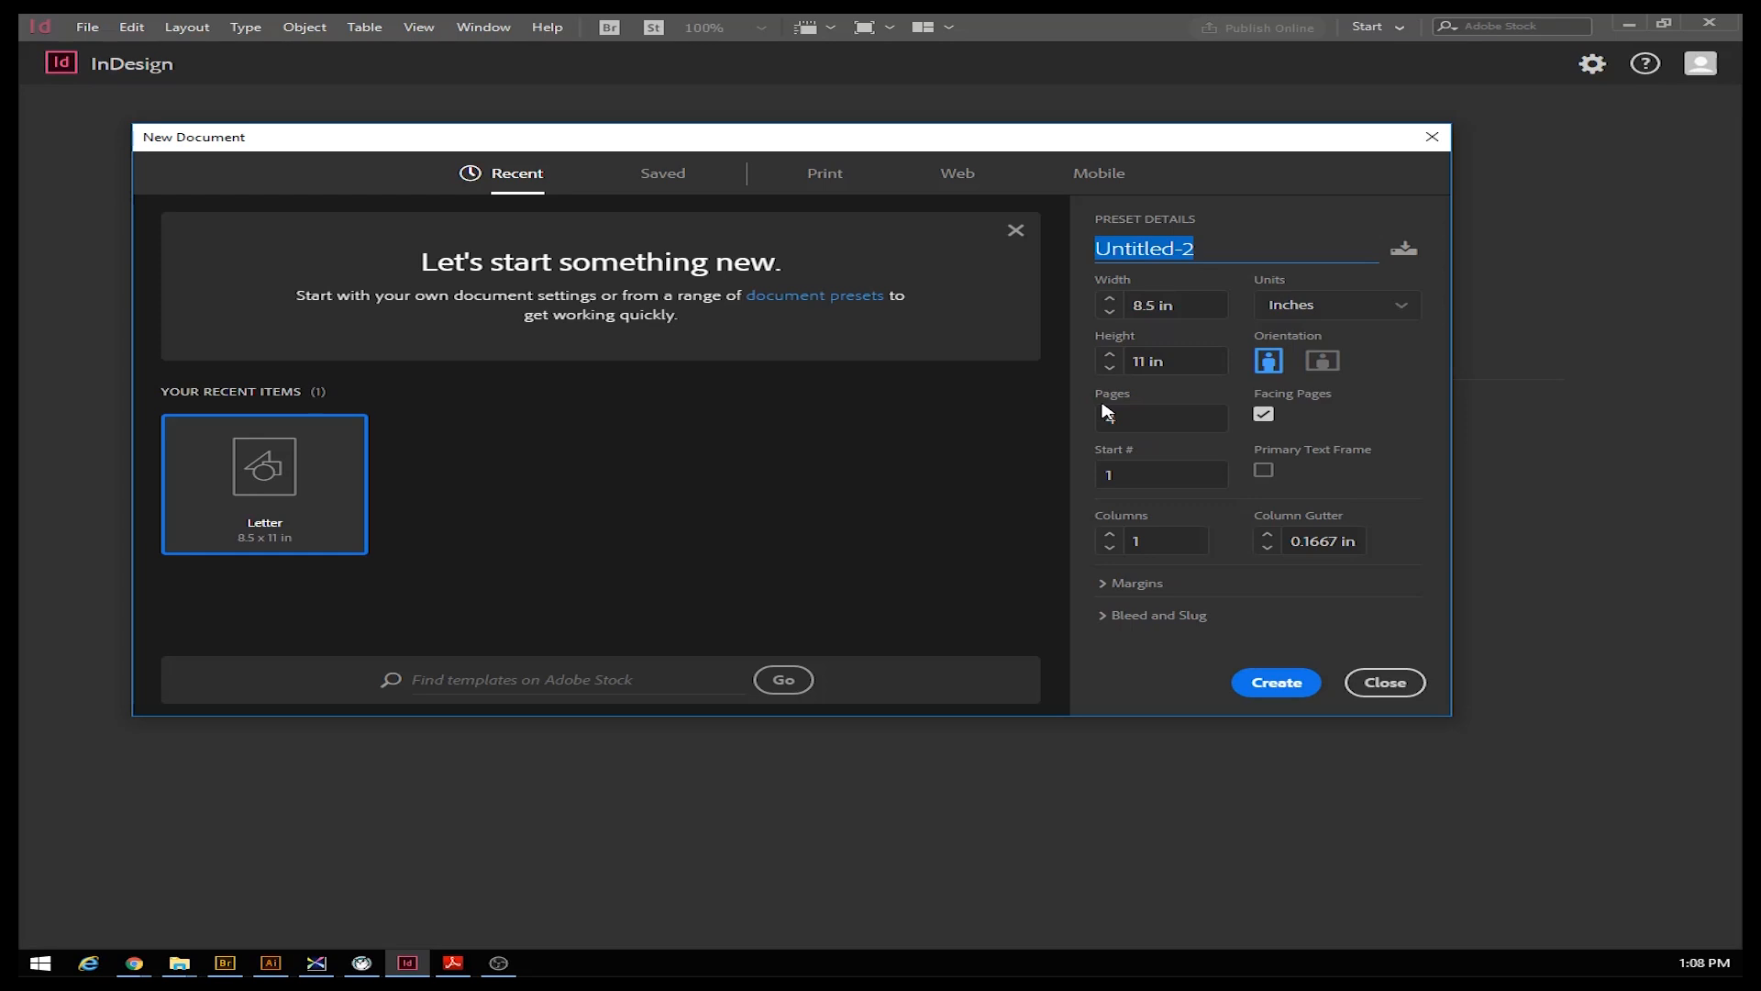
{"action": "type", "text": "Indesign Basics"}
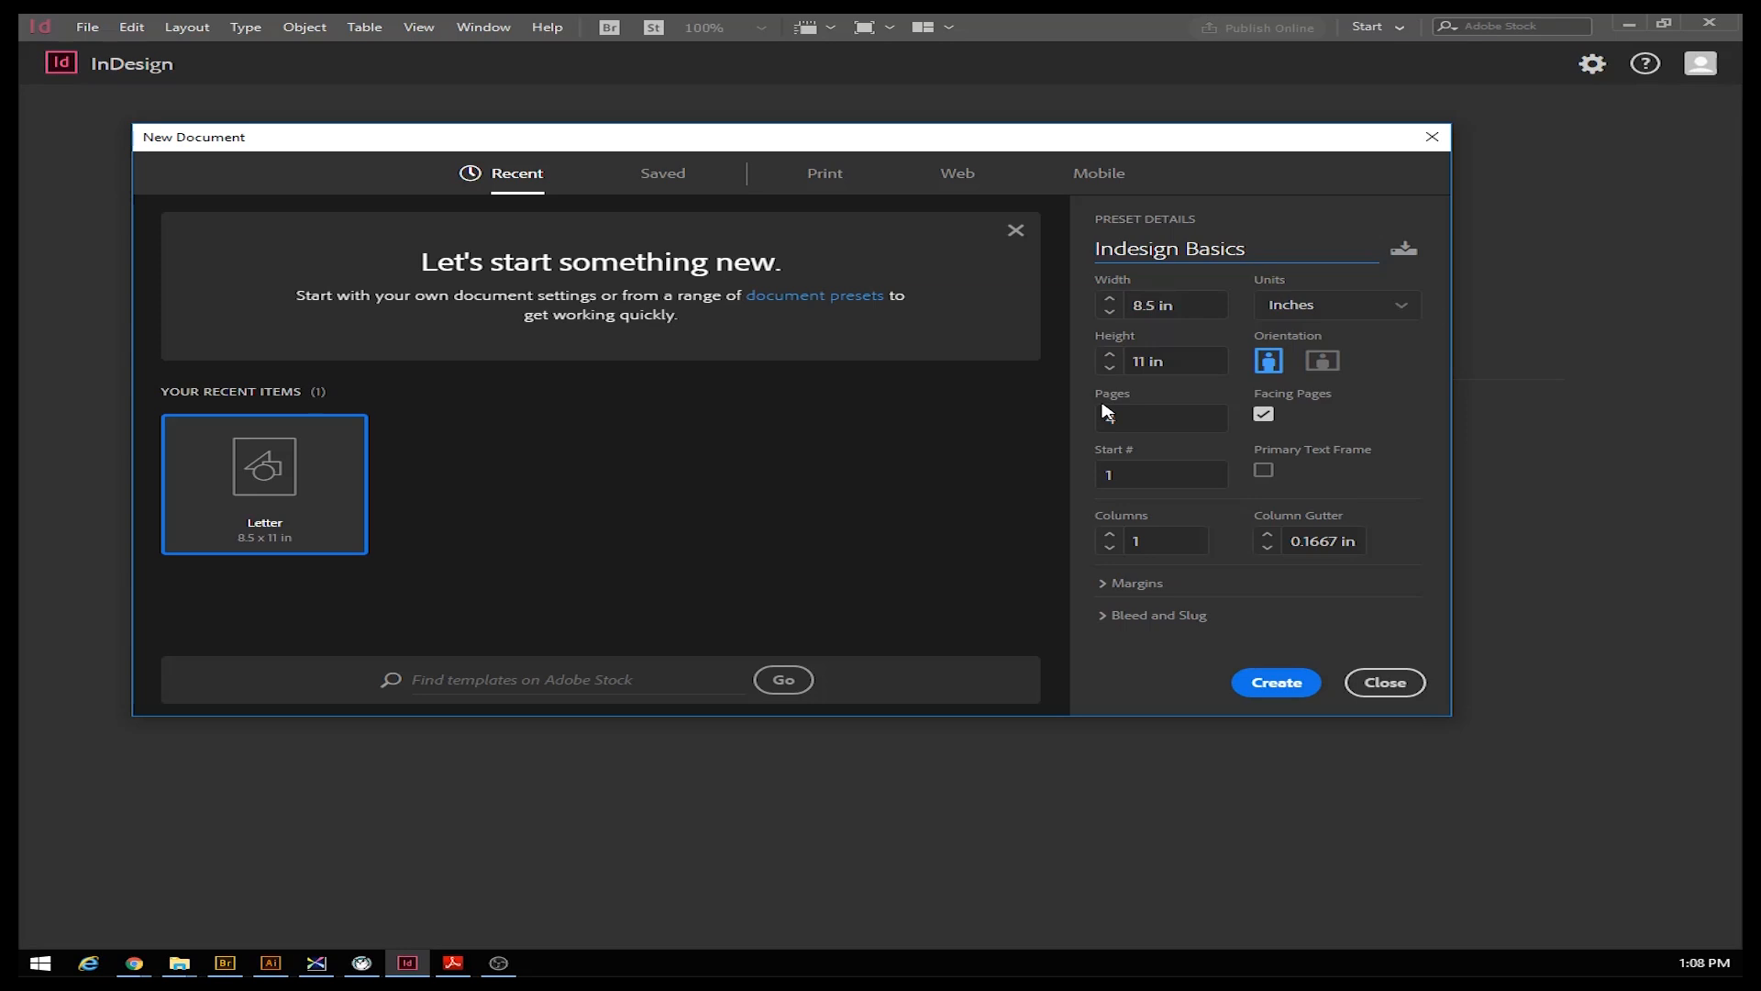
{"action": "type", "text": "_WRight"}
{"action": "key", "text": "BackSpace"}
{"action": "key", "text": "BackSpace"}
{"action": "key", "text": "BackSpace"}
{"action": "key", "text": "BackSpace"}
{"action": "key", "text": "BackSpace"}
{"action": "type", "text": "right"}
Keep Facing Pages enabled for the new document and set the number of columns to 5
{"action": "left_click", "coordinate": [1263, 418]}
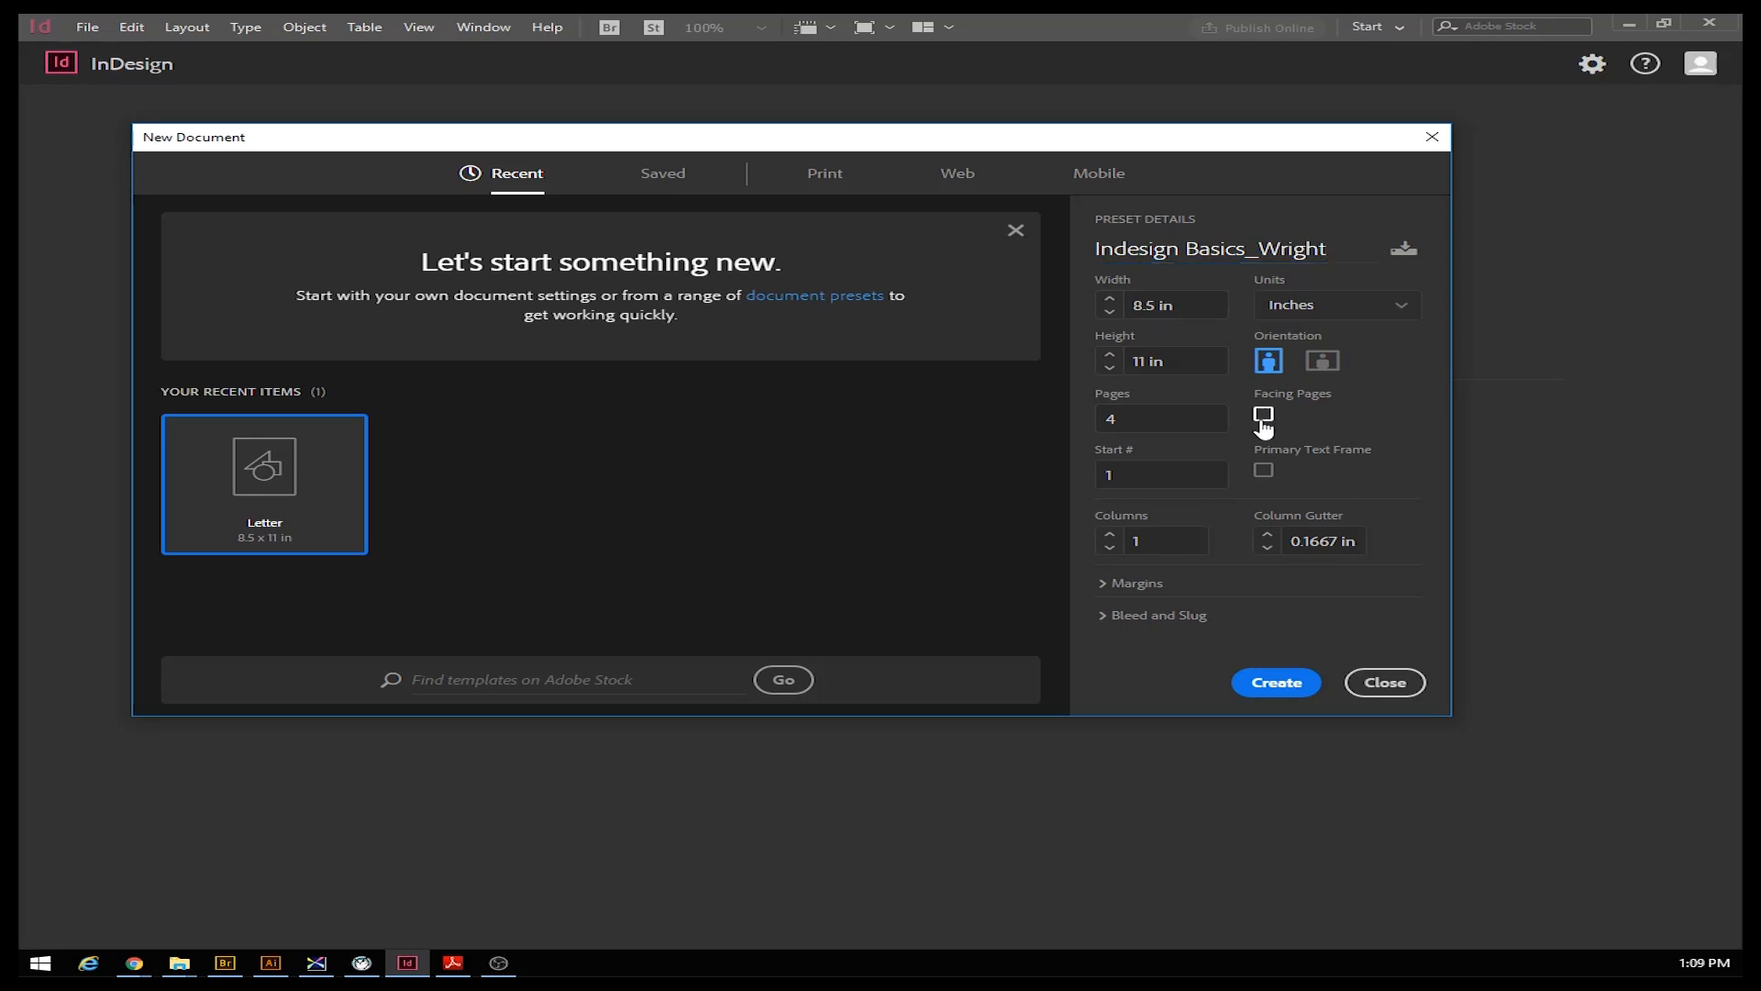
{"action": "left_click", "coordinate": [1263, 419]}
{"action": "left_click", "coordinate": [1110, 534]}
{"action": "left_click", "coordinate": [1110, 534]}
{"action": "left_click", "coordinate": [1110, 534]}
Reveal the margin and bleed settings and set the bleed to 0.25 in on all sides
{"action": "left_click", "coordinate": [1104, 585]}
{"action": "scroll", "coordinate": [1192, 623], "scroll_direction": "down", "scroll_amount": 1}
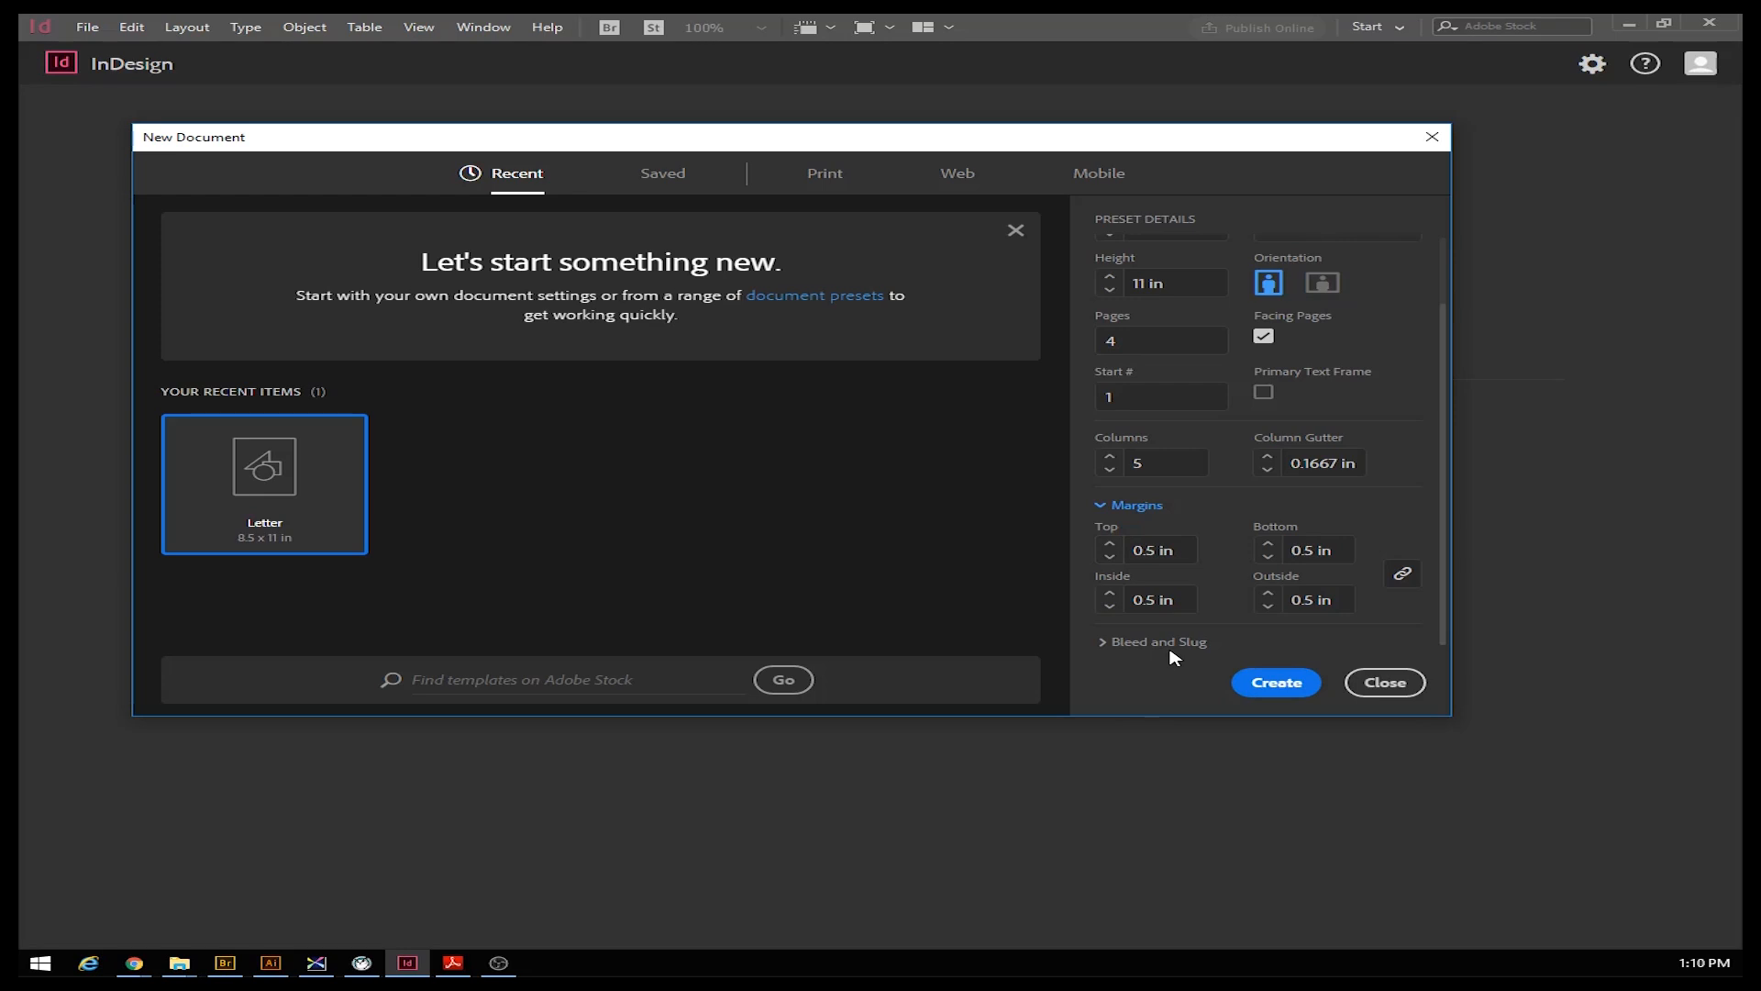
{"action": "left_click", "coordinate": [1106, 643]}
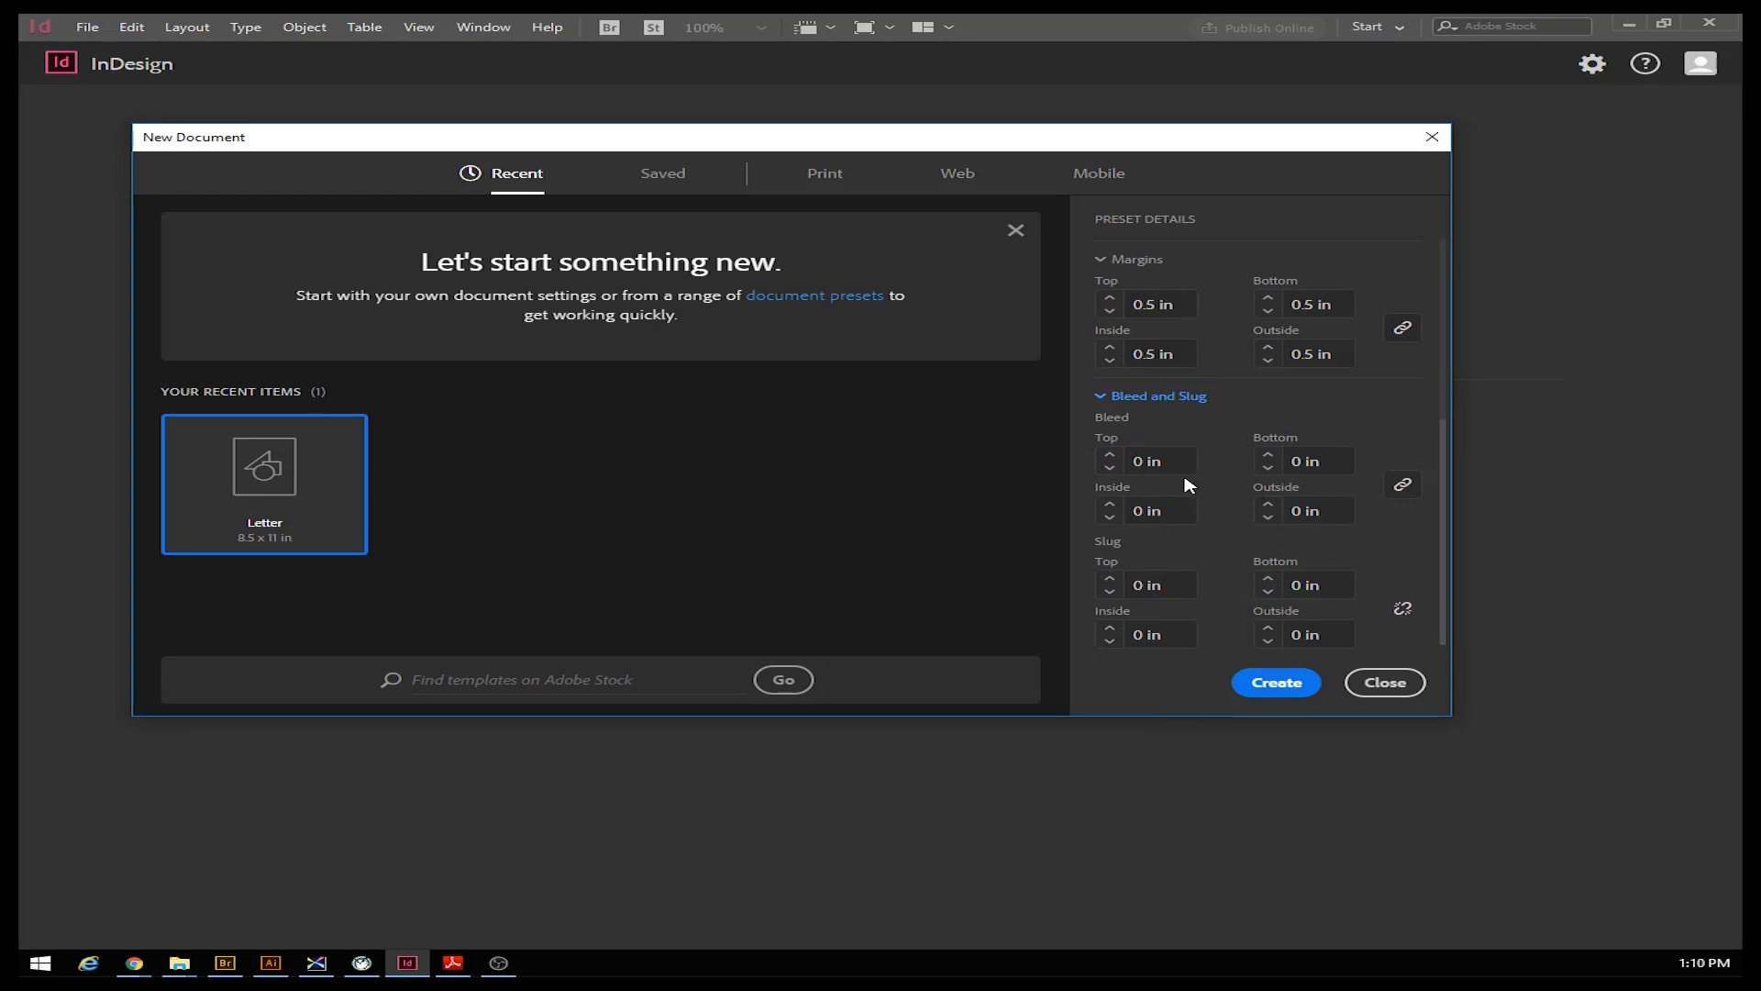
{"action": "left_click", "coordinate": [1109, 459]}
{"action": "left_click", "coordinate": [1109, 459]}
Review the new document's settings, create the document and dismiss the Adobe Stock search tip
{"action": "scroll", "coordinate": [1356, 617], "scroll_direction": "up", "scroll_amount": 5}
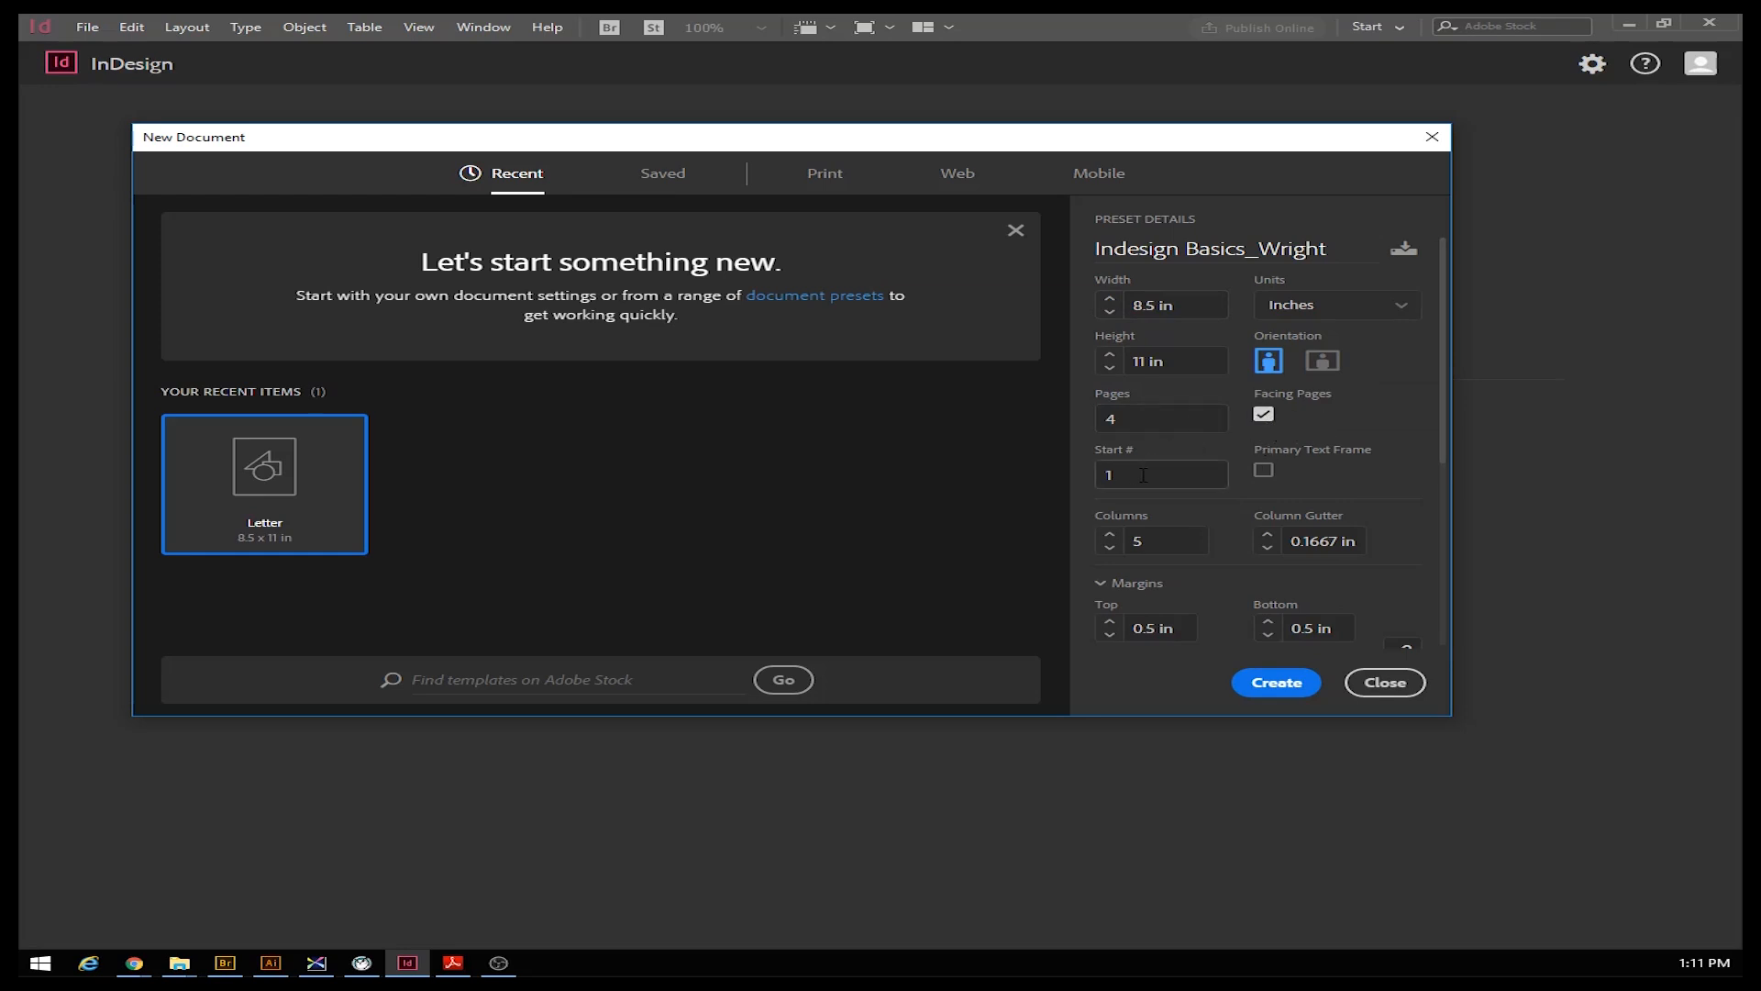
{"action": "scroll", "coordinate": [1206, 523], "scroll_direction": "down", "scroll_amount": 3}
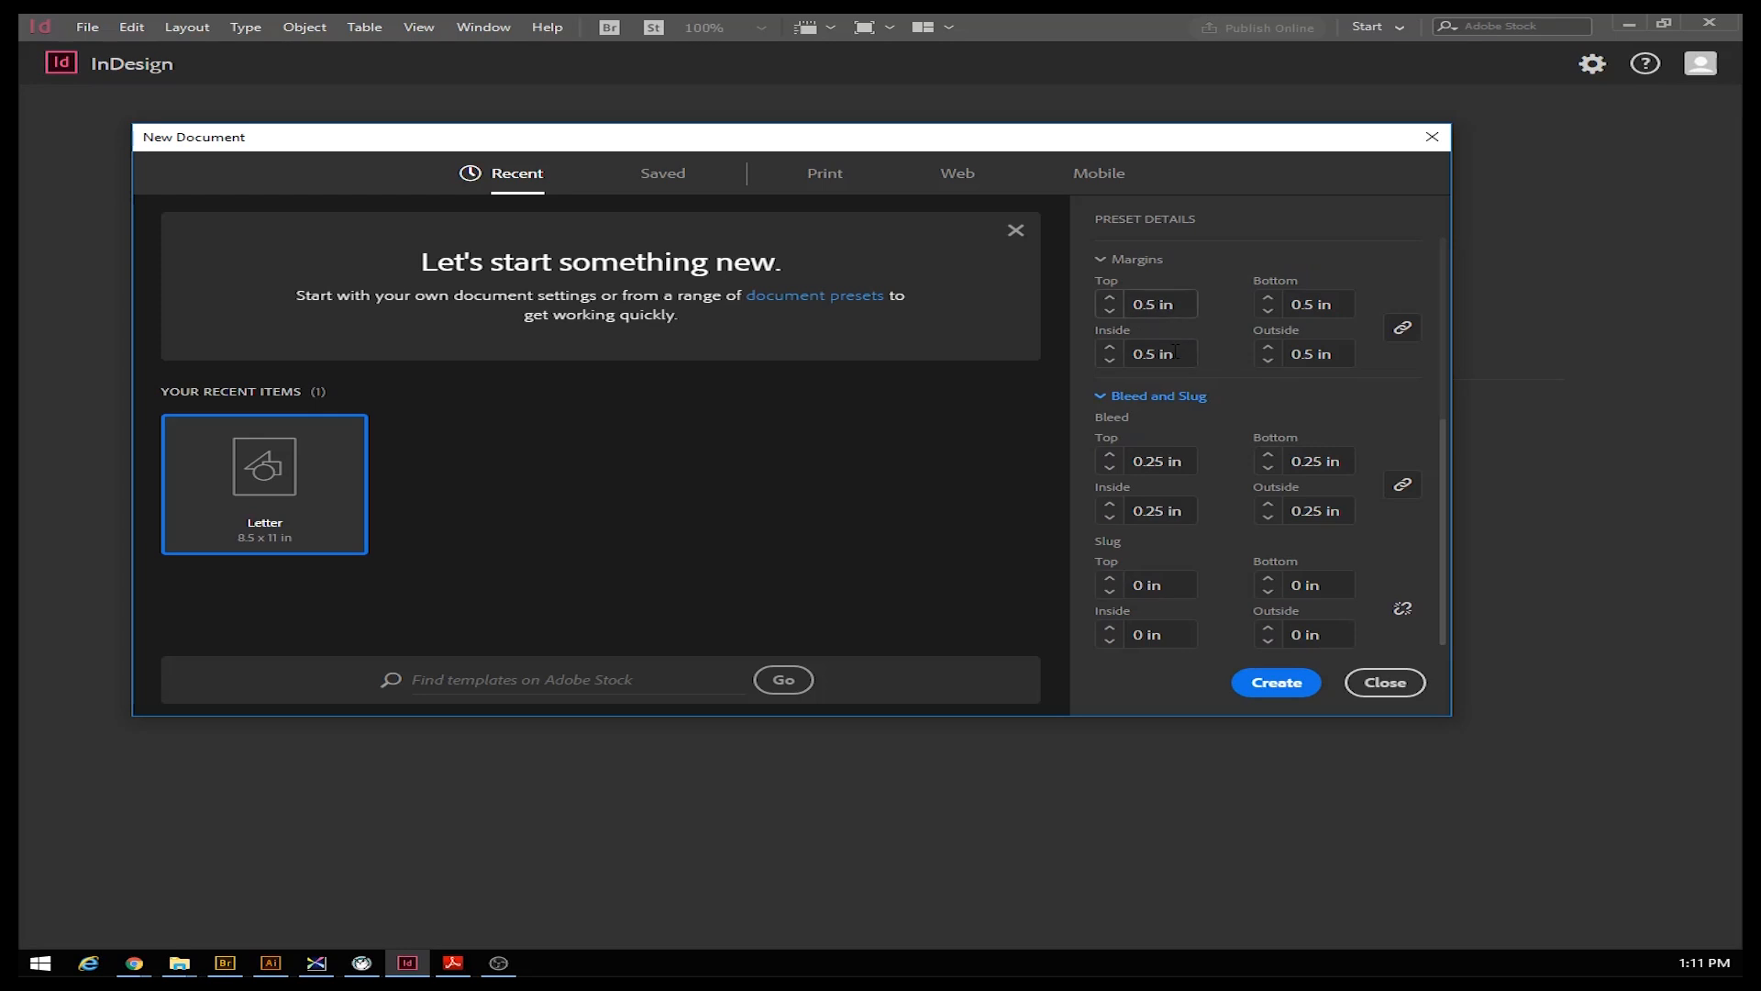
{"action": "scroll", "coordinate": [1202, 477], "scroll_direction": "up", "scroll_amount": 4}
{"action": "scroll", "coordinate": [1181, 547], "scroll_direction": "down", "scroll_amount": 3}
{"action": "left_click", "coordinate": [1293, 690]}
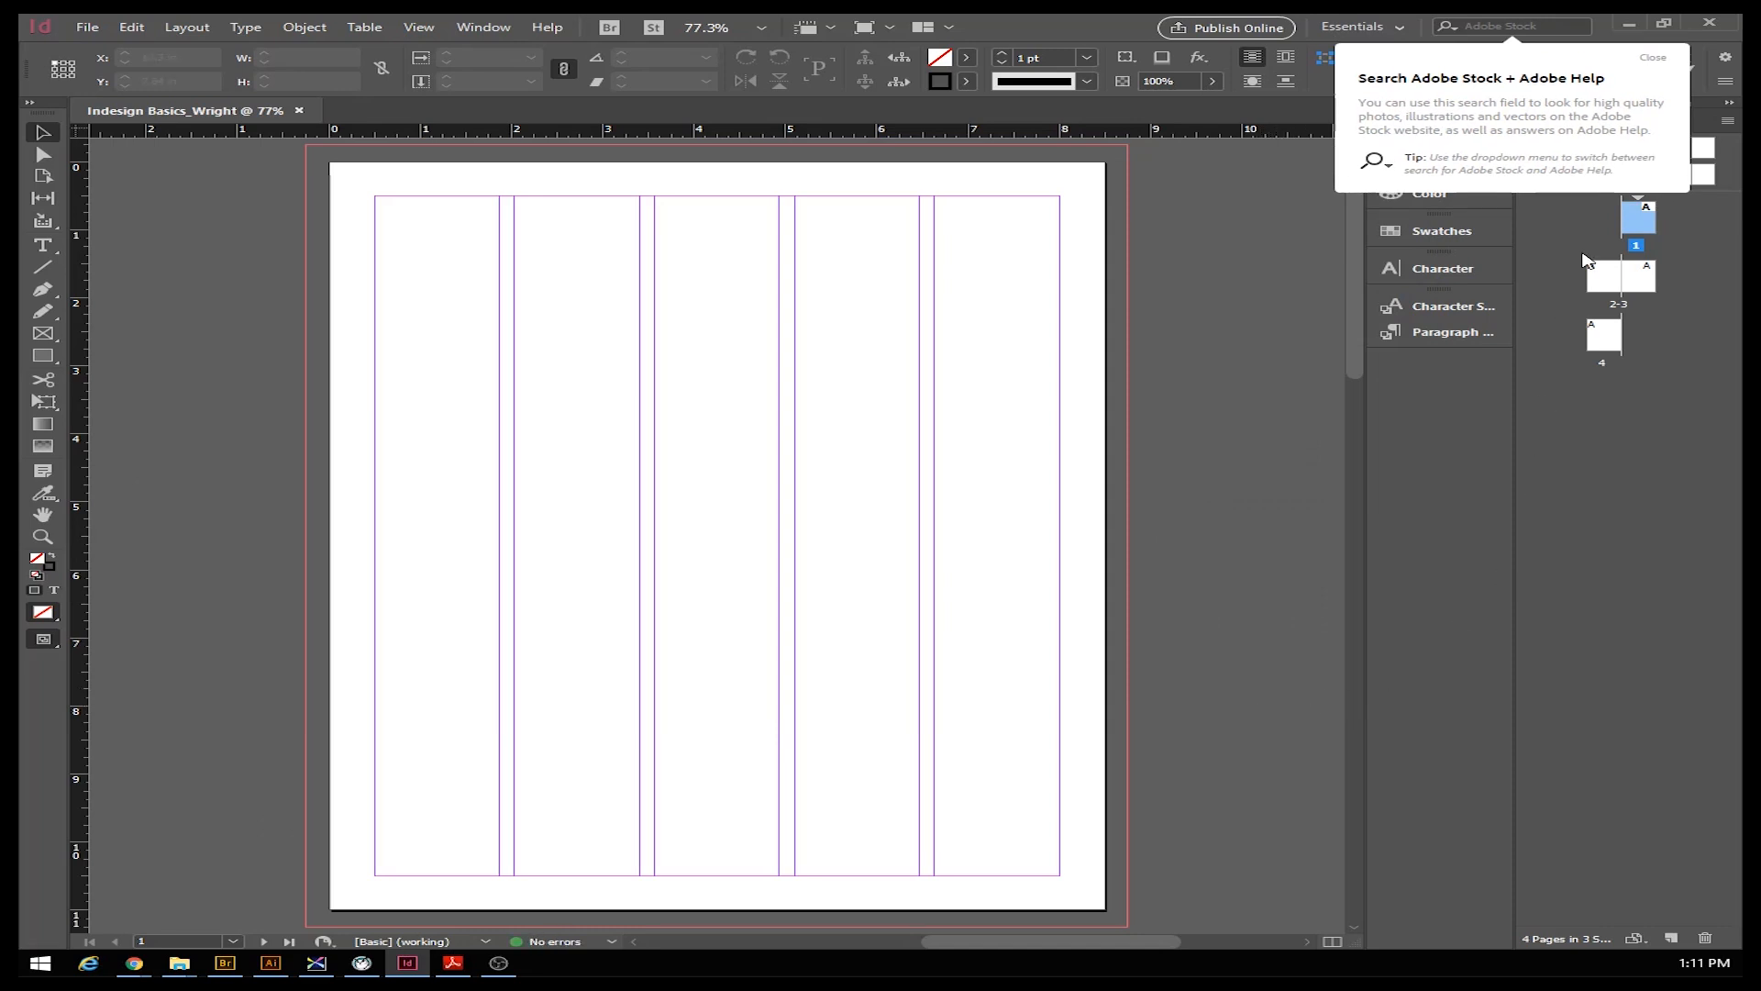
{"action": "left_click", "coordinate": [1657, 59]}
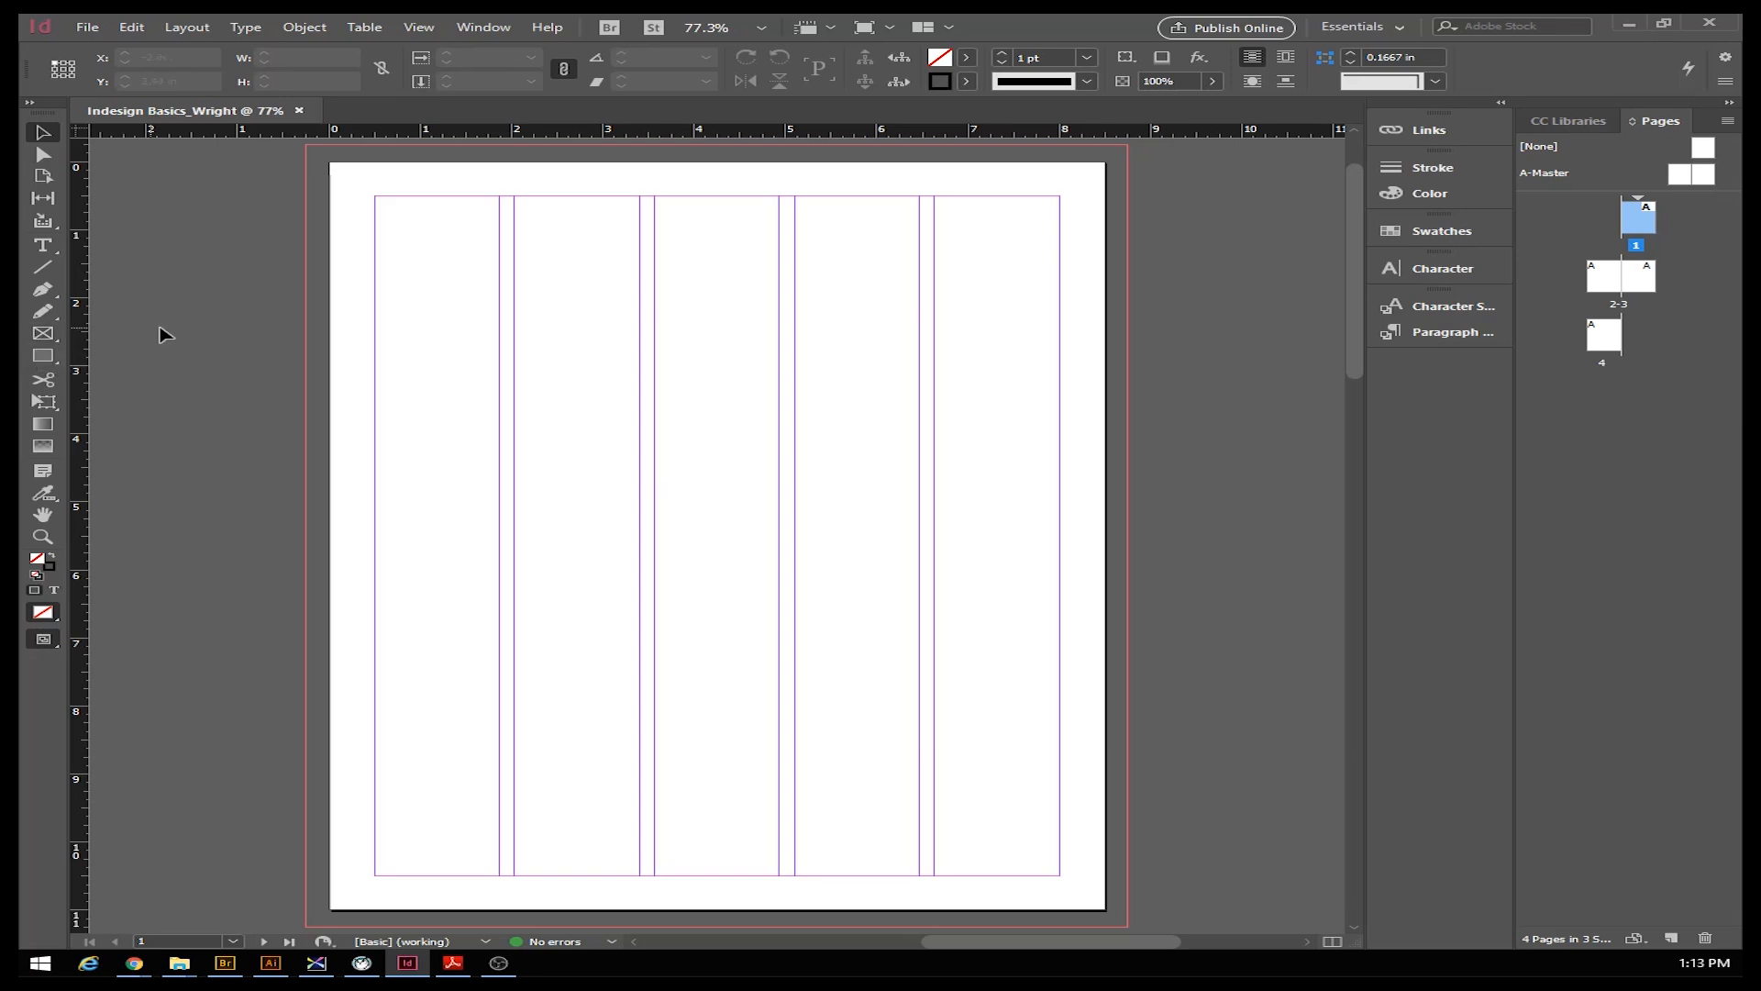
Draw a 9 by 11.5 in rectangle frame out to page 1's bleed edges and place cover photo.jpg from the Indesign folder in it
{"action": "left_click", "coordinate": [42, 335]}
{"action": "left_click_drag", "start_coordinate": [305, 144], "coordinate": [1128, 926]}
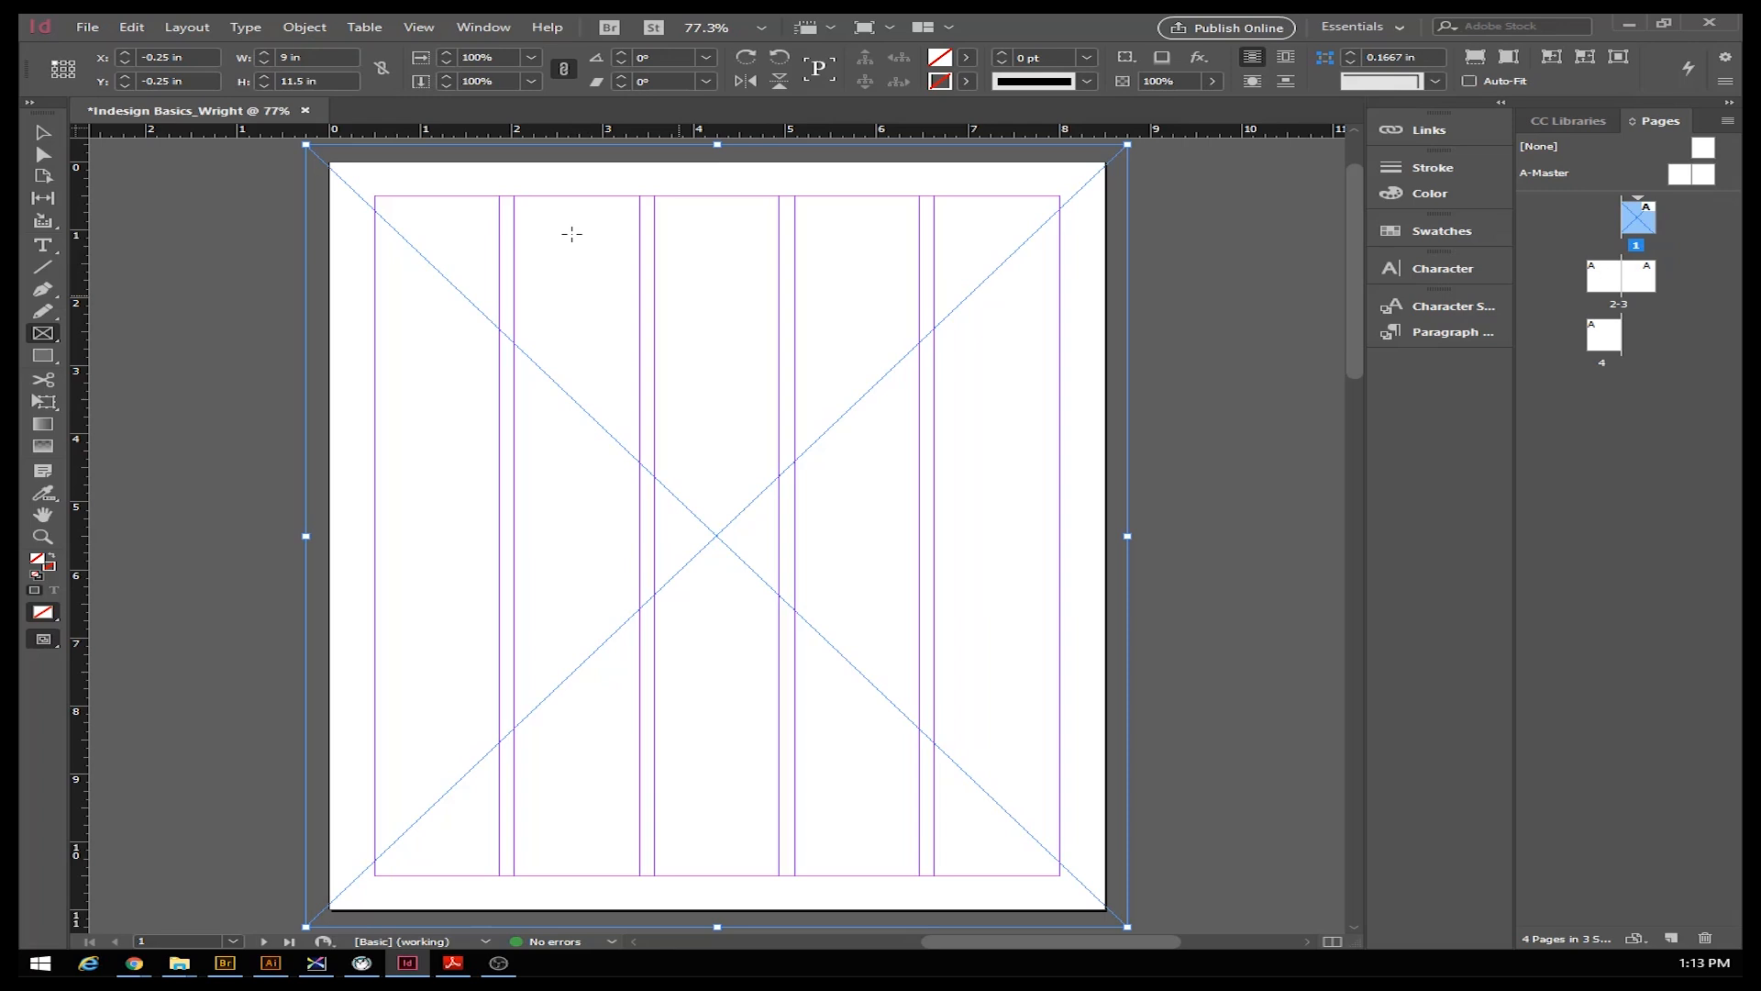
{"action": "left_click", "coordinate": [92, 32]}
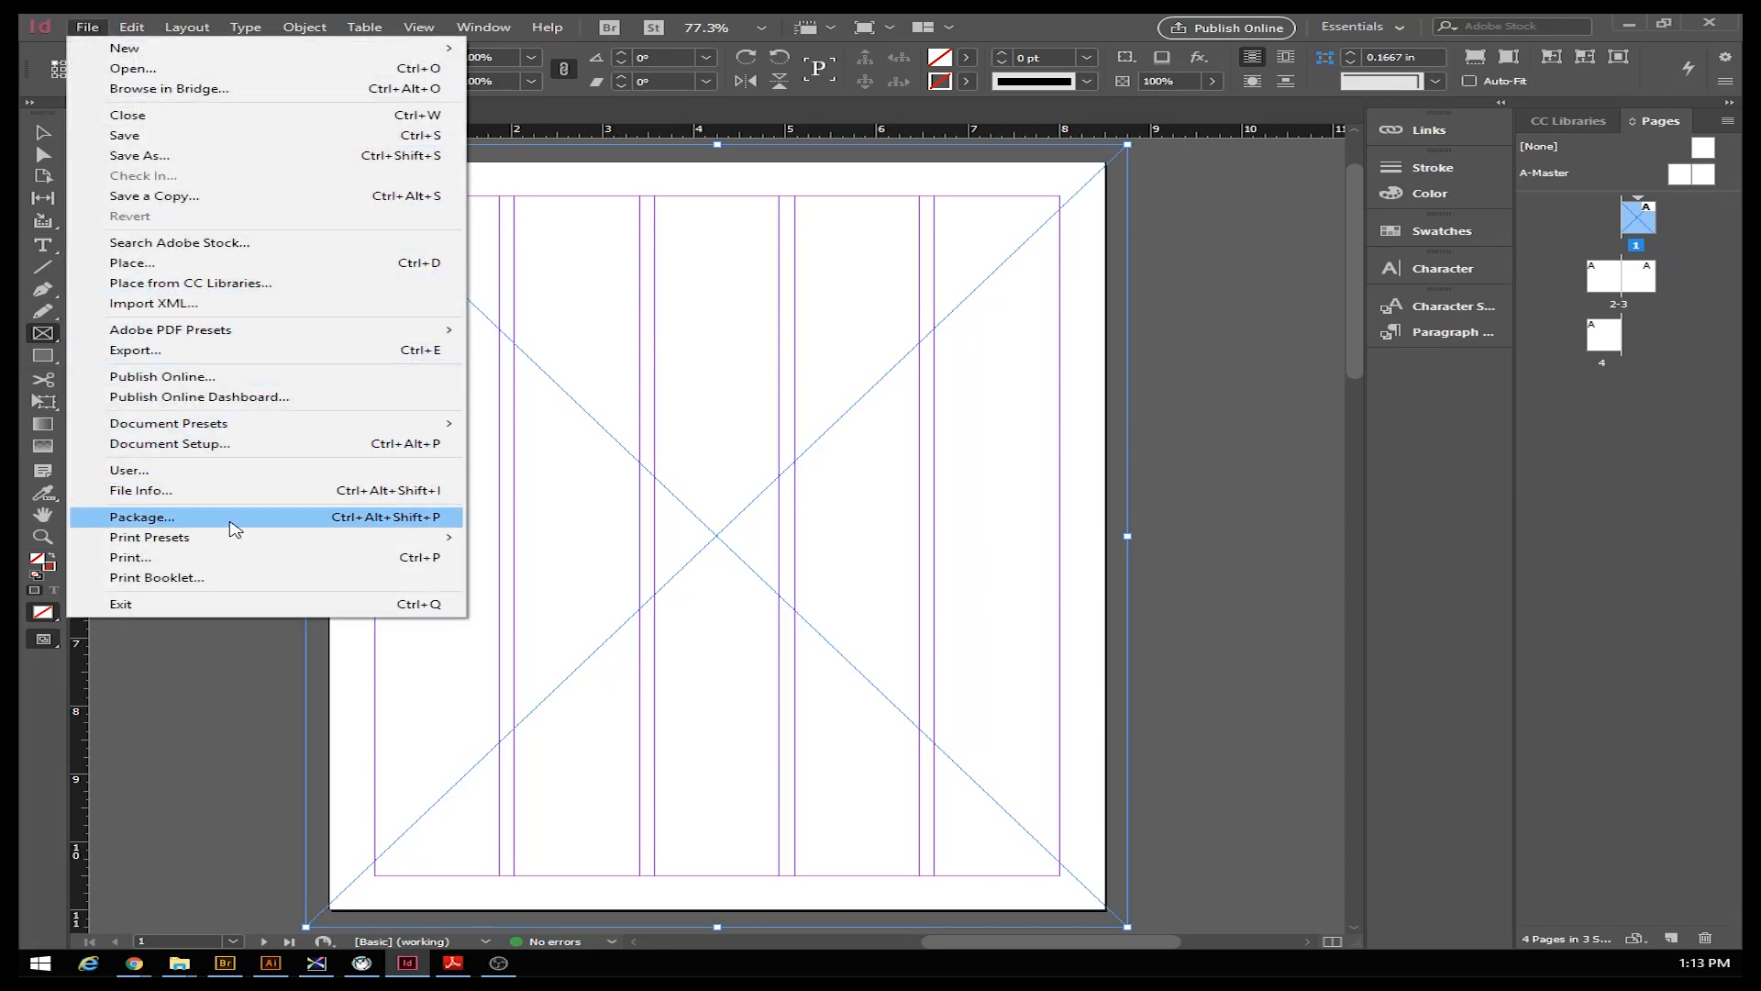
{"action": "left_click", "coordinate": [132, 263]}
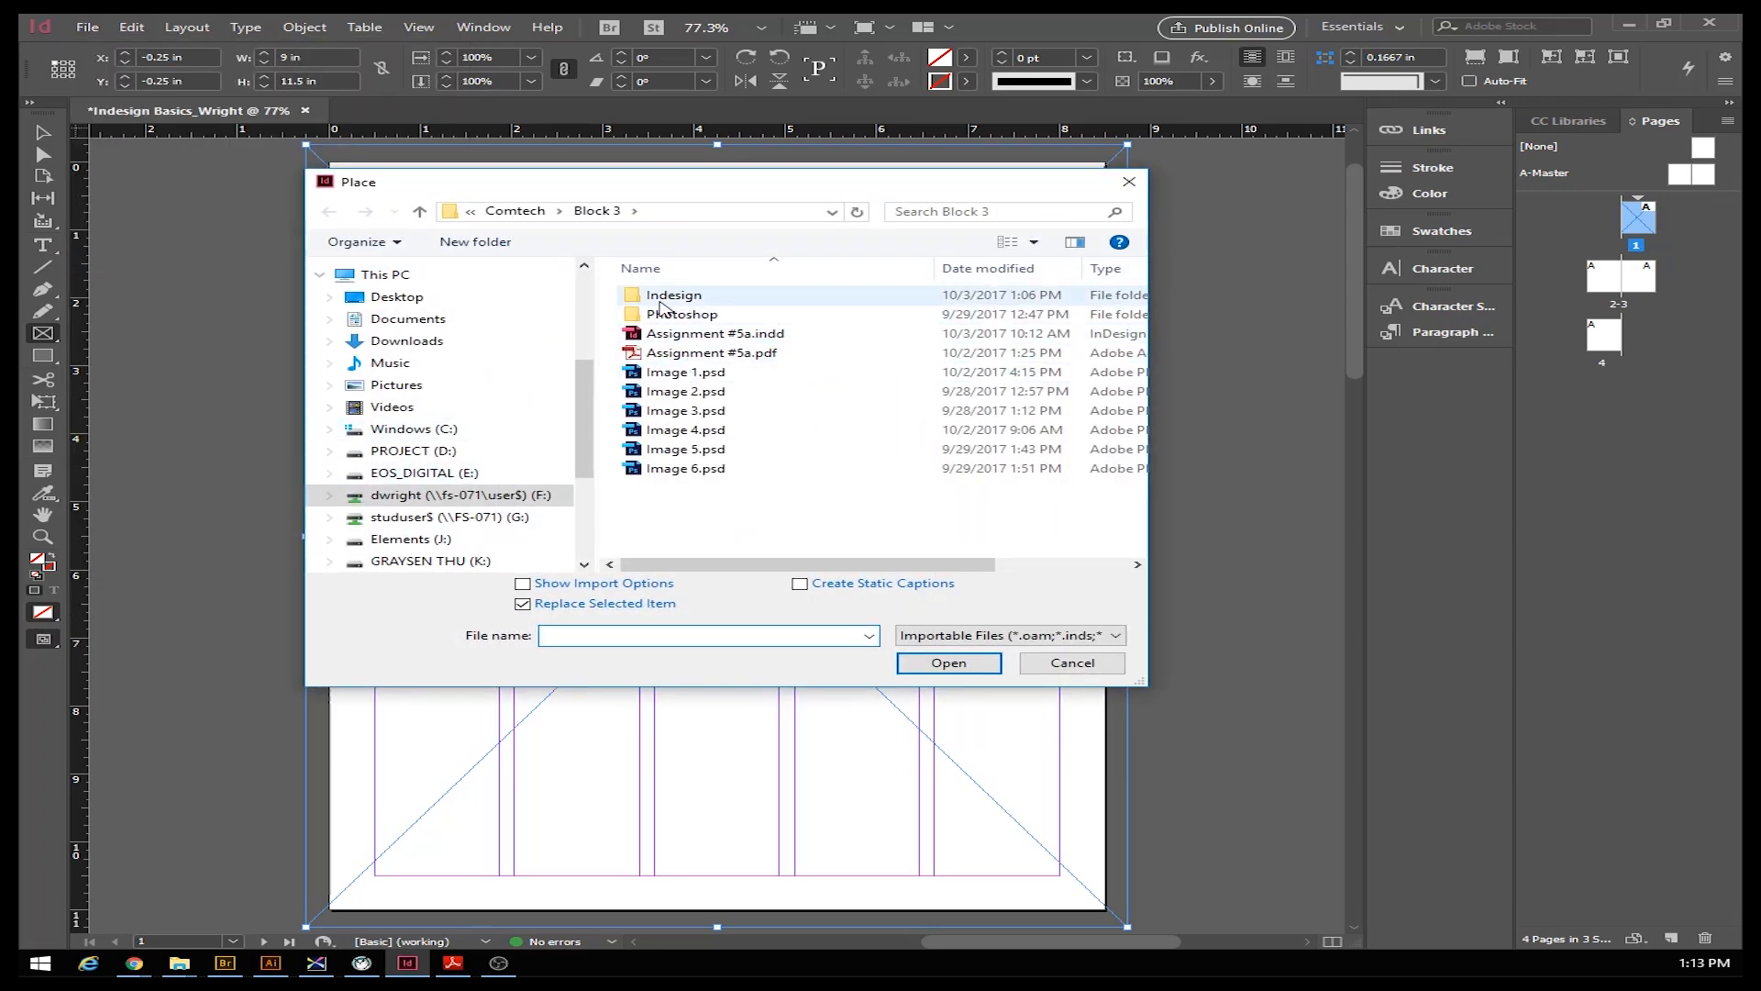
{"action": "double_click", "coordinate": [645, 296]}
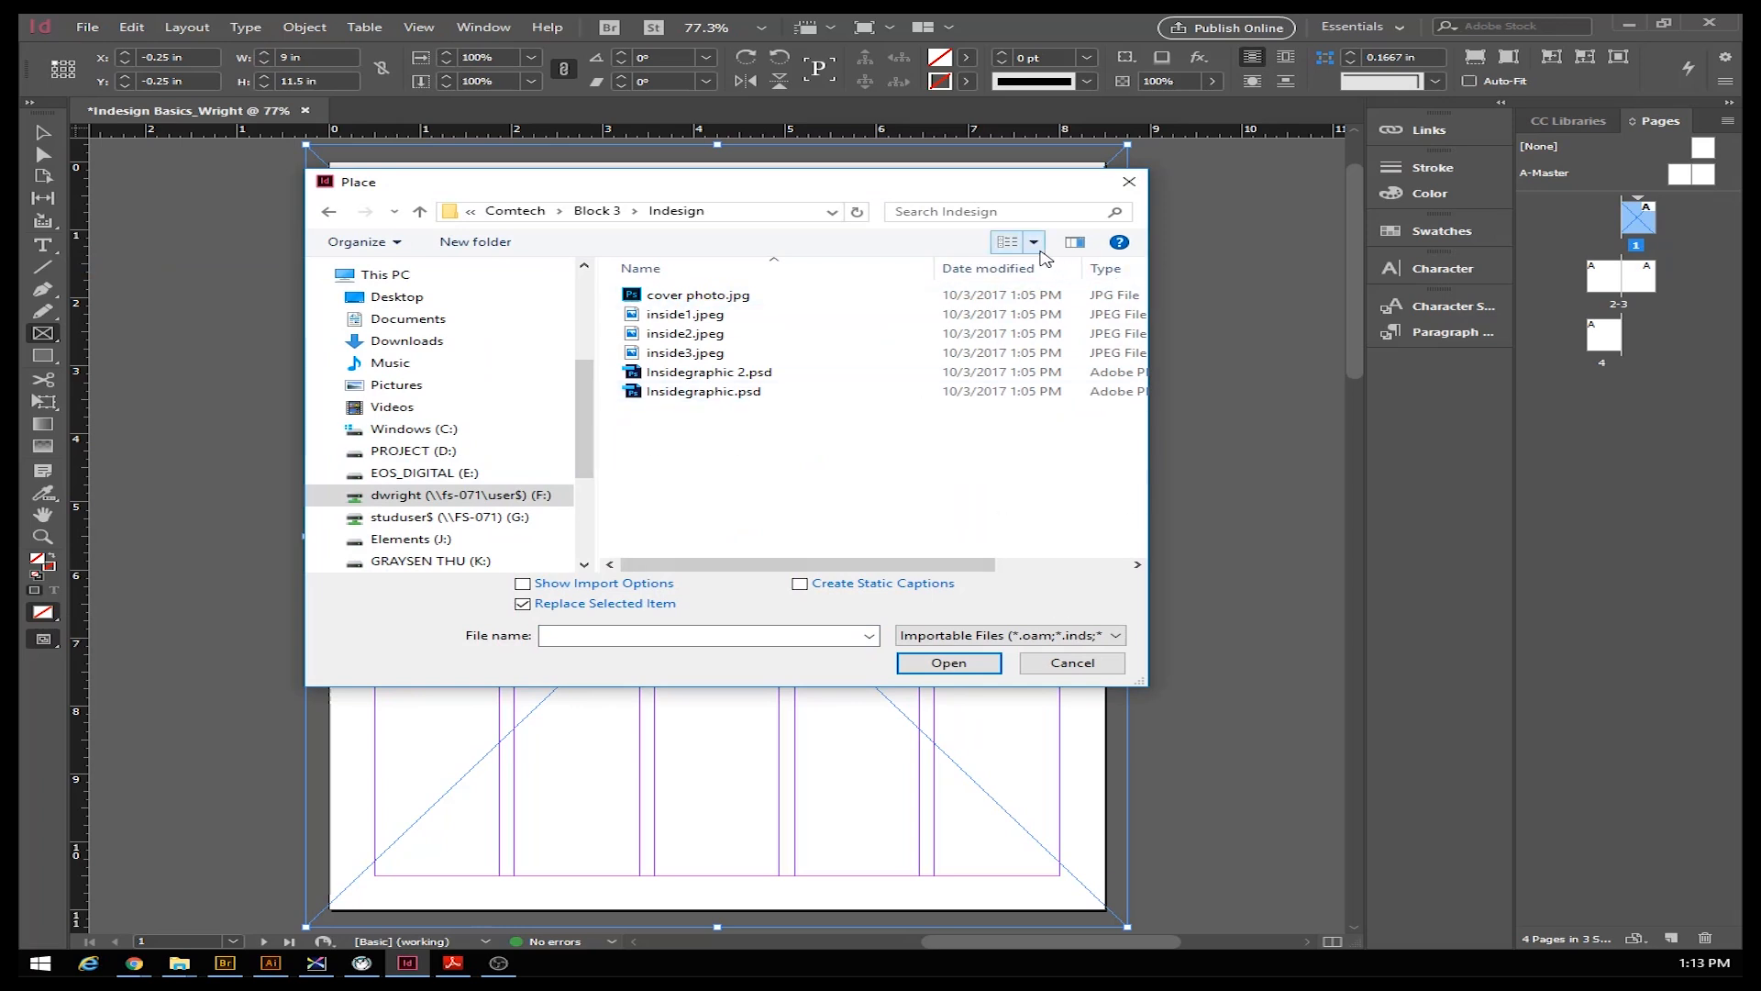
{"action": "left_click", "coordinate": [1036, 244]}
{"action": "left_click", "coordinate": [1087, 96]}
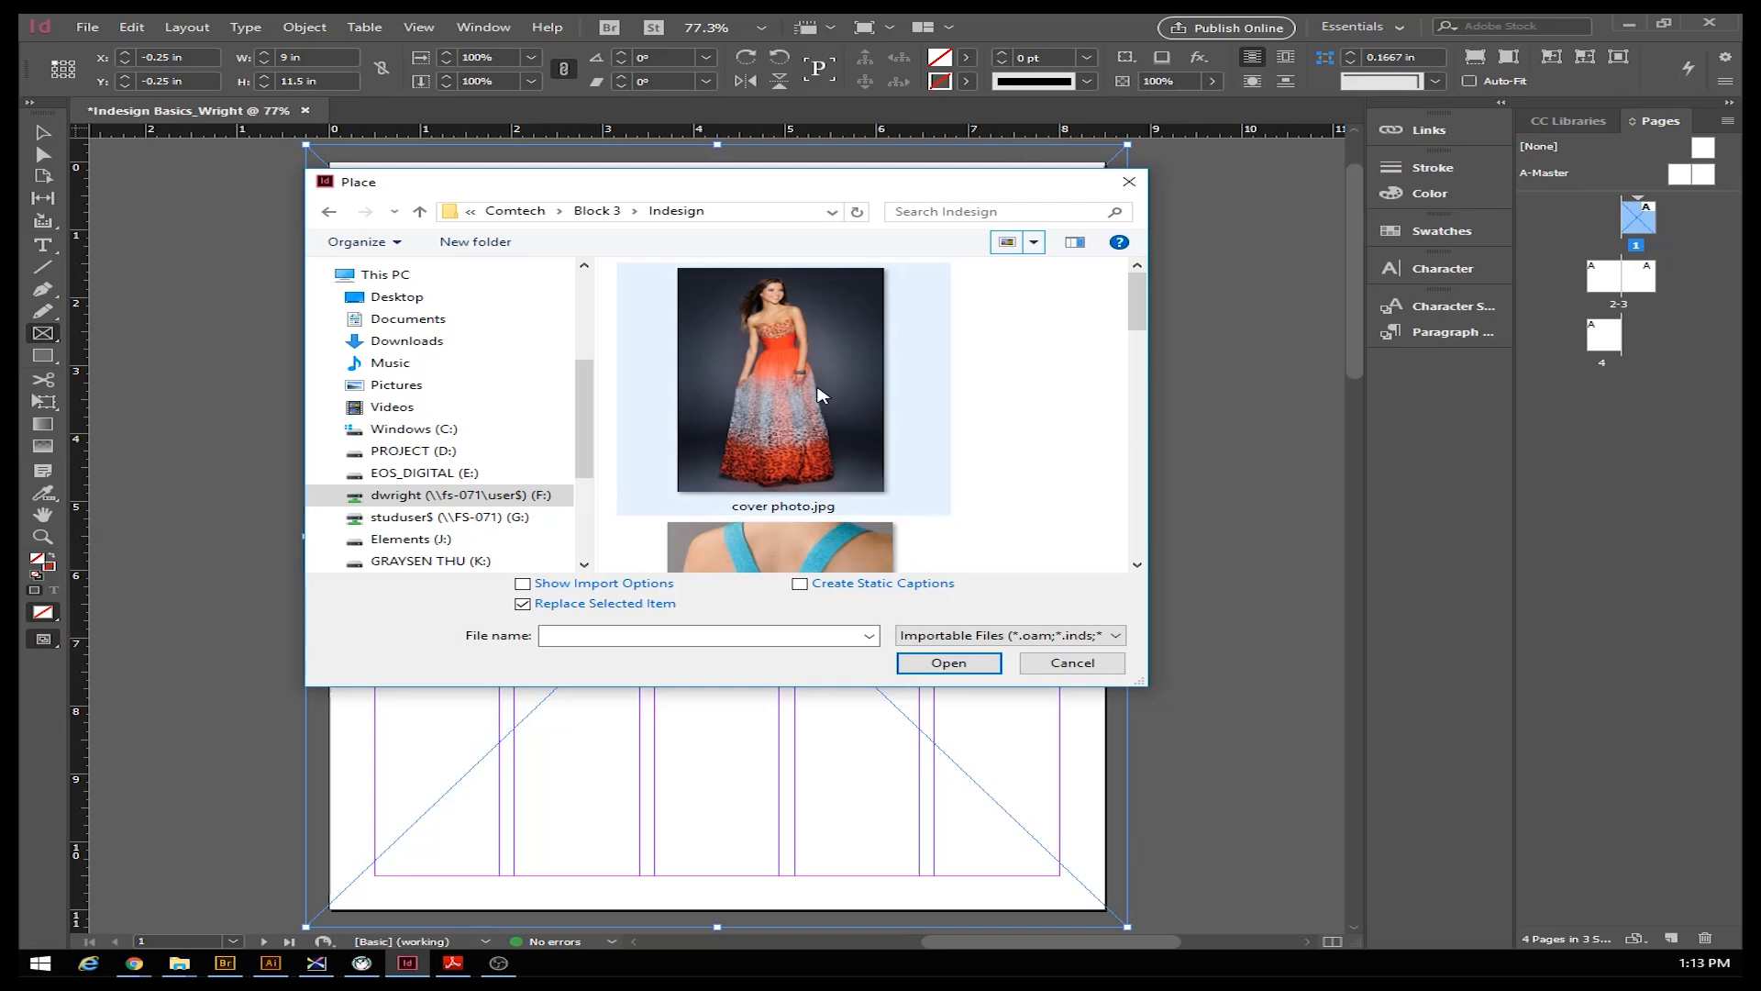
{"action": "double_click", "coordinate": [819, 394]}
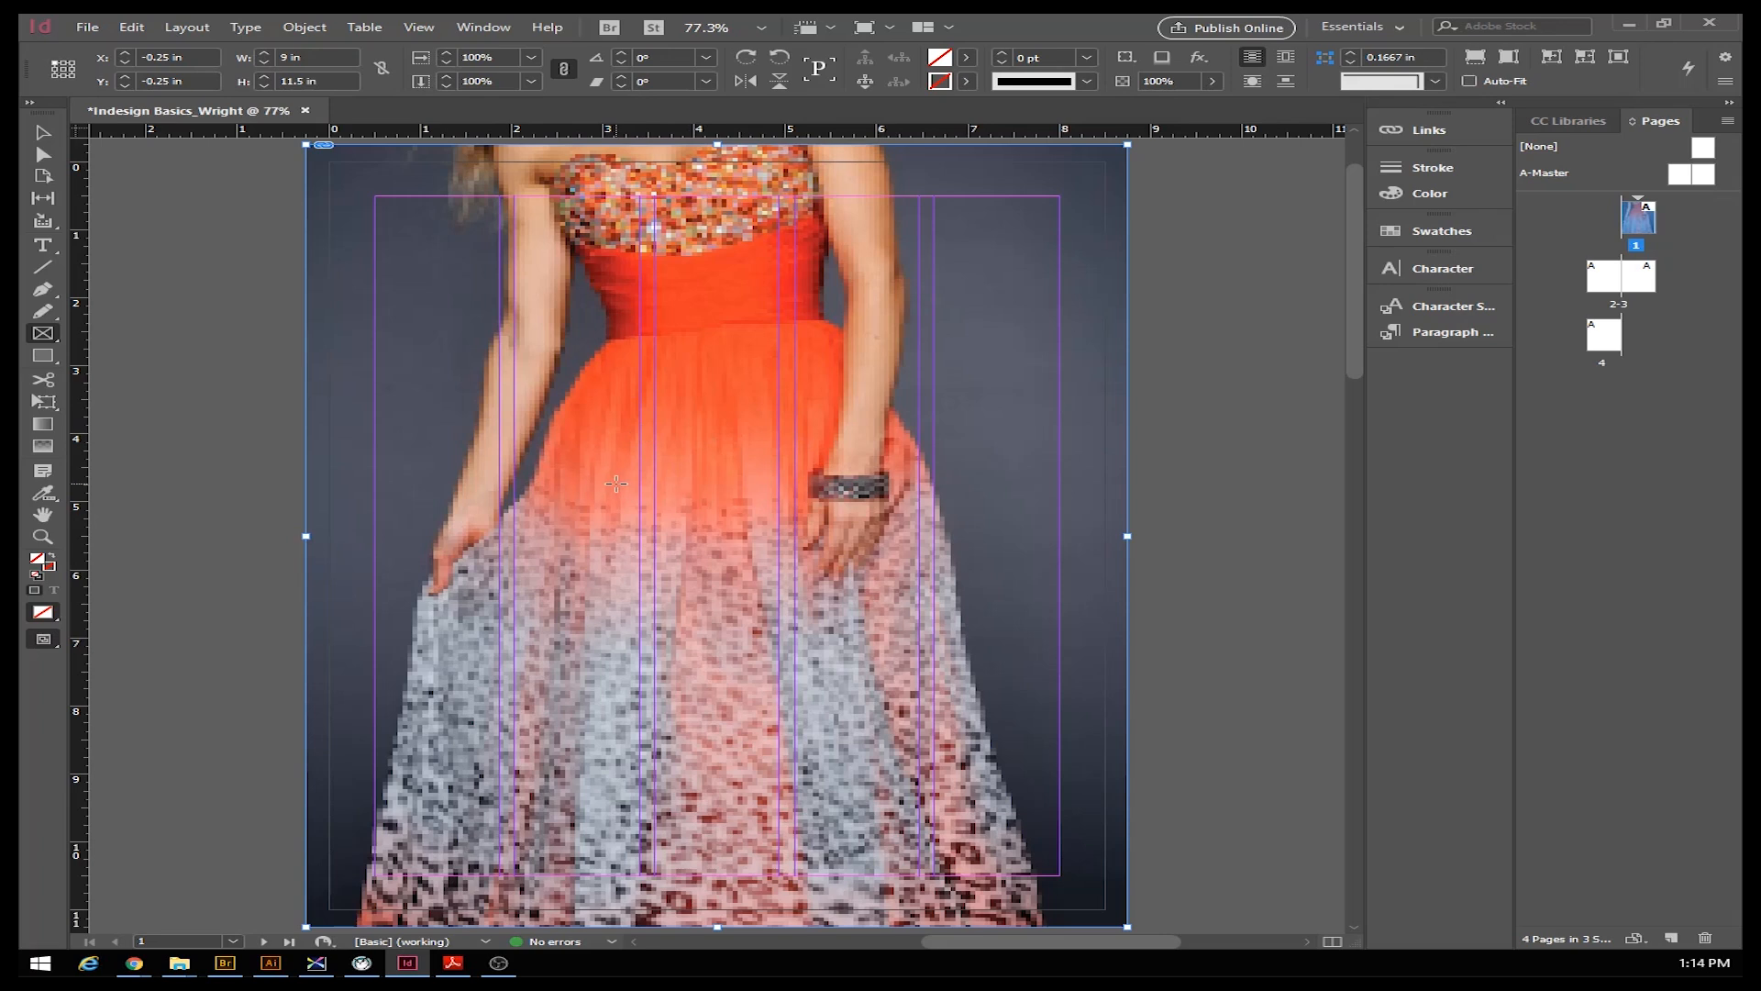
Fit the cover photo proportionally within its frame on page 1
{"action": "right_click", "coordinate": [704, 488]}
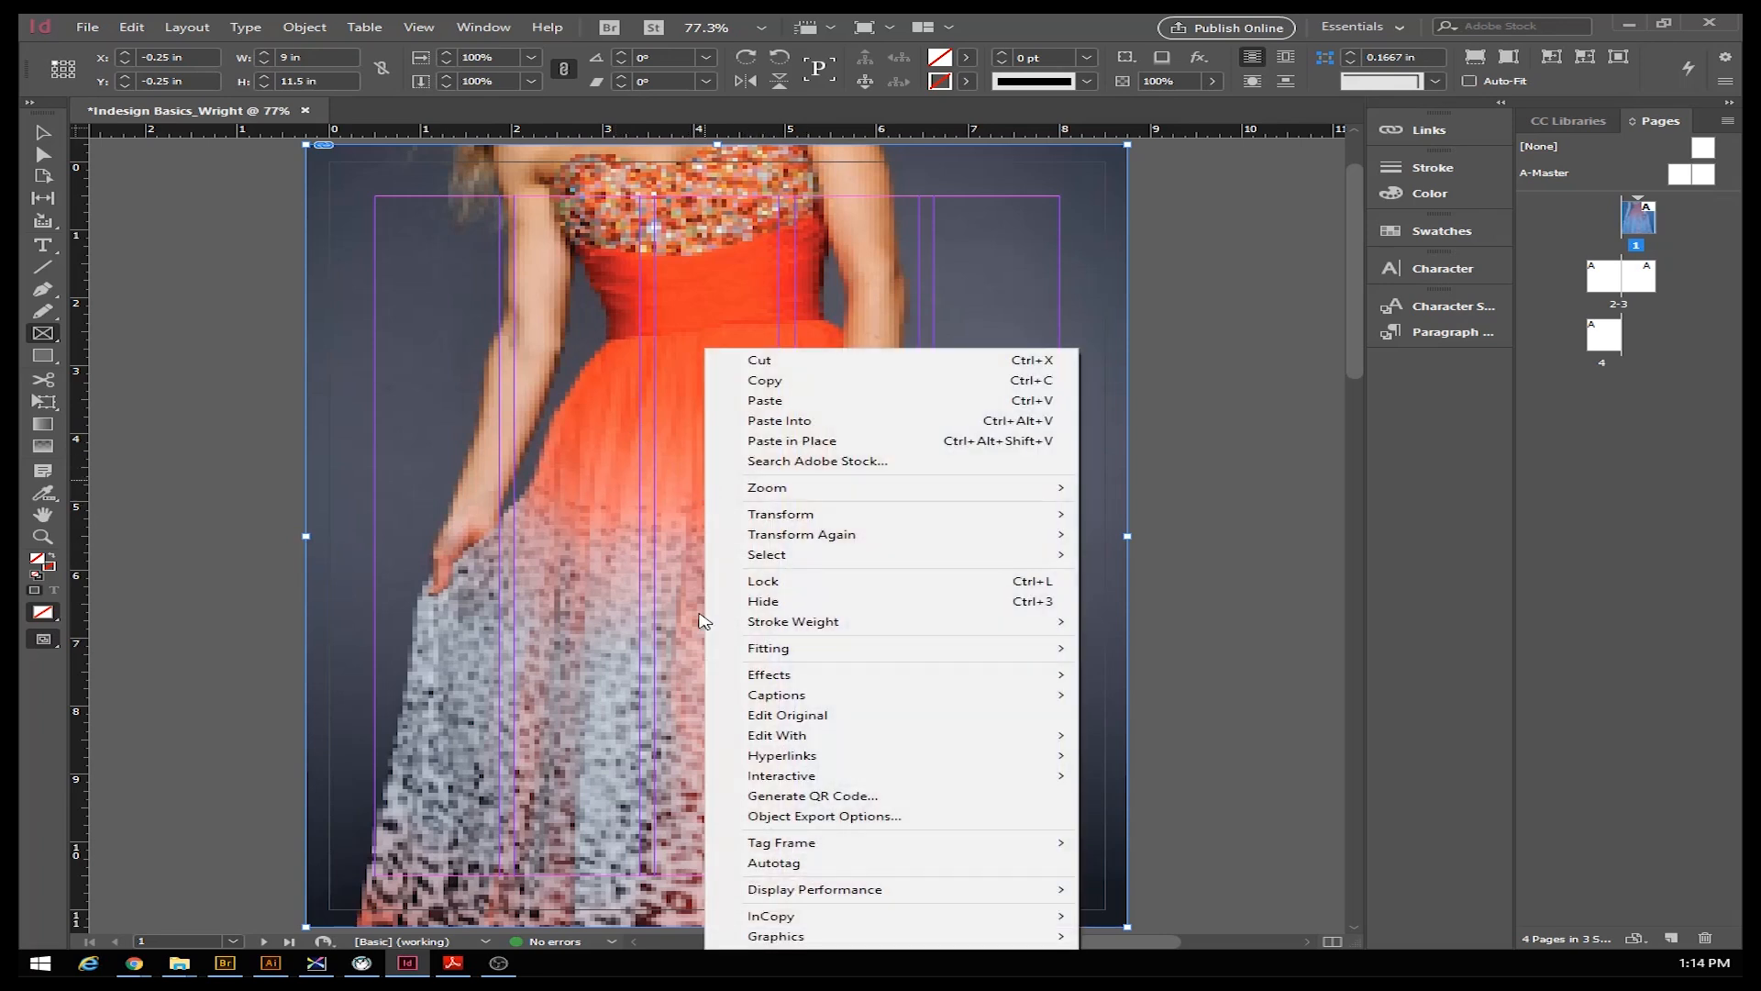
{"action": "mouse_move", "coordinate": [857, 652]}
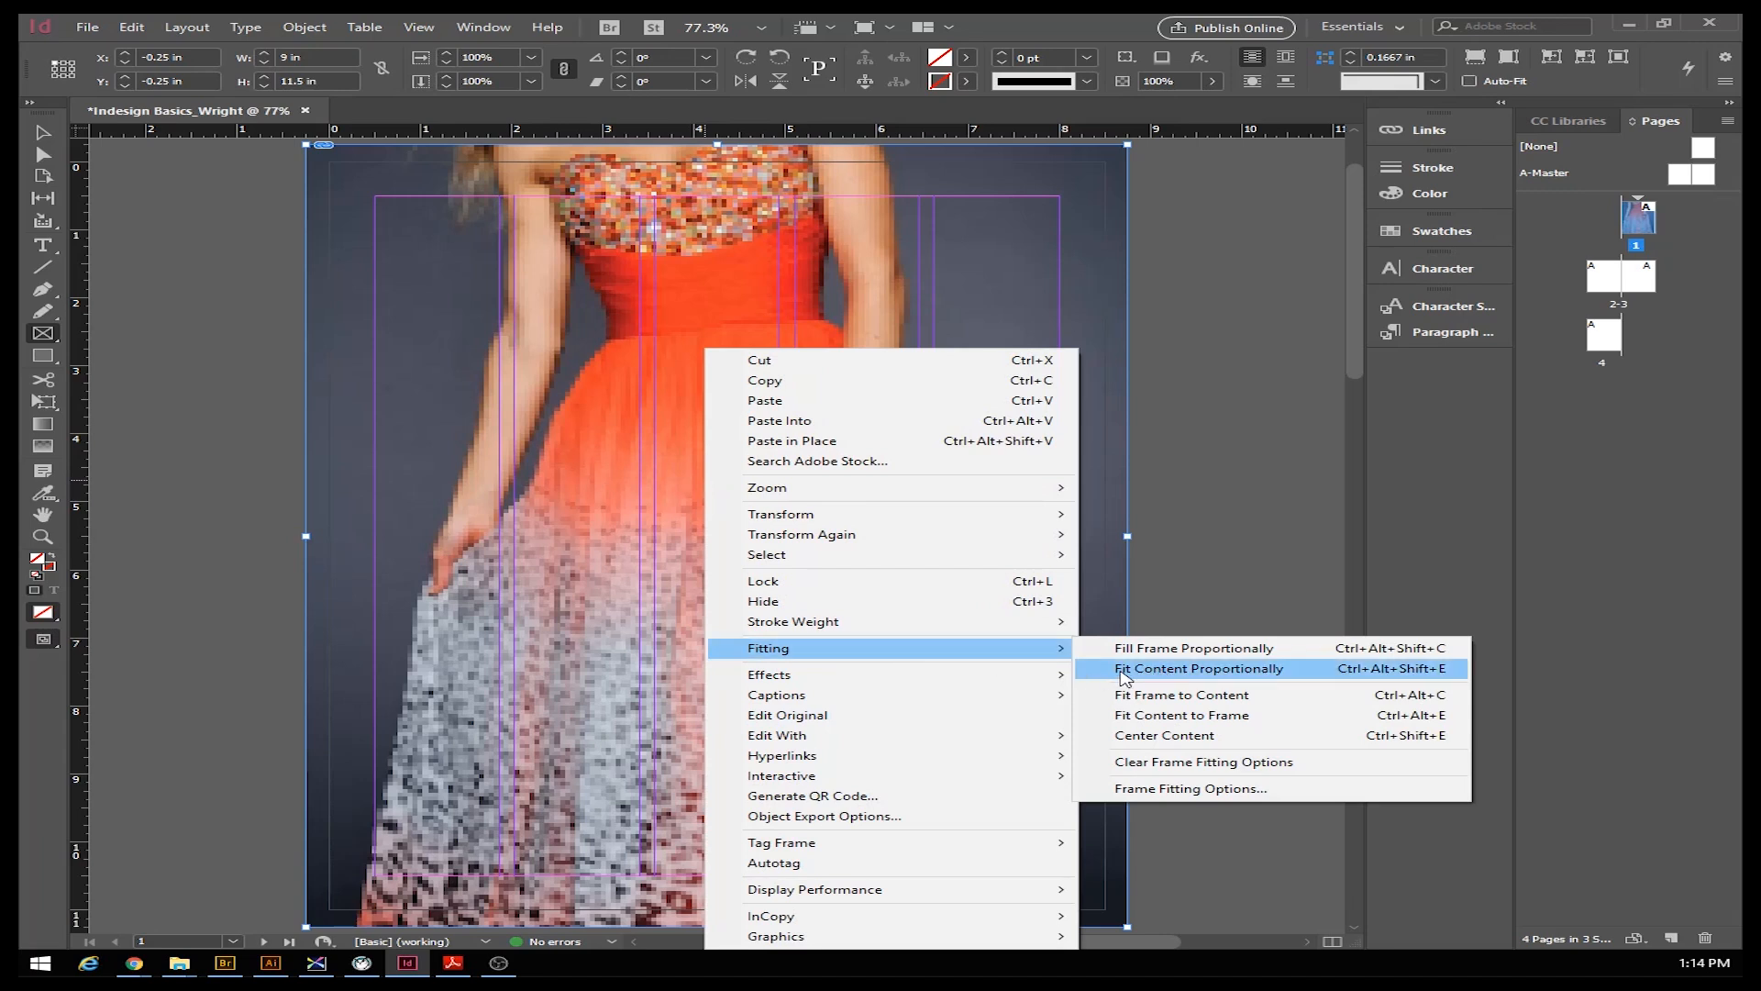
{"action": "left_click", "coordinate": [1125, 672]}
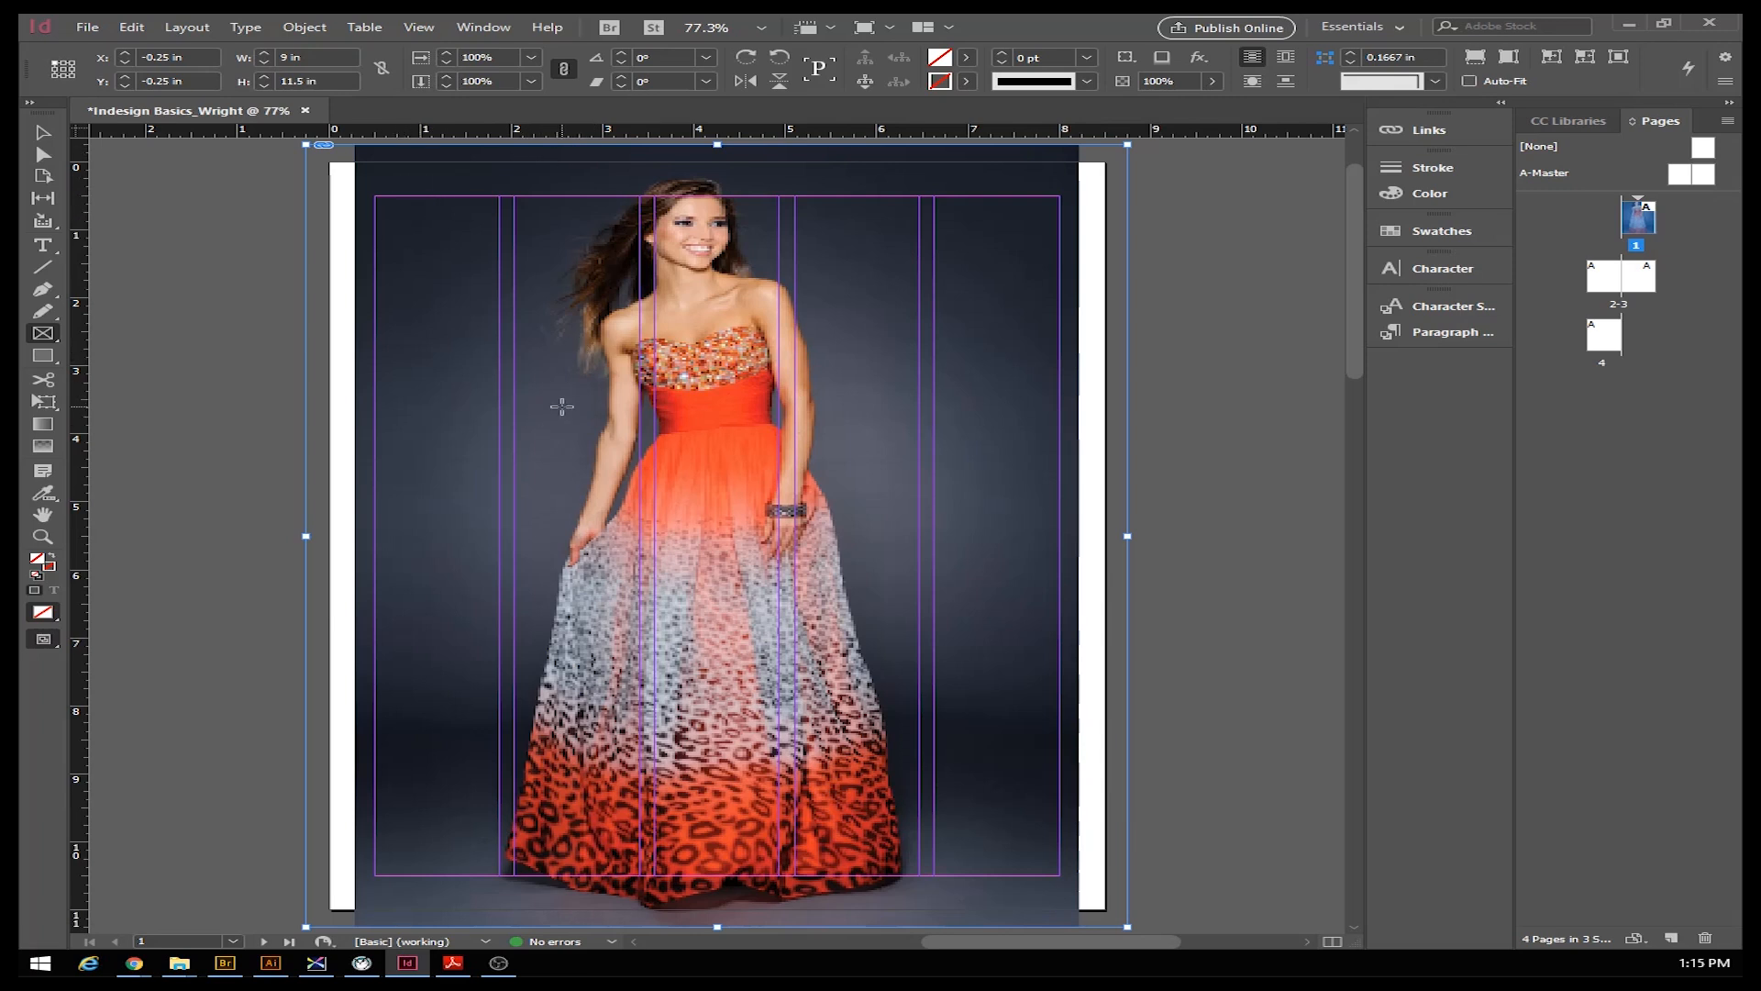
Open the placed cover photo for editing in Adobe Photoshop CC 2017
{"action": "right_click", "coordinate": [563, 406]}
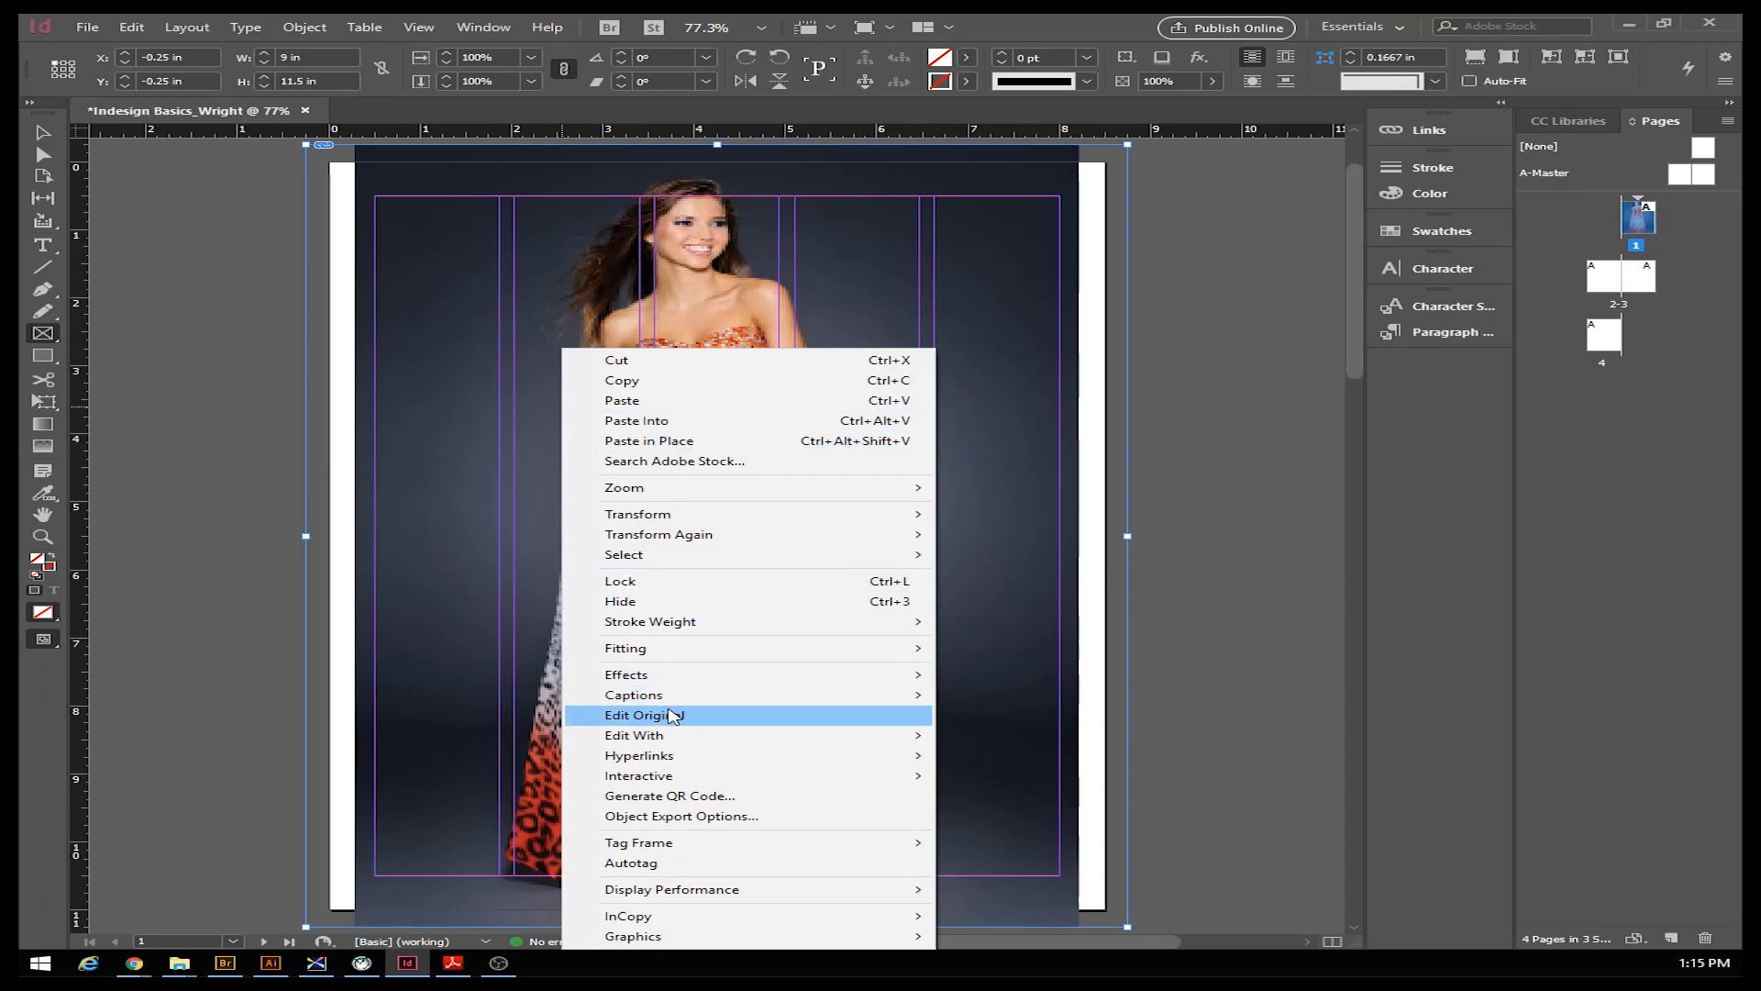
{"action": "mouse_move", "coordinate": [630, 739]}
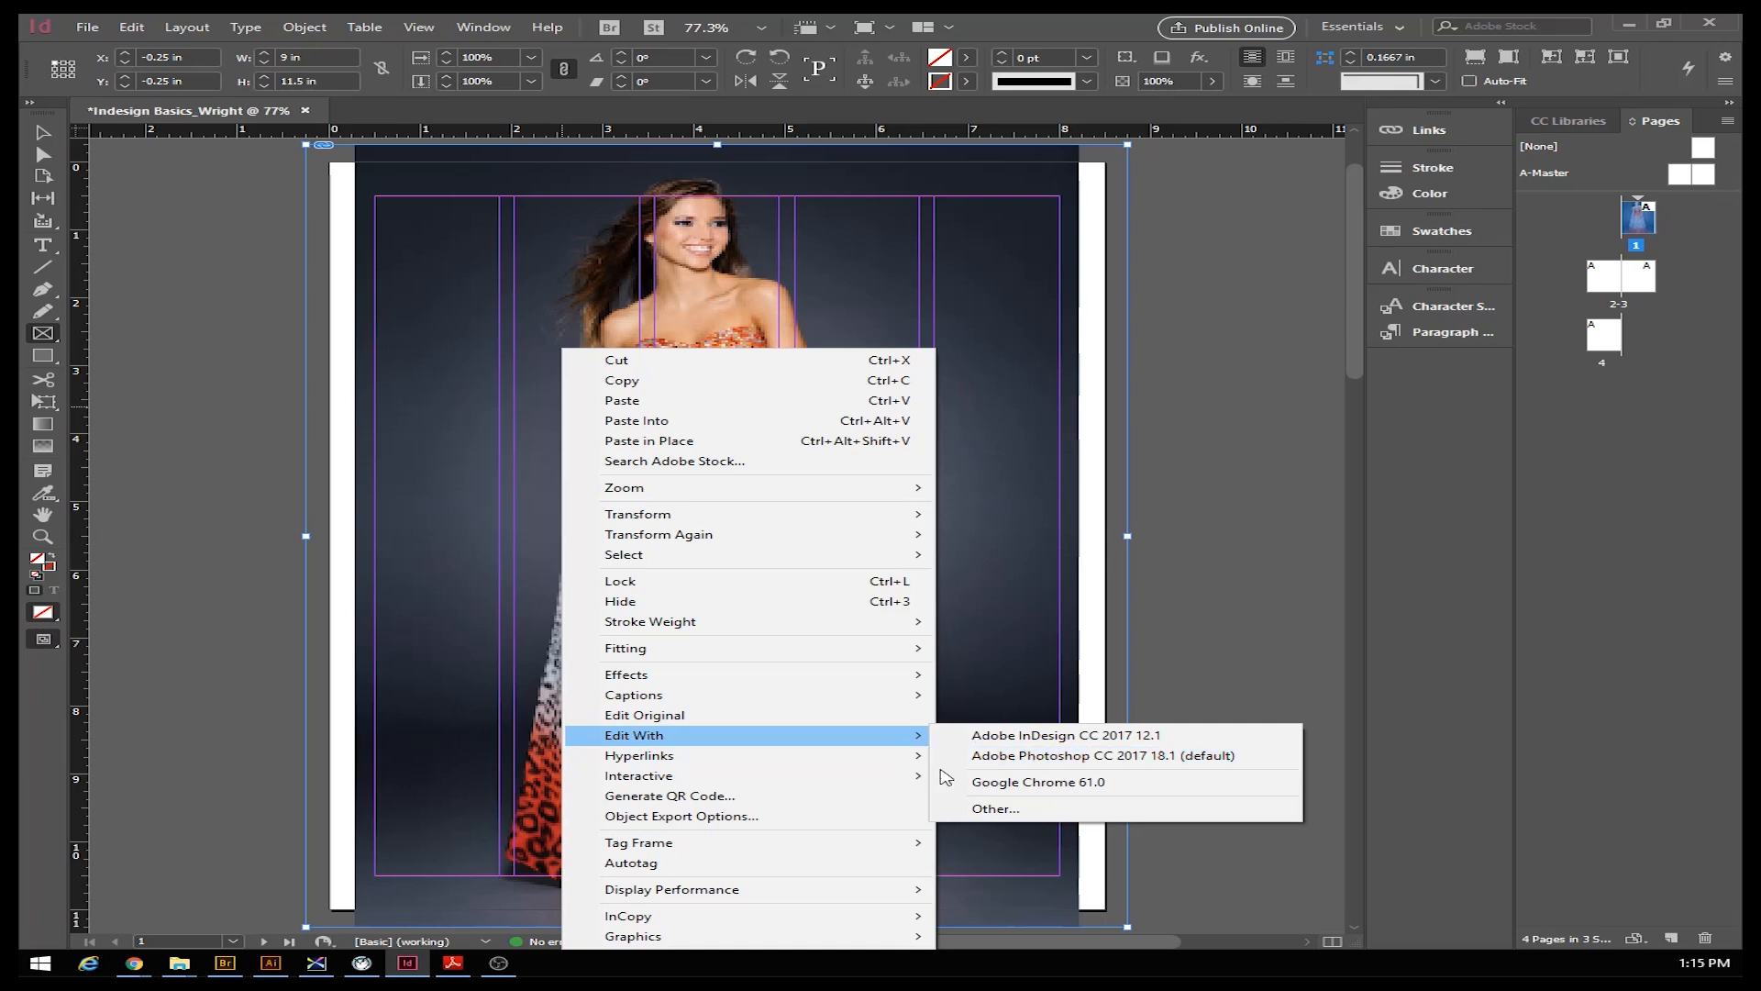
{"action": "left_click", "coordinate": [1033, 762]}
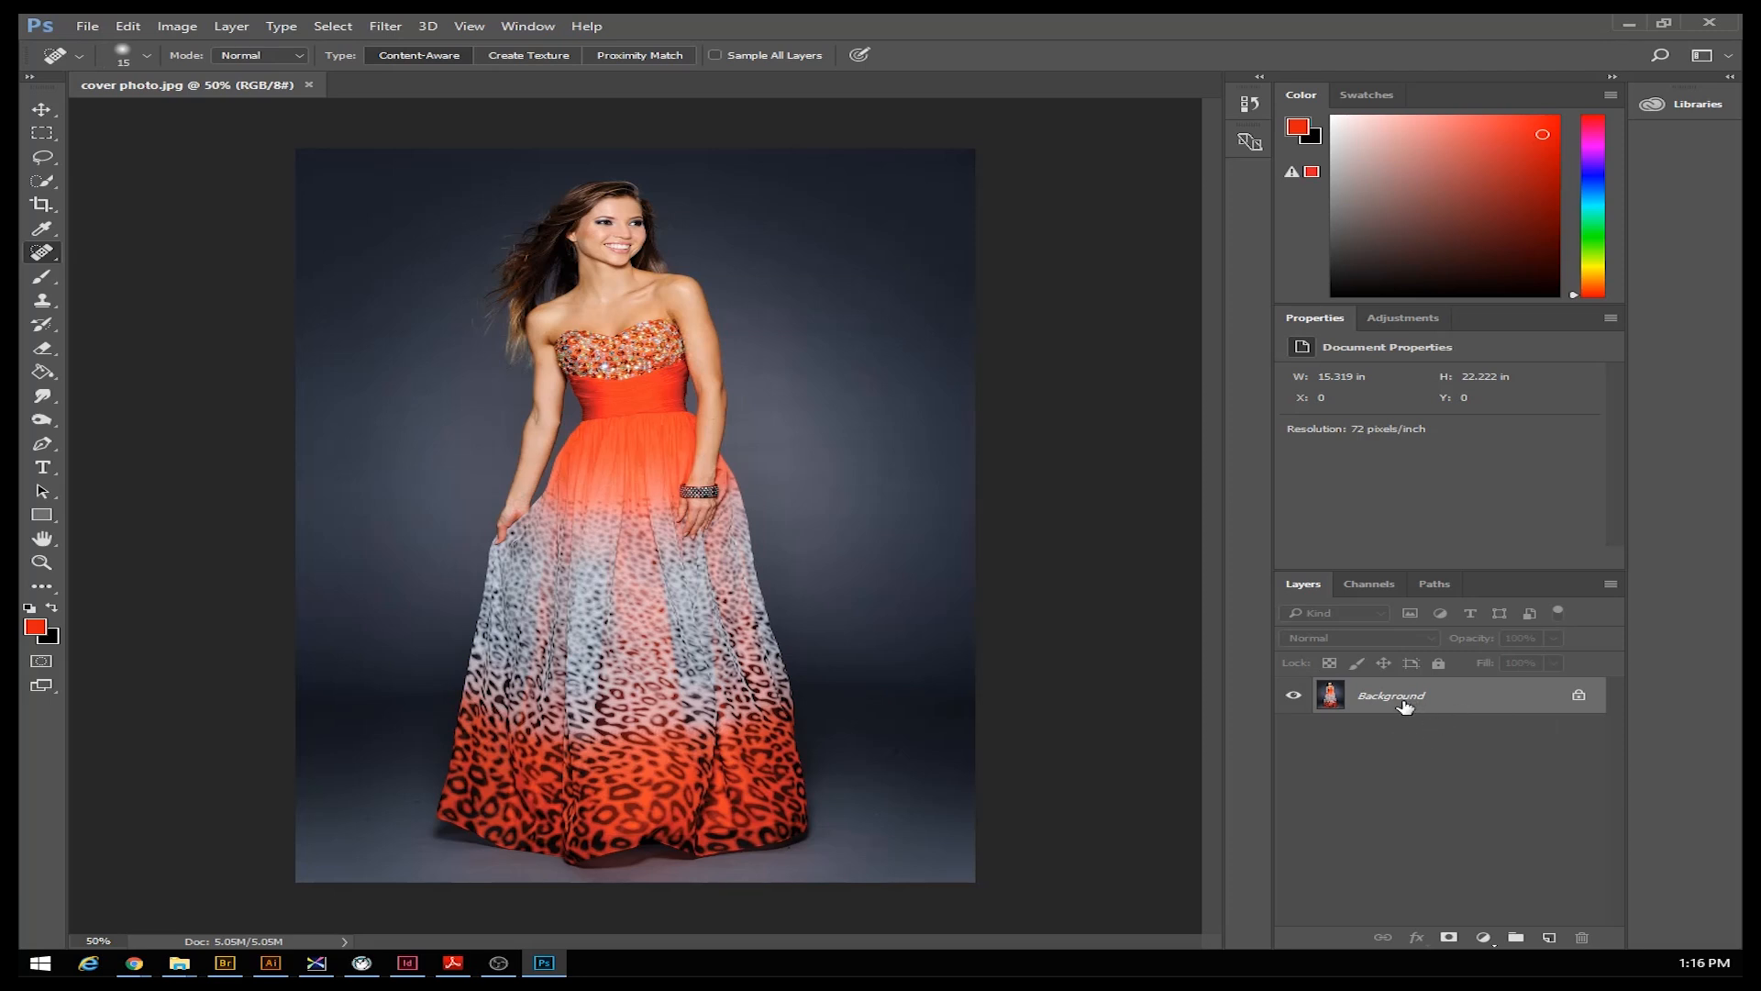
Duplicate the Background layer and hide the original Background layer
{"action": "left_click_drag", "start_coordinate": [1408, 706], "coordinate": [1550, 936]}
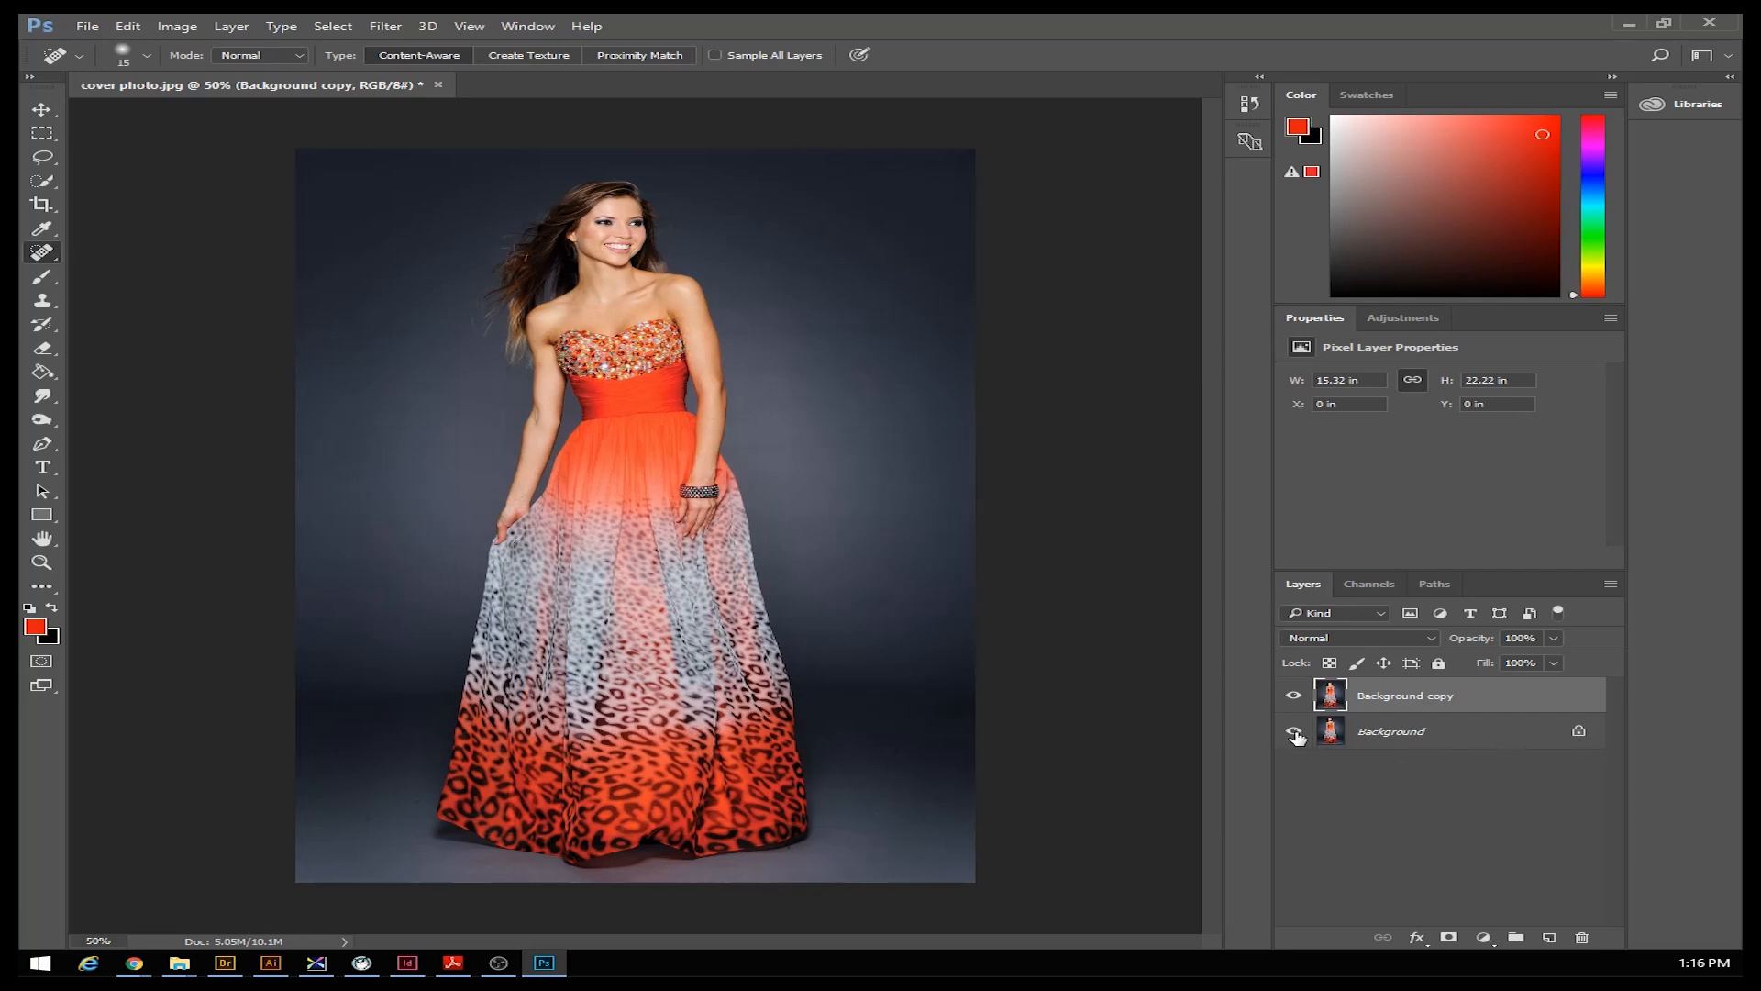
{"action": "right_click", "coordinate": [1428, 707]}
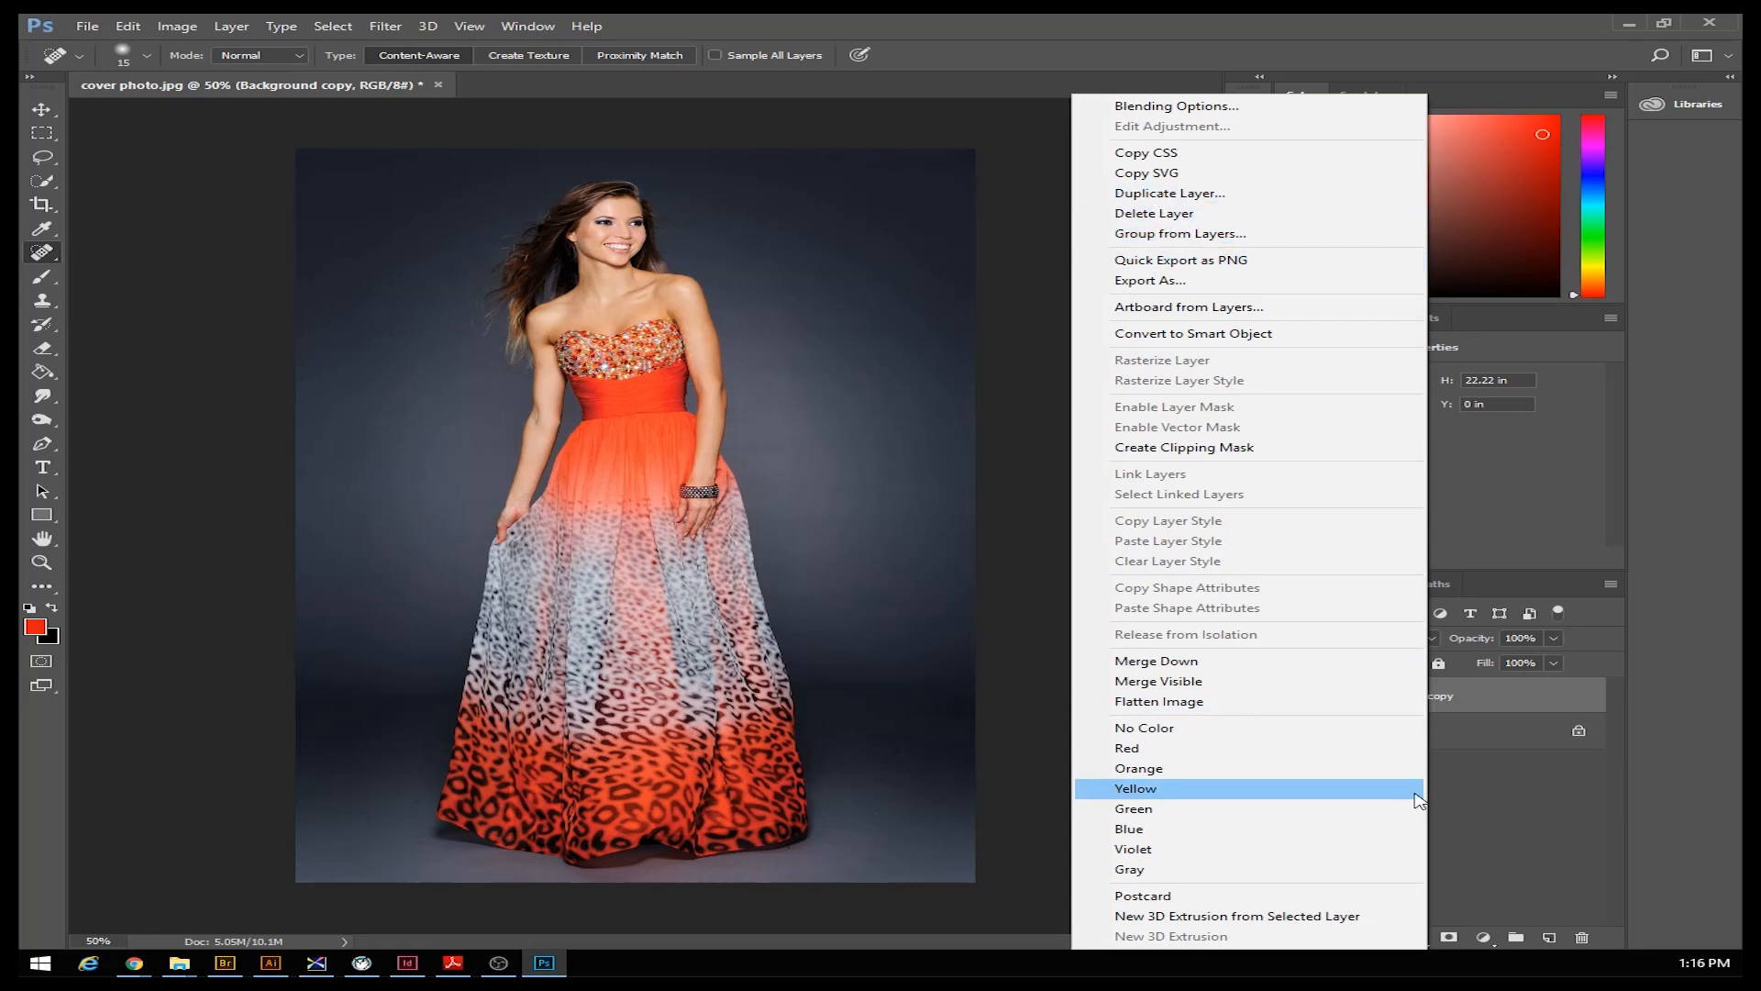
{"action": "left_click", "coordinate": [1489, 815]}
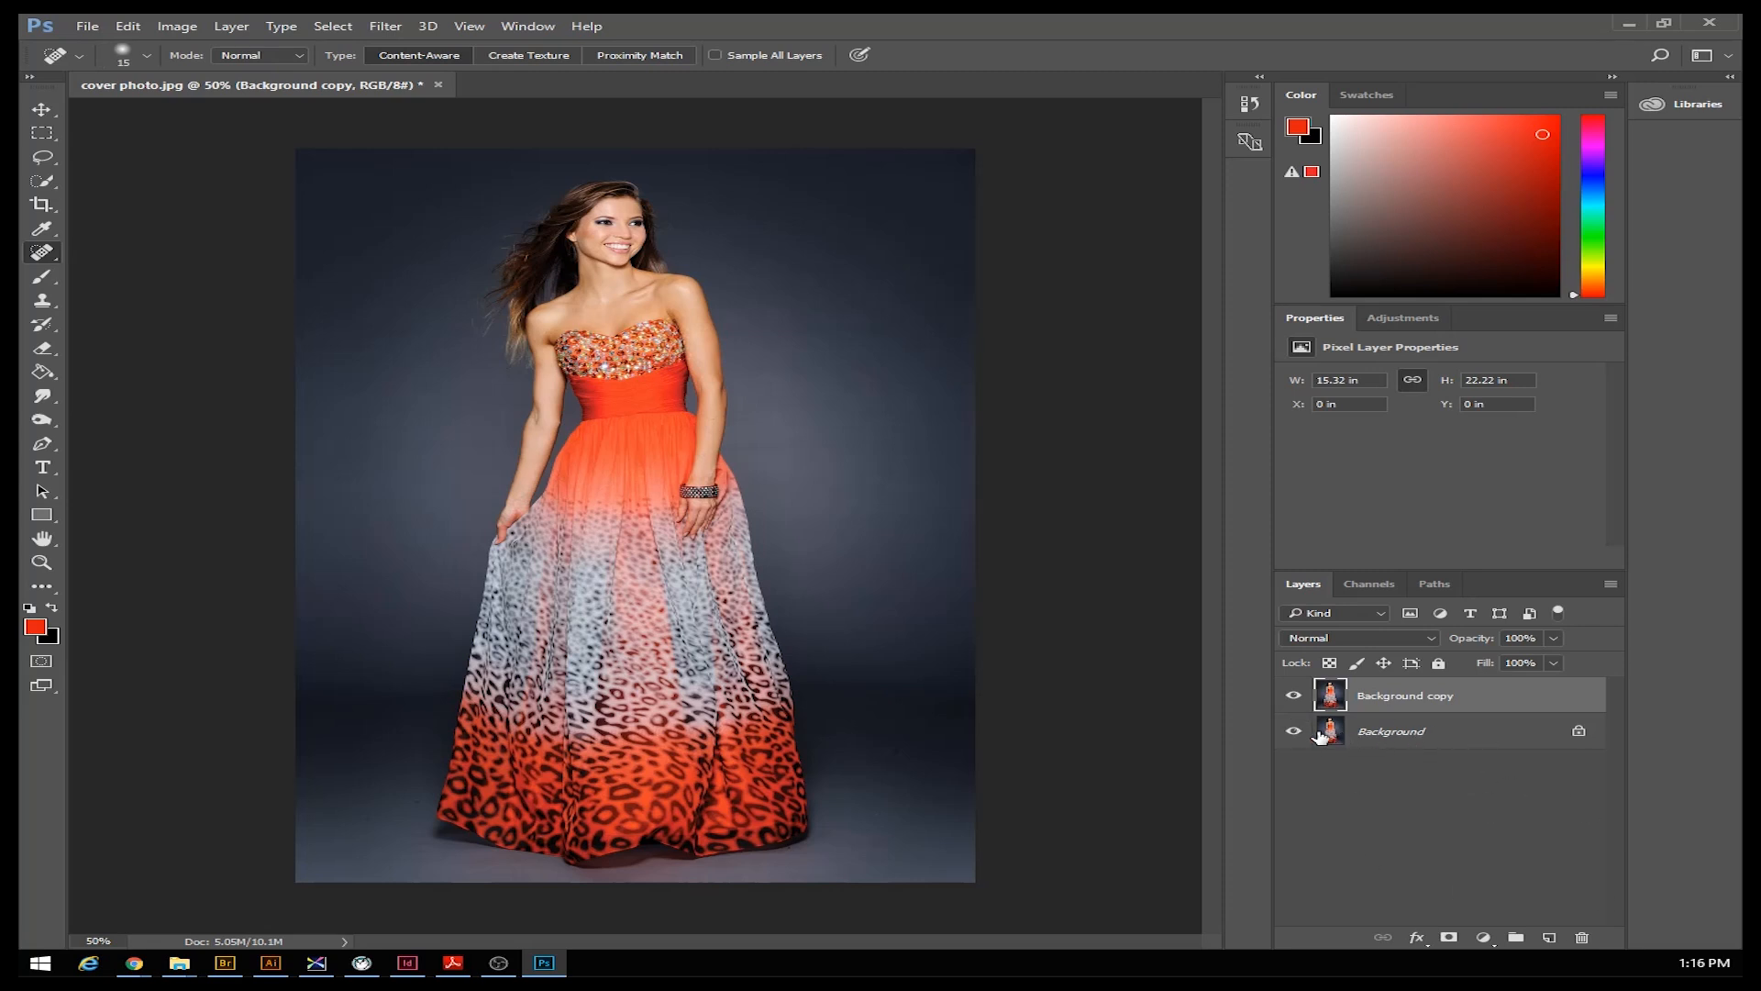
{"action": "left_click", "coordinate": [1293, 732]}
Enlarge the canvas to 18 in wide by 25 in high, anchored at the bottom centre
{"action": "left_click", "coordinate": [178, 27]}
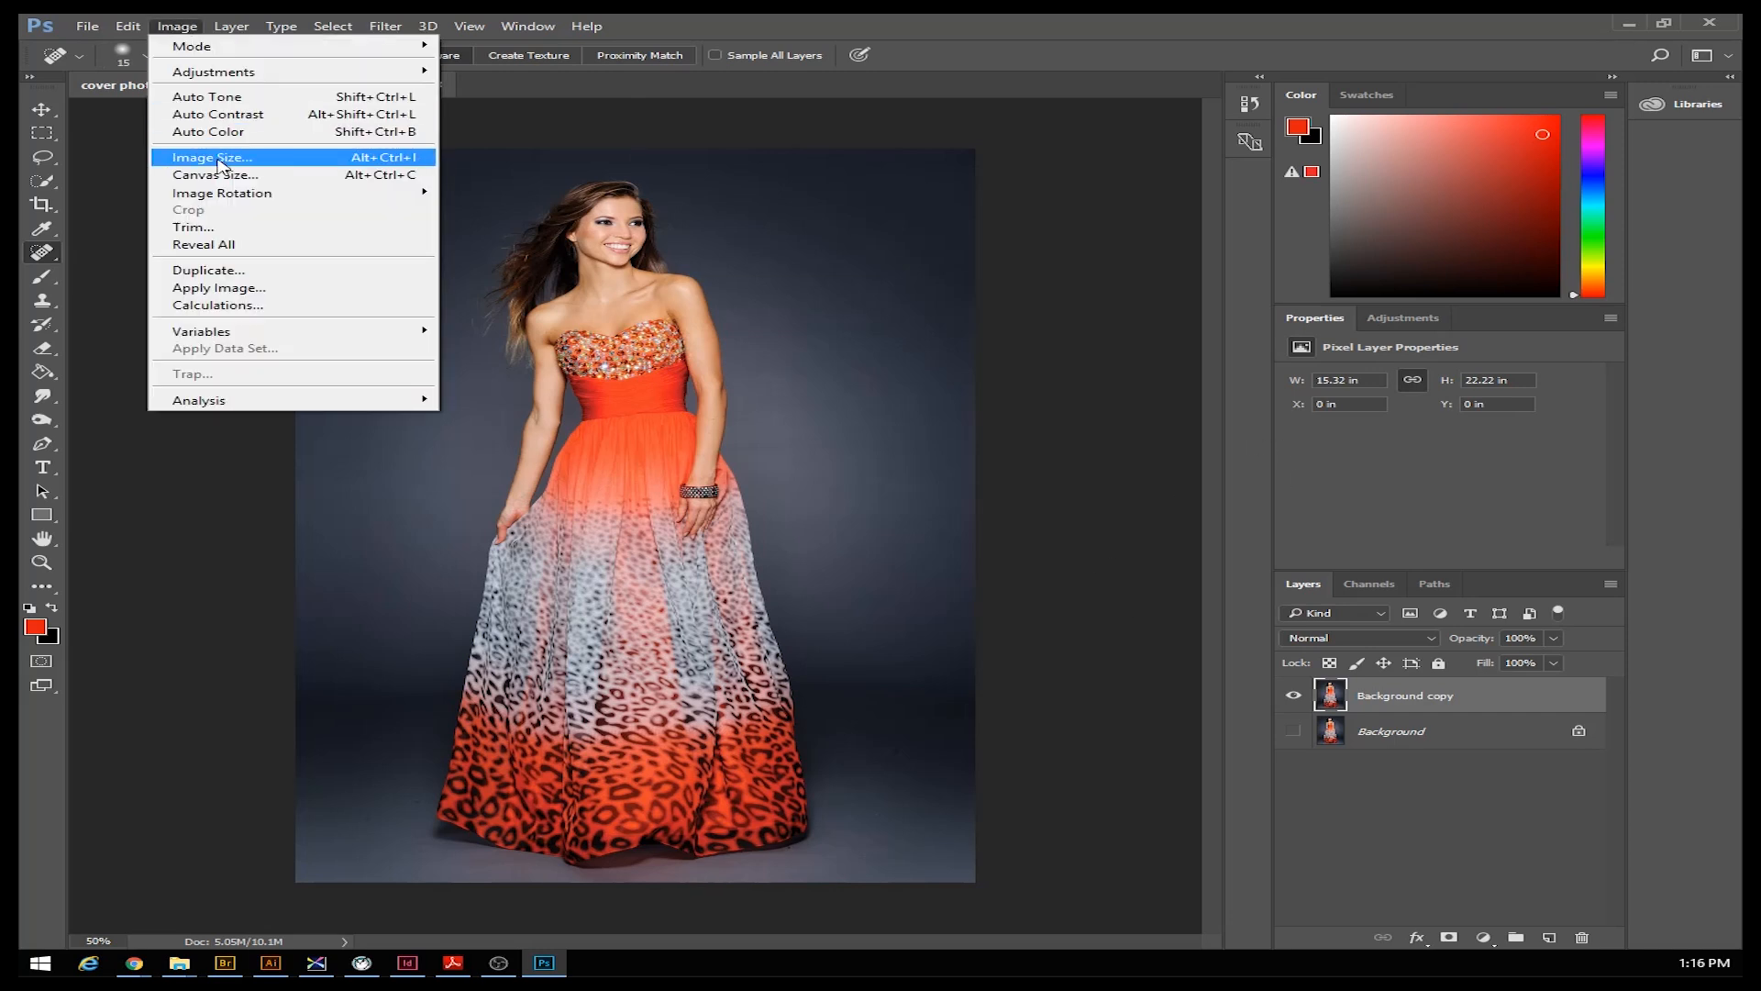
{"action": "left_click", "coordinate": [235, 177]}
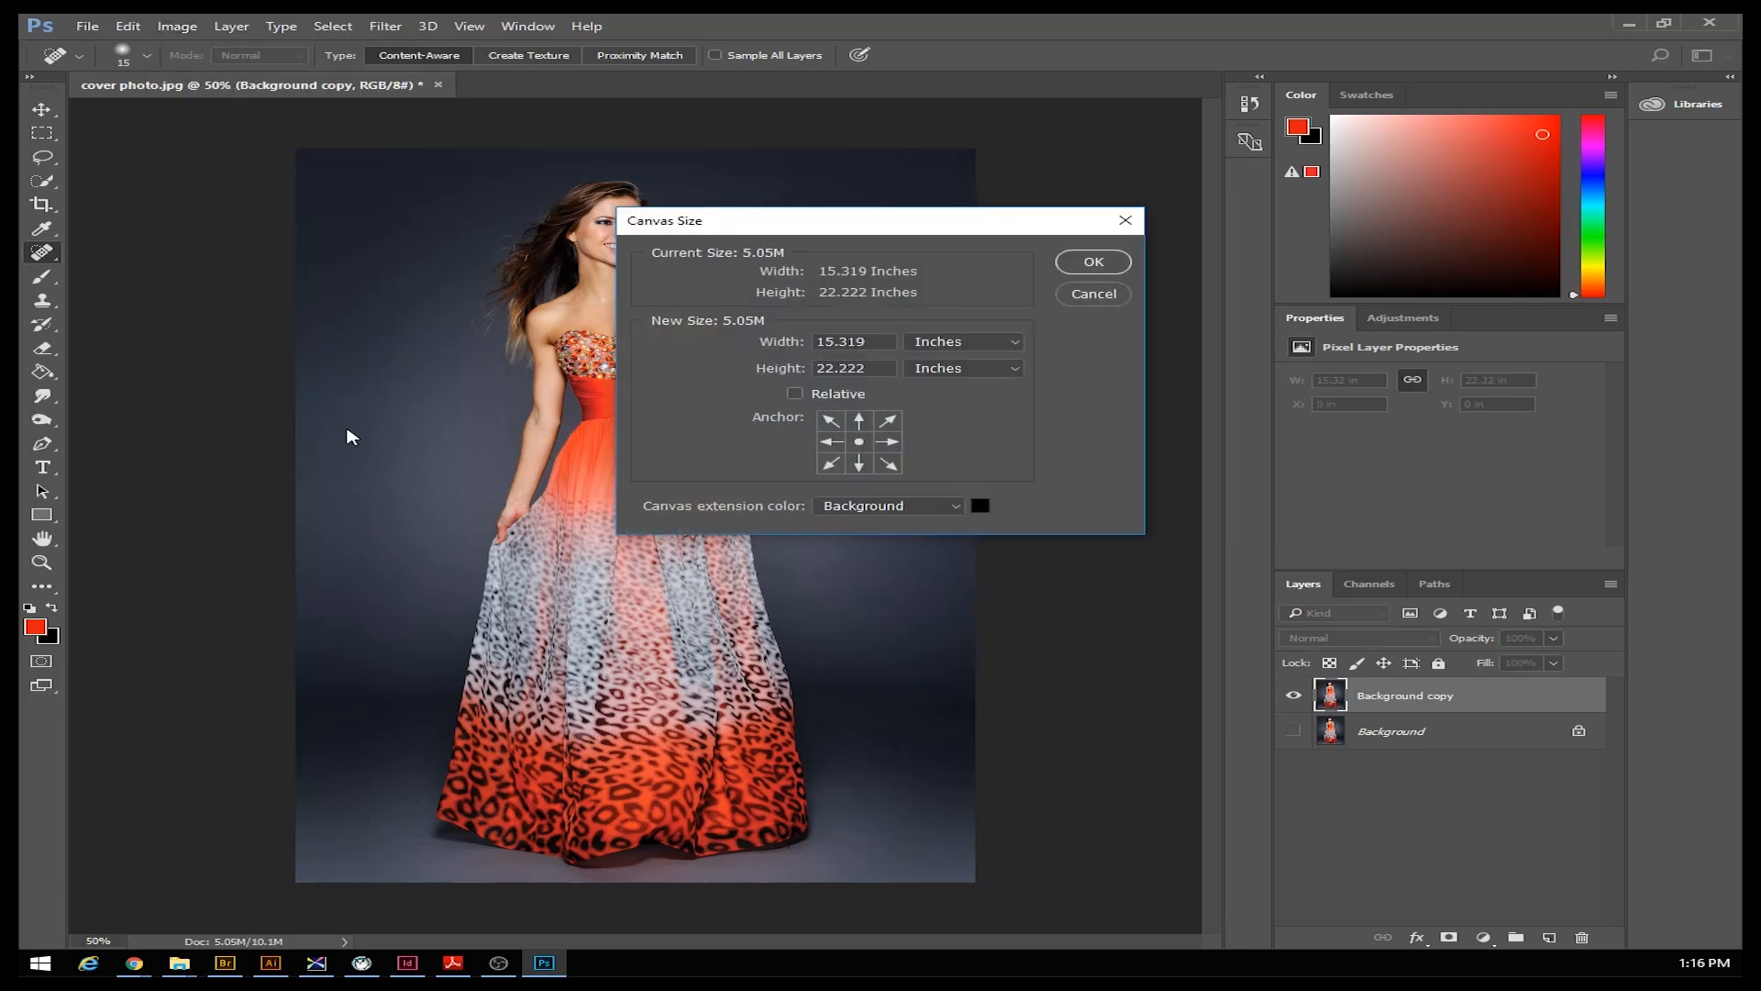
{"action": "left_click_drag", "start_coordinate": [854, 224], "coordinate": [1071, 132]}
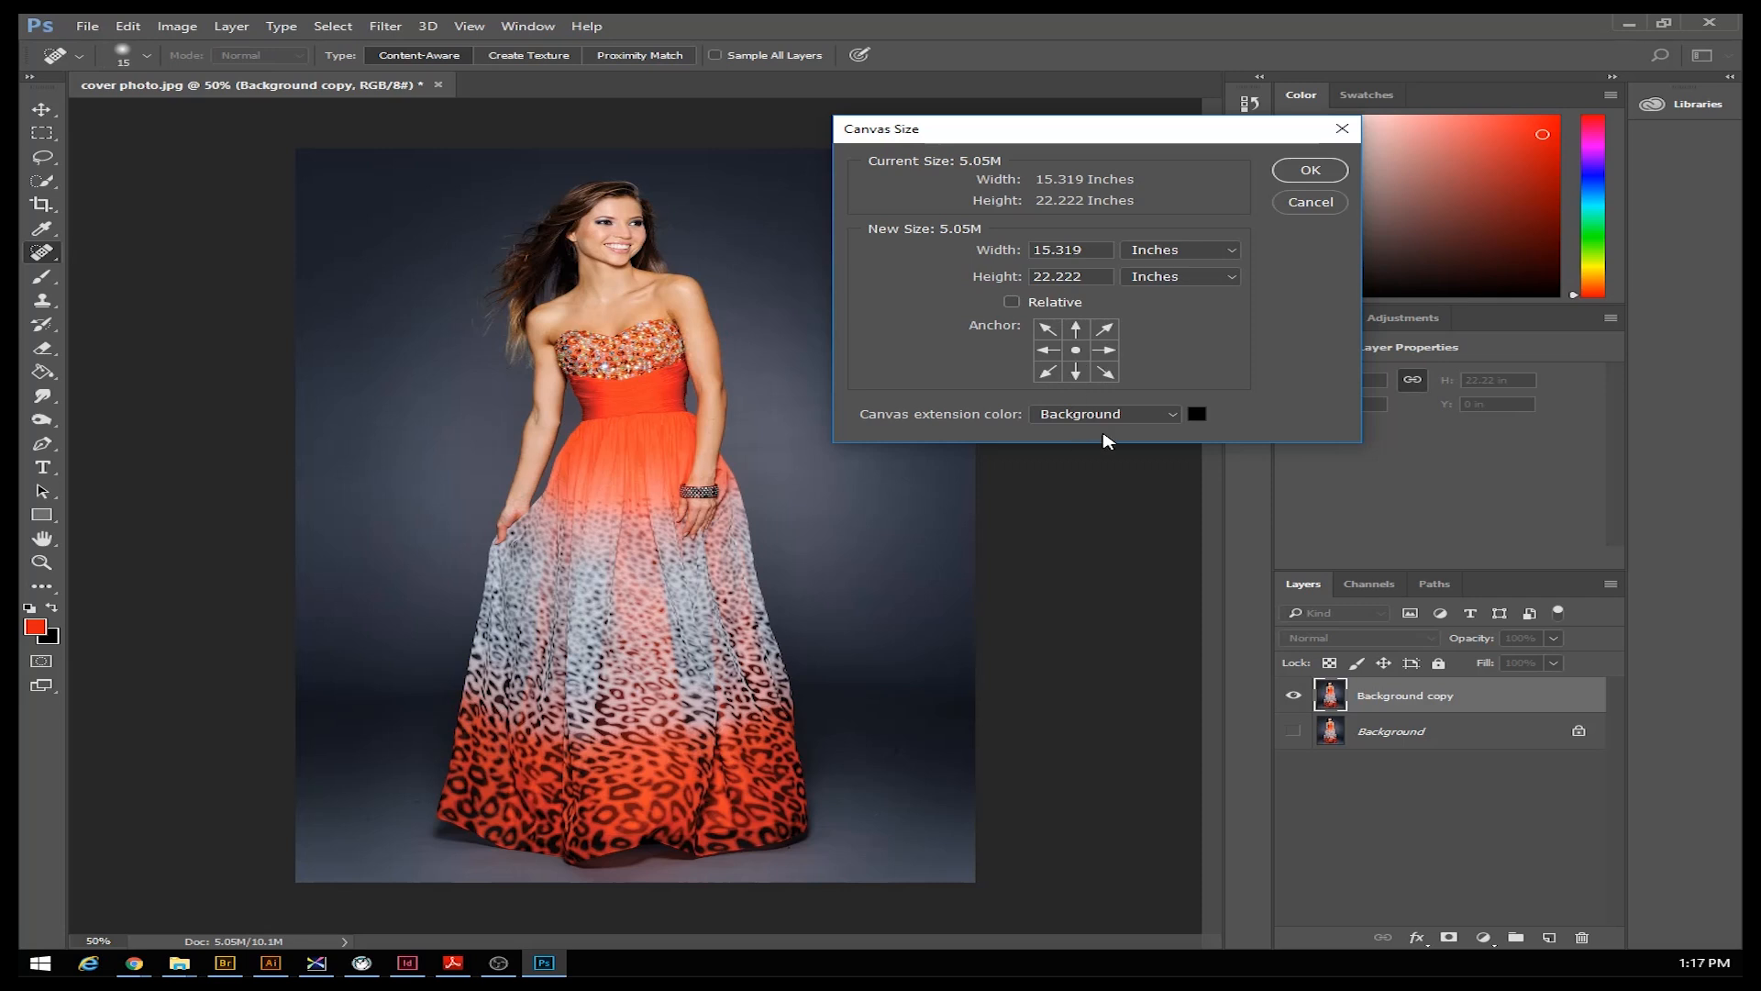
{"action": "left_click", "coordinate": [1076, 373]}
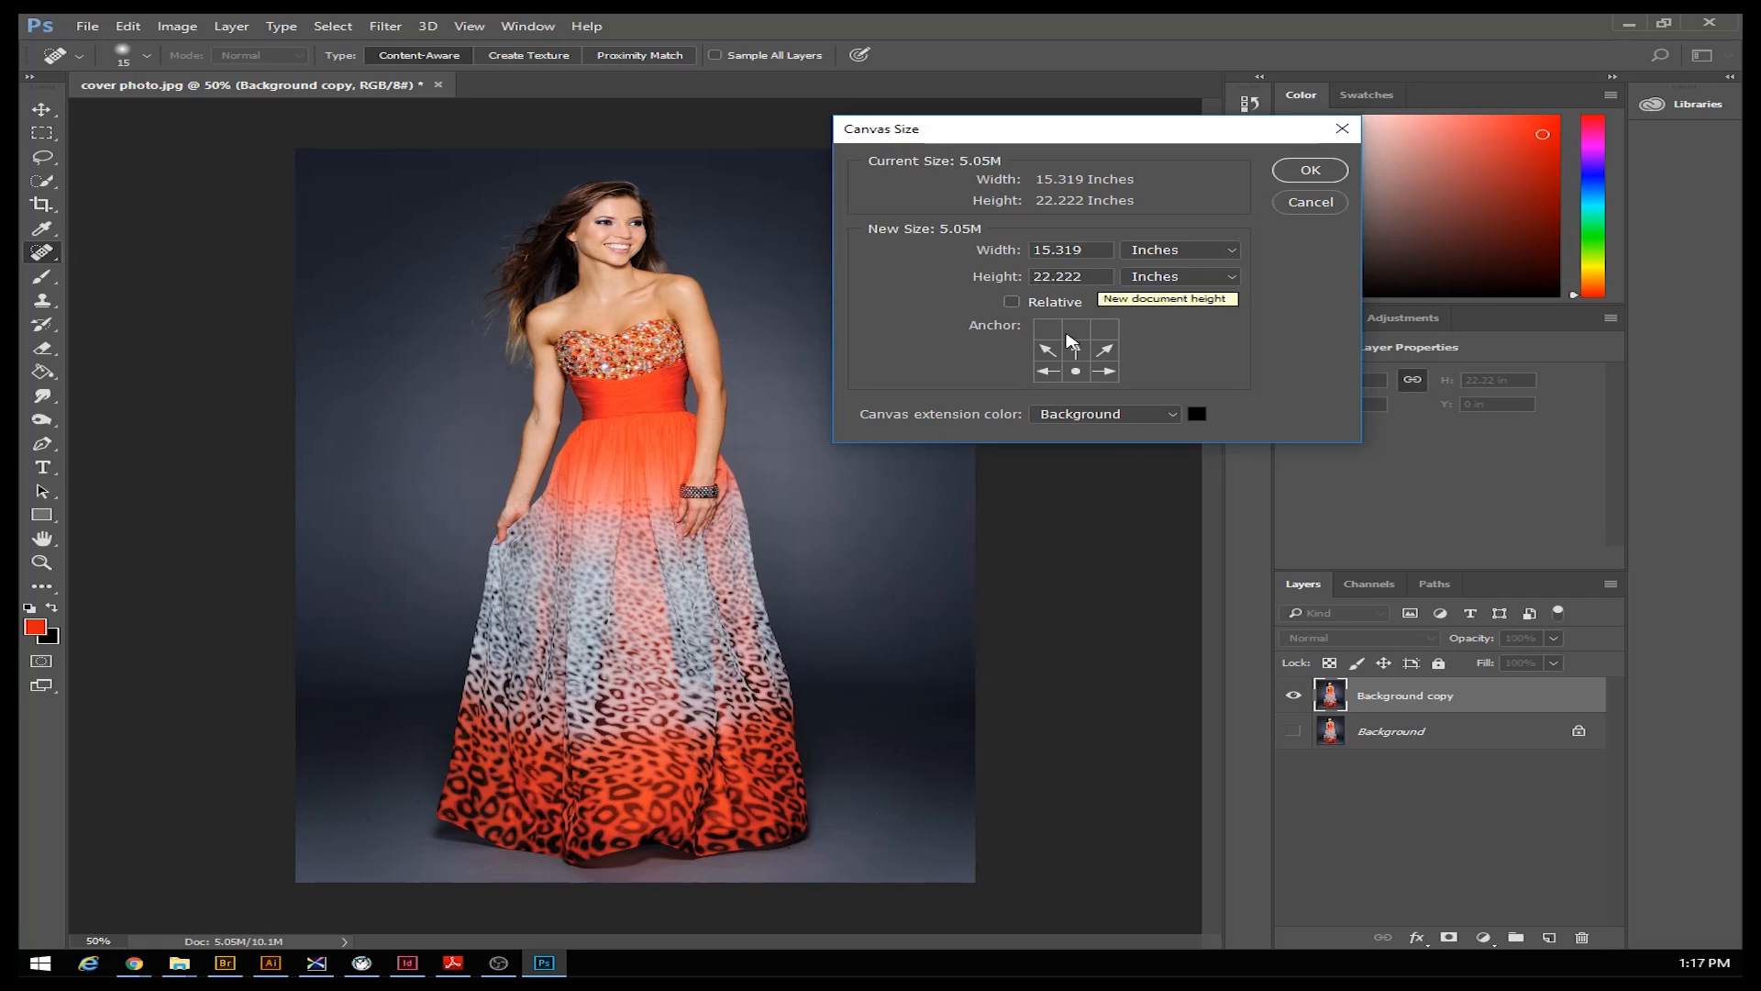
{"action": "double_click", "coordinate": [1098, 279]}
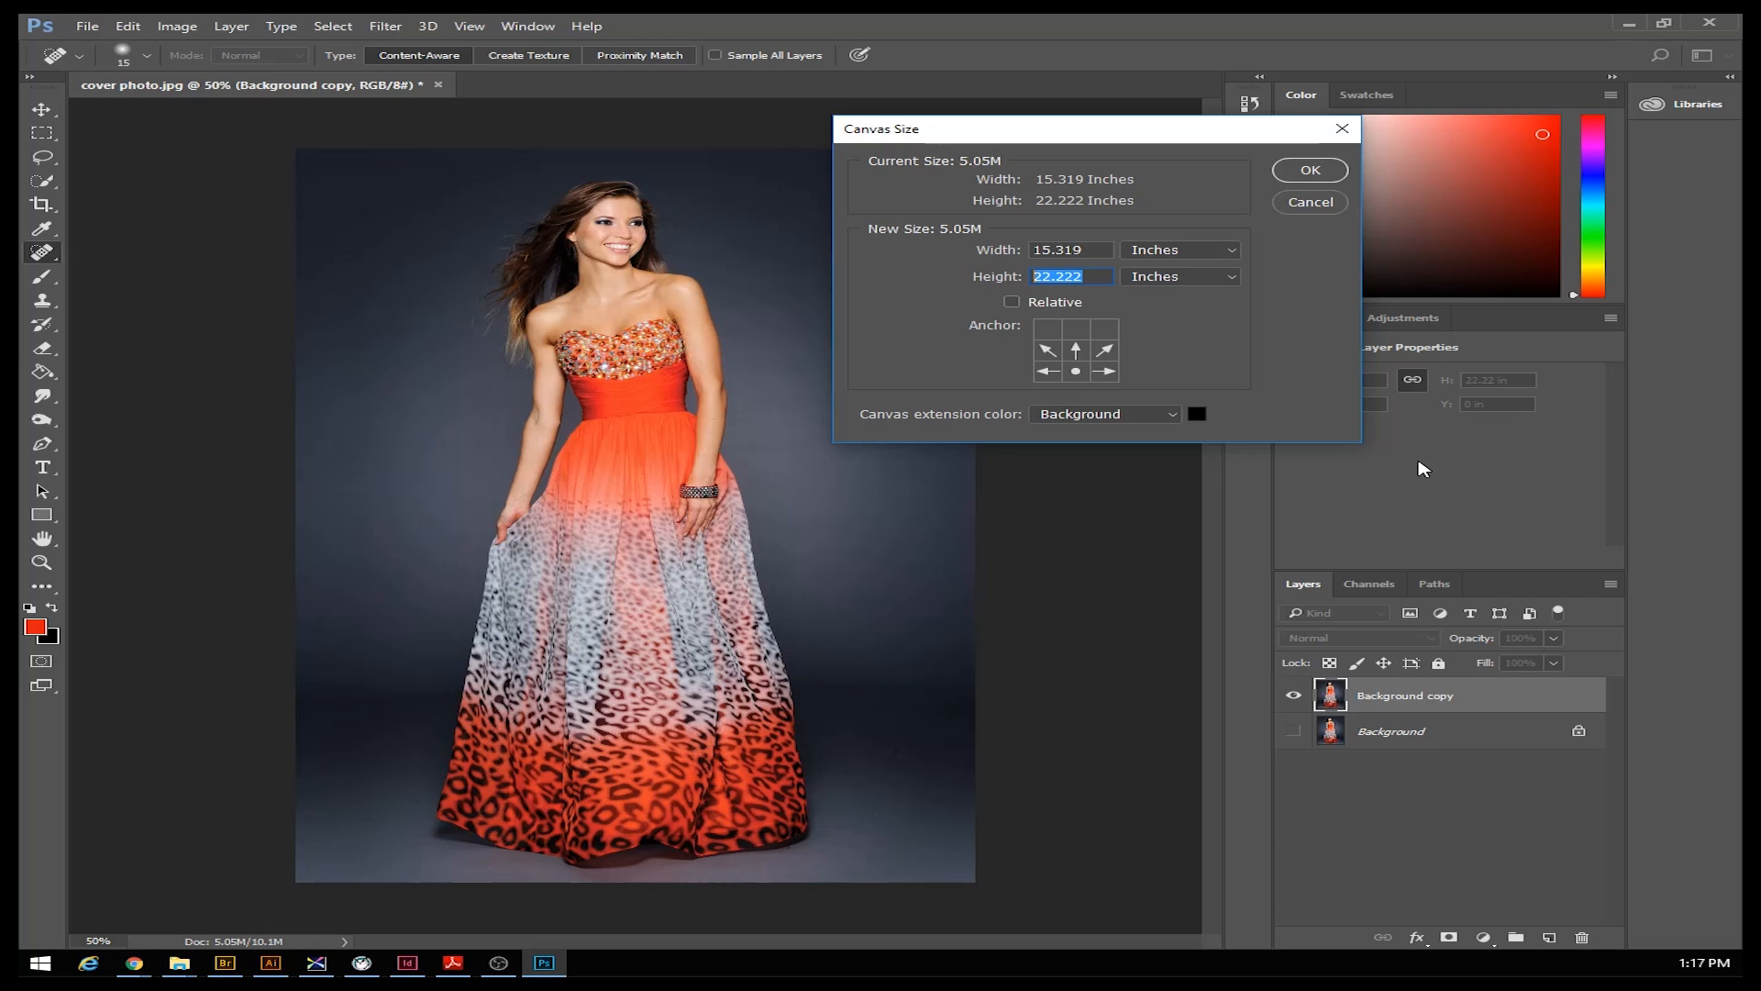
{"action": "type", "text": "25"}
{"action": "left_click", "coordinate": [1100, 249]}
{"action": "double_click", "coordinate": [1093, 251]}
{"action": "type", "text": "18"}
{"action": "left_click", "coordinate": [1307, 171]}
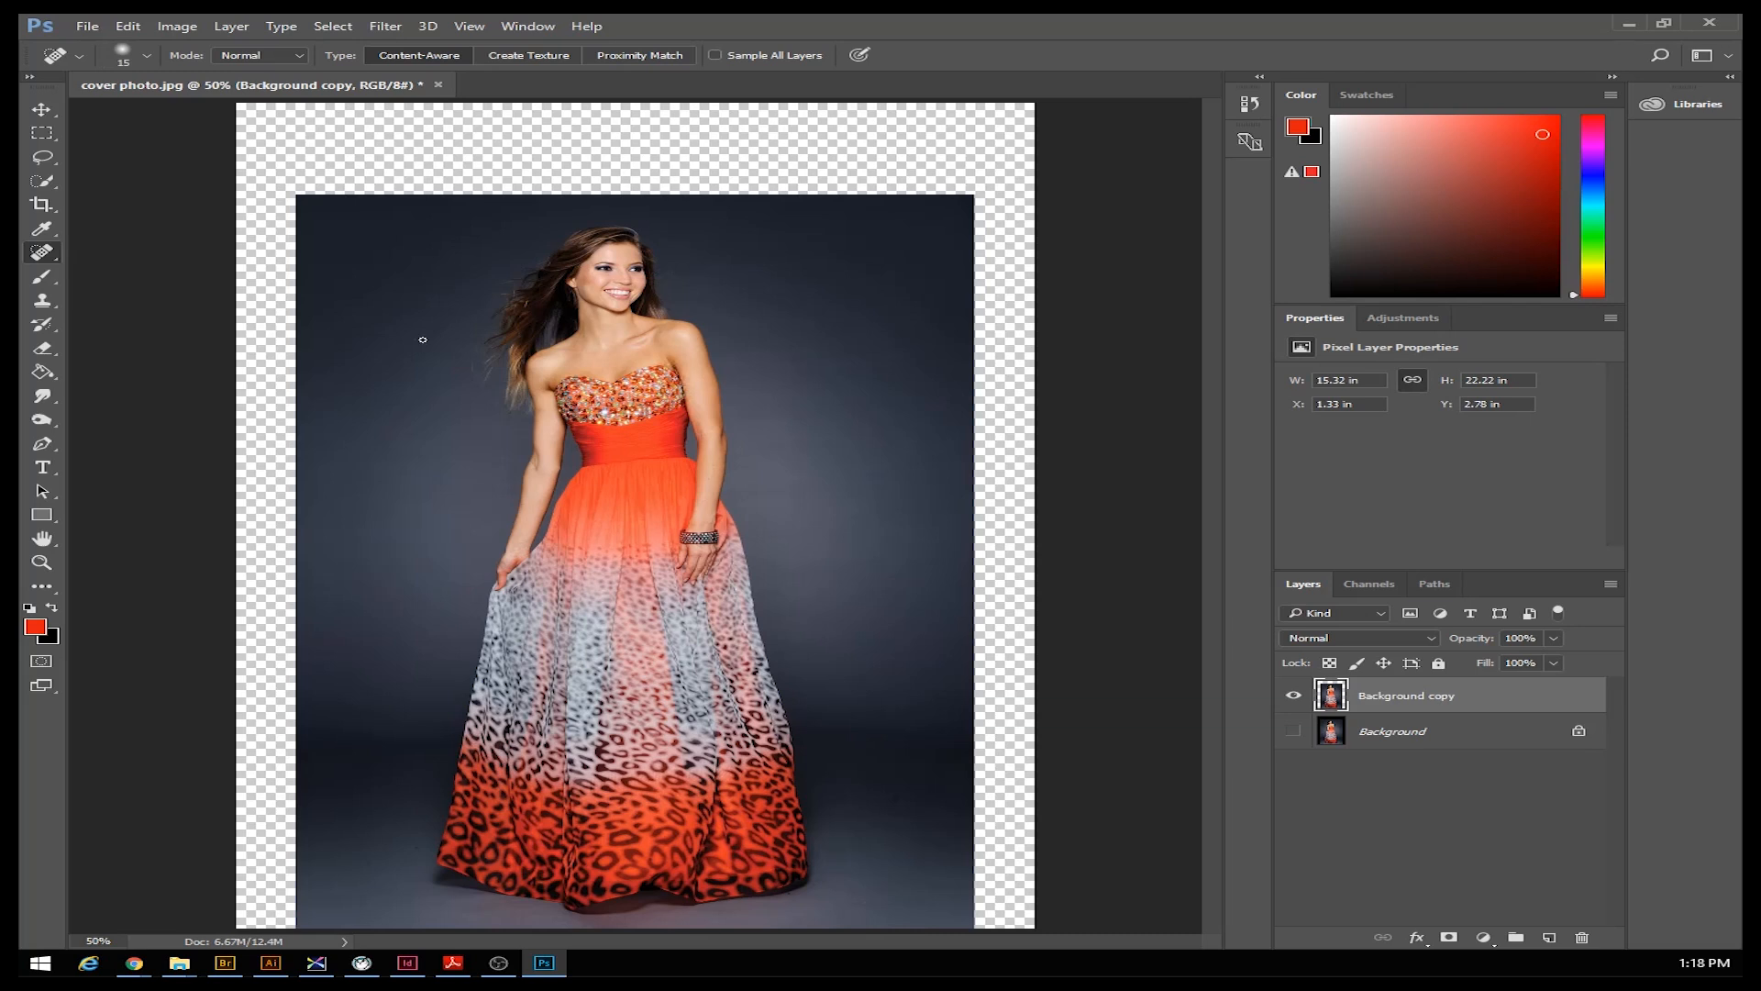
Stretch the duplicated layer with Content-Aware Scale to both canvas sides and slightly upward, to about 18 by 22.97 in
{"action": "left_click", "coordinate": [129, 26]}
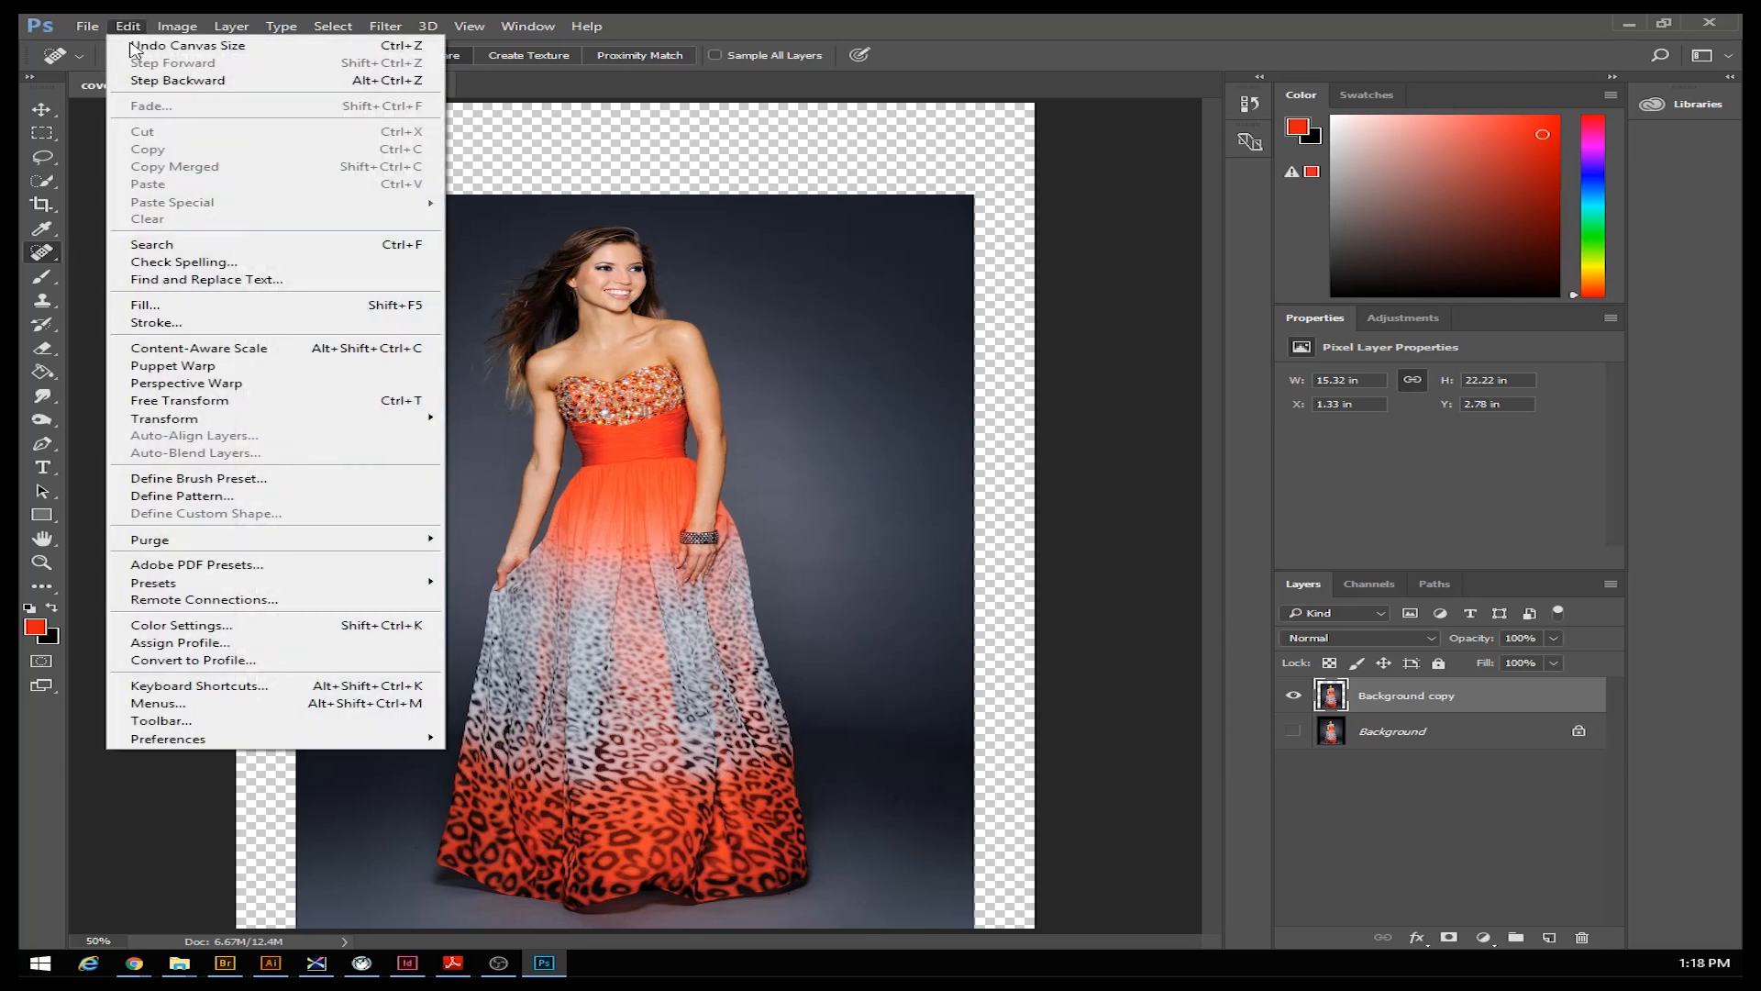
{"action": "left_click", "coordinate": [259, 357]}
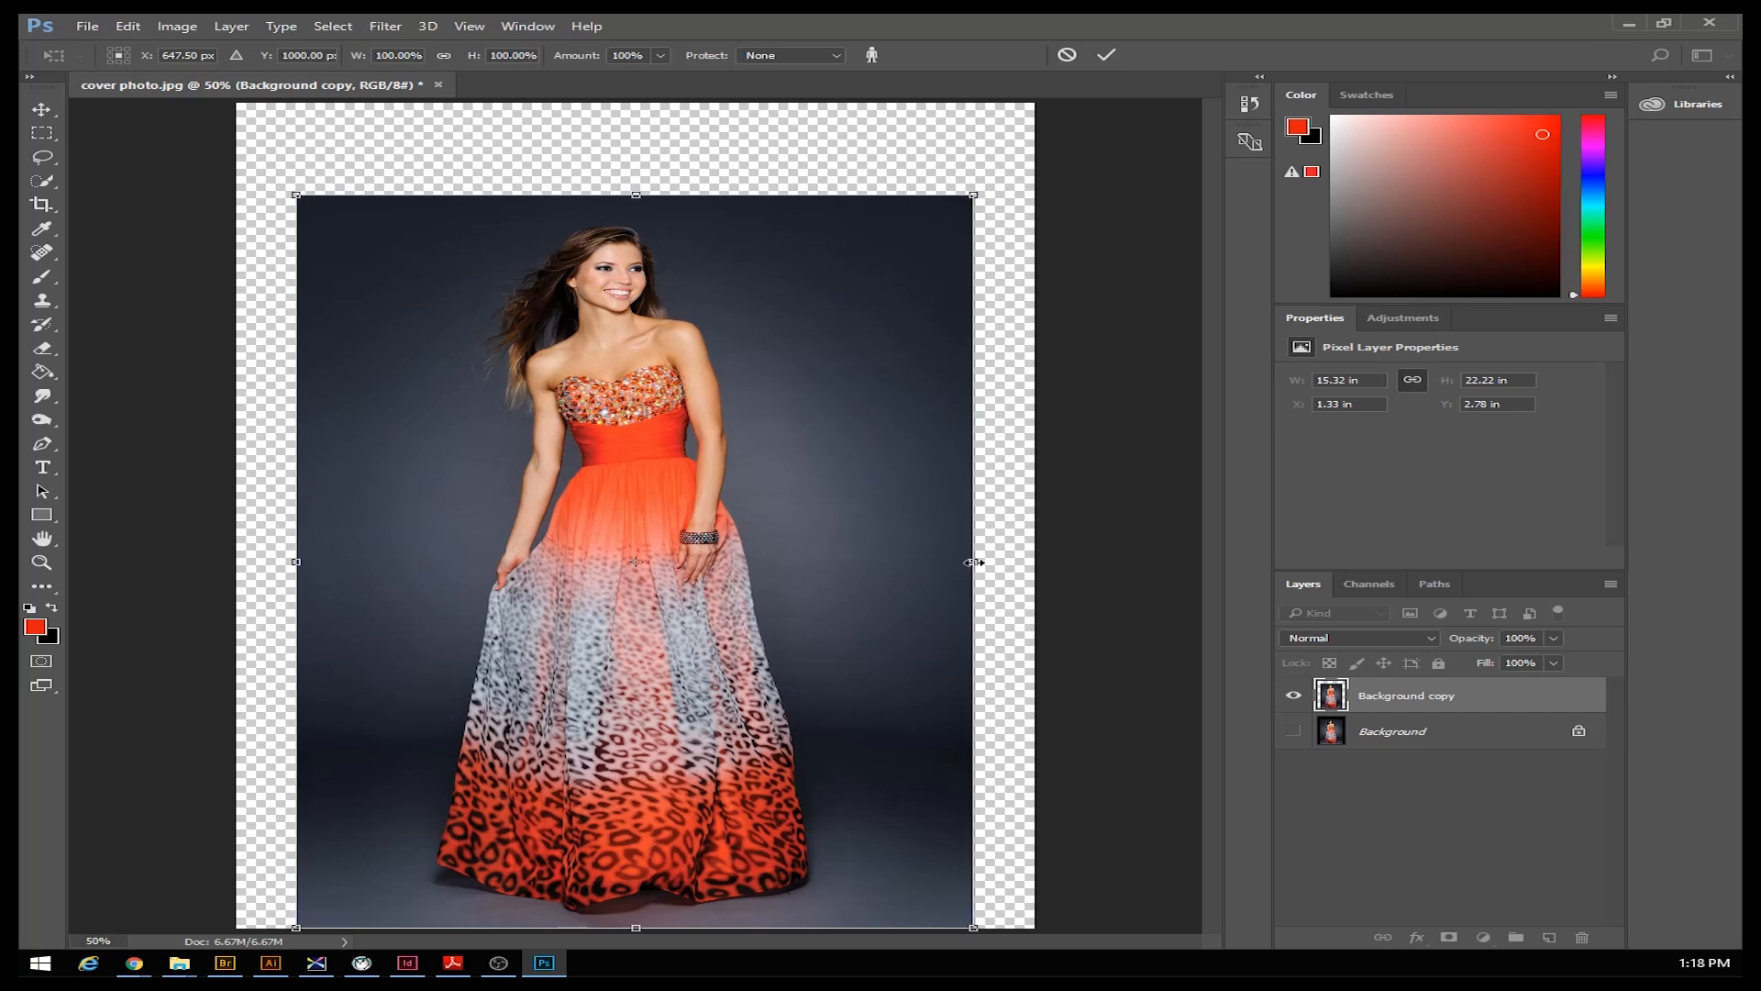
{"action": "left_click_drag", "start_coordinate": [974, 562], "coordinate": [1034, 551]}
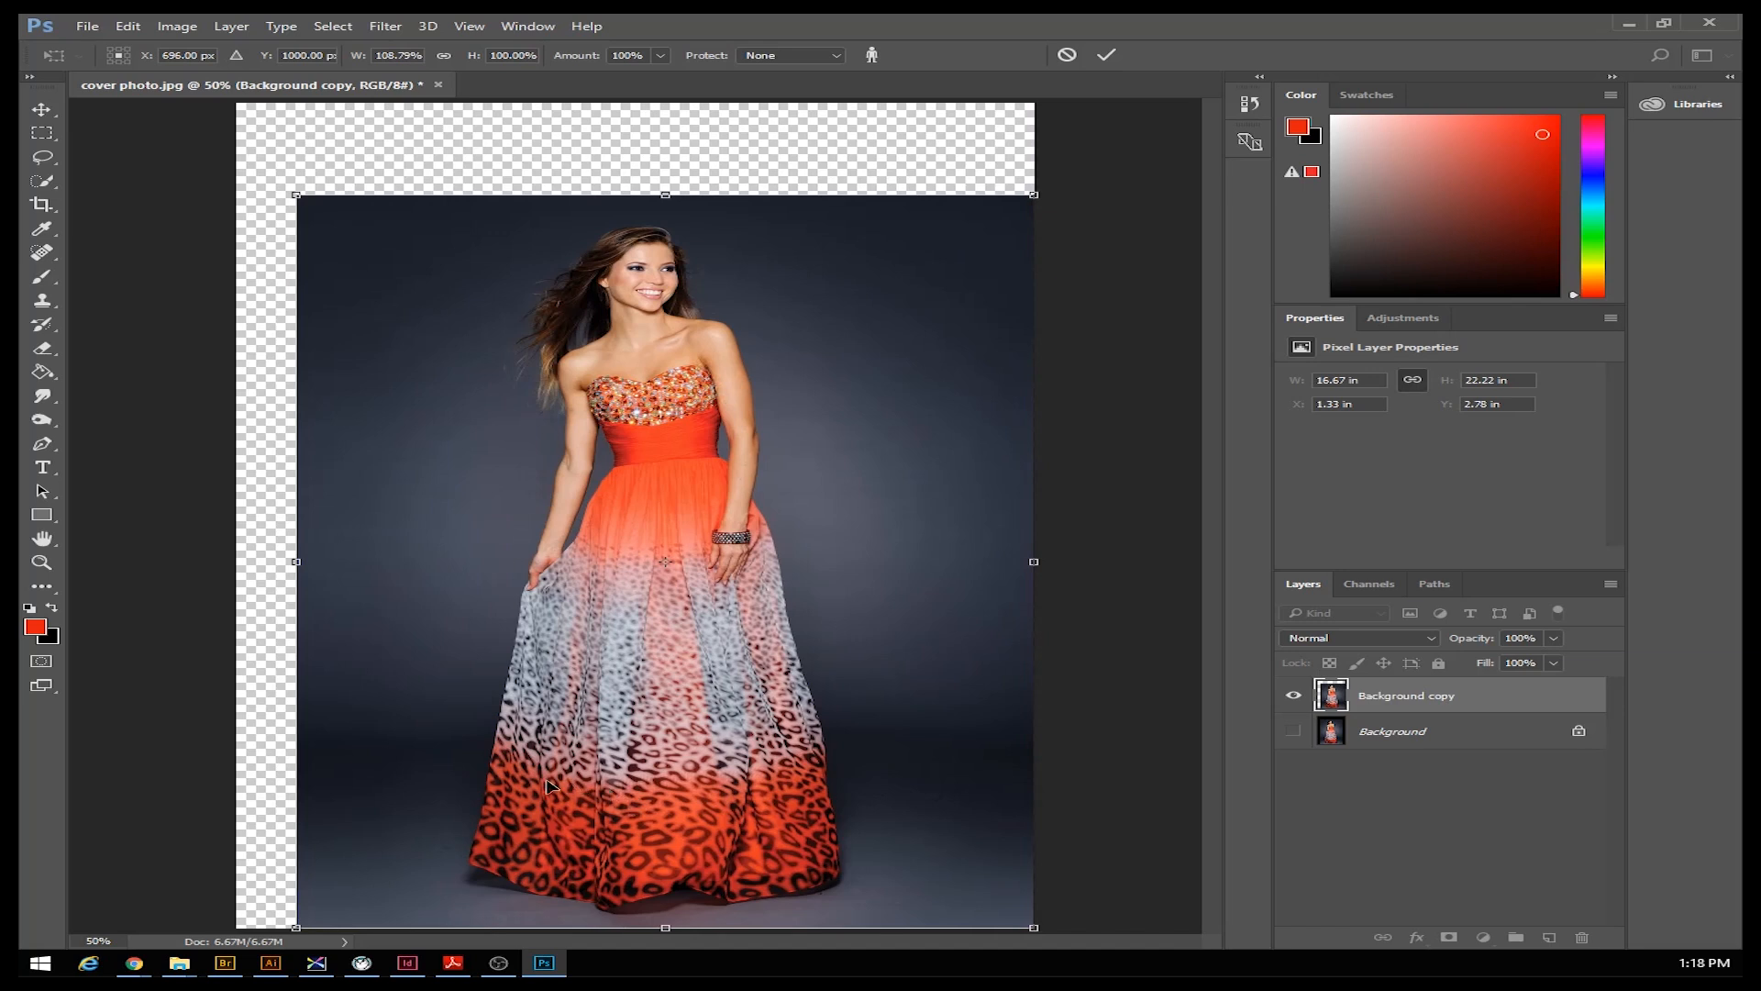
{"action": "left_click_drag", "start_coordinate": [295, 562], "coordinate": [227, 568]}
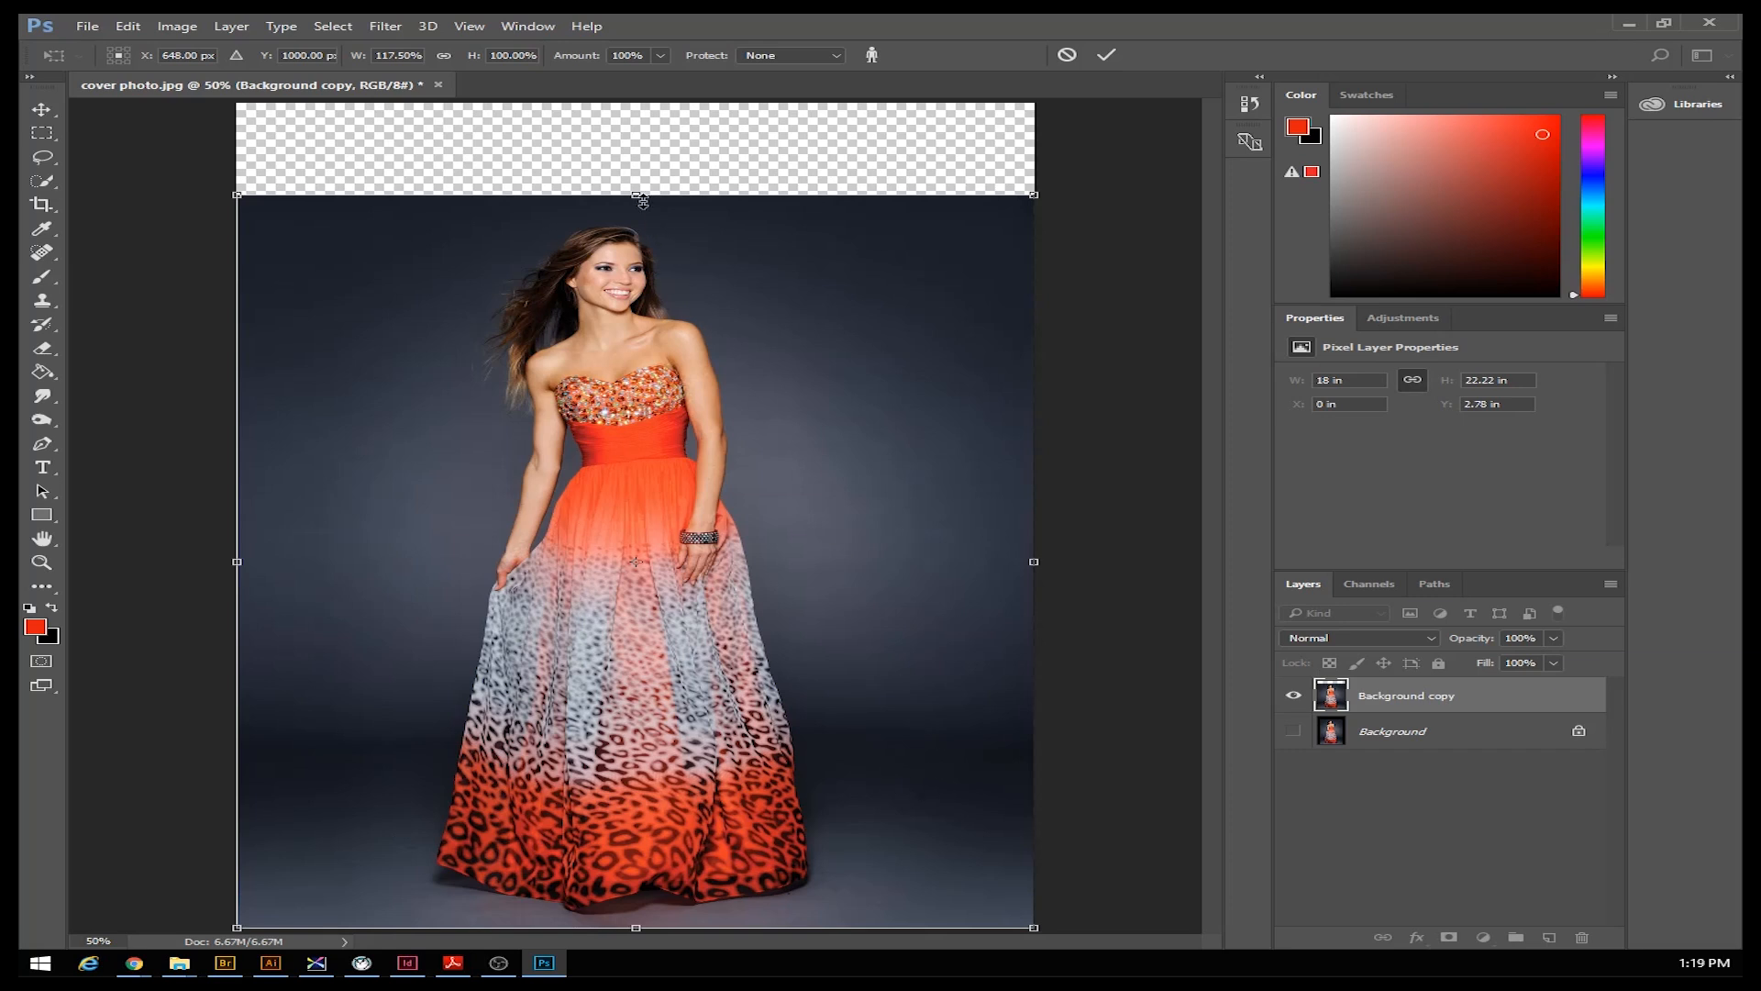
{"action": "left_click_drag", "start_coordinate": [636, 194], "coordinate": [635, 154]}
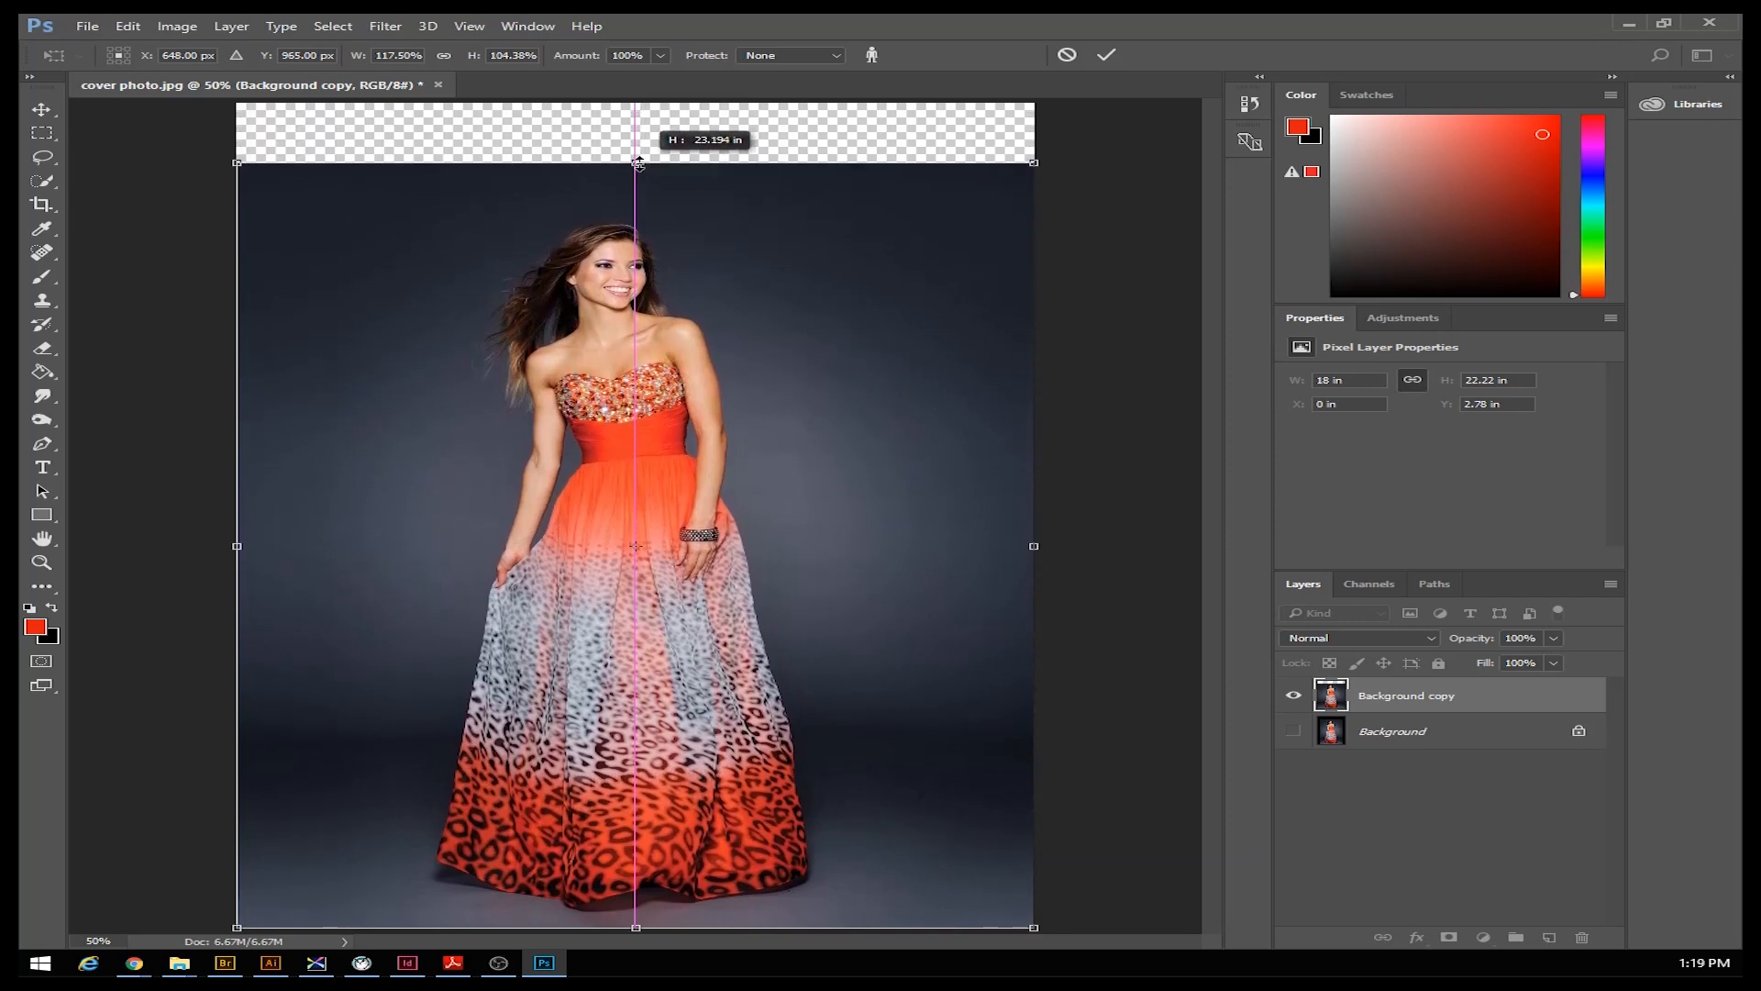
{"action": "left_click_drag", "start_coordinate": [639, 163], "coordinate": [638, 163]}
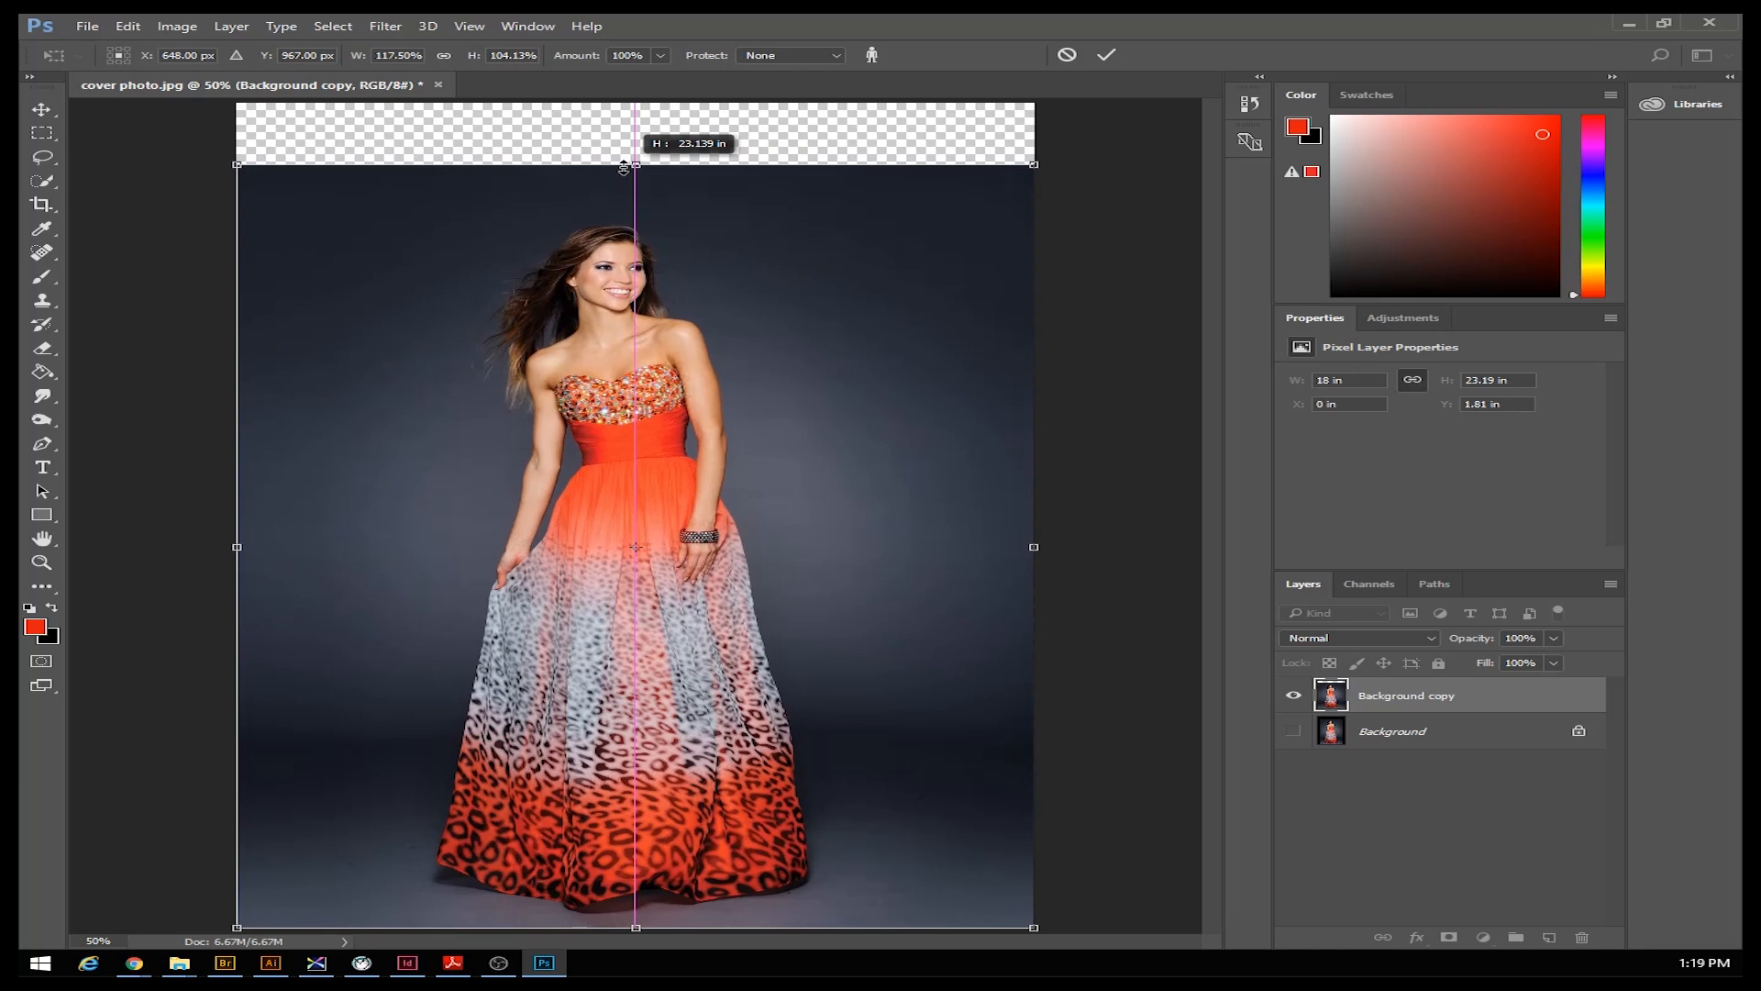
{"action": "mouse_move", "coordinate": [624, 168]}
{"action": "left_mouse_down"}
{"action": "mouse_move", "coordinate": [631, 103]}
{"action": "mouse_move", "coordinate": [633, 151]}
{"action": "mouse_move", "coordinate": [623, 108]}
{"action": "mouse_move", "coordinate": [629, 158]}
{"action": "mouse_move", "coordinate": [608, 126]}
{"action": "mouse_move", "coordinate": [629, 103]}
{"action": "mouse_move", "coordinate": [628, 156]}
{"action": "mouse_move", "coordinate": [605, 176]}
{"action": "left_mouse_up"}
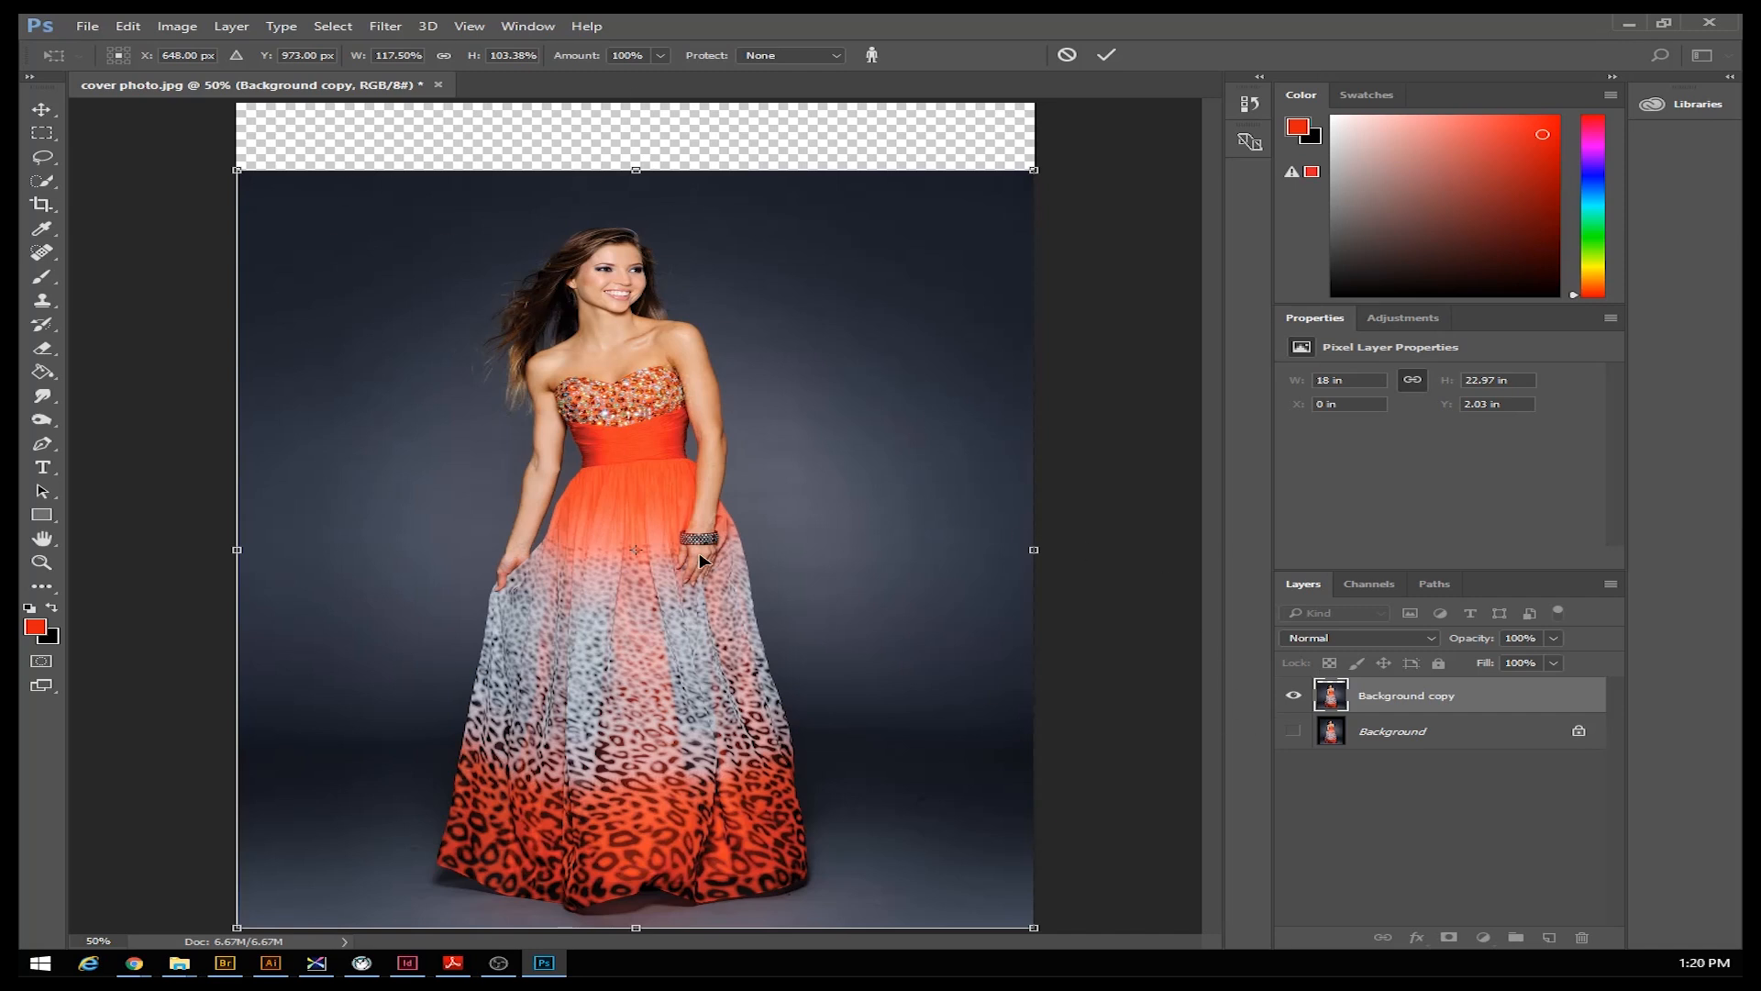
{"action": "left_click", "coordinate": [1108, 57]}
{"action": "key", "text": "j"}
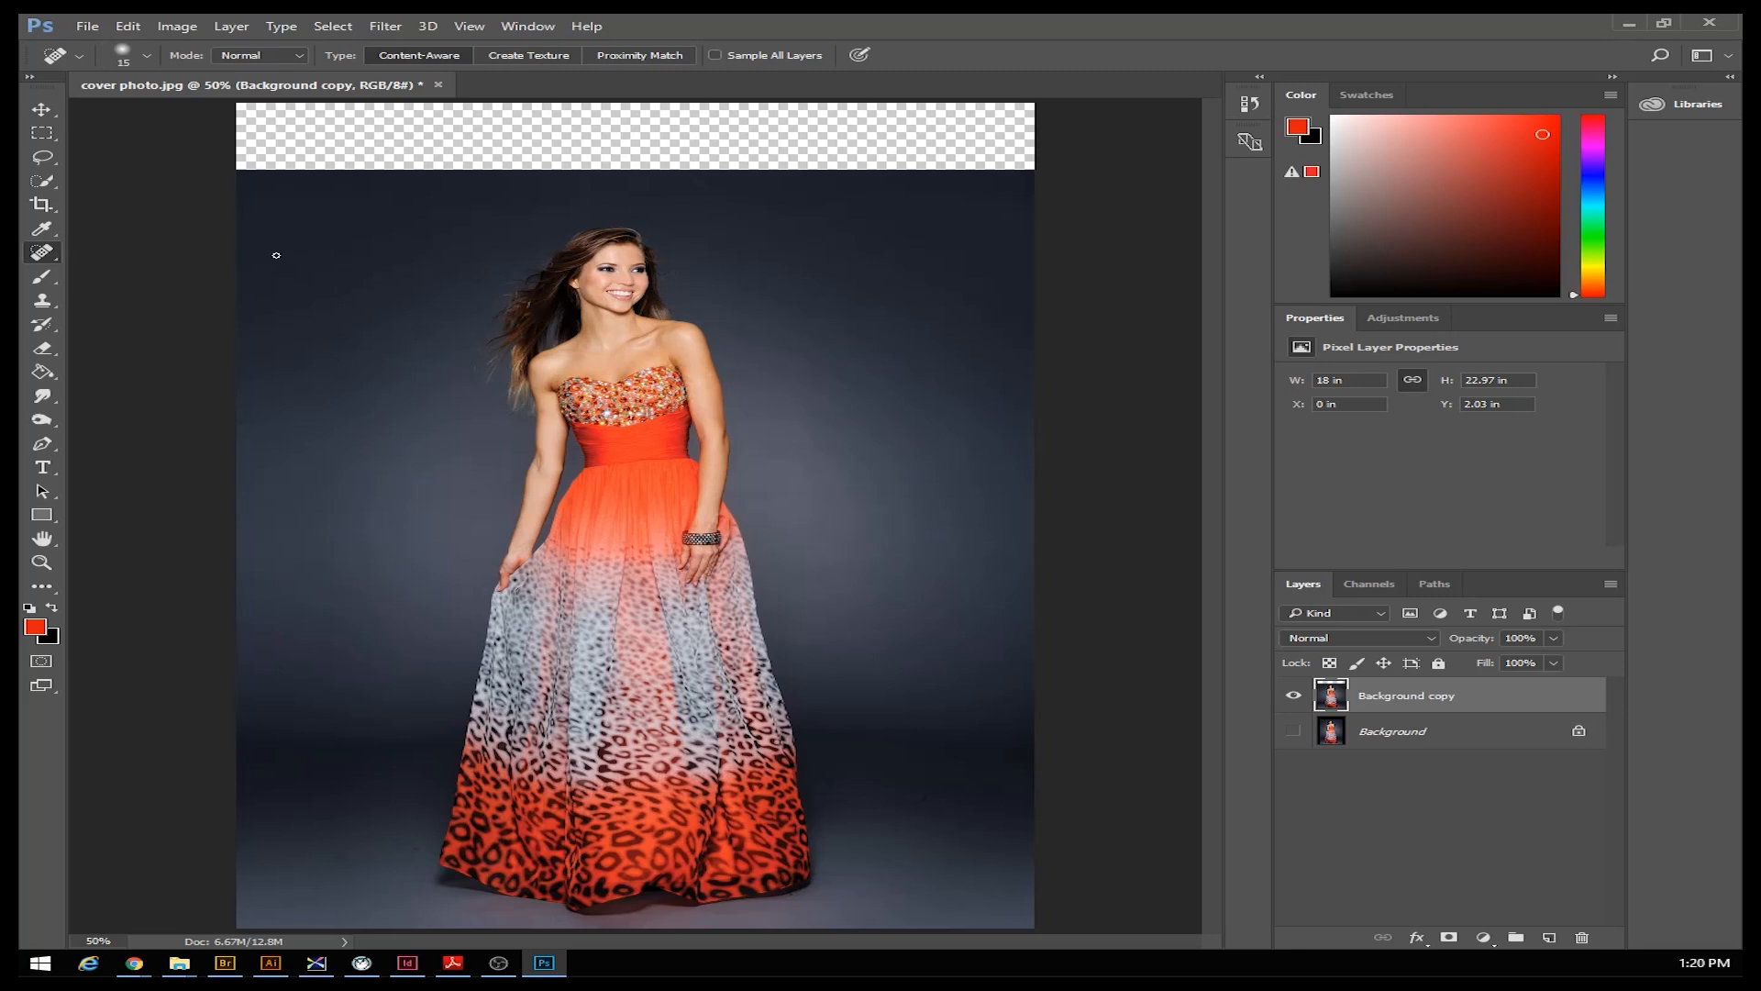
Select the empty strip above the photo with the Rectangular Marquee, fill it using Content-Aware, and deselect it
{"action": "left_click", "coordinate": [42, 137]}
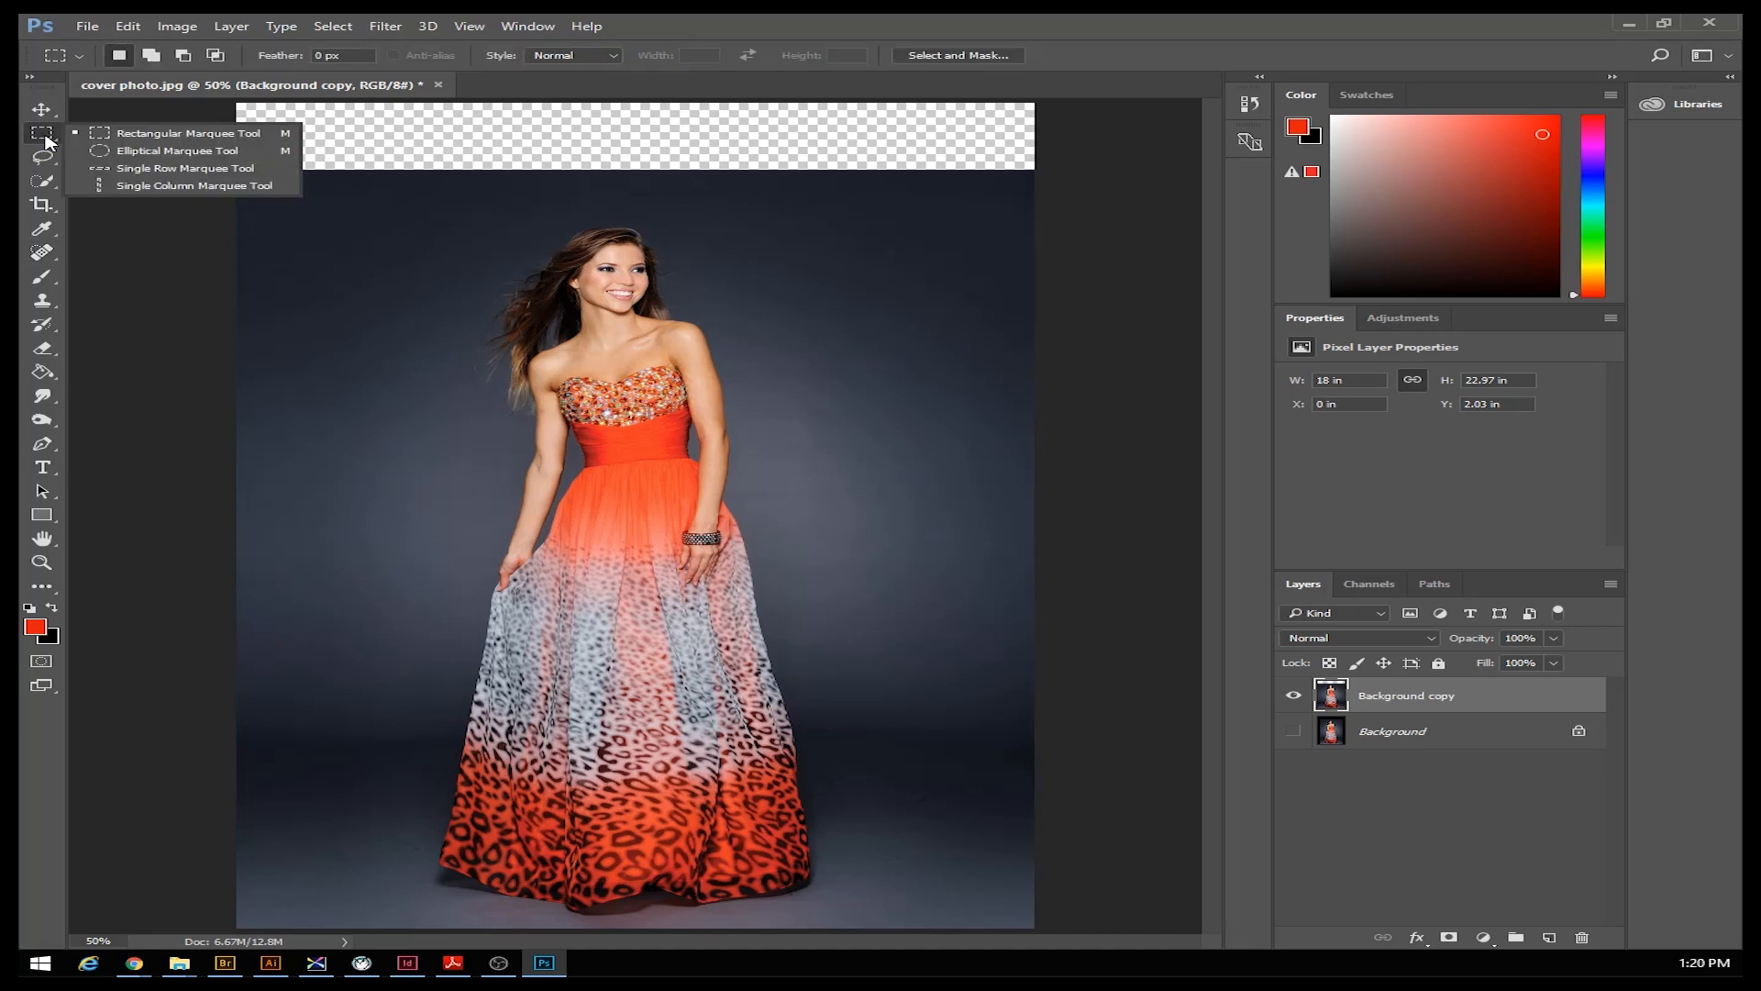
{"action": "left_click", "coordinate": [346, 121]}
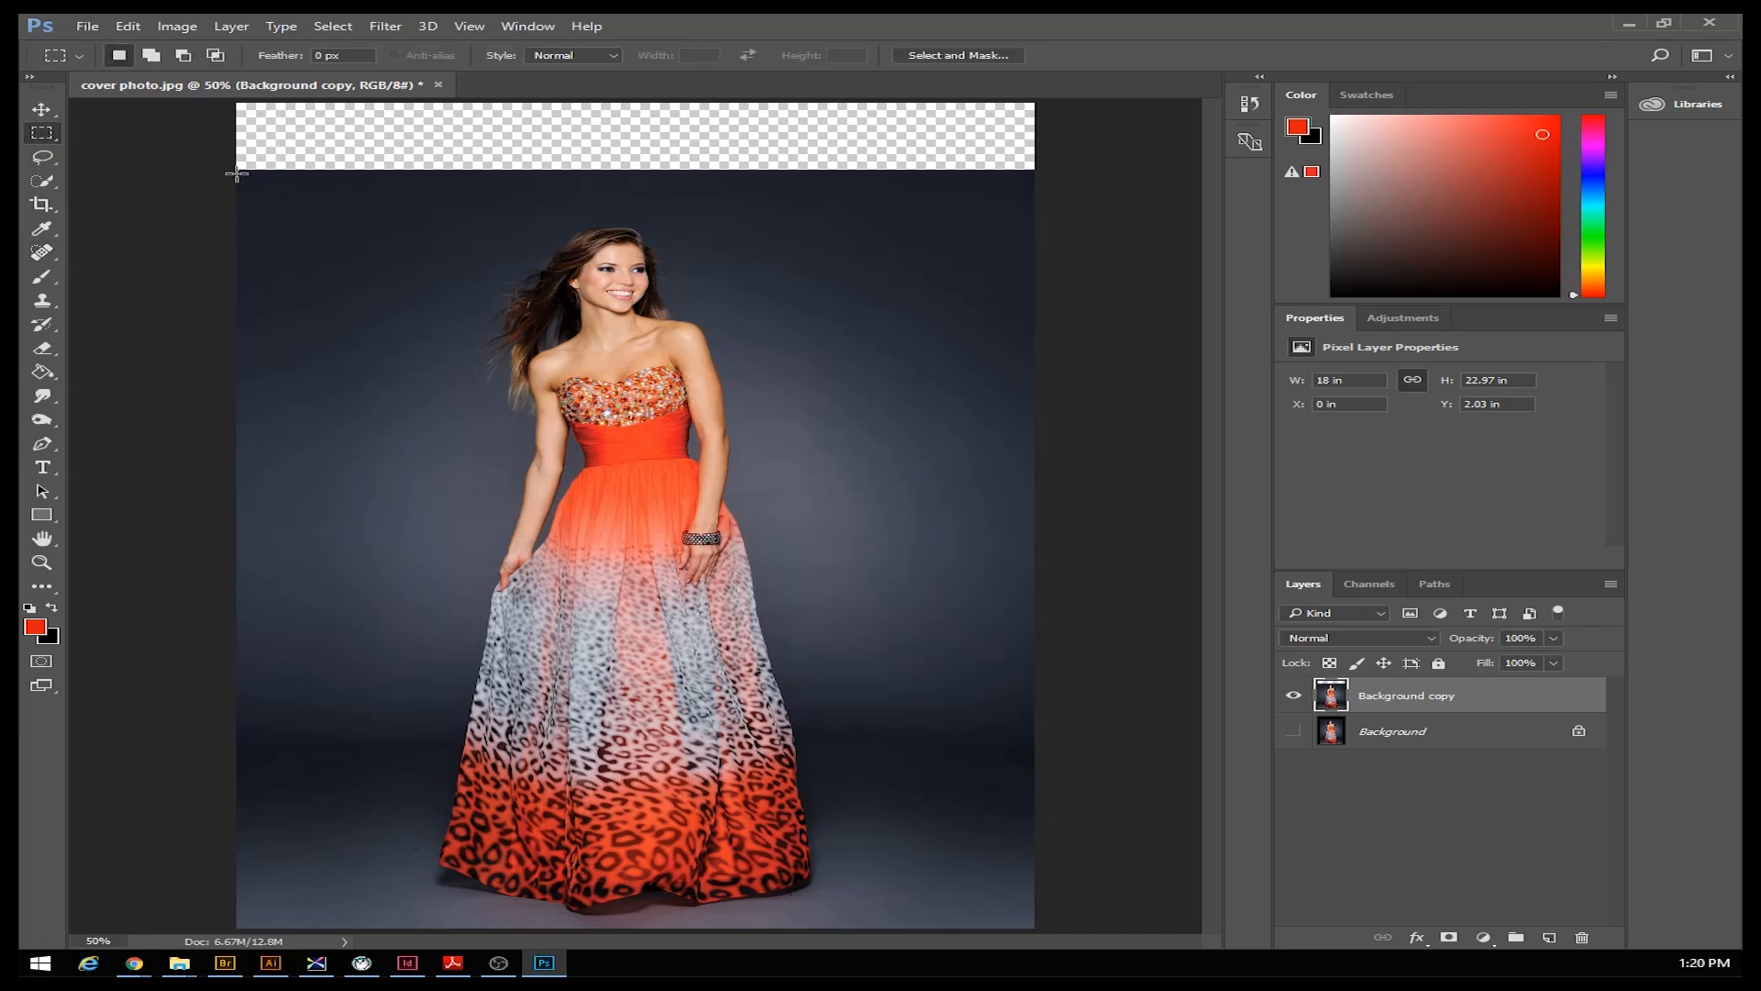
{"action": "left_click_drag", "start_coordinate": [233, 174], "coordinate": [1046, 57]}
{"action": "right_click", "coordinate": [762, 149]}
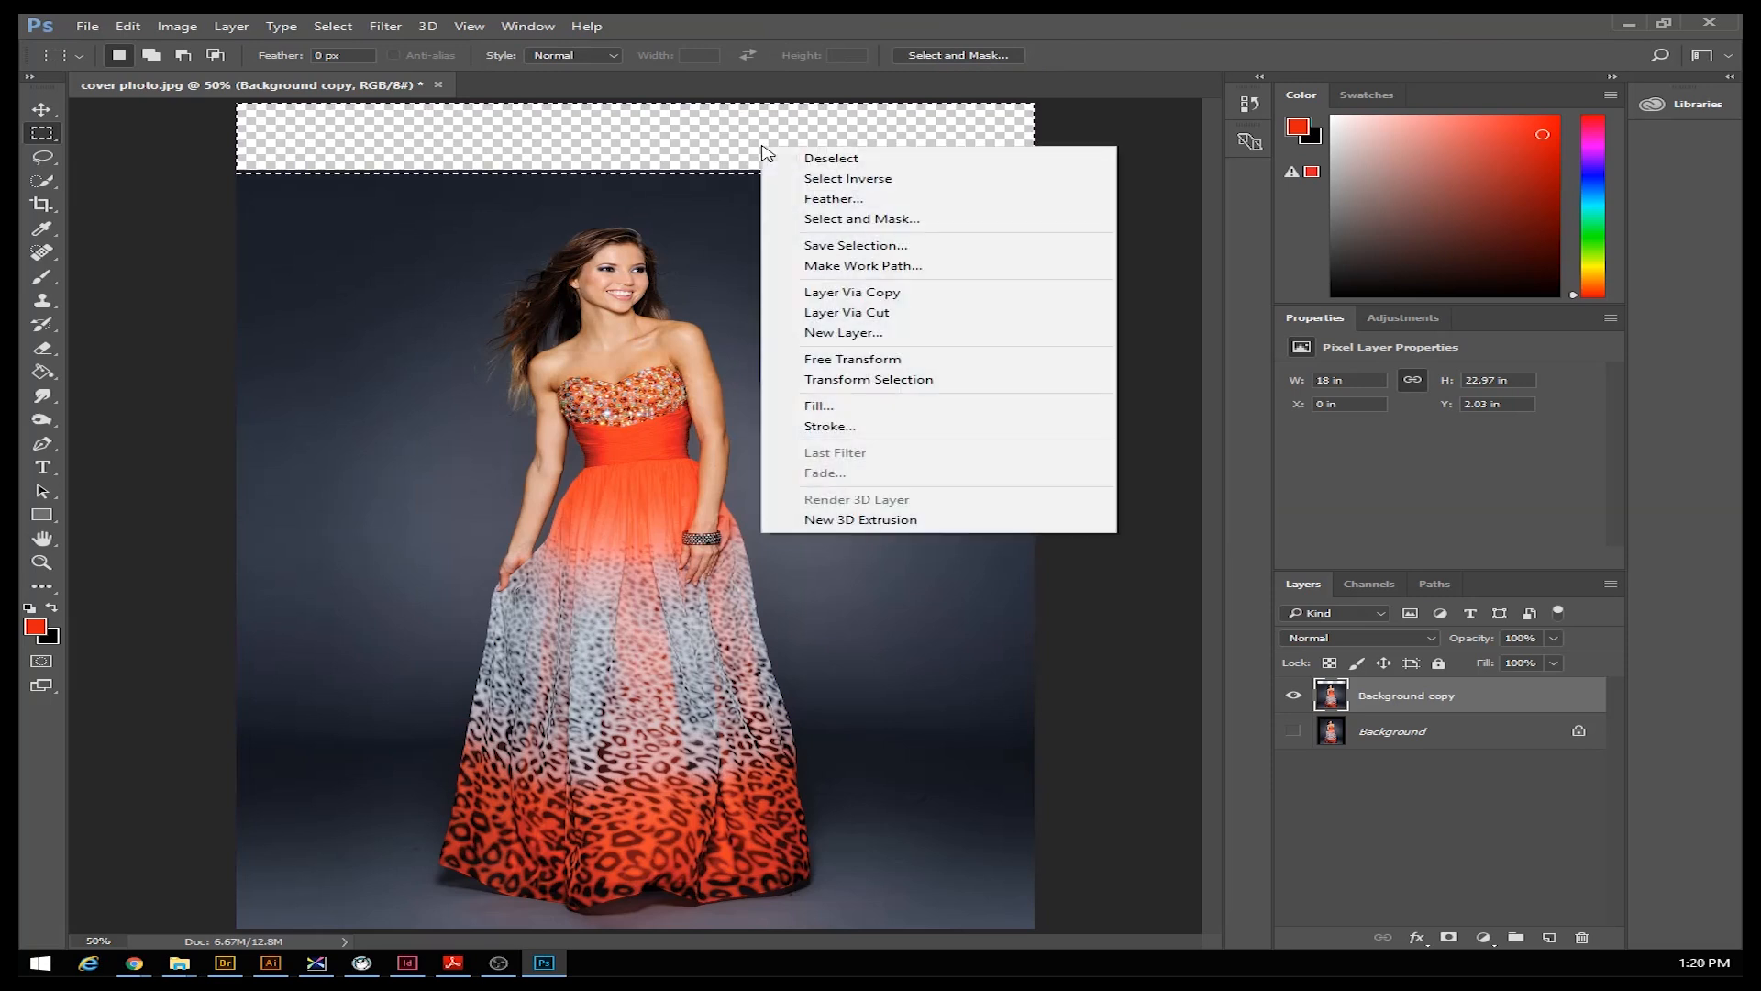
{"action": "left_click", "coordinate": [860, 415]}
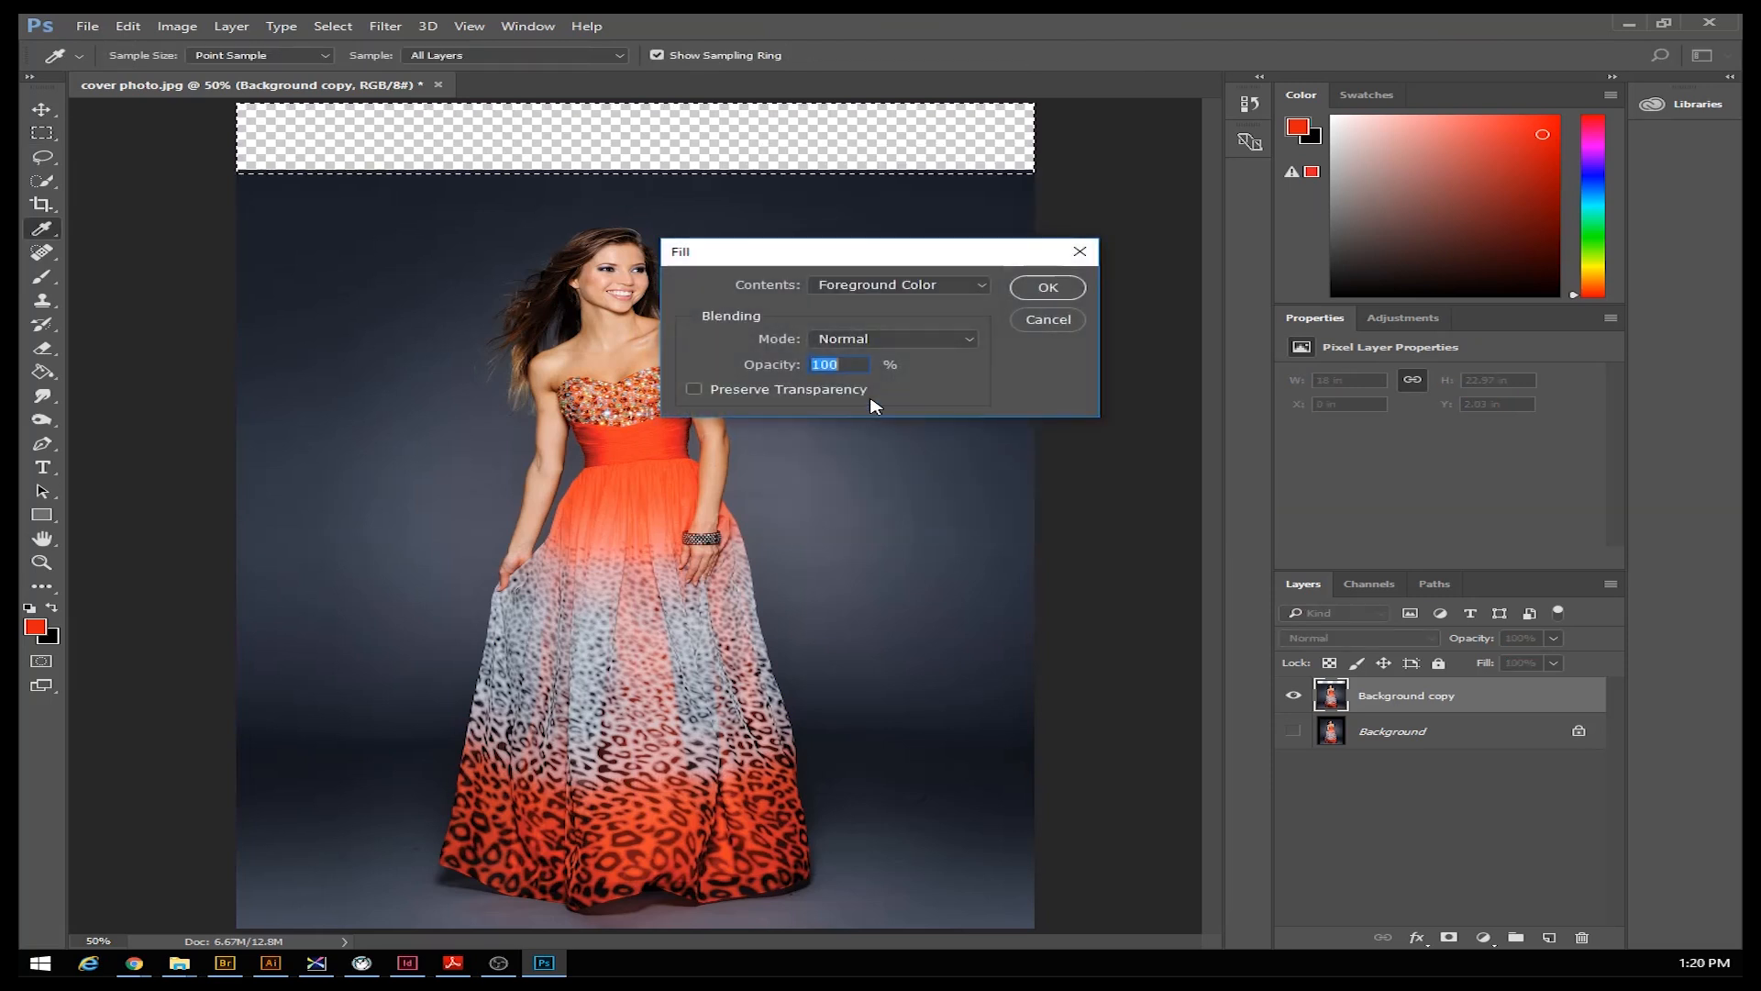
{"action": "left_click", "coordinate": [955, 287]}
{"action": "left_click", "coordinate": [911, 354]}
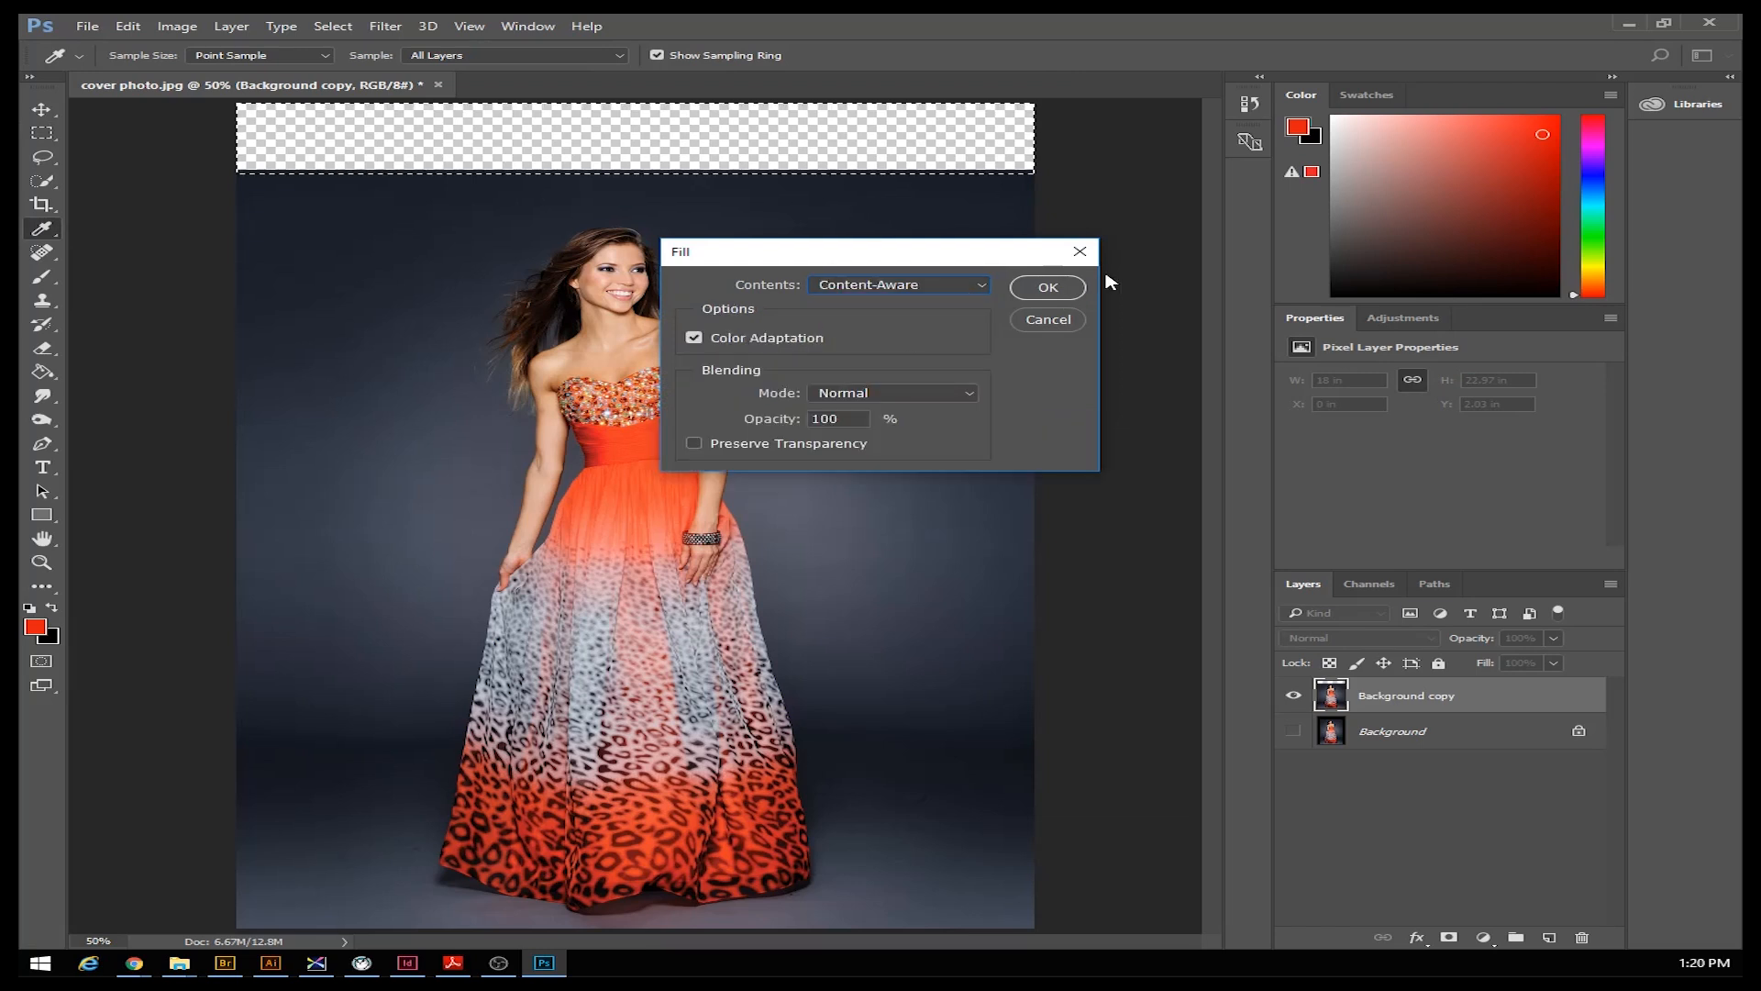
{"action": "left_click", "coordinate": [1045, 288]}
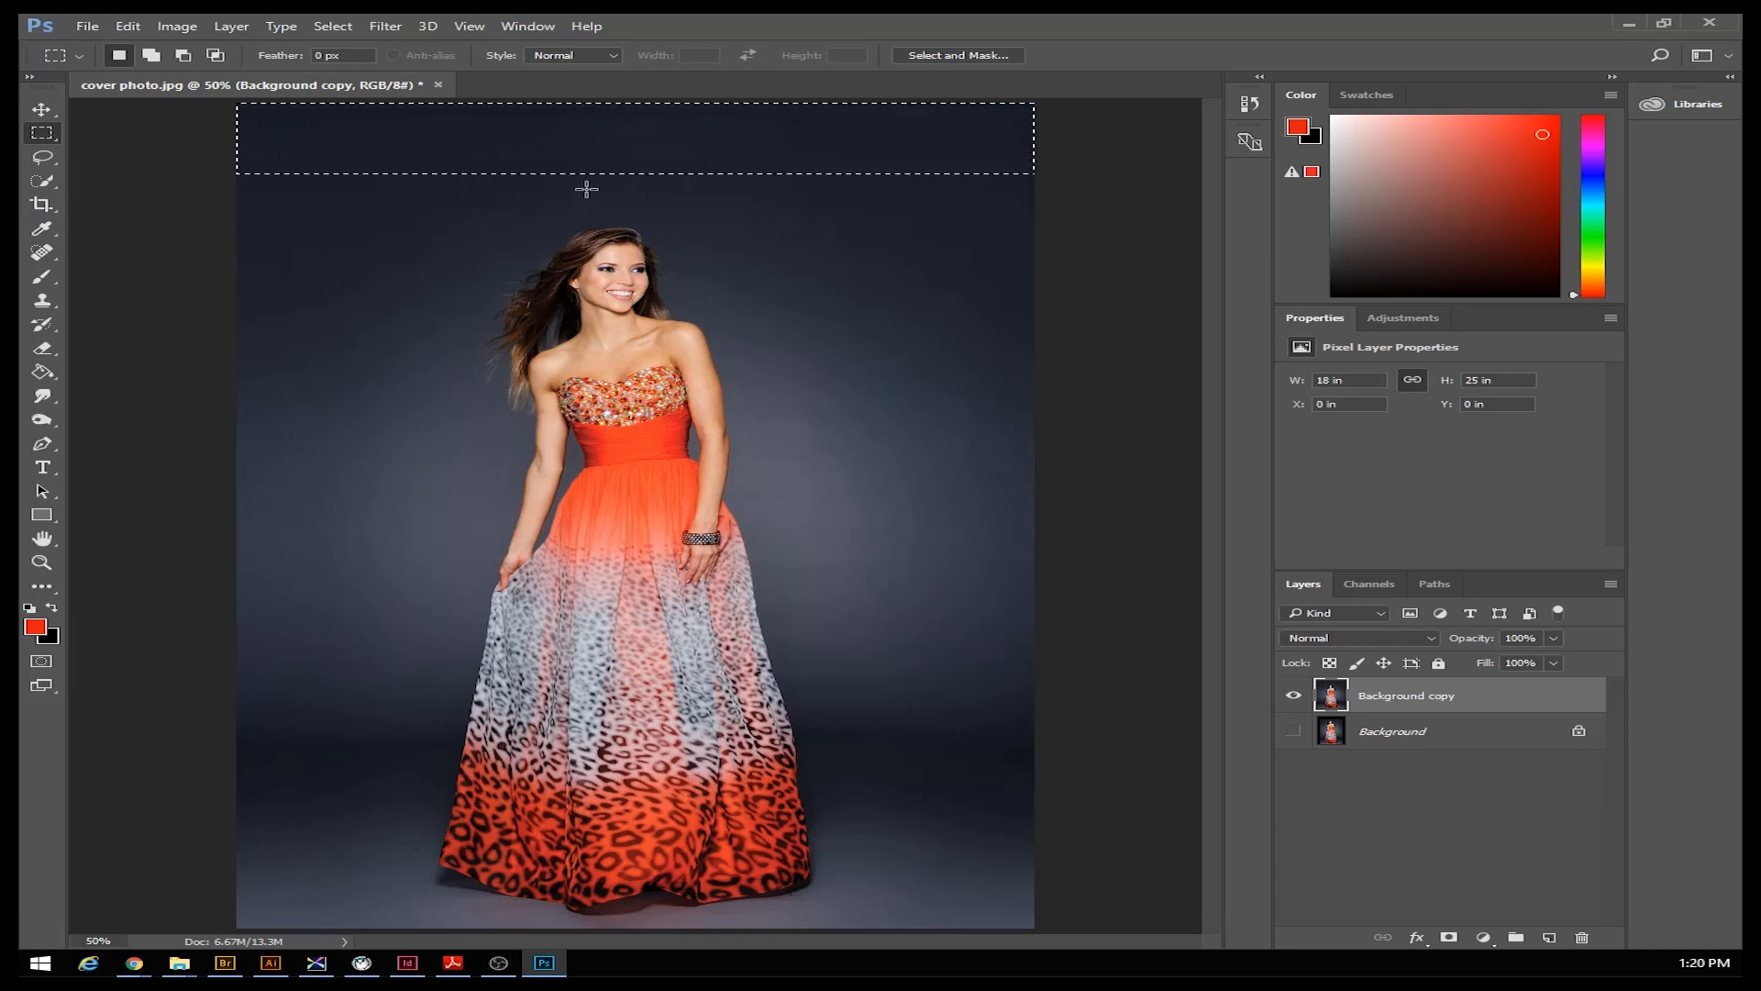
{"action": "left_click", "coordinate": [216, 210]}
Save a JPEG copy over cover photo.jpg in the Indesign folder at Maximum quality 12, Baseline ("Standard")
{"action": "left_click", "coordinate": [87, 26]}
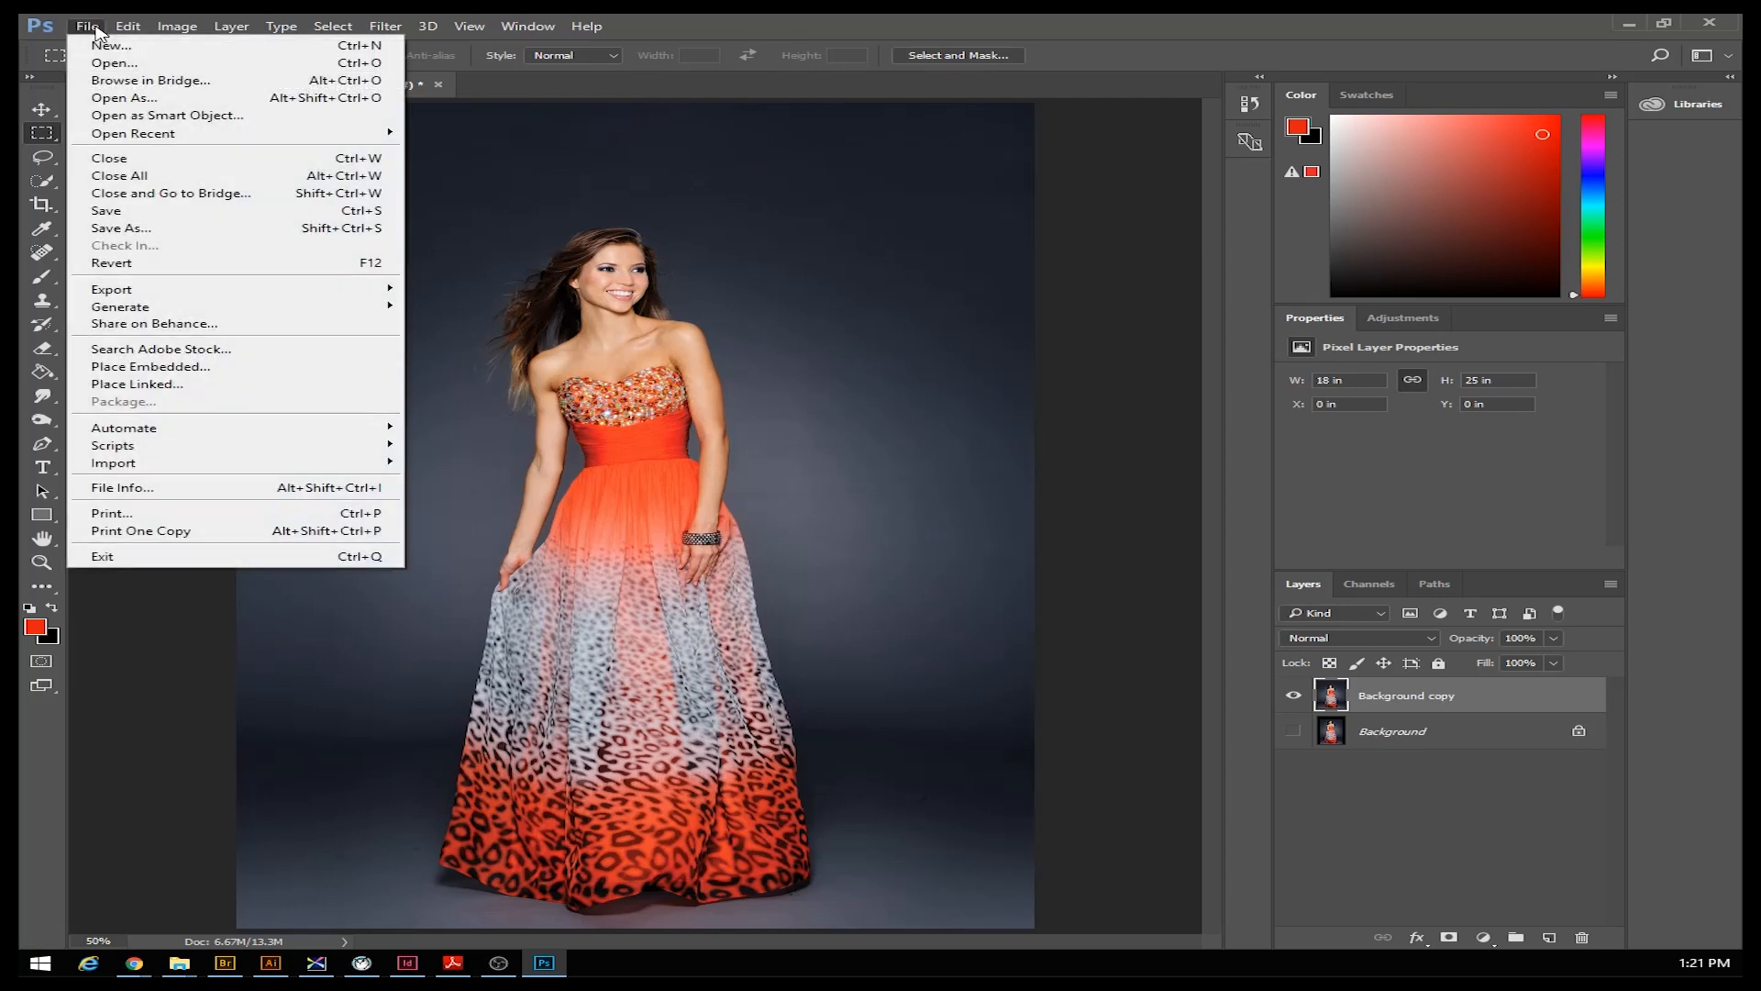
{"action": "left_click", "coordinate": [102, 228]}
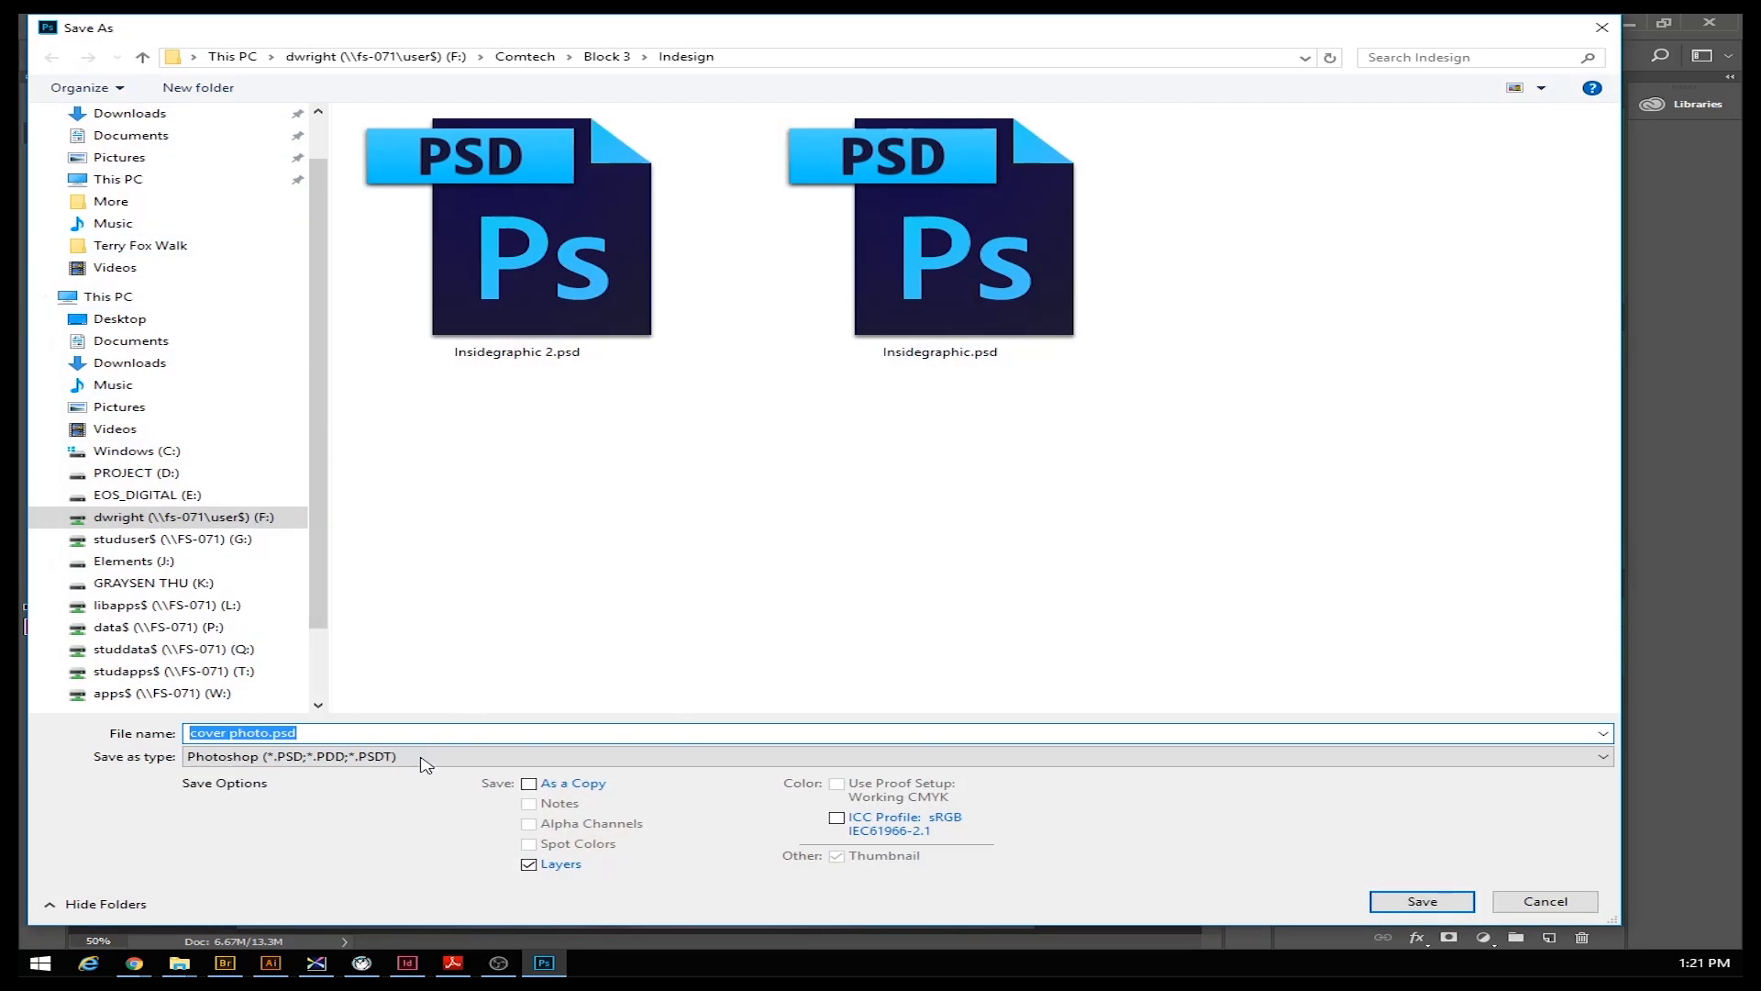
{"action": "left_click", "coordinate": [281, 759]}
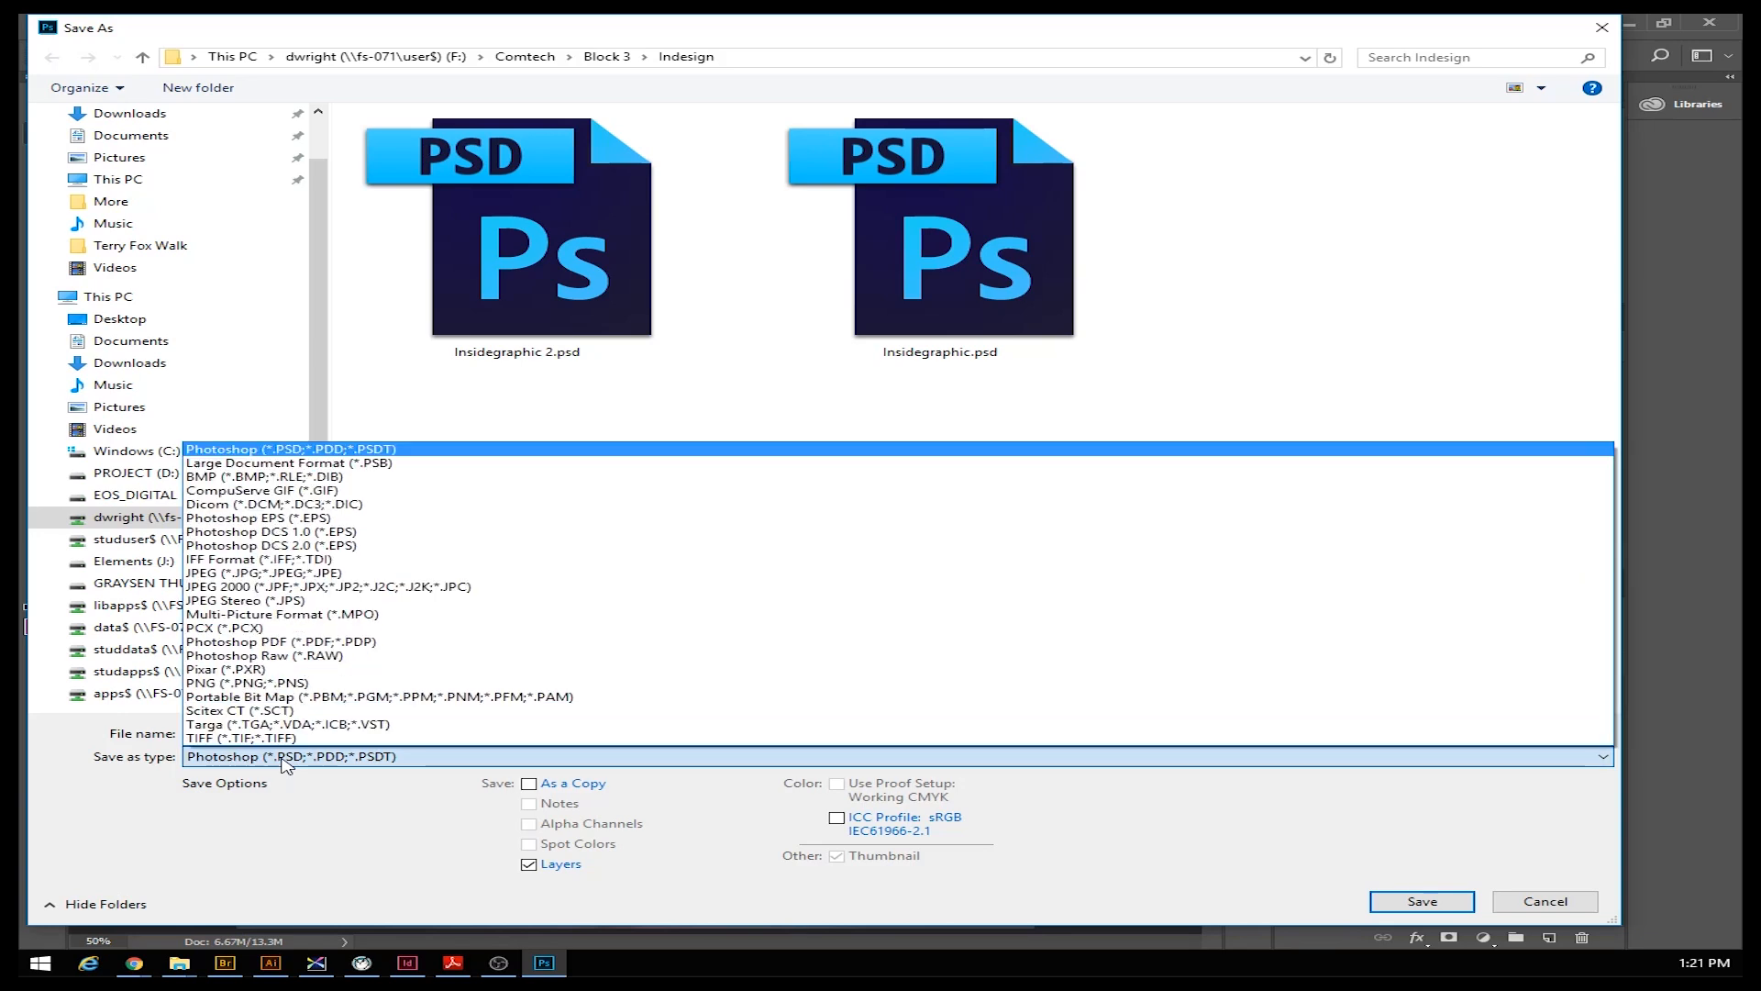
{"action": "left_click", "coordinate": [232, 573]}
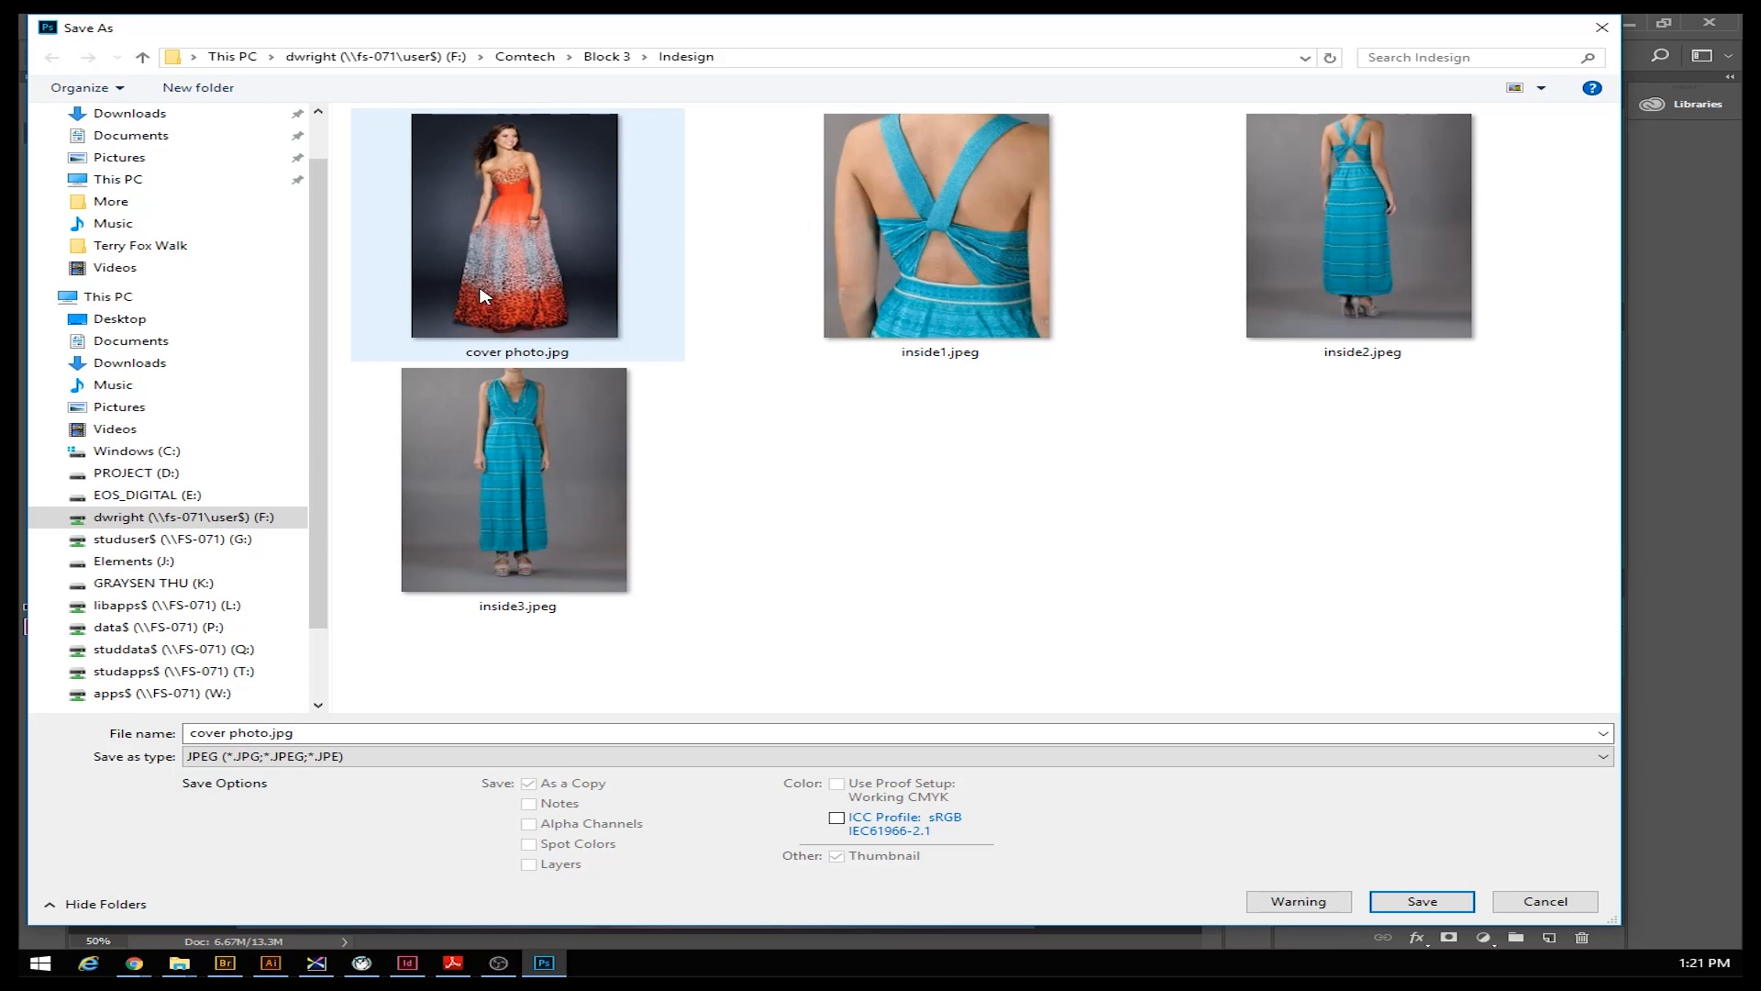
{"action": "left_click", "coordinate": [1421, 904]}
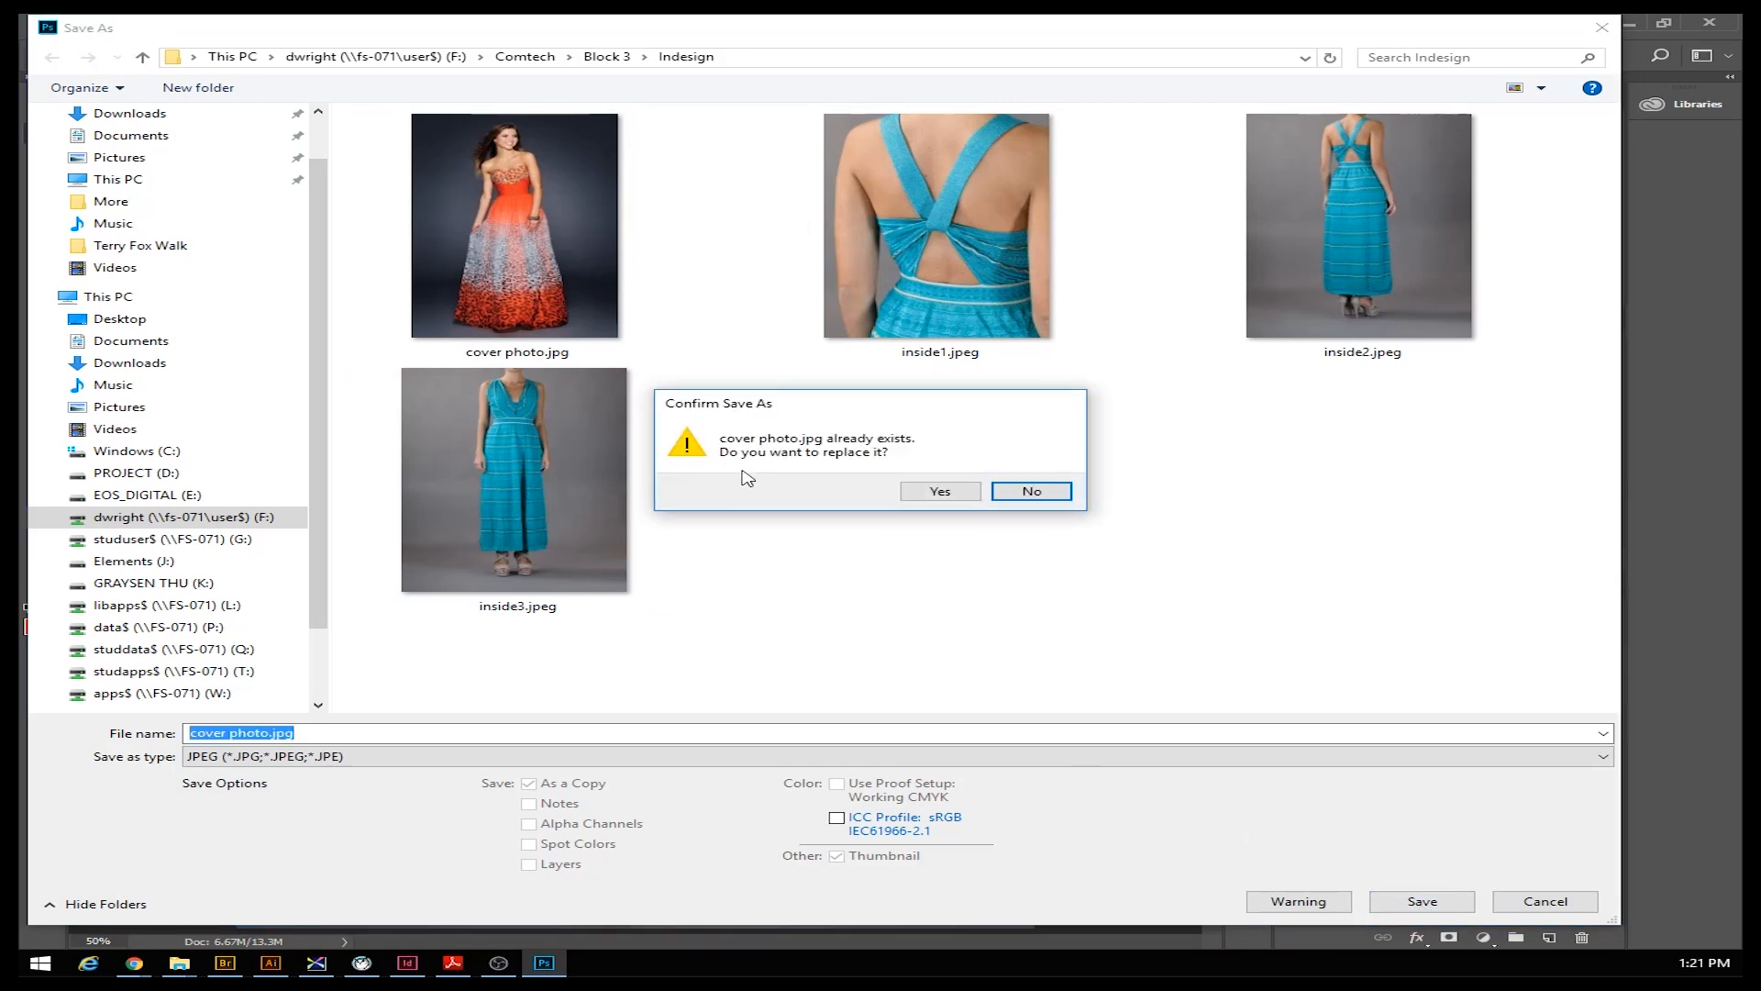
{"action": "left_click", "coordinate": [945, 491]}
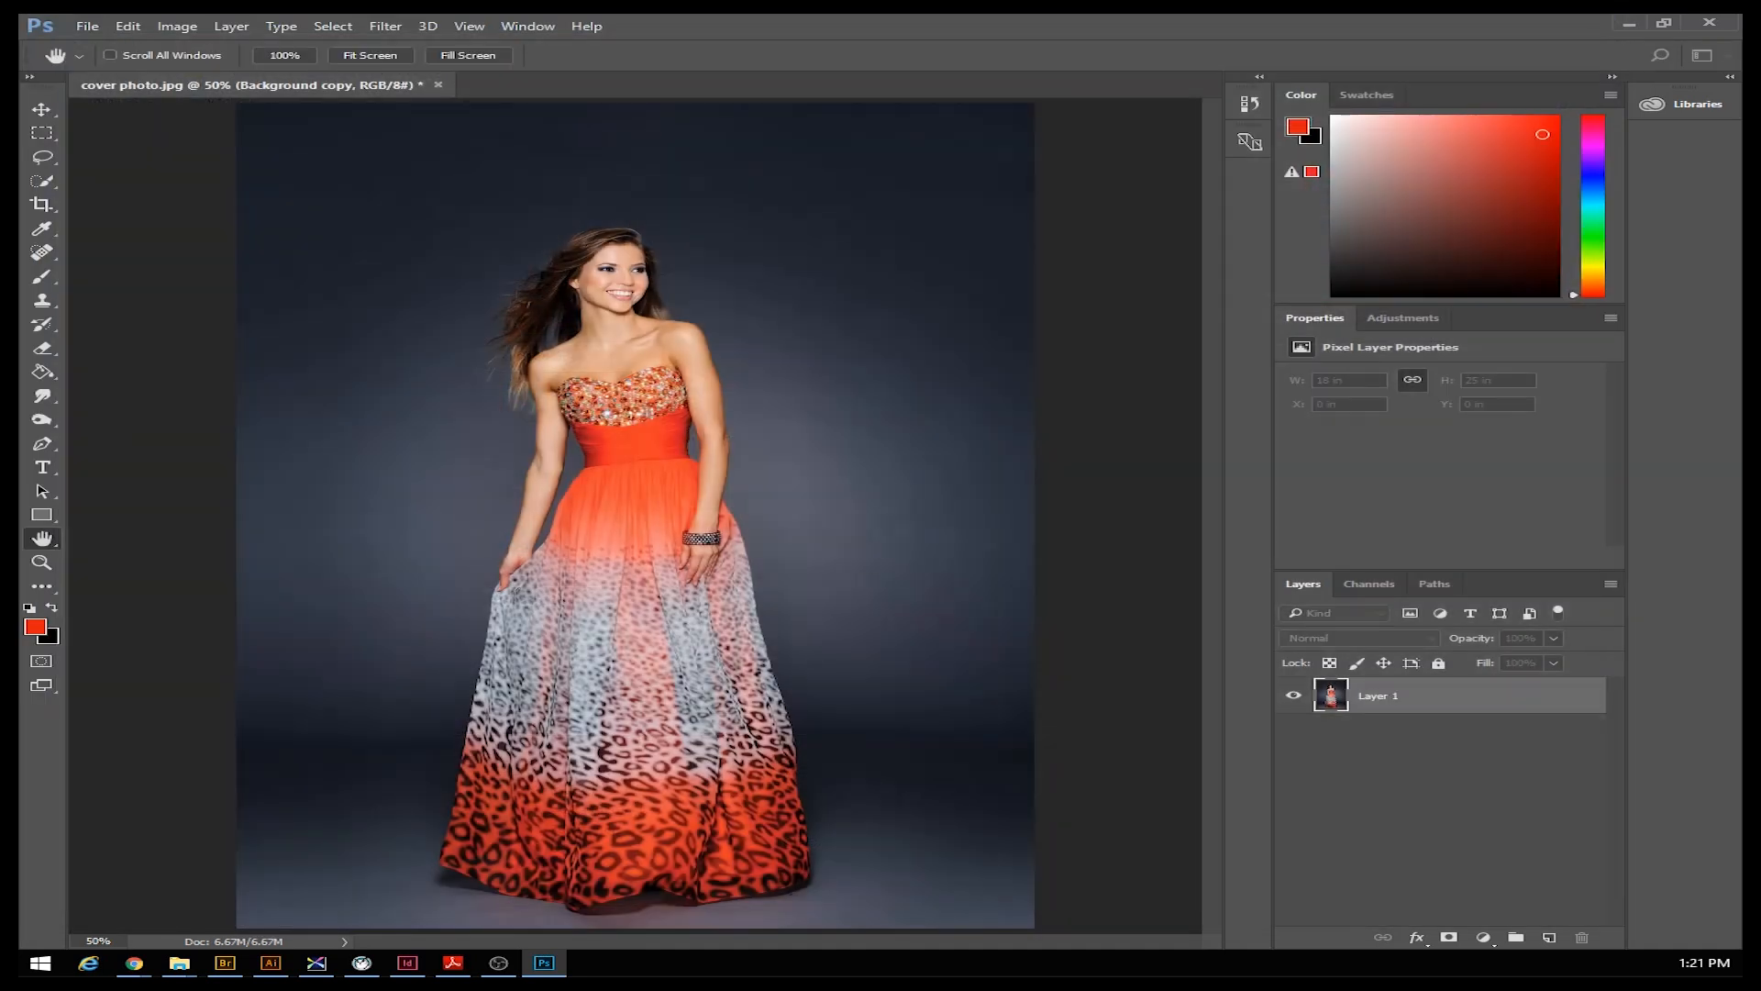
{"action": "left_click_drag", "start_coordinate": [521, 204], "coordinate": [1138, 171]}
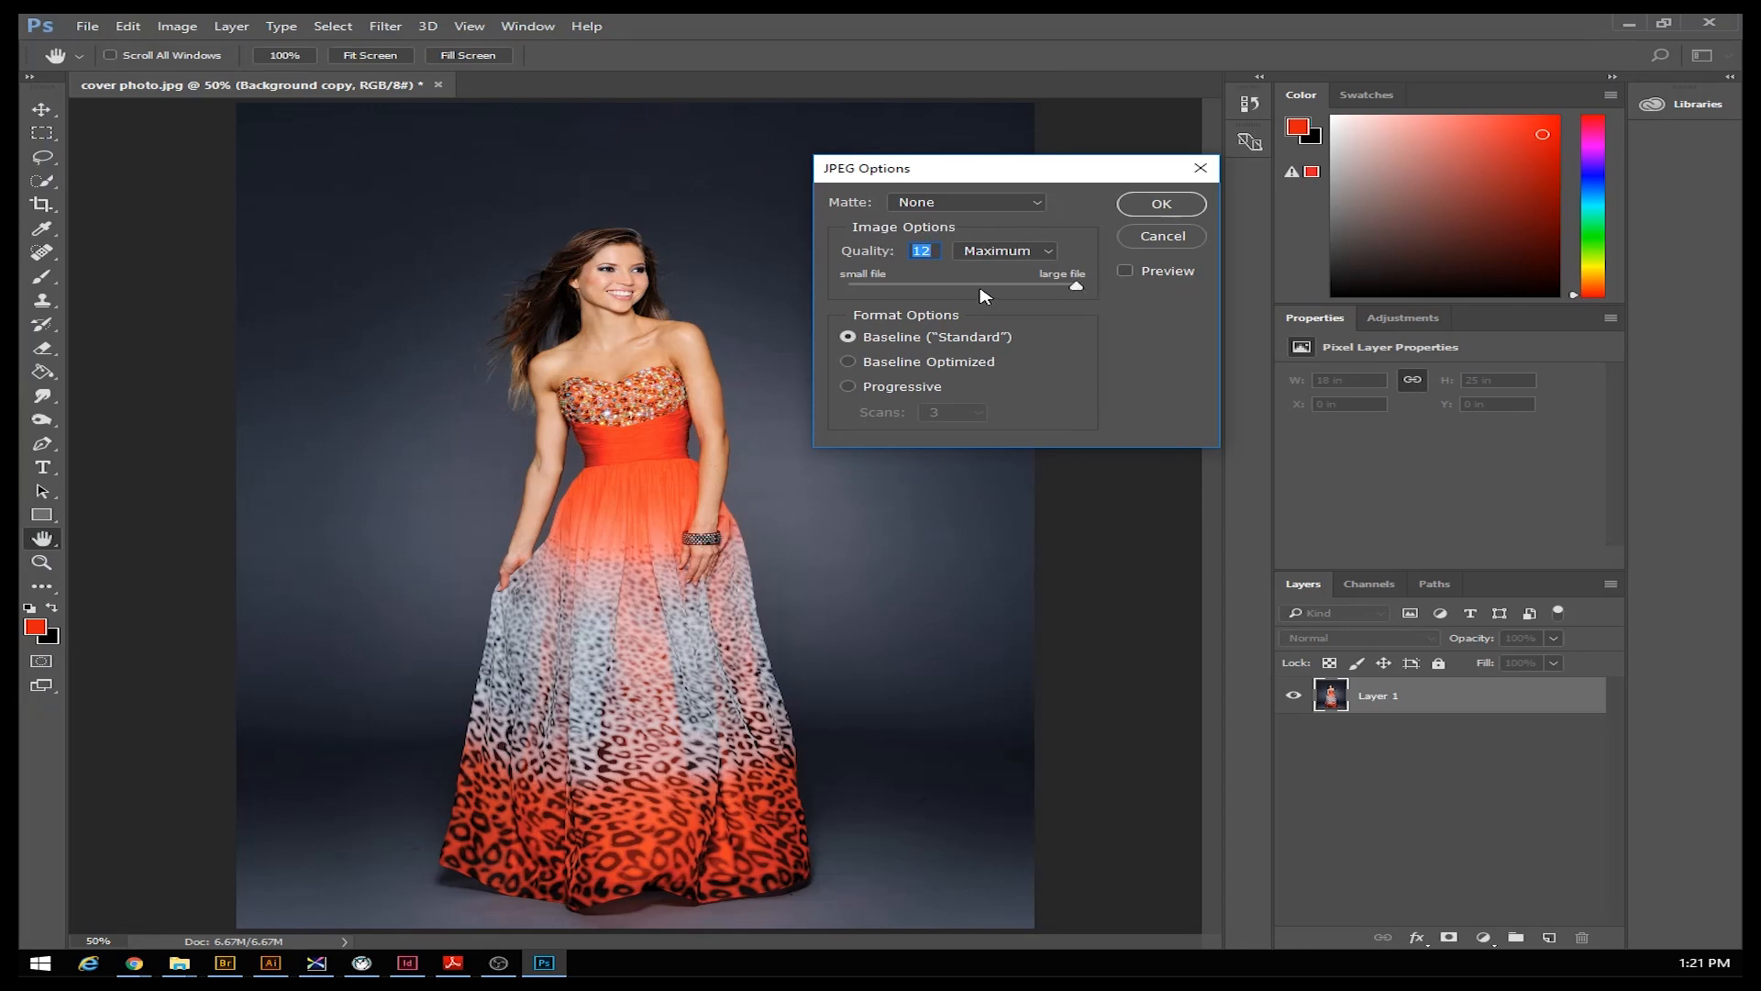
{"action": "mouse_move", "coordinate": [1076, 286]}
{"action": "left_mouse_down"}
{"action": "mouse_move", "coordinate": [970, 287]}
{"action": "mouse_move", "coordinate": [1077, 286]}
{"action": "left_mouse_up"}
{"action": "left_click", "coordinate": [1161, 204]}
{"action": "key", "text": "m"}
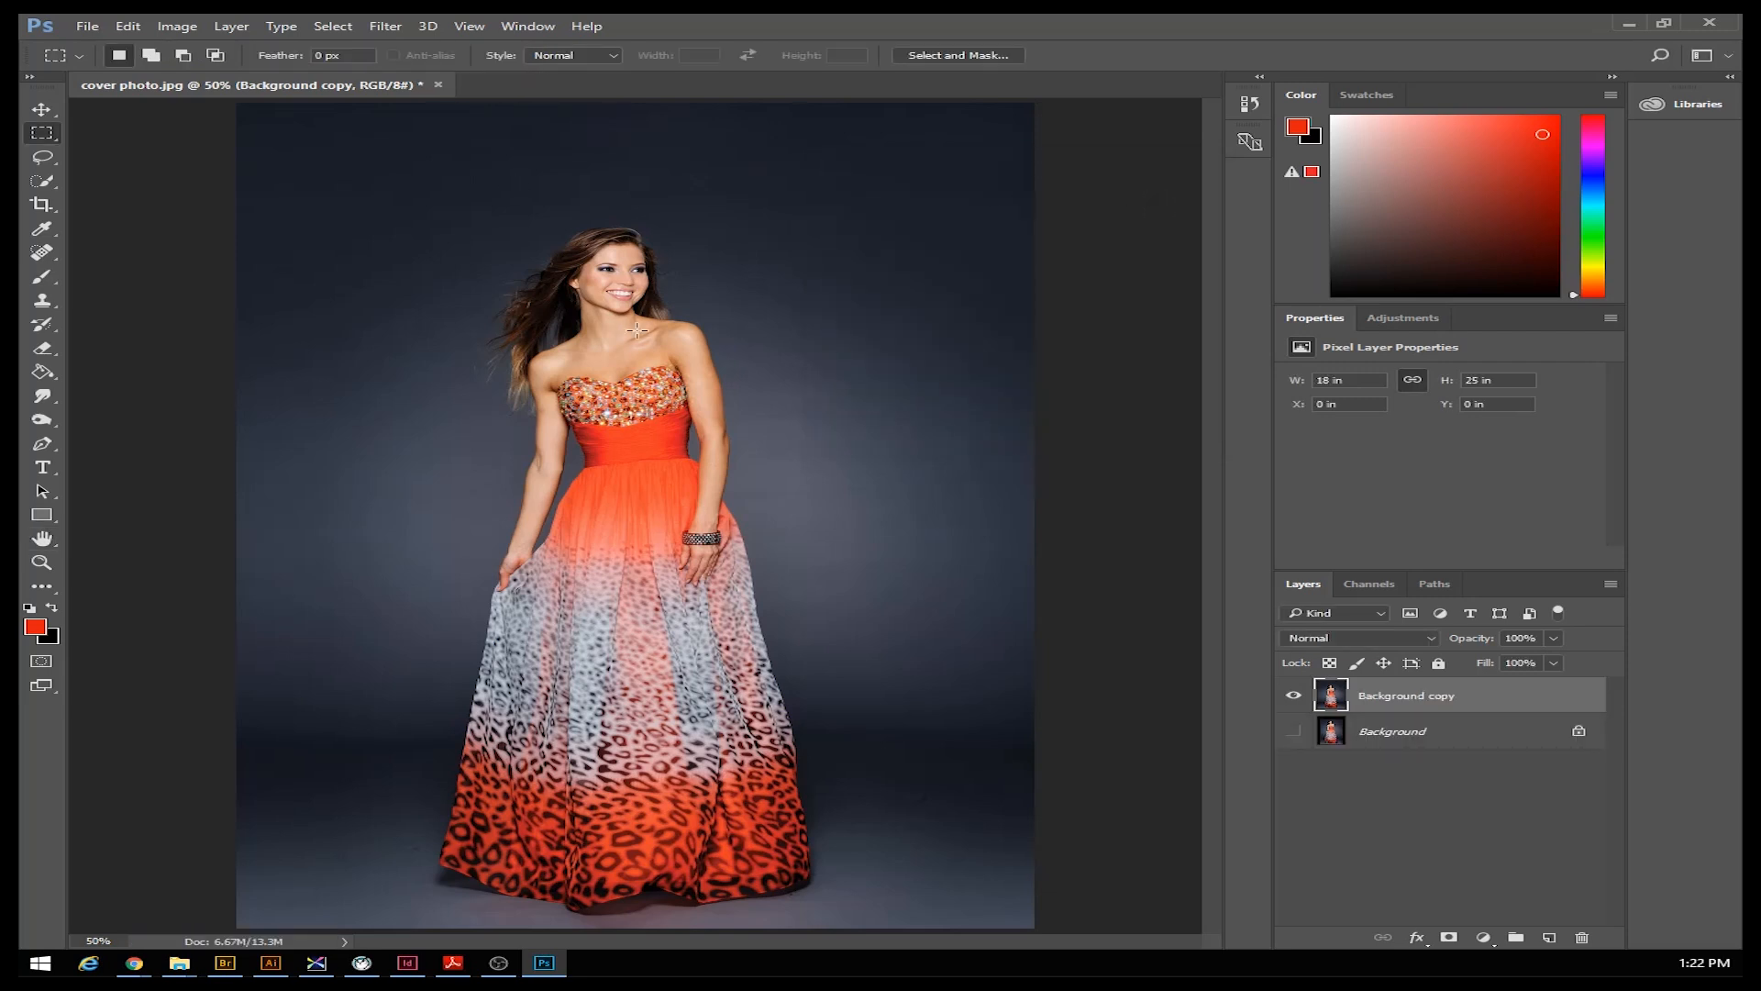
Save the layered document as cover photo.psd in the Indesign folder in Photoshop format
{"action": "left_click", "coordinate": [87, 29]}
{"action": "left_click", "coordinate": [147, 227]}
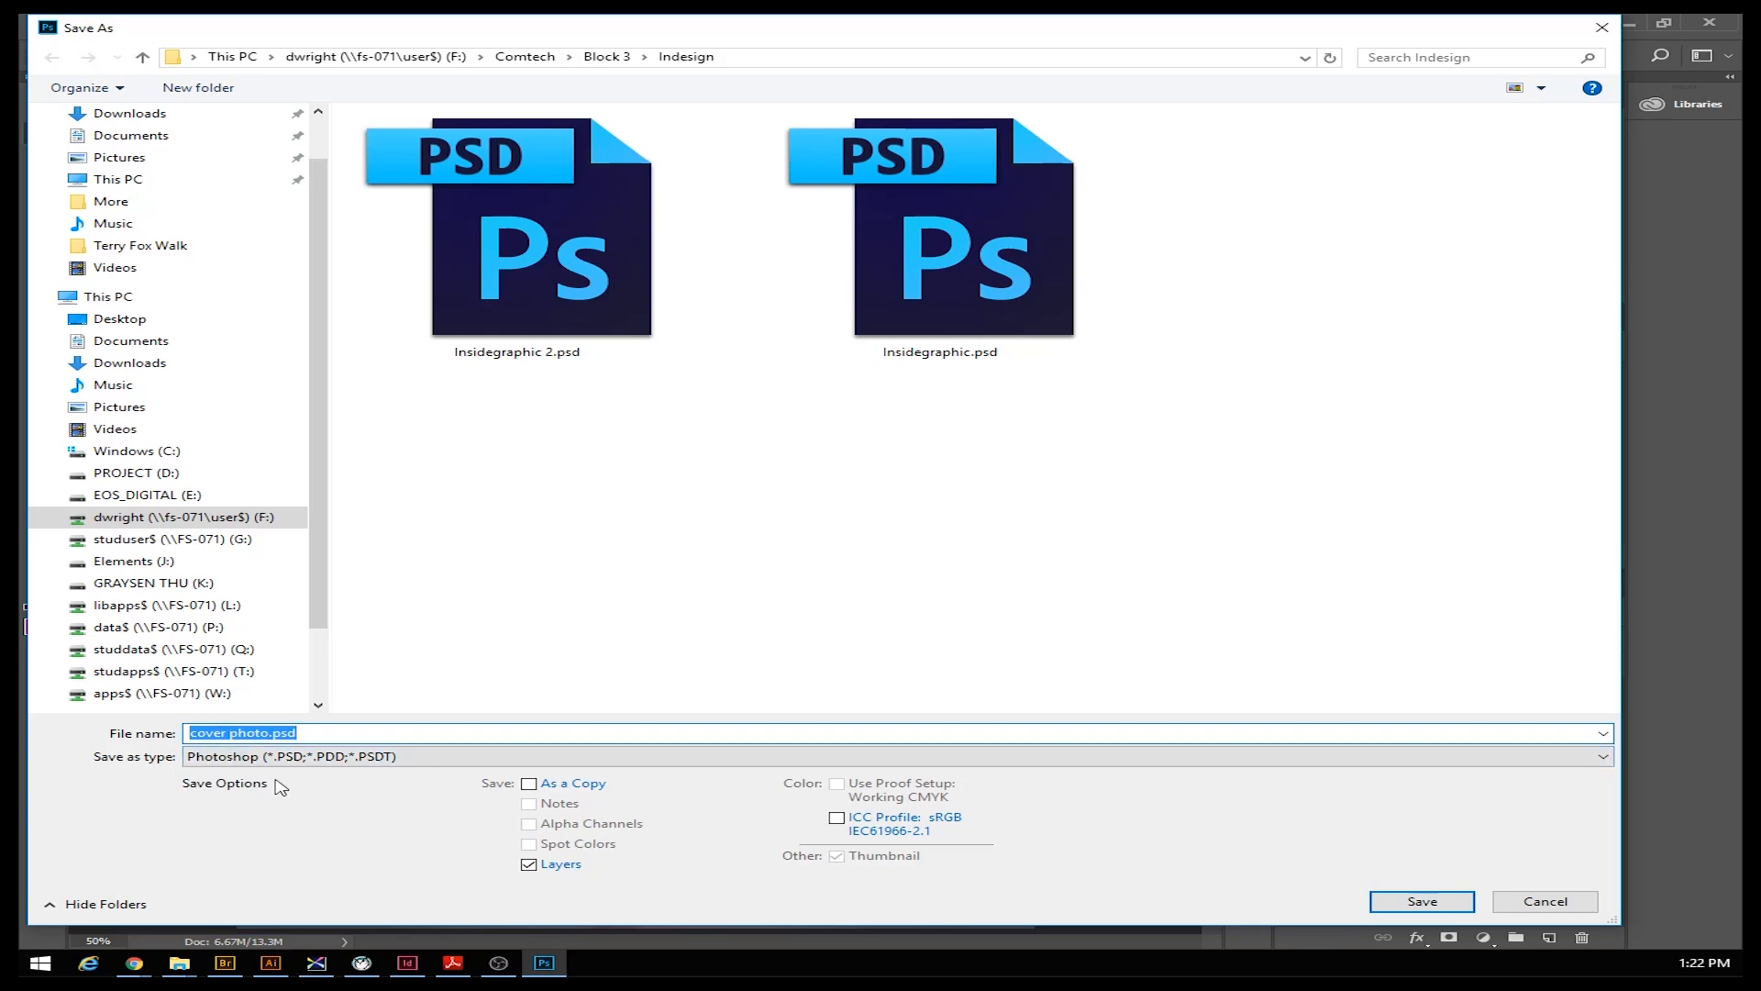
{"action": "left_click", "coordinate": [1438, 904]}
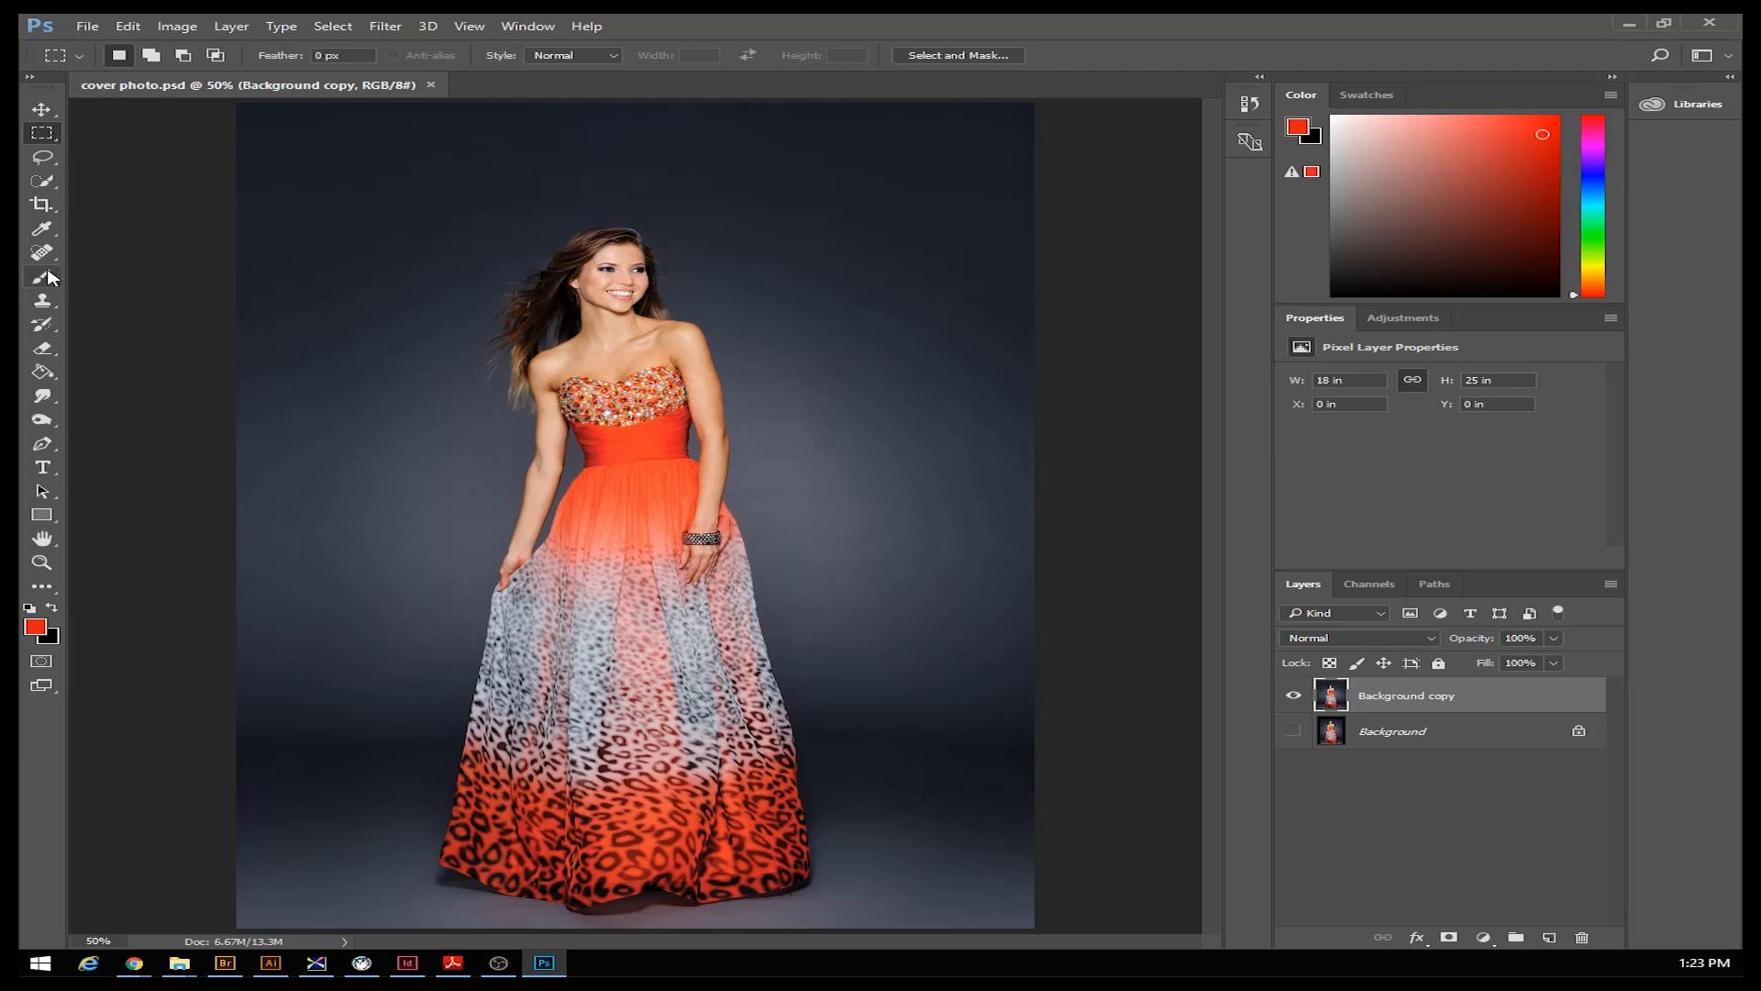
Select the model's dress, arms, face and hair on the Background copy layer with the Quick Selection tool
{"action": "left_click", "coordinate": [41, 181]}
{"action": "left_click", "coordinate": [555, 727]}
{"action": "mouse_move", "coordinate": [552, 703]}
{"action": "left_mouse_down"}
{"action": "mouse_move", "coordinate": [630, 496]}
{"action": "mouse_move", "coordinate": [675, 559]}
{"action": "mouse_move", "coordinate": [698, 474]}
{"action": "mouse_move", "coordinate": [663, 369]}
{"action": "mouse_move", "coordinate": [621, 392]}
{"action": "left_mouse_up"}
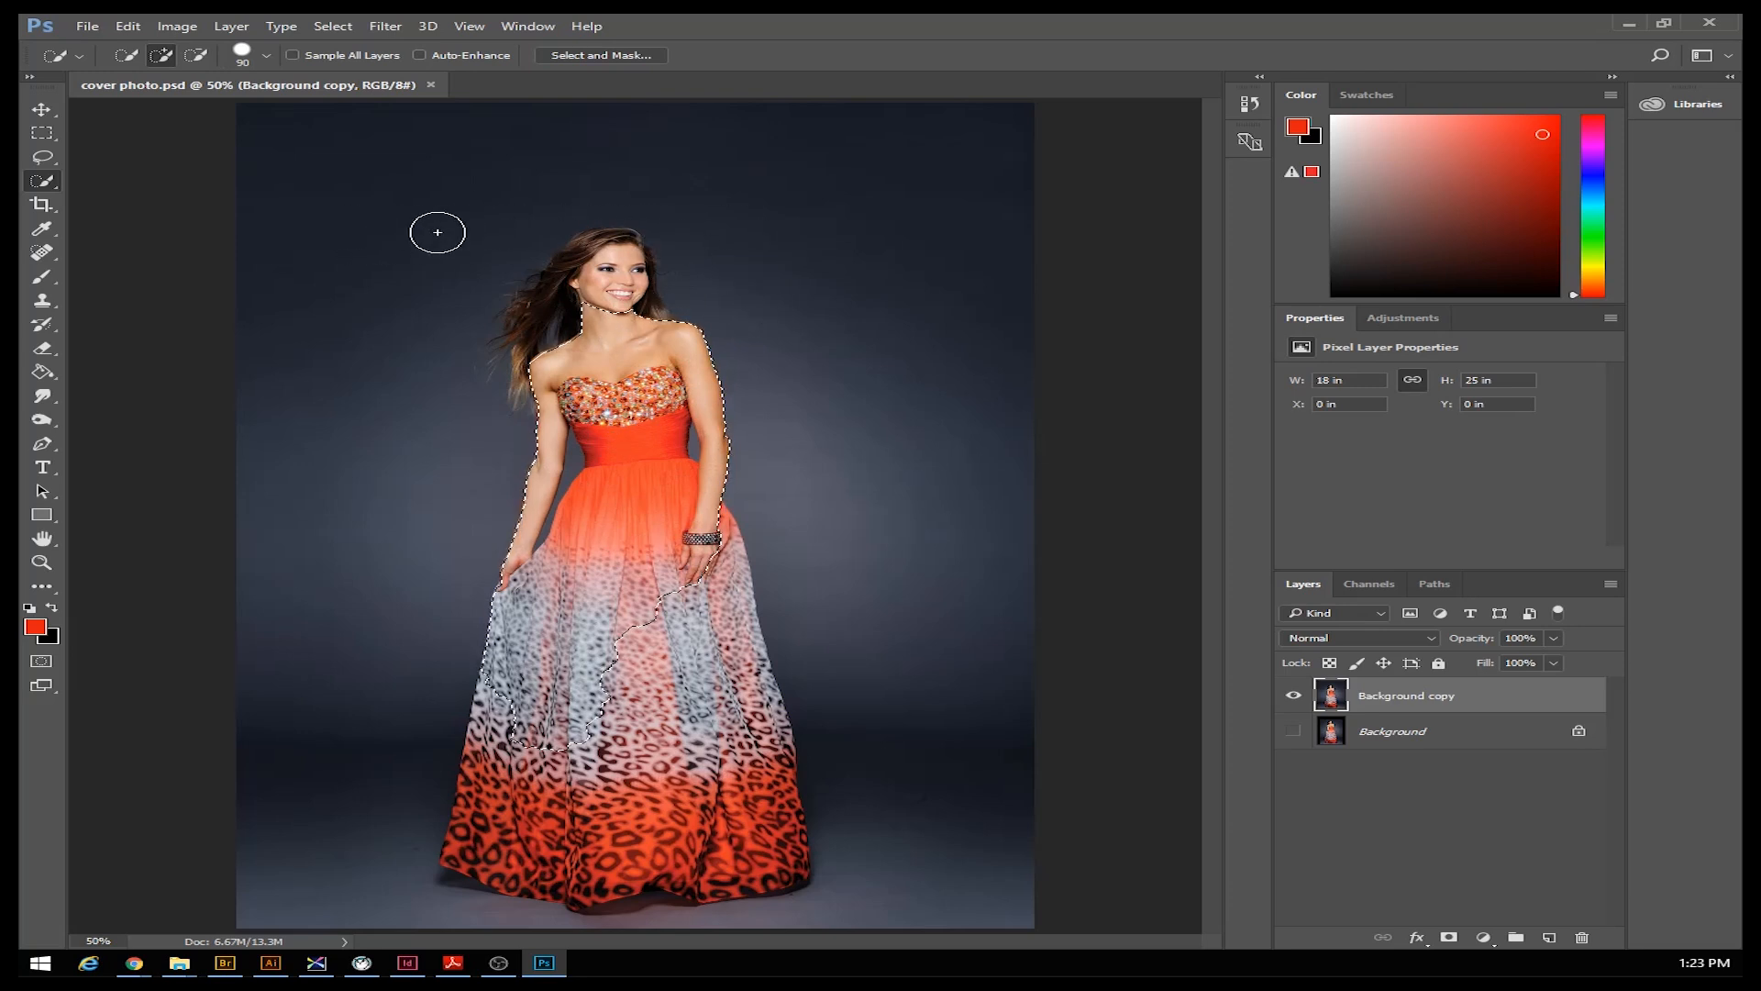
{"action": "mouse_move", "coordinate": [517, 391]}
{"action": "left_mouse_down"}
{"action": "mouse_move", "coordinate": [501, 352]}
{"action": "mouse_move", "coordinate": [558, 283]}
{"action": "mouse_move", "coordinate": [529, 286]}
{"action": "mouse_move", "coordinate": [610, 244]}
{"action": "mouse_move", "coordinate": [587, 243]}
{"action": "mouse_move", "coordinate": [624, 243]}
{"action": "mouse_move", "coordinate": [648, 310]}
{"action": "left_mouse_up"}
{"action": "mouse_move", "coordinate": [620, 571]}
{"action": "left_mouse_down"}
{"action": "mouse_move", "coordinate": [649, 627]}
{"action": "mouse_move", "coordinate": [720, 683]}
{"action": "mouse_move", "coordinate": [744, 819]}
{"action": "mouse_move", "coordinate": [559, 828]}
{"action": "left_mouse_up"}
Subtract the excess background beside the skirt from the Quick Selection so the selection follows the dress edge
{"action": "key", "text": "alt"}
{"action": "mouse_move", "coordinate": [1012, 697]}
{"action": "left_mouse_down"}
{"action": "mouse_move", "coordinate": [956, 913]}
{"action": "mouse_move", "coordinate": [1010, 717]}
{"action": "mouse_move", "coordinate": [1041, 453]}
{"action": "mouse_move", "coordinate": [923, 156]}
{"action": "mouse_move", "coordinate": [676, 110]}
{"action": "mouse_move", "coordinate": [490, 116]}
{"action": "mouse_move", "coordinate": [327, 153]}
{"action": "mouse_move", "coordinate": [267, 227]}
{"action": "mouse_move", "coordinate": [229, 386]}
{"action": "mouse_move", "coordinate": [250, 681]}
{"action": "left_mouse_up"}
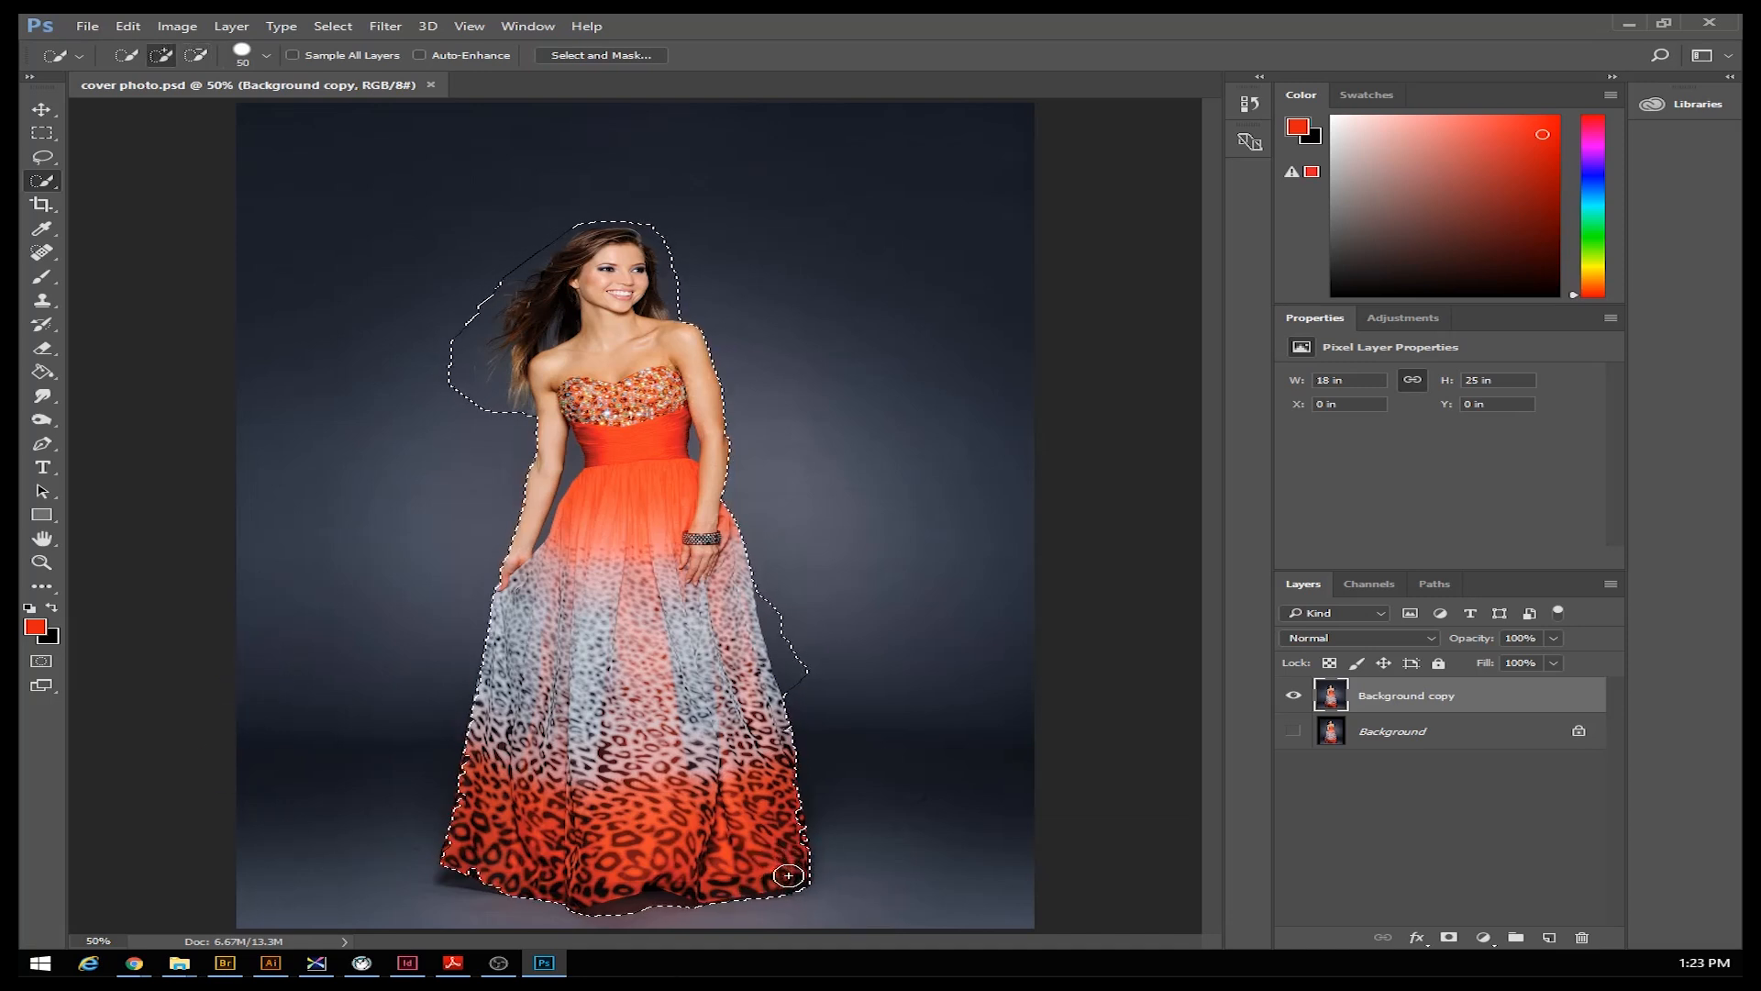
{"action": "left_click_drag", "start_coordinate": [820, 705], "coordinate": [809, 671]}
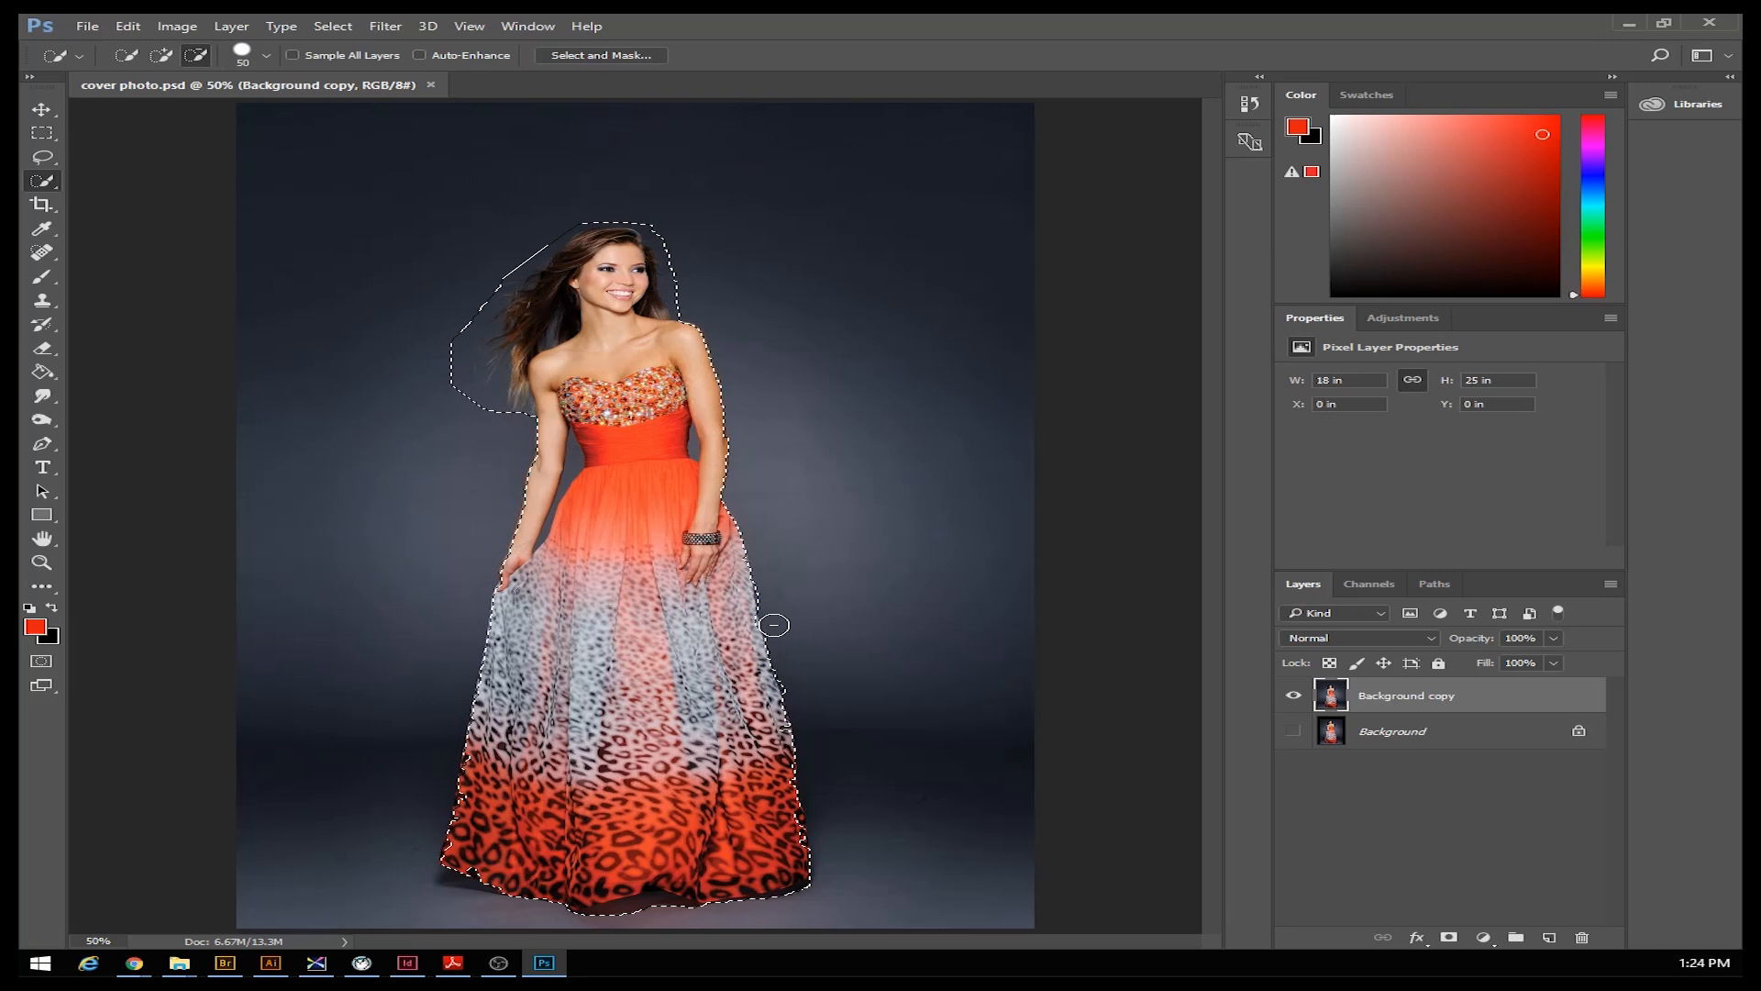
{"action": "key", "text": "alt"}
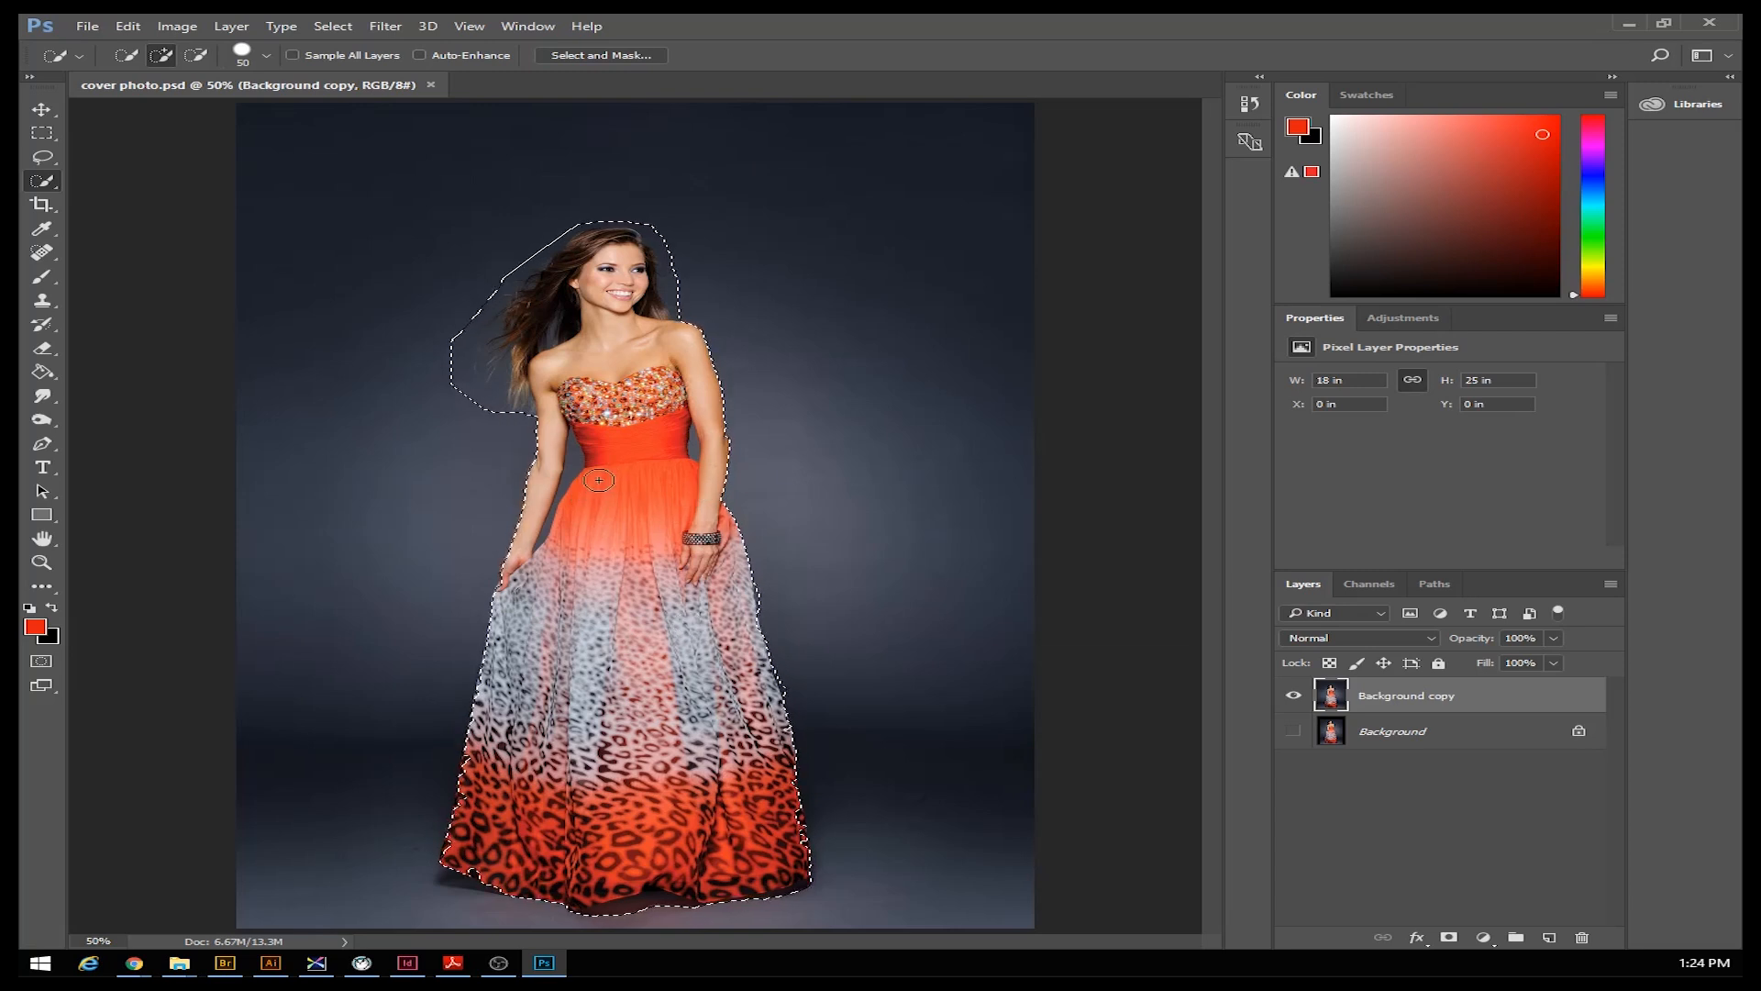
Open the selection in Select and Mask, set the view transparency to 100%, and set the Smart Radius edge detection to 10 px
{"action": "left_click", "coordinate": [578, 57]}
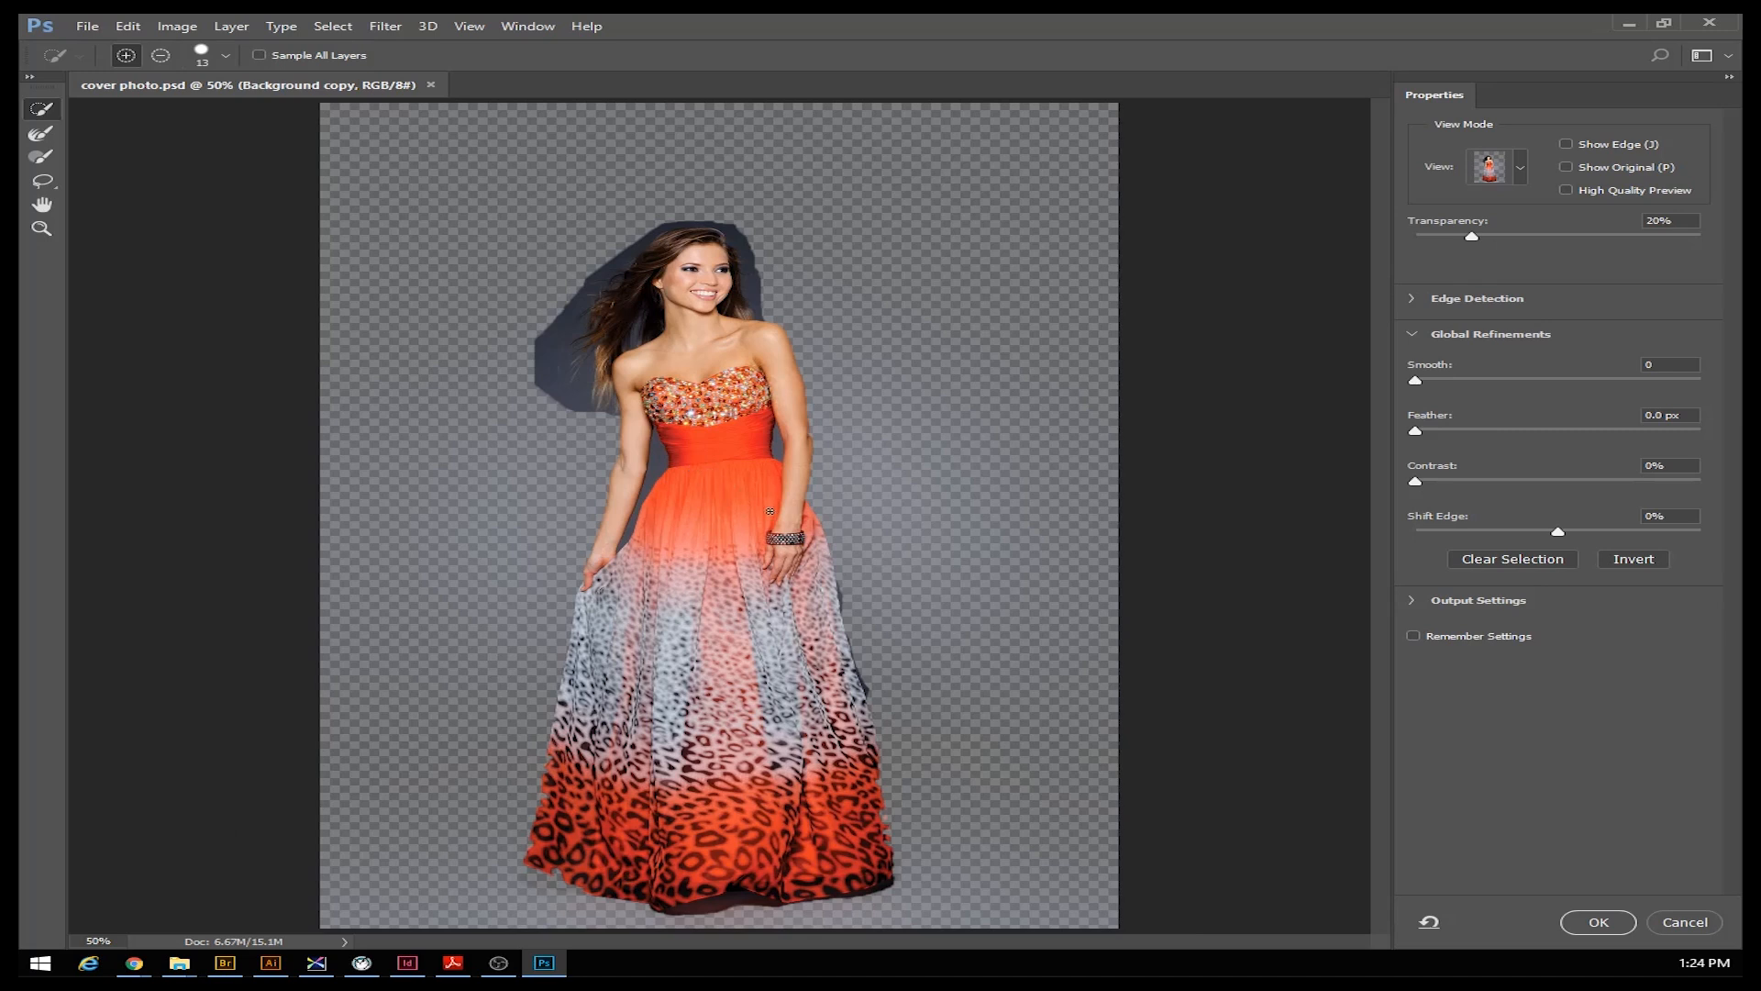
{"action": "left_click_drag", "start_coordinate": [1472, 237], "coordinate": [1711, 255]}
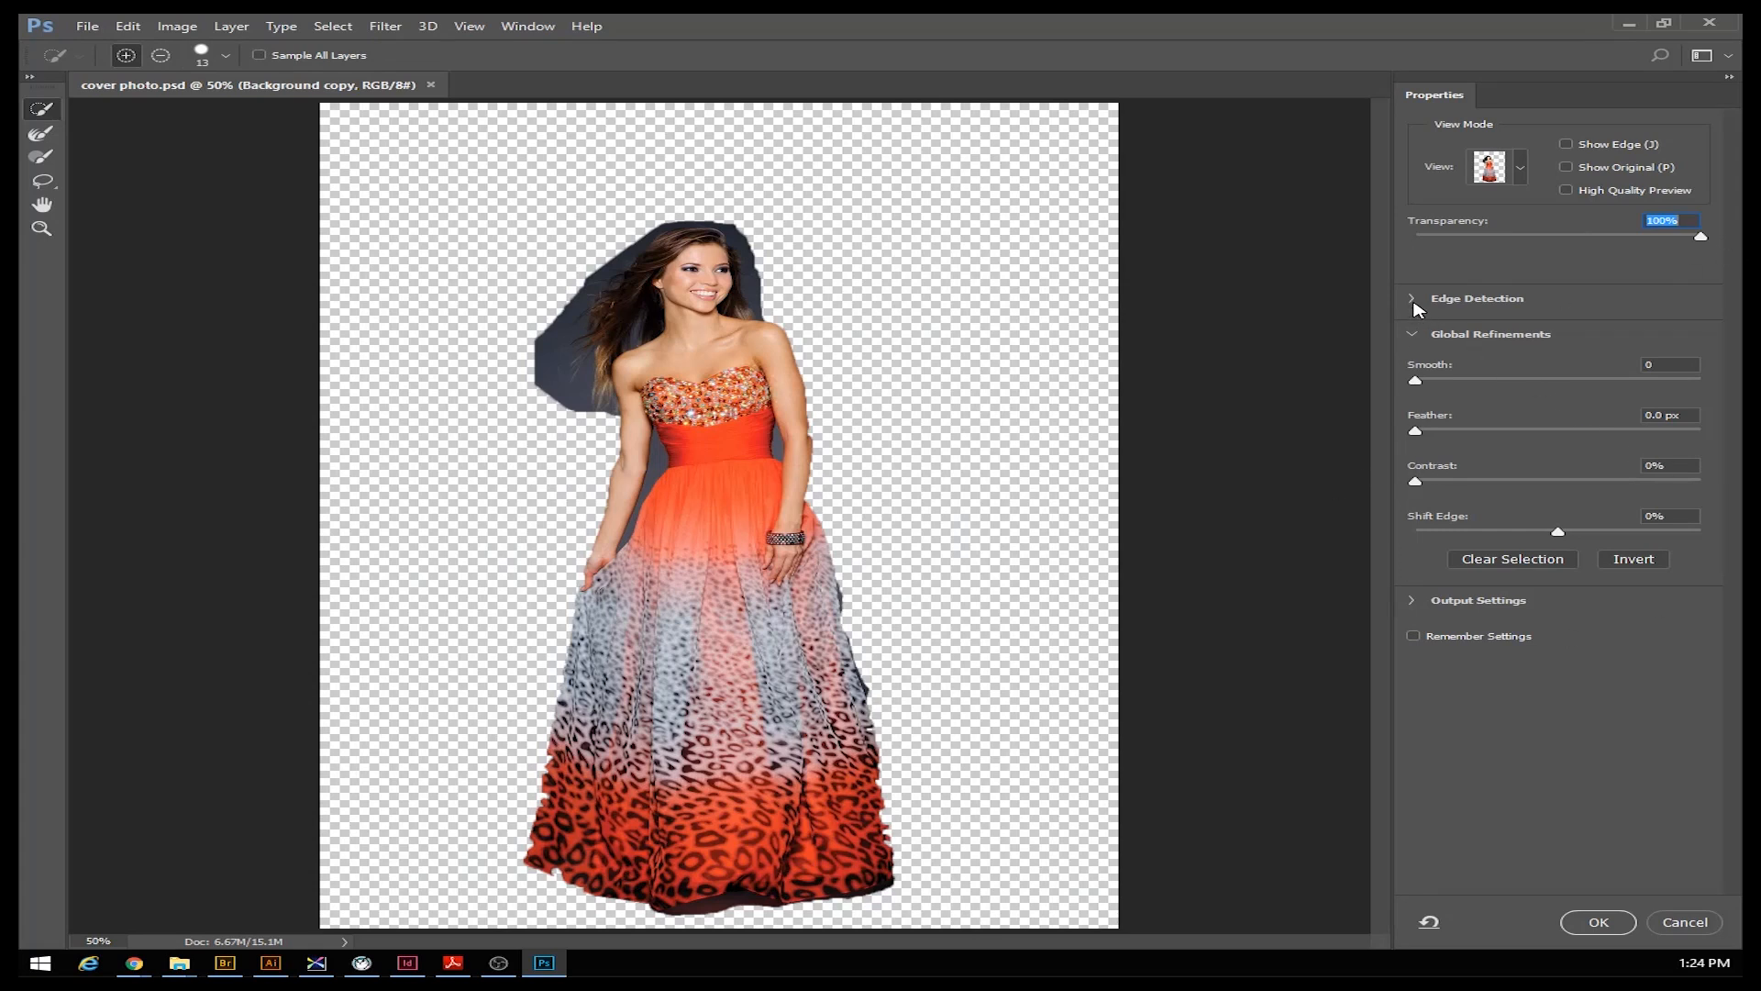
{"action": "left_click", "coordinate": [1413, 300]}
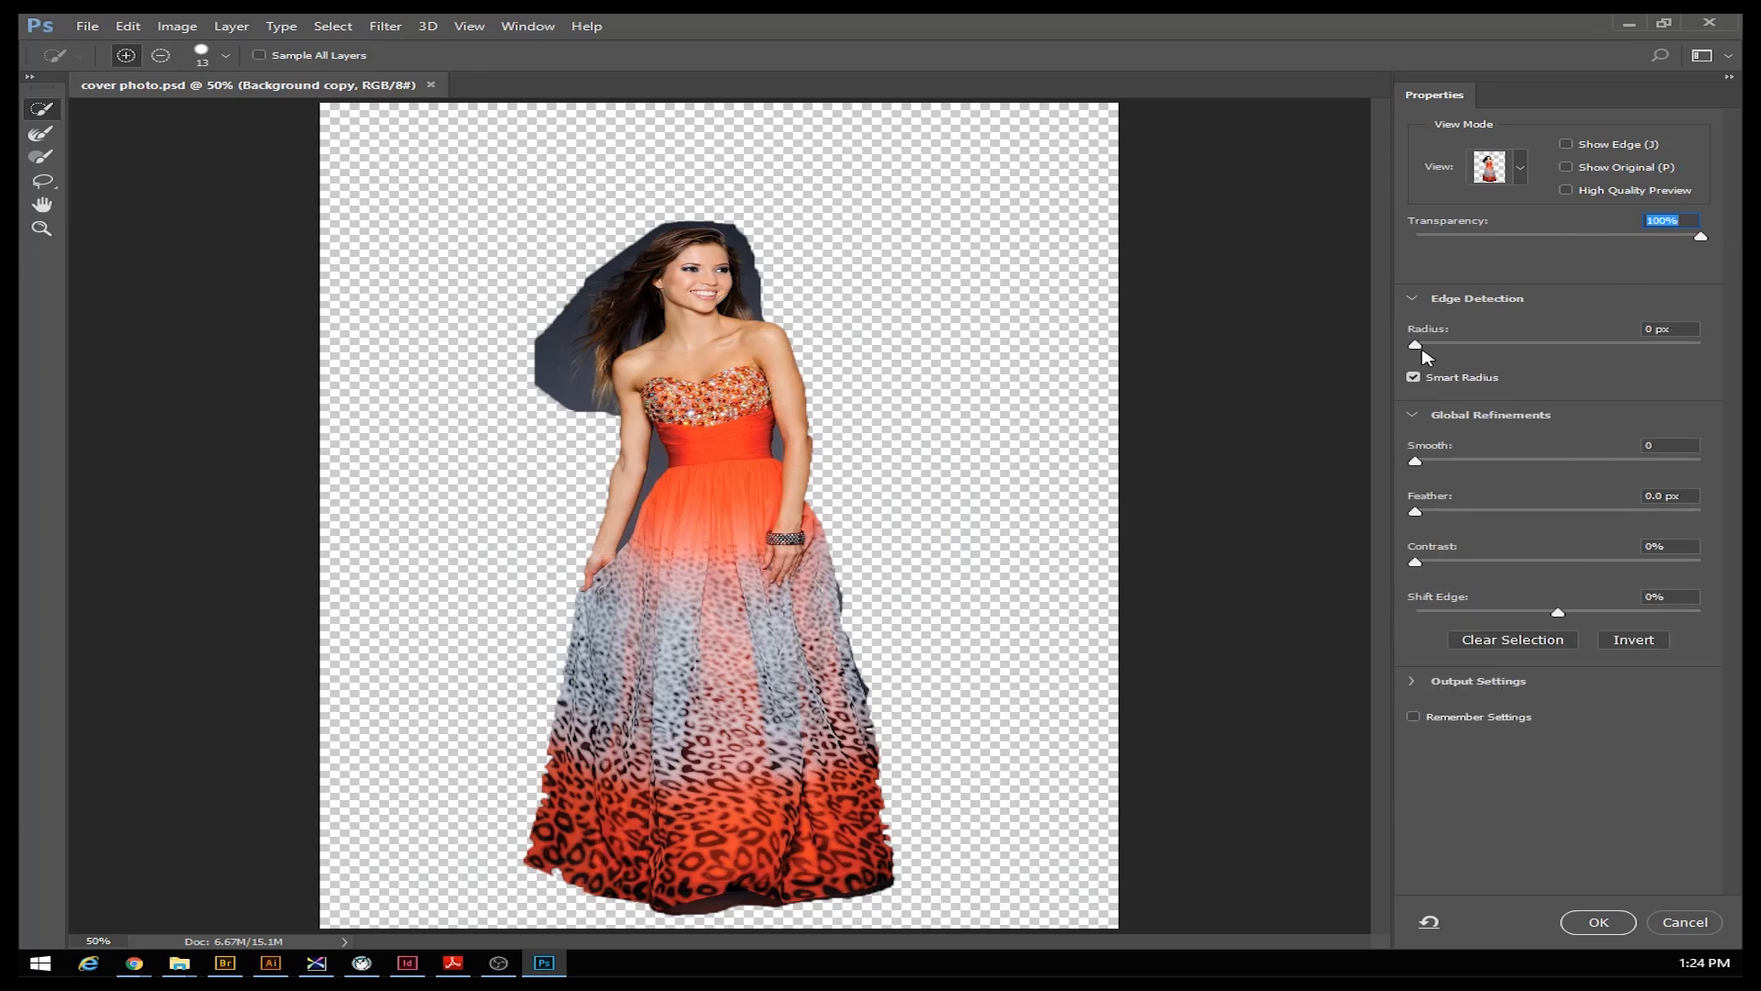
{"action": "left_click_drag", "start_coordinate": [1419, 352], "coordinate": [1531, 363]}
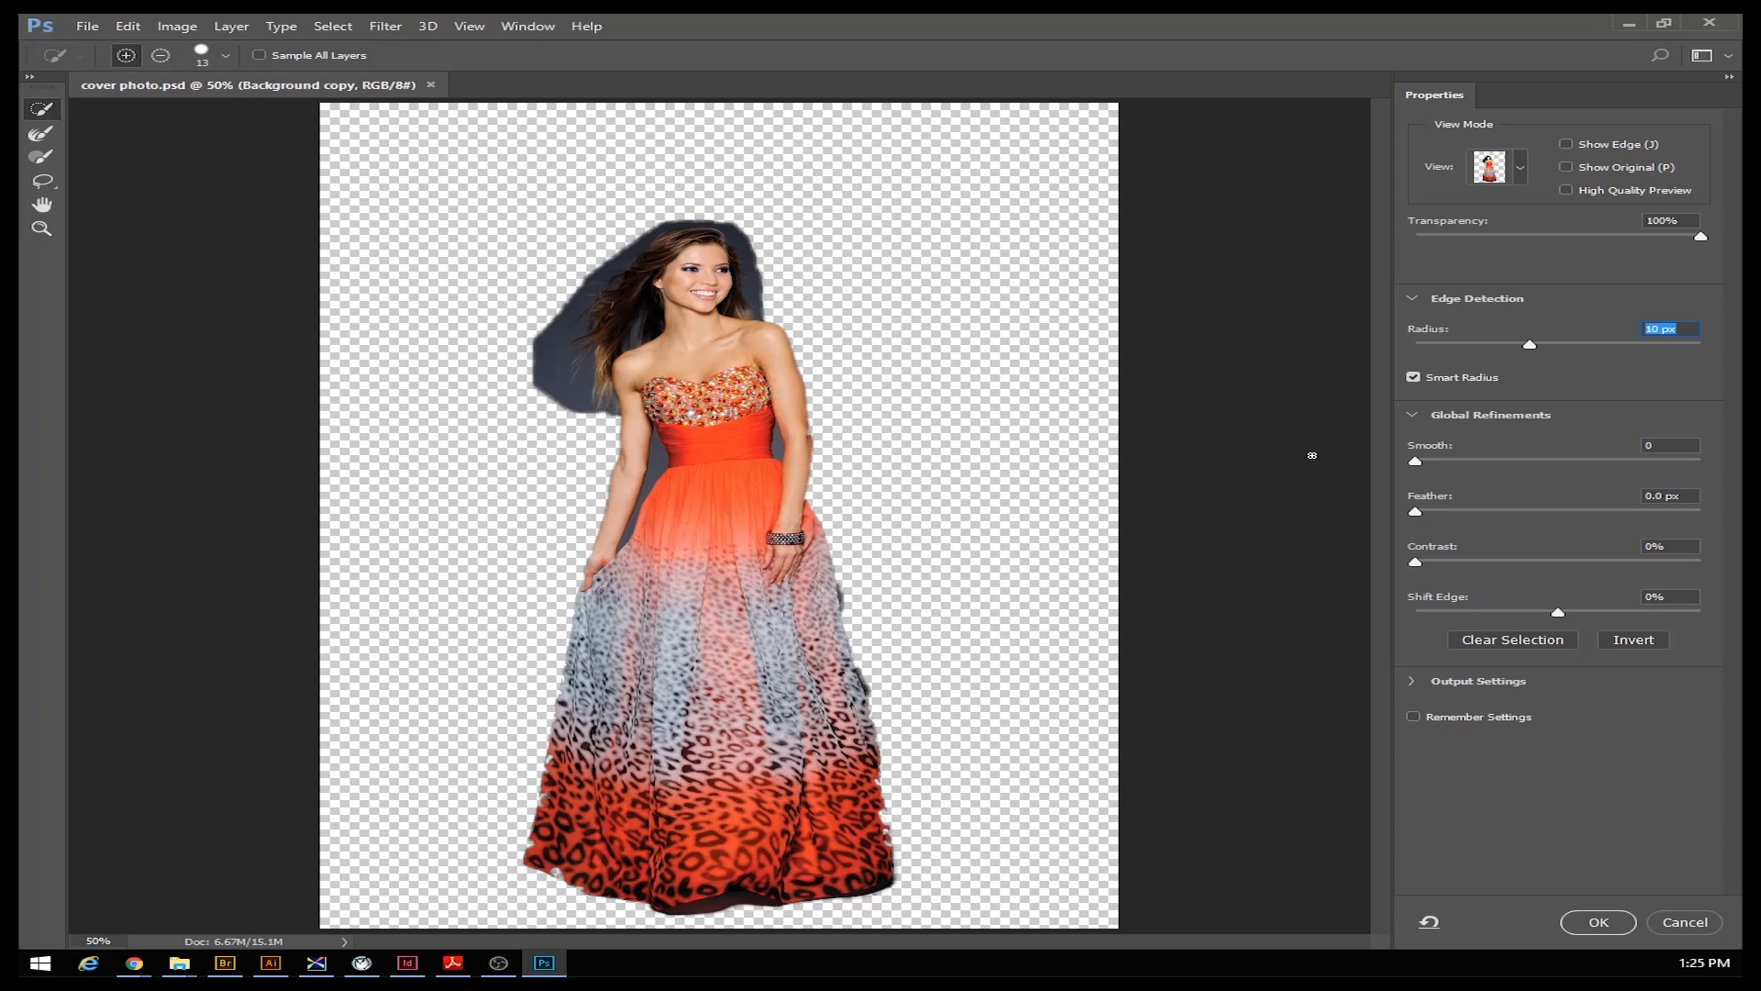
Expand the output settings and turn on Decontaminate Colors for the refined selection
{"action": "left_click", "coordinate": [1411, 683]}
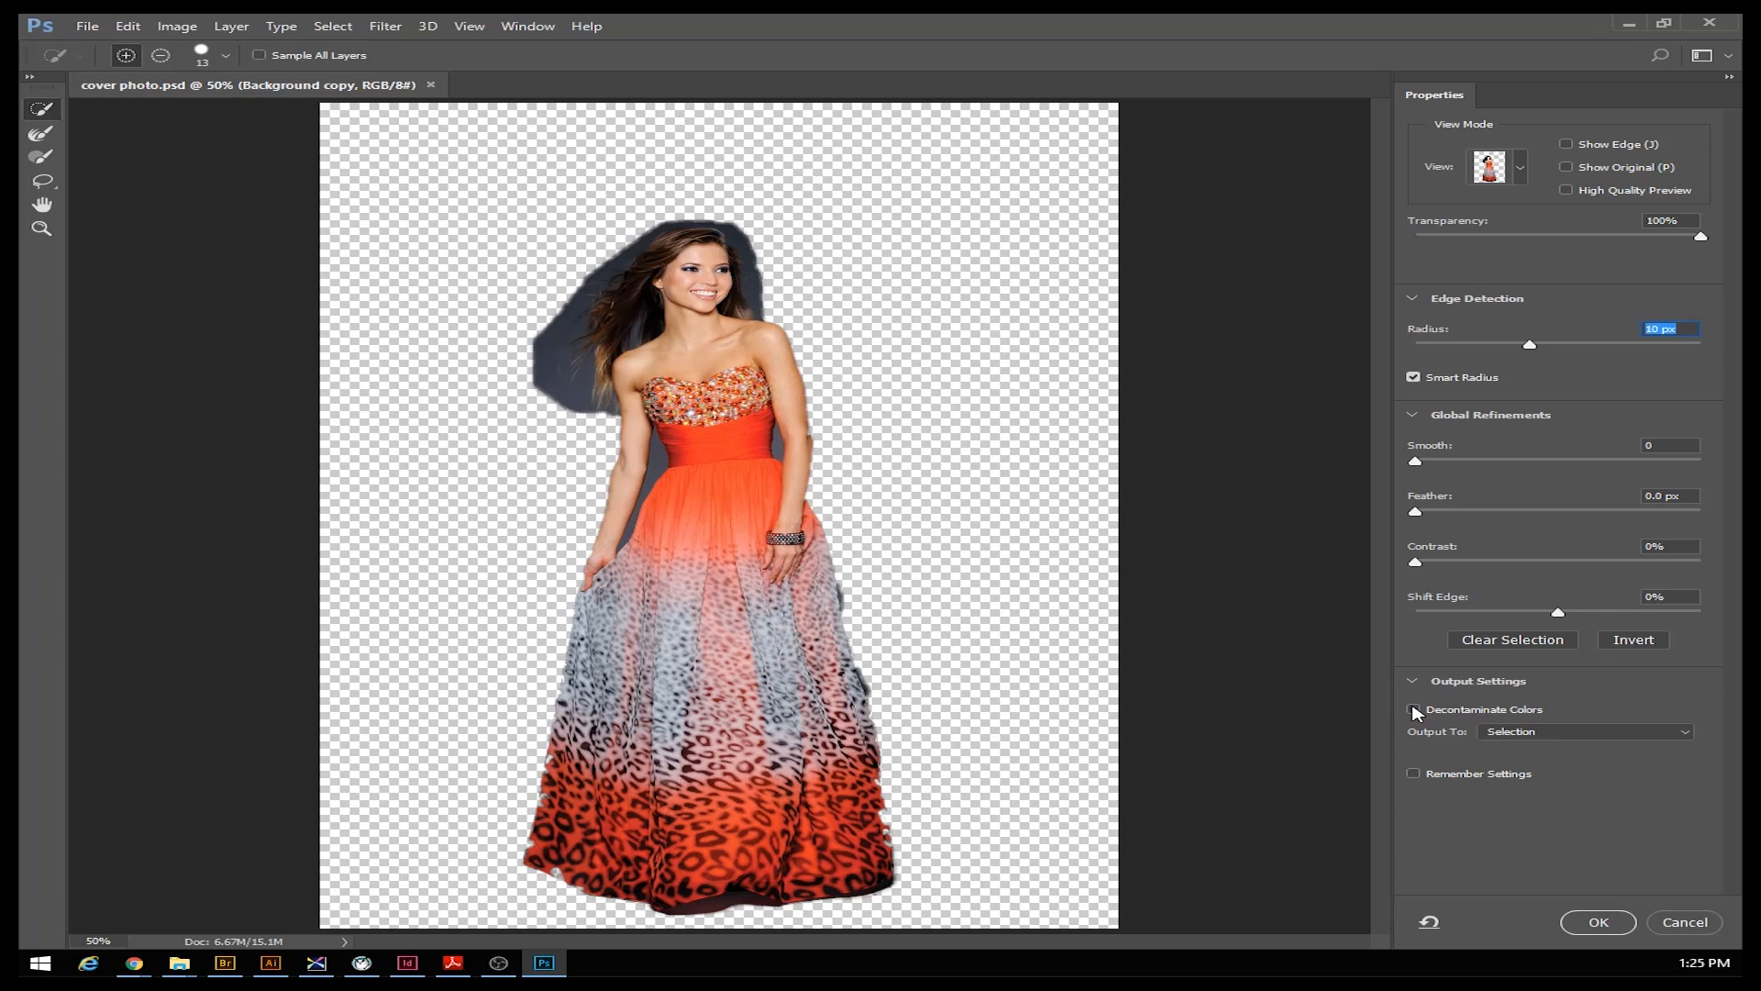
{"action": "left_click", "coordinate": [1413, 712]}
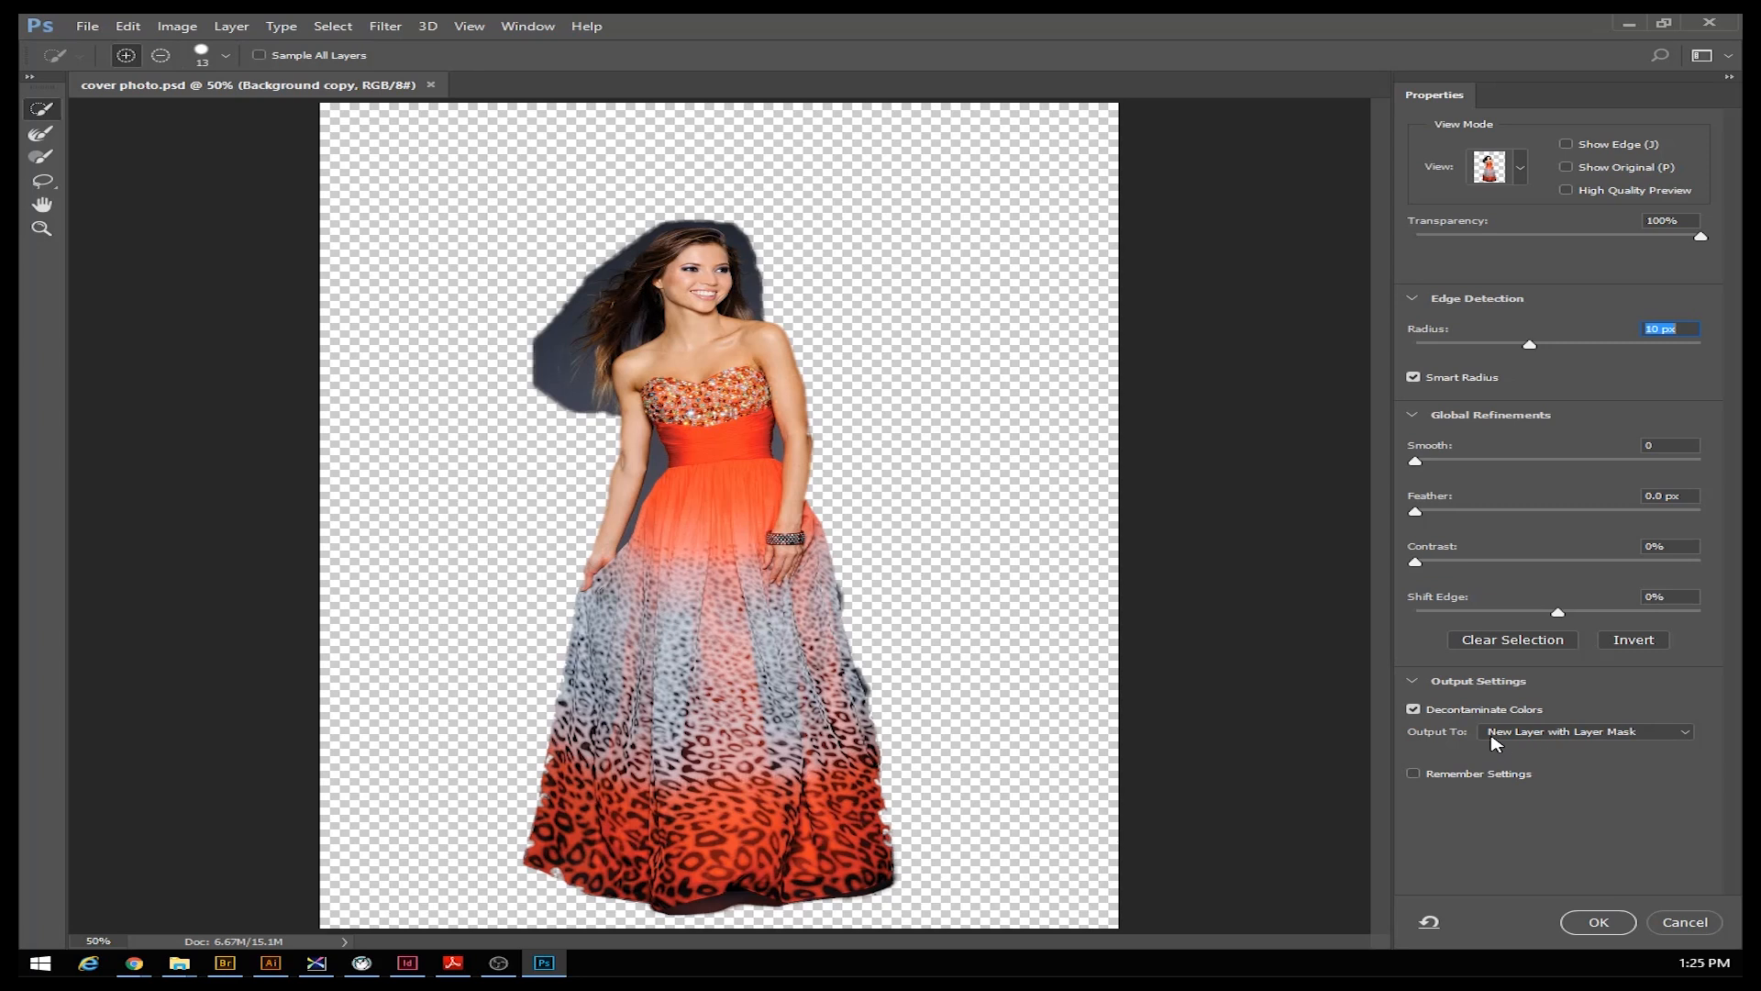
{"action": "left_click", "coordinate": [1413, 709]}
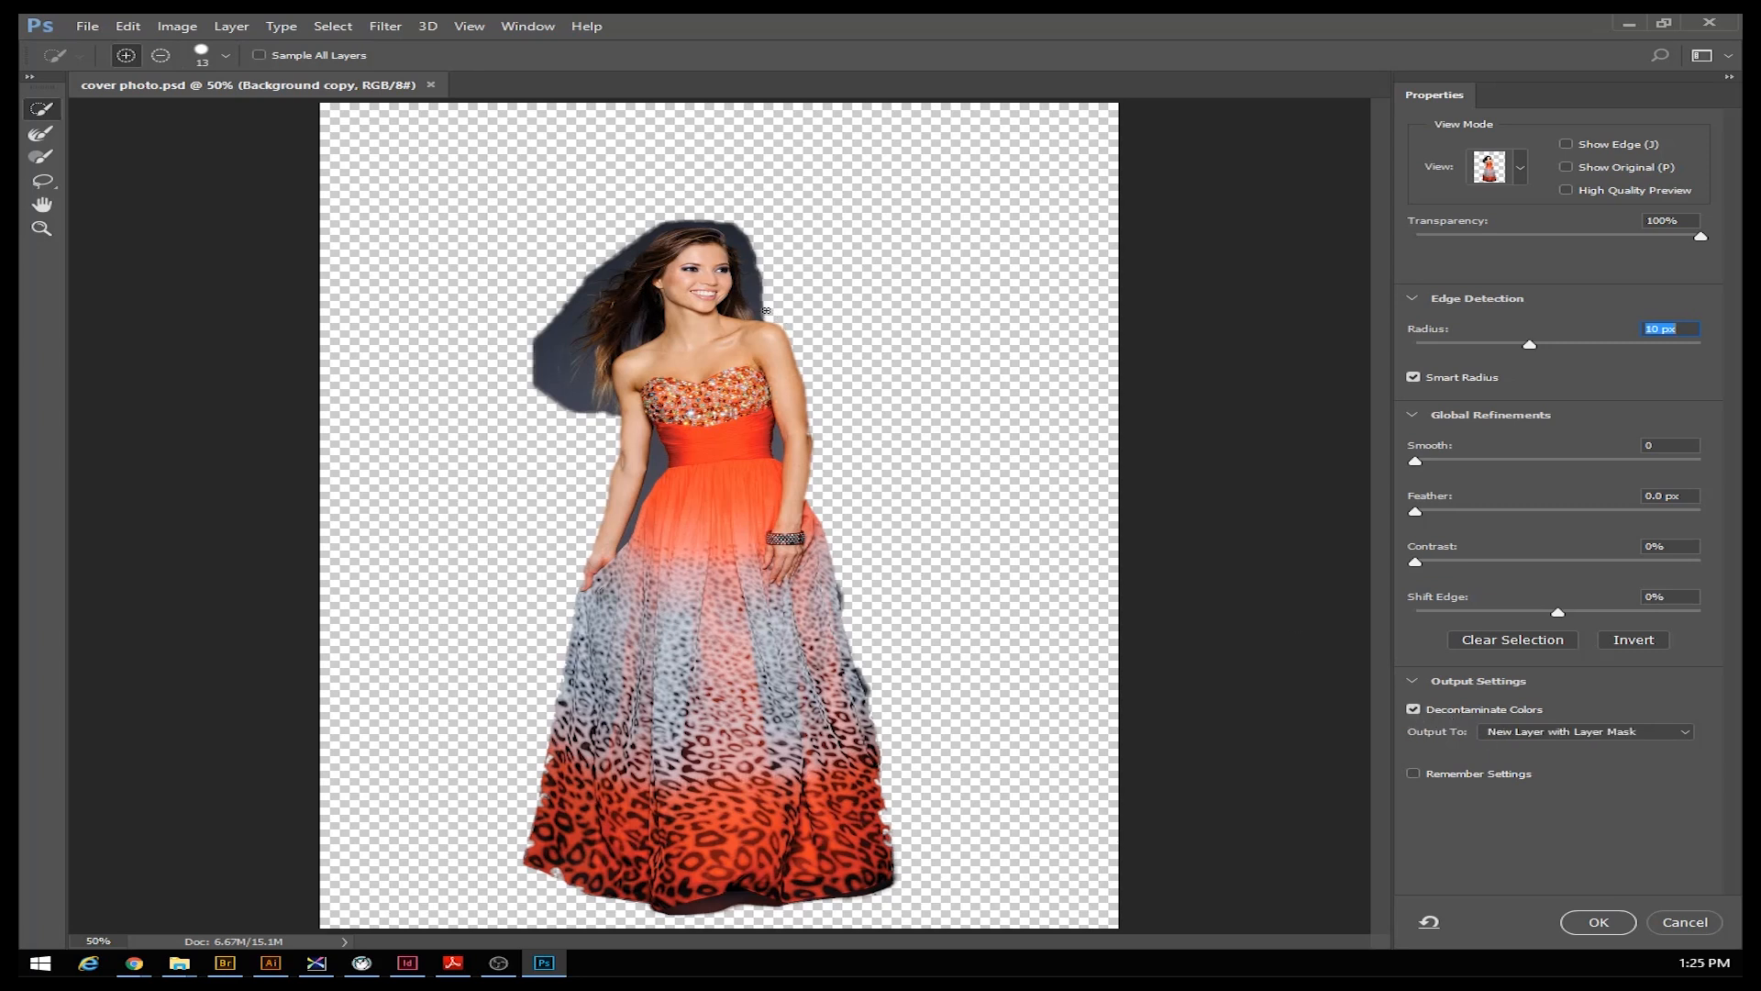
Paint around and between the model's hair with the Refine Edge Brush at size 35 to remove the dark background
{"action": "left_click", "coordinate": [40, 136]}
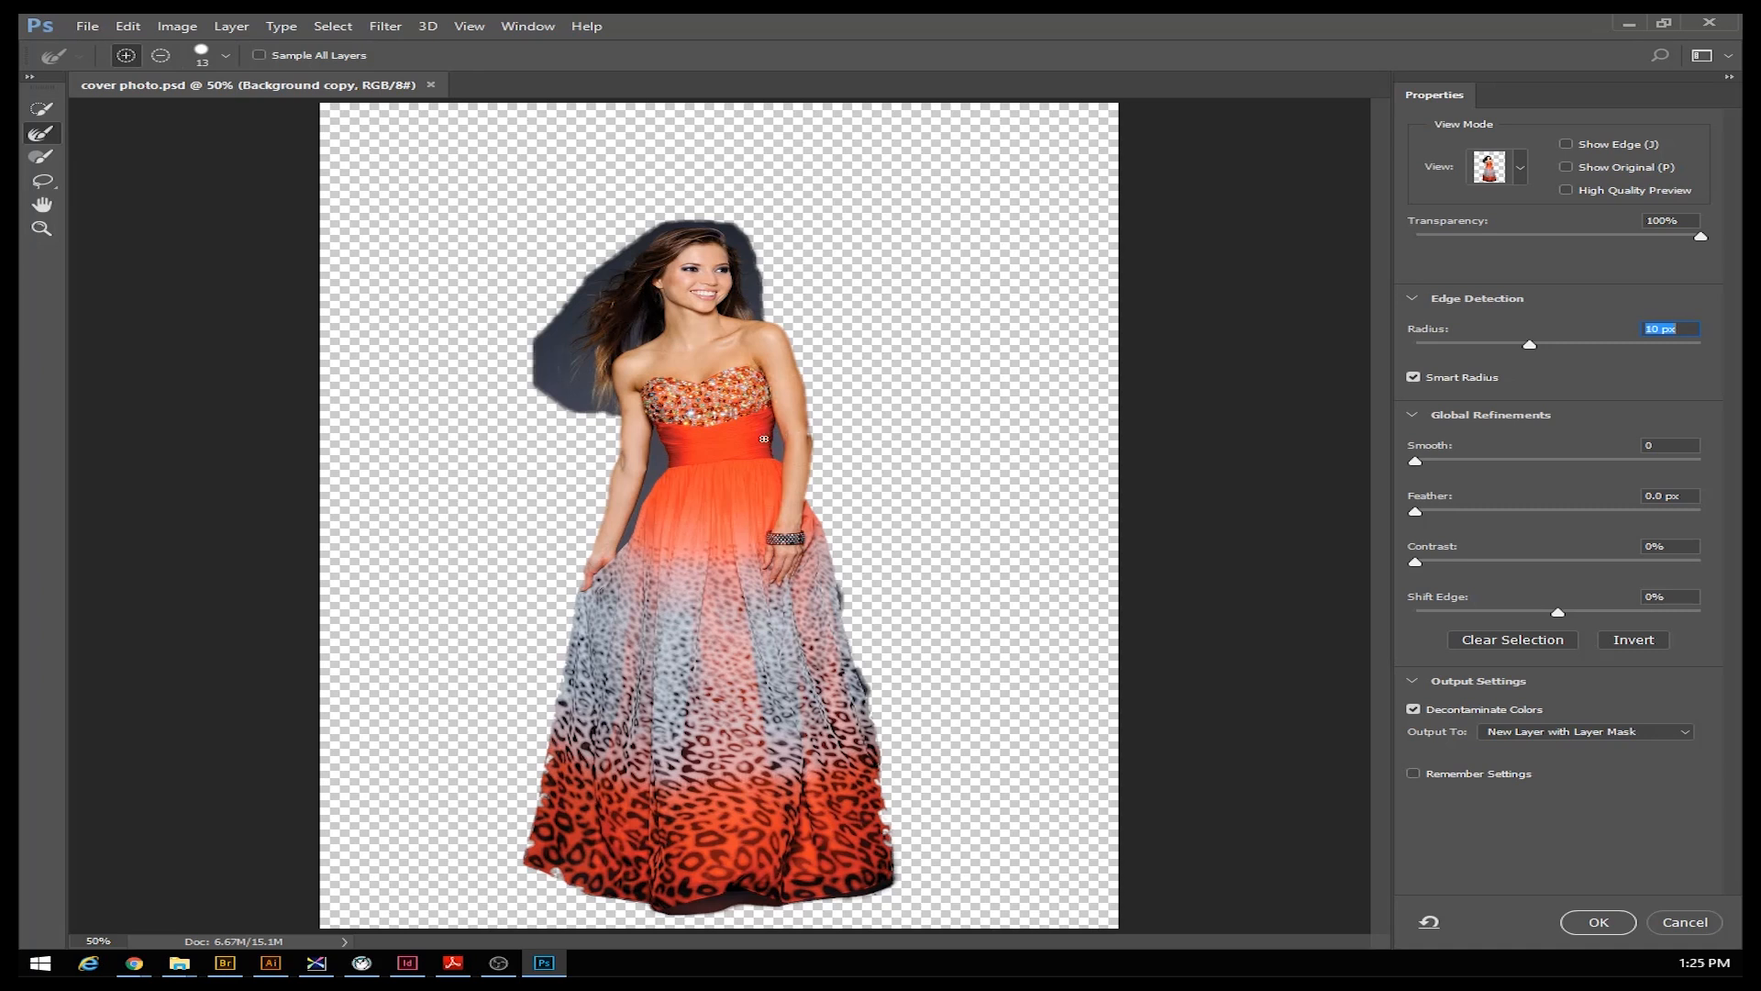
{"action": "left_click", "coordinate": [41, 229]}
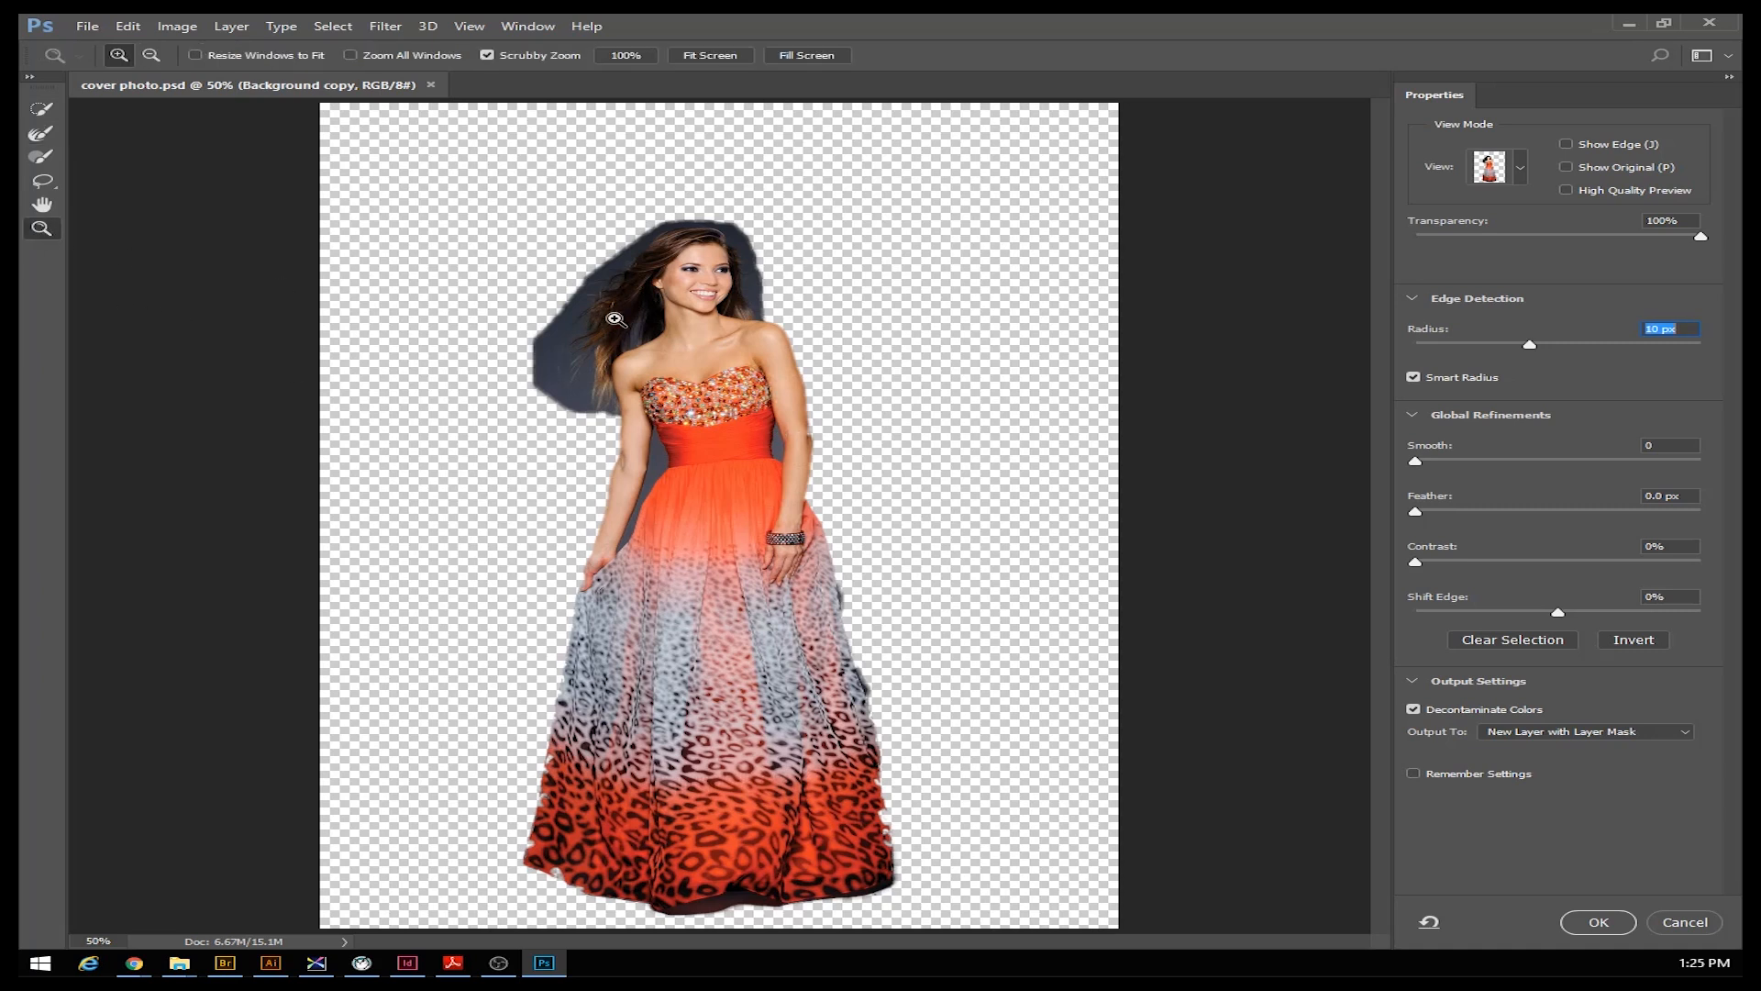
{"action": "left_click", "coordinate": [739, 355]}
{"action": "left_click", "coordinate": [740, 355]}
{"action": "key", "text": "space"}
{"action": "left_click_drag", "start_coordinate": [641, 368], "coordinate": [704, 506]}
{"action": "left_click", "coordinate": [713, 472]}
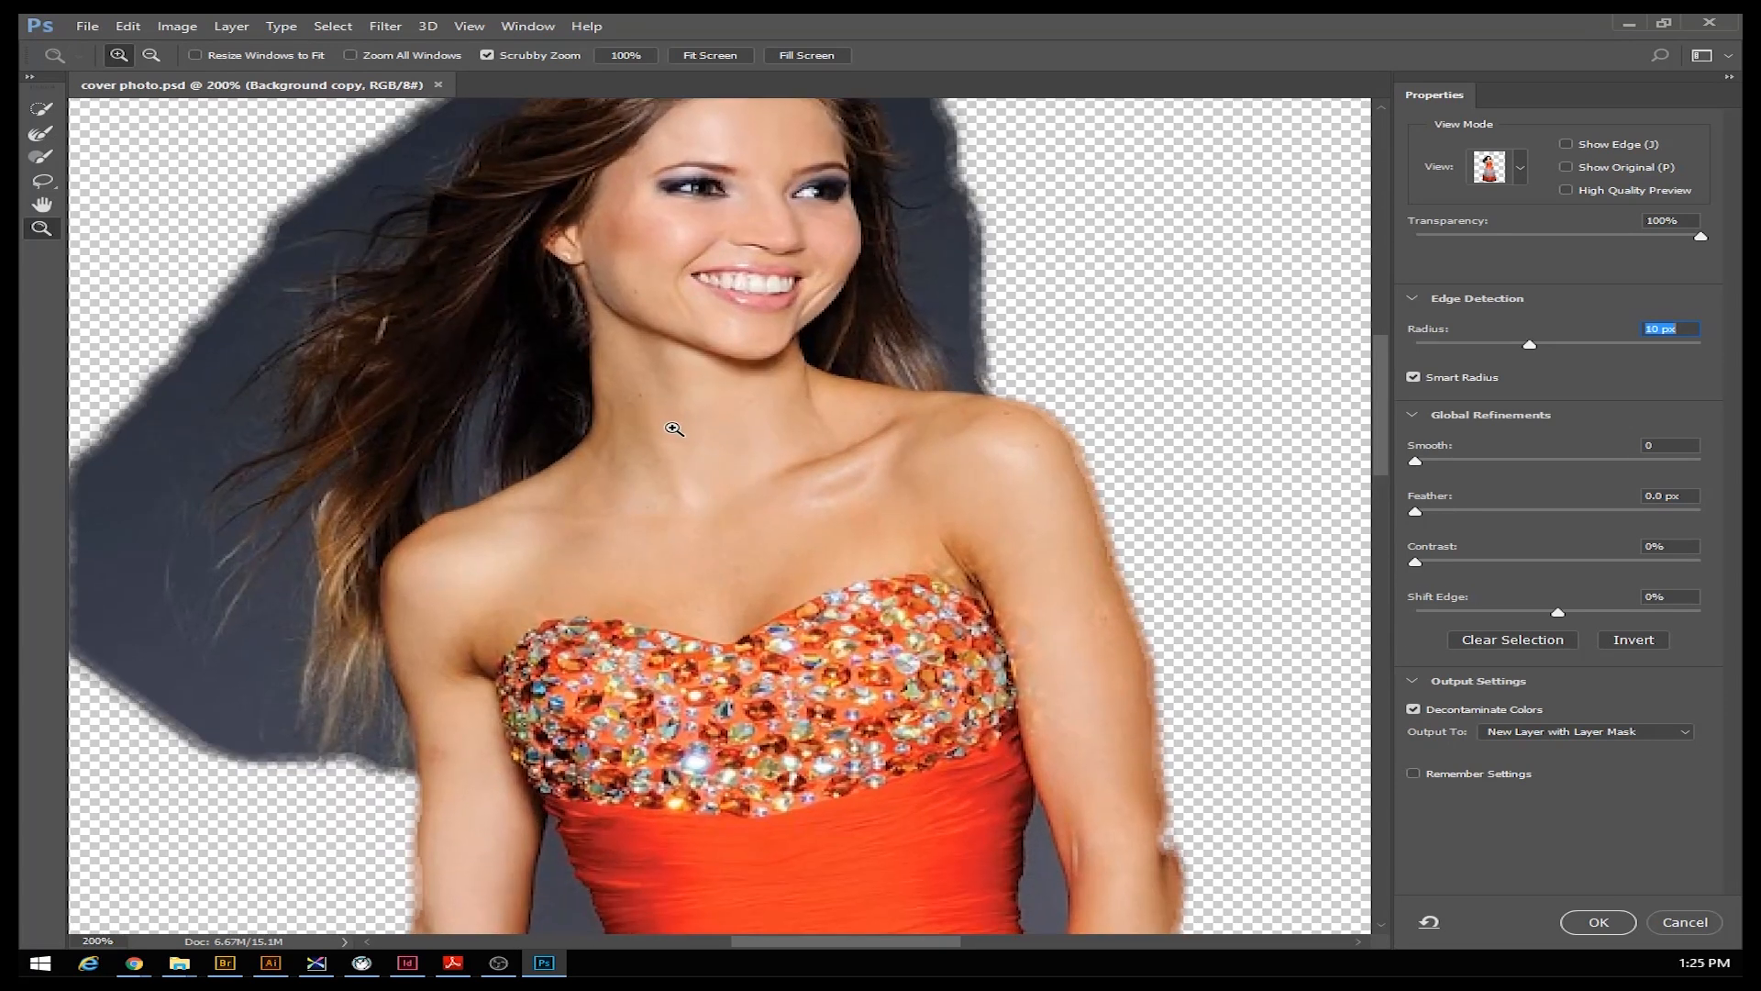
{"action": "left_click_drag", "start_coordinate": [676, 421], "coordinate": [727, 538]}
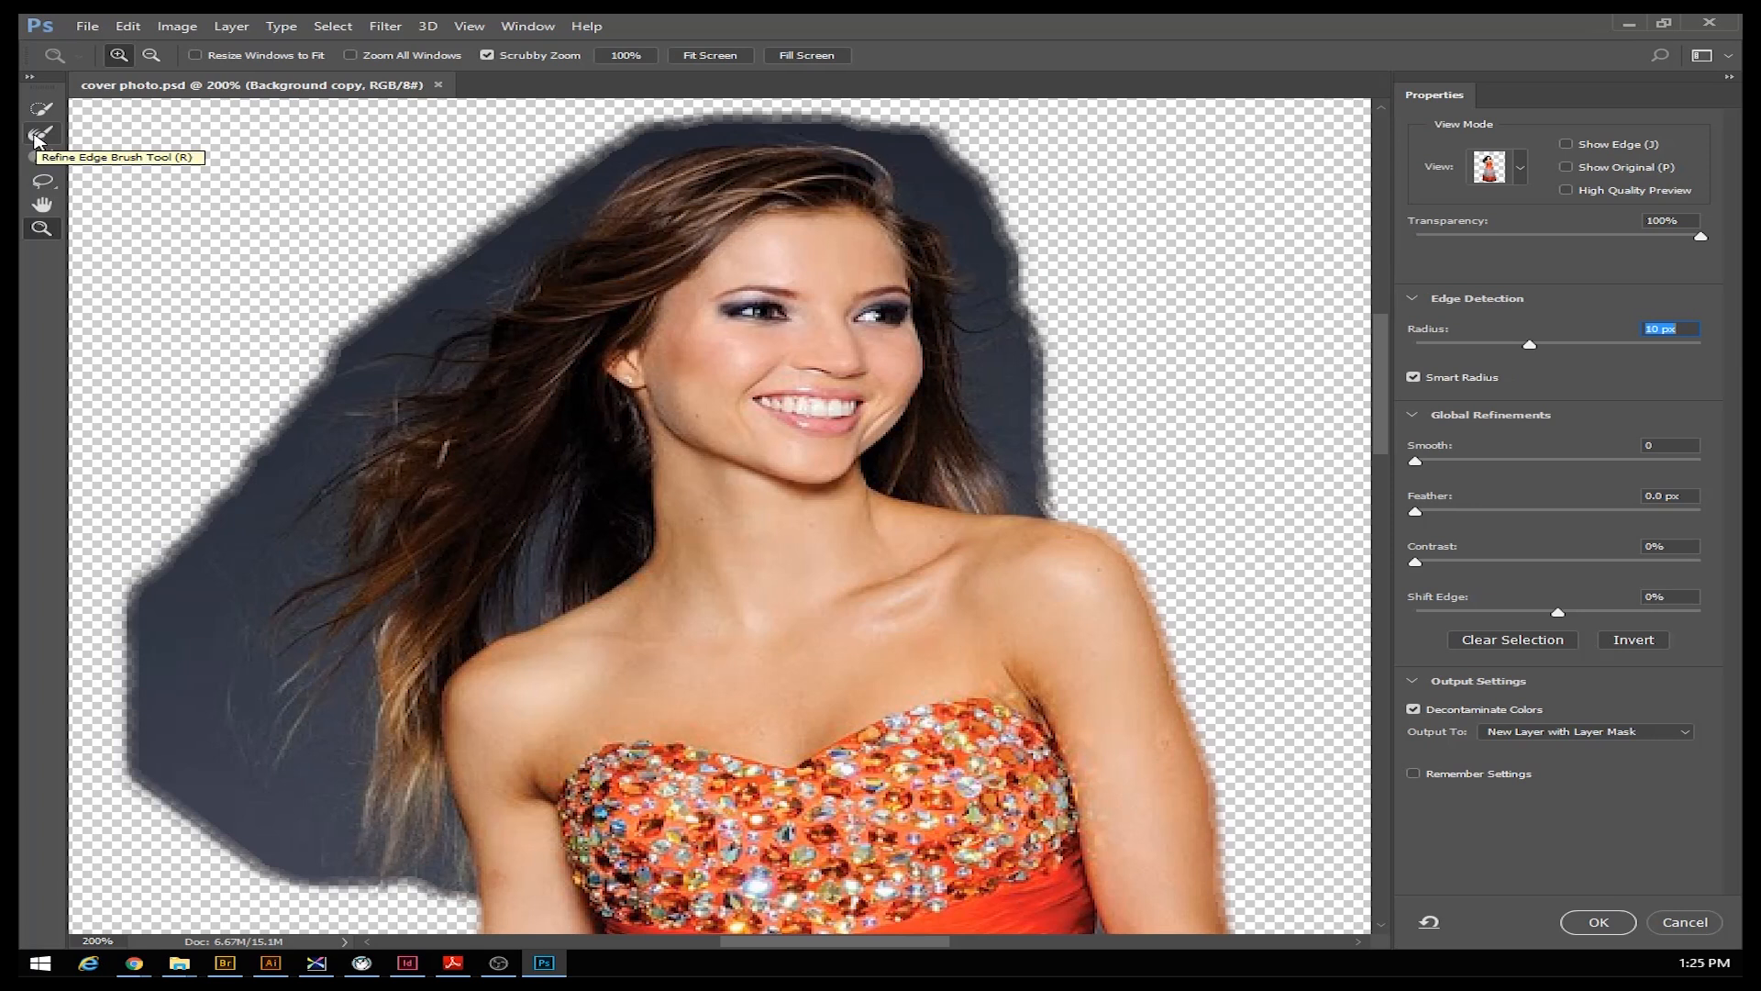
{"action": "left_click", "coordinate": [36, 137]}
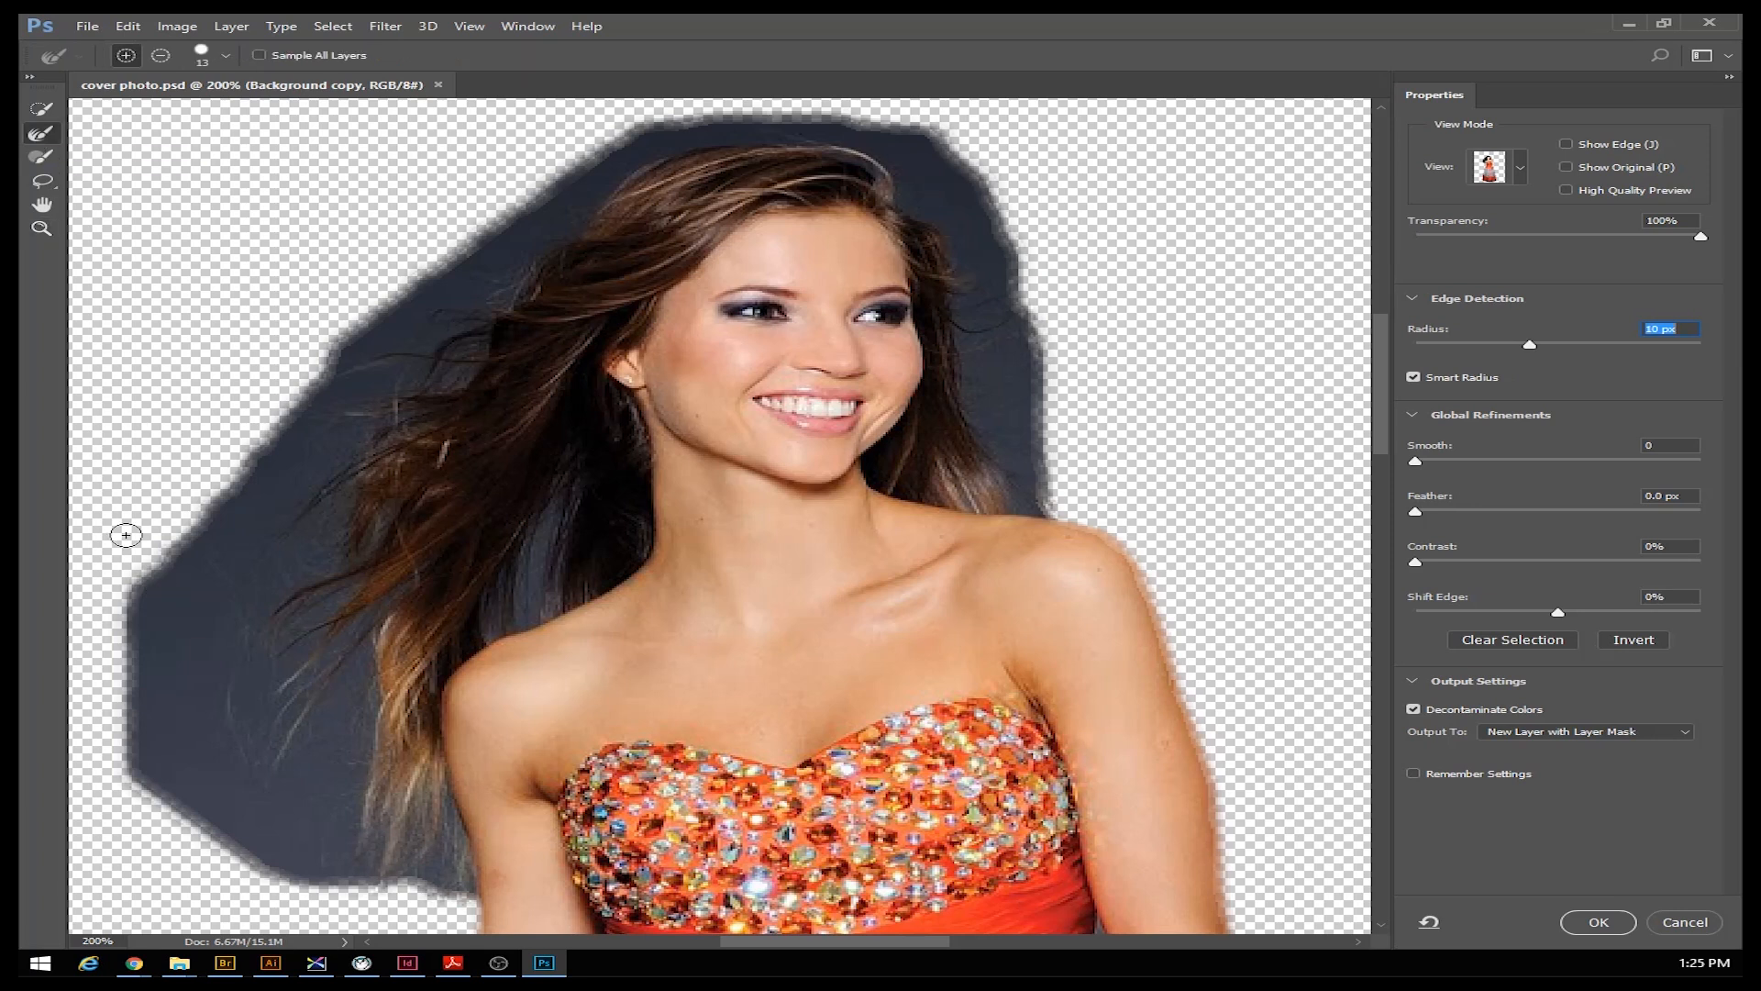
{"action": "key", "text": "bracketright"}
{"action": "key", "text": "bracketright"}
{"action": "key", "text": "bracketright"}
{"action": "key", "text": "bracketright"}
{"action": "key", "text": "bracketright"}
{"action": "mouse_move", "coordinate": [289, 402]}
{"action": "left_mouse_down"}
{"action": "mouse_move", "coordinate": [242, 439]}
{"action": "mouse_move", "coordinate": [252, 403]}
{"action": "left_mouse_up"}
{"action": "mouse_move", "coordinate": [231, 496]}
{"action": "left_mouse_down"}
{"action": "mouse_move", "coordinate": [303, 401]}
{"action": "mouse_move", "coordinate": [350, 376]}
{"action": "mouse_move", "coordinate": [306, 485]}
{"action": "mouse_move", "coordinate": [328, 415]}
{"action": "mouse_move", "coordinate": [275, 508]}
{"action": "mouse_move", "coordinate": [307, 522]}
{"action": "mouse_move", "coordinate": [264, 609]}
{"action": "mouse_move", "coordinate": [234, 626]}
{"action": "mouse_move", "coordinate": [209, 541]}
{"action": "mouse_move", "coordinate": [329, 498]}
{"action": "mouse_move", "coordinate": [265, 582]}
{"action": "mouse_move", "coordinate": [144, 617]}
{"action": "mouse_move", "coordinate": [160, 650]}
{"action": "mouse_move", "coordinate": [140, 766]}
{"action": "mouse_move", "coordinate": [191, 830]}
{"action": "mouse_move", "coordinate": [164, 725]}
{"action": "mouse_move", "coordinate": [247, 647]}
{"action": "mouse_move", "coordinate": [194, 735]}
{"action": "mouse_move", "coordinate": [229, 790]}
{"action": "mouse_move", "coordinate": [320, 621]}
{"action": "mouse_move", "coordinate": [240, 812]}
{"action": "mouse_move", "coordinate": [293, 836]}
{"action": "mouse_move", "coordinate": [348, 677]}
{"action": "mouse_move", "coordinate": [309, 848]}
{"action": "mouse_move", "coordinate": [351, 867]}
{"action": "mouse_move", "coordinate": [373, 849]}
{"action": "mouse_move", "coordinate": [441, 882]}
{"action": "mouse_move", "coordinate": [428, 790]}
{"action": "mouse_move", "coordinate": [369, 839]}
{"action": "mouse_move", "coordinate": [354, 810]}
{"action": "mouse_move", "coordinate": [362, 669]}
{"action": "mouse_move", "coordinate": [558, 574]}
{"action": "mouse_move", "coordinate": [470, 604]}
{"action": "mouse_move", "coordinate": [555, 548]}
{"action": "mouse_move", "coordinate": [574, 476]}
{"action": "mouse_move", "coordinate": [447, 555]}
{"action": "mouse_move", "coordinate": [366, 561]}
{"action": "mouse_move", "coordinate": [334, 537]}
{"action": "mouse_move", "coordinate": [411, 349]}
{"action": "mouse_move", "coordinate": [493, 268]}
{"action": "mouse_move", "coordinate": [475, 266]}
{"action": "mouse_move", "coordinate": [630, 139]}
{"action": "mouse_move", "coordinate": [528, 178]}
{"action": "mouse_move", "coordinate": [589, 136]}
{"action": "mouse_move", "coordinate": [677, 109]}
{"action": "mouse_move", "coordinate": [641, 125]}
{"action": "mouse_move", "coordinate": [823, 115]}
{"action": "mouse_move", "coordinate": [926, 152]}
{"action": "mouse_move", "coordinate": [1023, 302]}
{"action": "mouse_move", "coordinate": [1041, 477]}
{"action": "mouse_move", "coordinate": [1009, 275]}
{"action": "mouse_move", "coordinate": [1030, 404]}
{"action": "mouse_move", "coordinate": [995, 346]}
{"action": "mouse_move", "coordinate": [1055, 474]}
{"action": "left_mouse_up"}
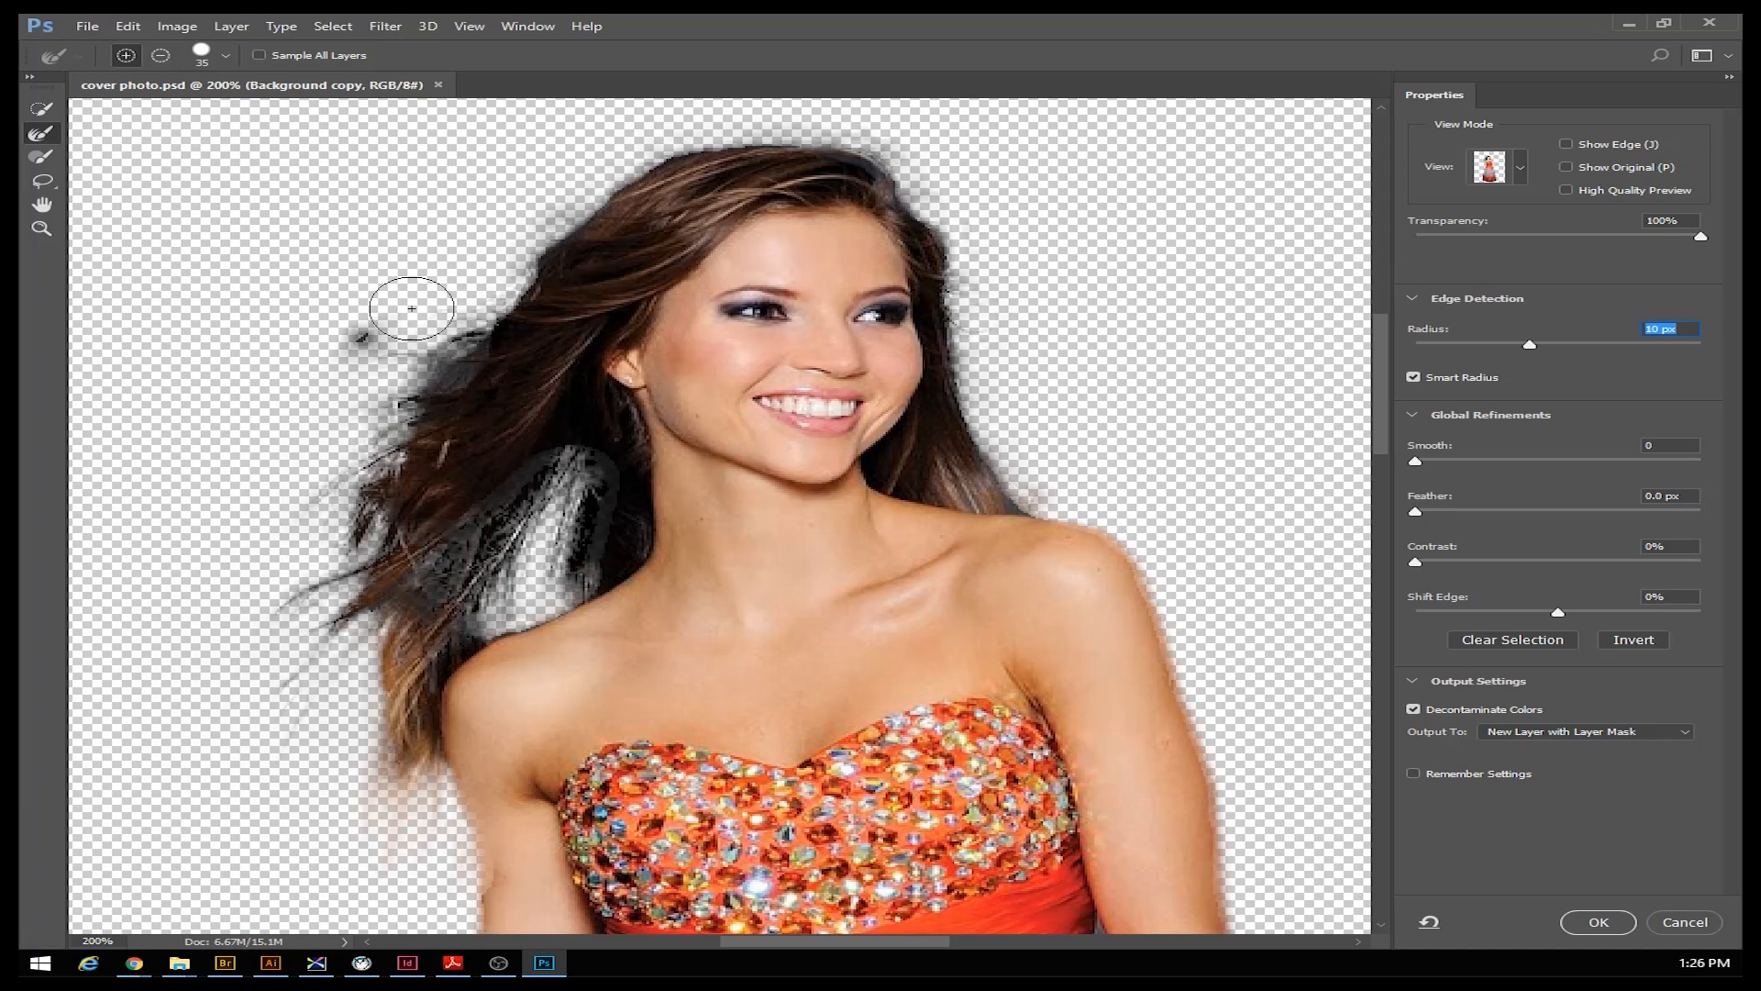
{"action": "left_click", "coordinate": [359, 334]}
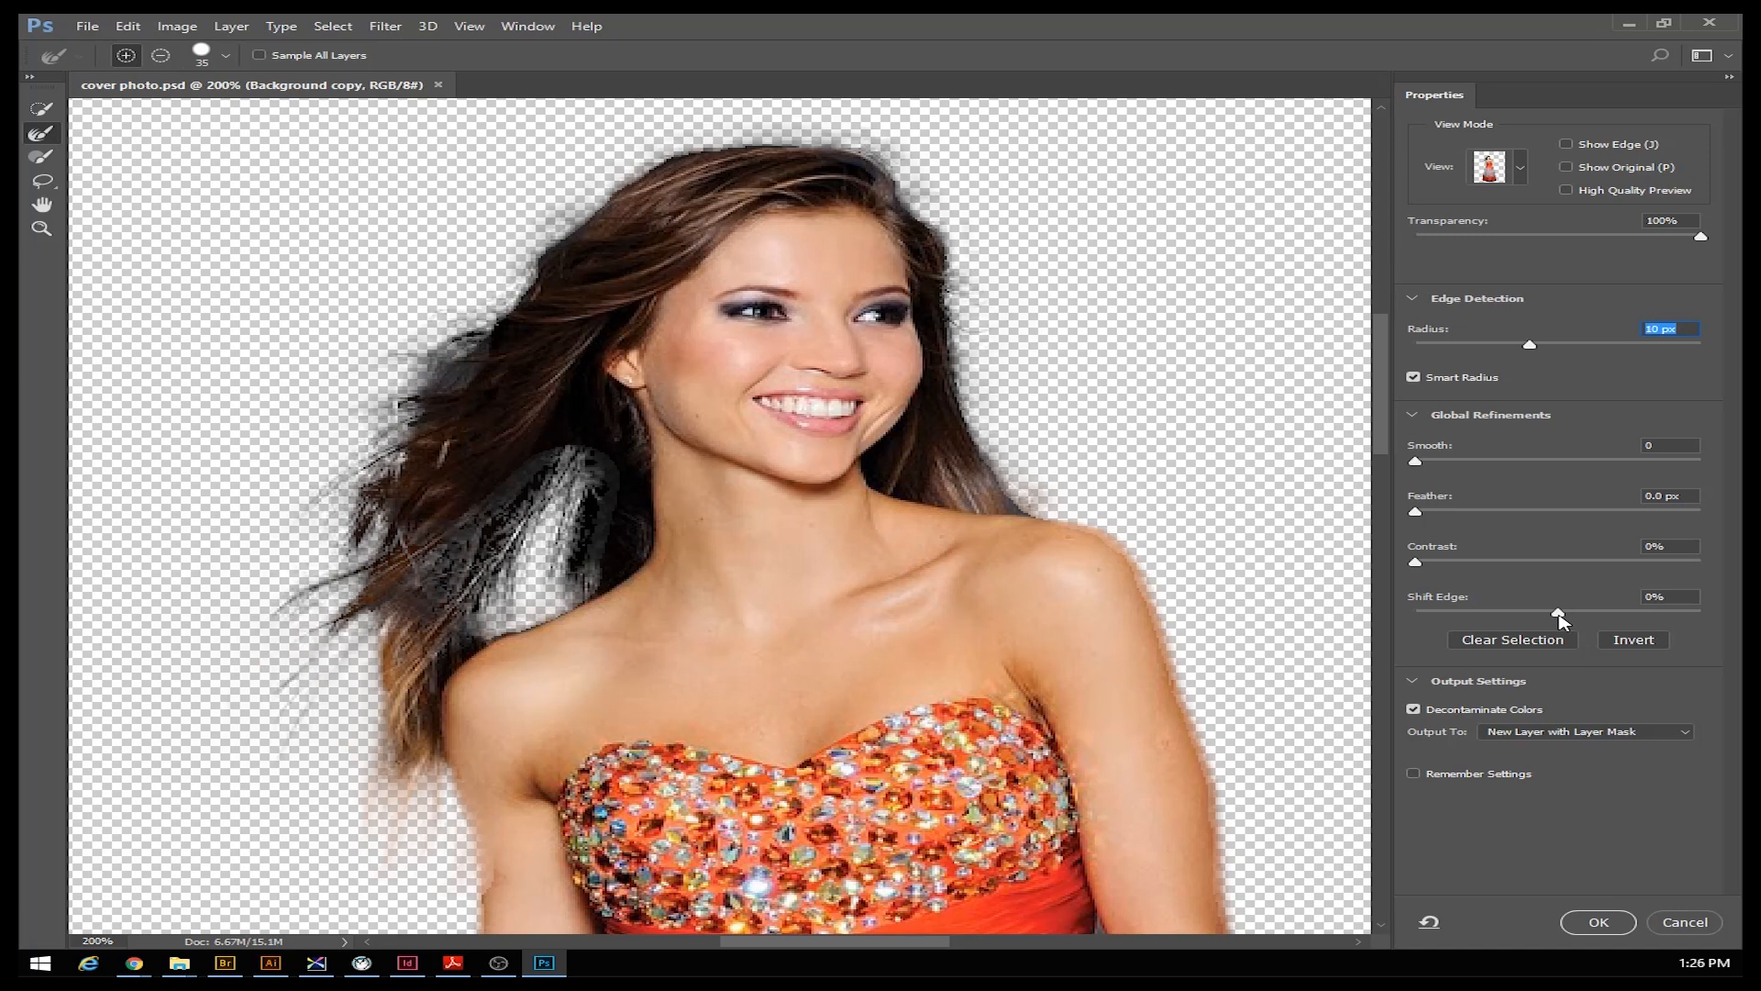
Set the global refinements to Shift Edge +25%, Feather 0 px and Contrast 19%
{"action": "left_click_drag", "start_coordinate": [1559, 617], "coordinate": [1600, 635]}
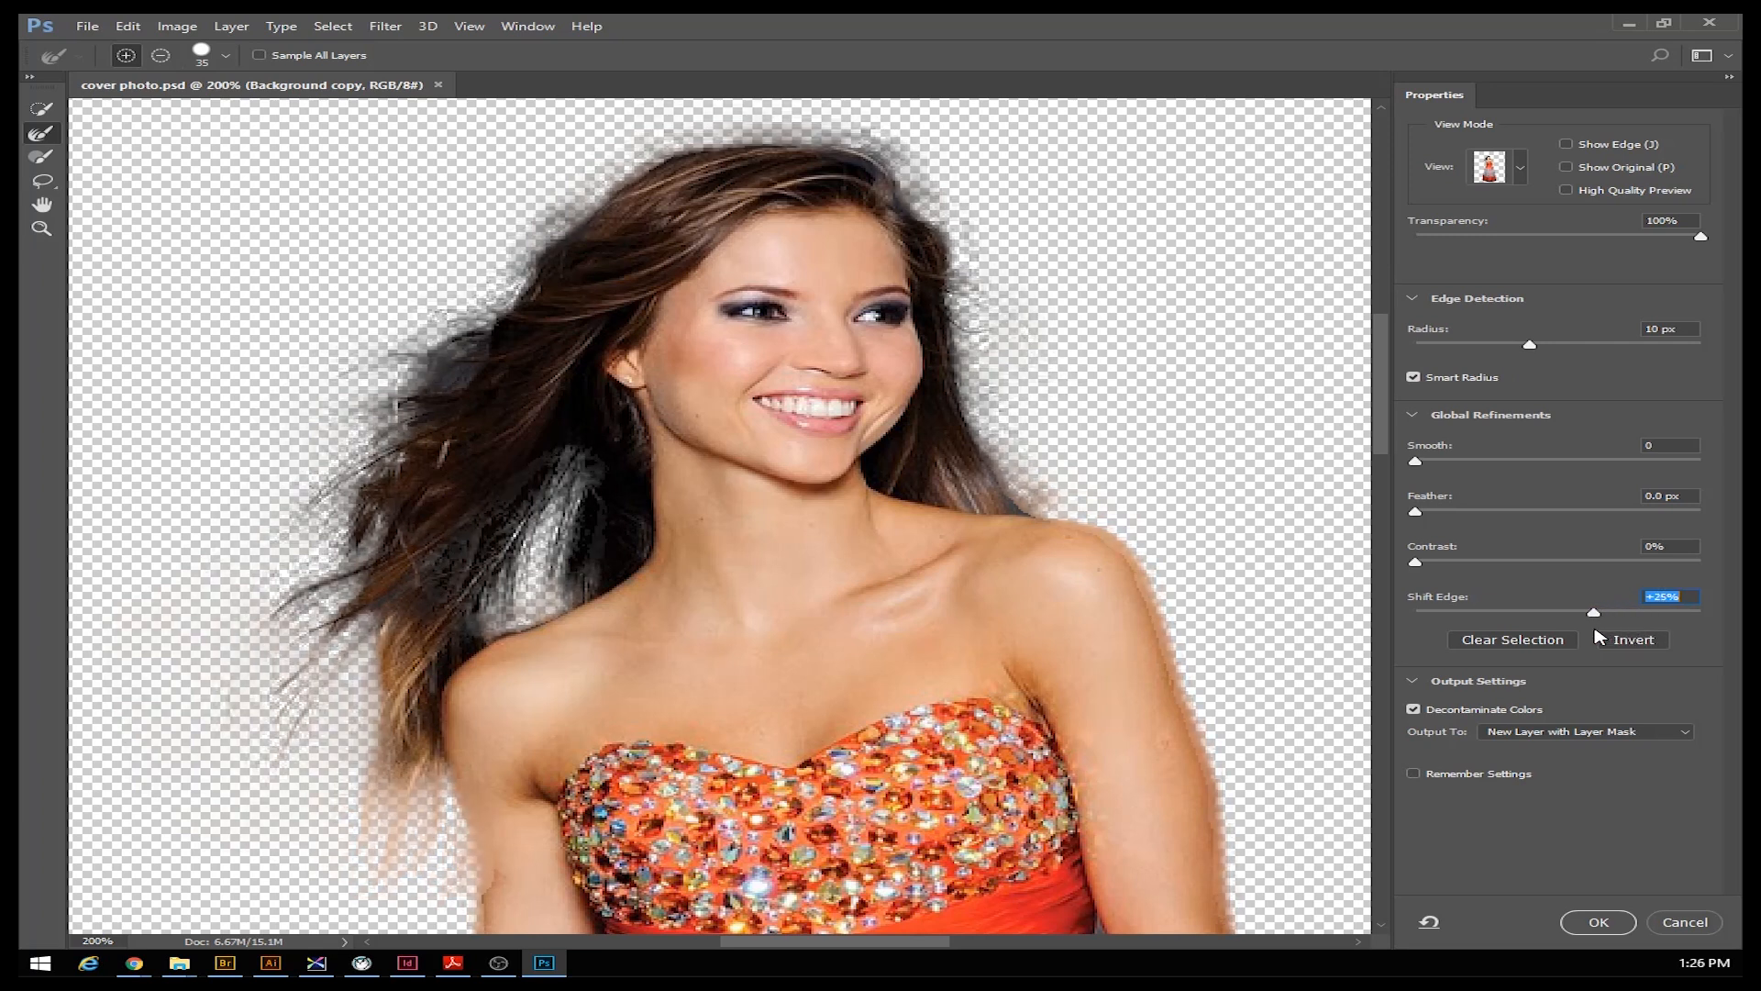
{"action": "left_click_drag", "start_coordinate": [1417, 516], "coordinate": [1396, 469]}
{"action": "left_click_drag", "start_coordinate": [1418, 568], "coordinate": [1470, 576]}
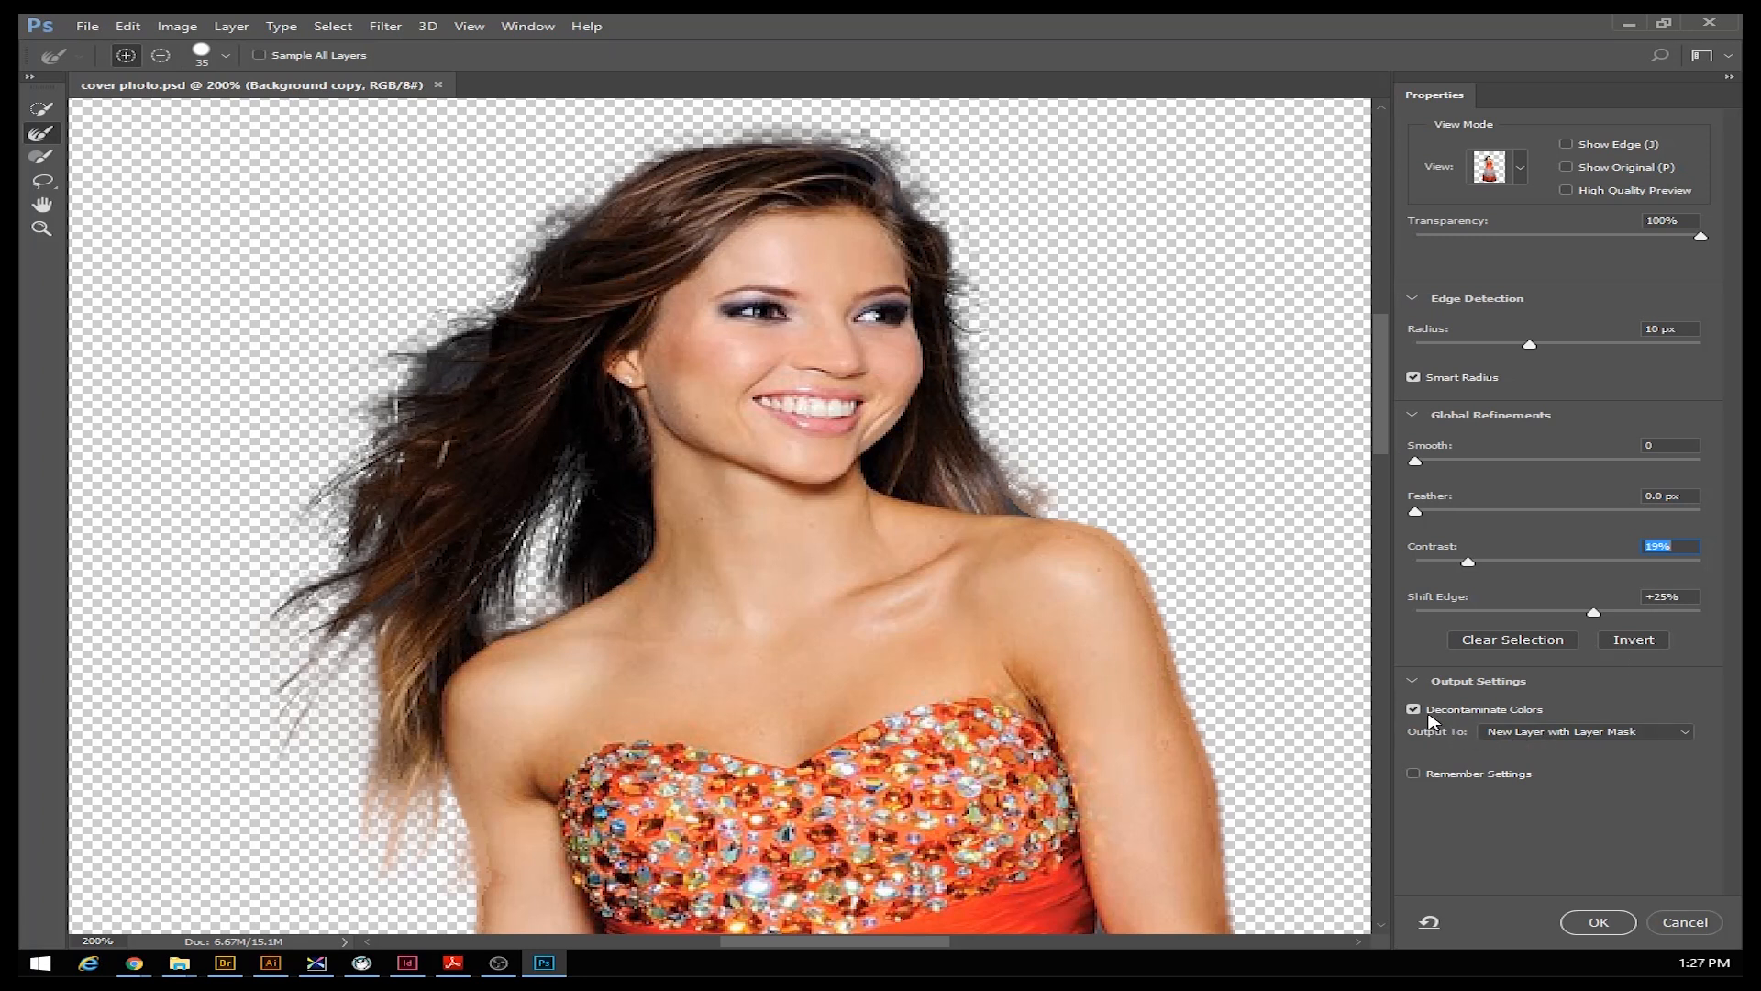
Compare the cutout's edges with and without Decontaminate Colors, and leave the option off
{"action": "left_click", "coordinate": [1415, 710]}
{"action": "left_click", "coordinate": [1414, 710]}
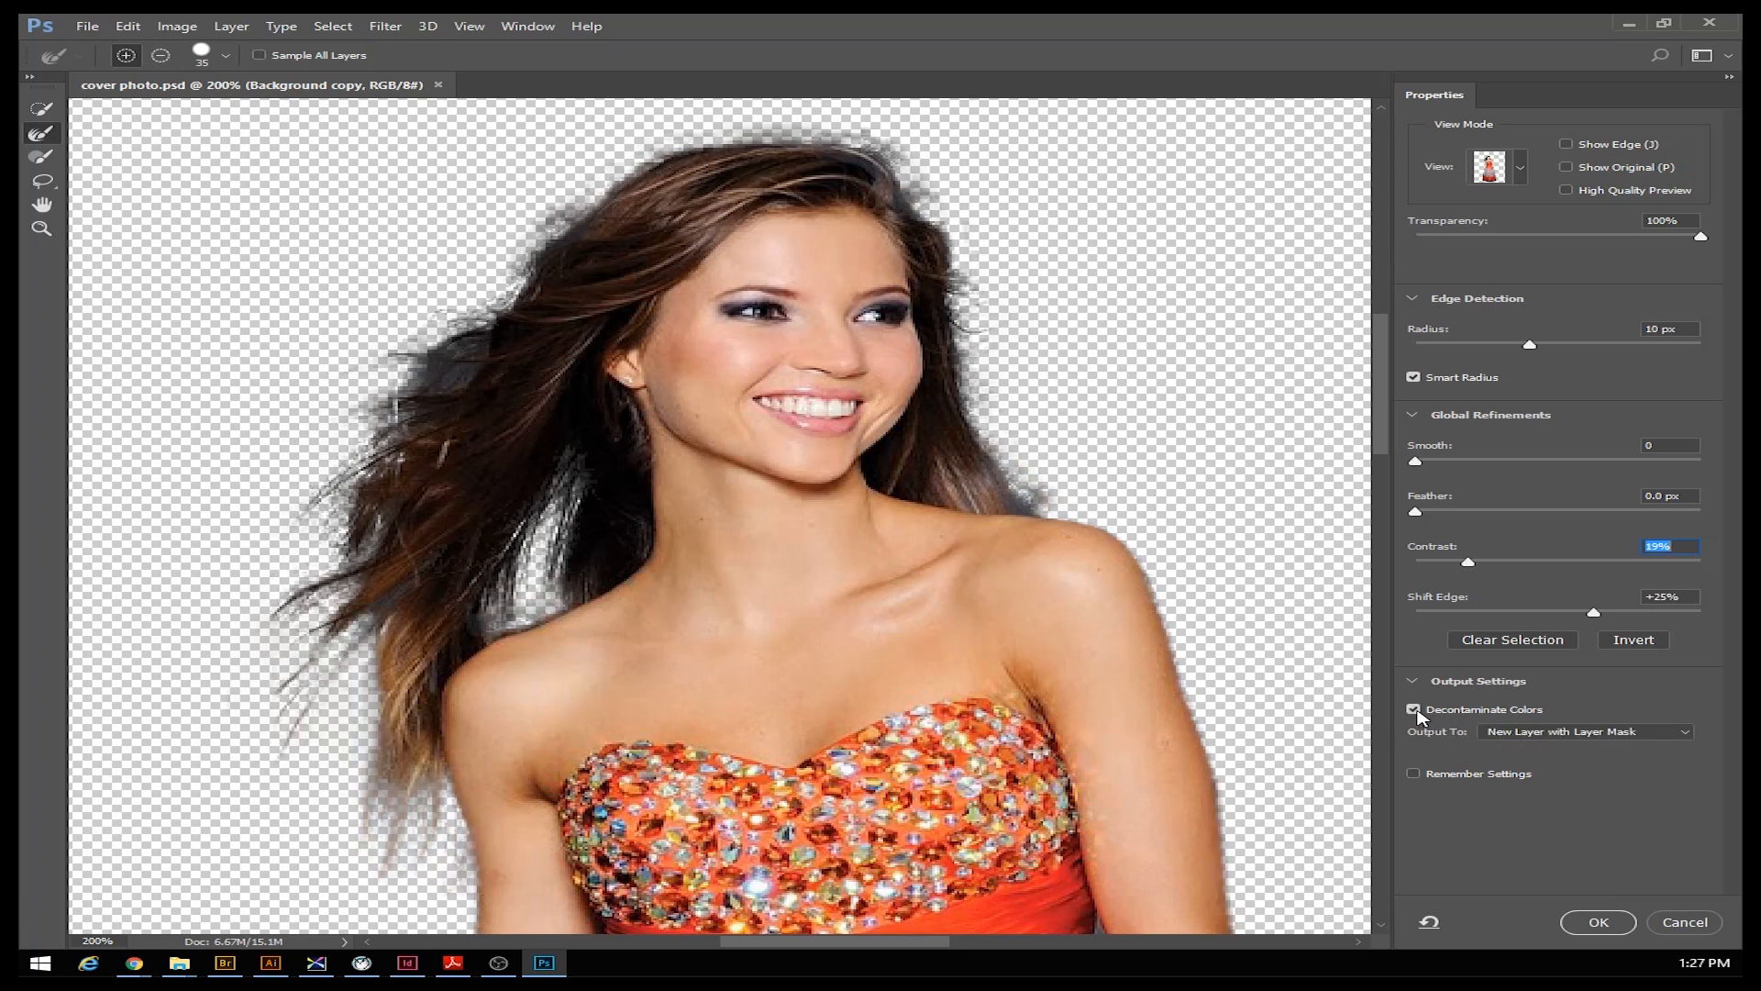
{"action": "left_click", "coordinate": [1415, 710]}
{"action": "left_click", "coordinate": [1415, 710]}
{"action": "left_click", "coordinate": [1415, 710]}
{"action": "left_click", "coordinate": [1414, 710]}
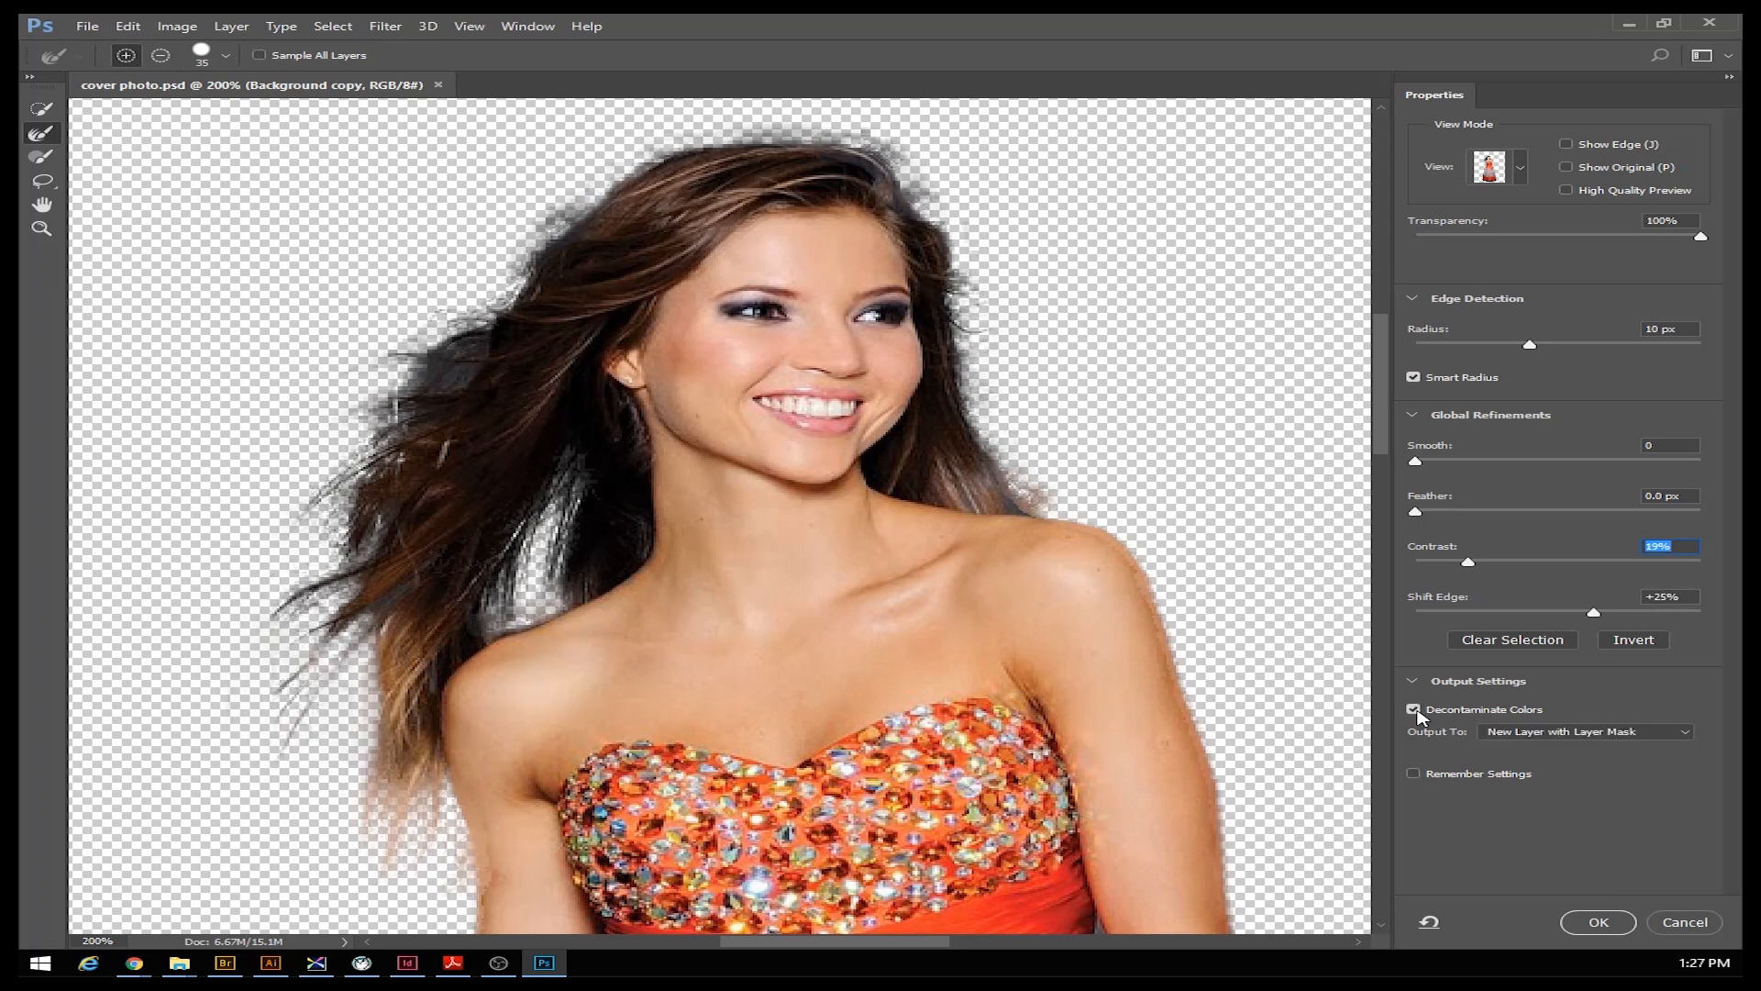
{"action": "left_click", "coordinate": [1415, 710]}
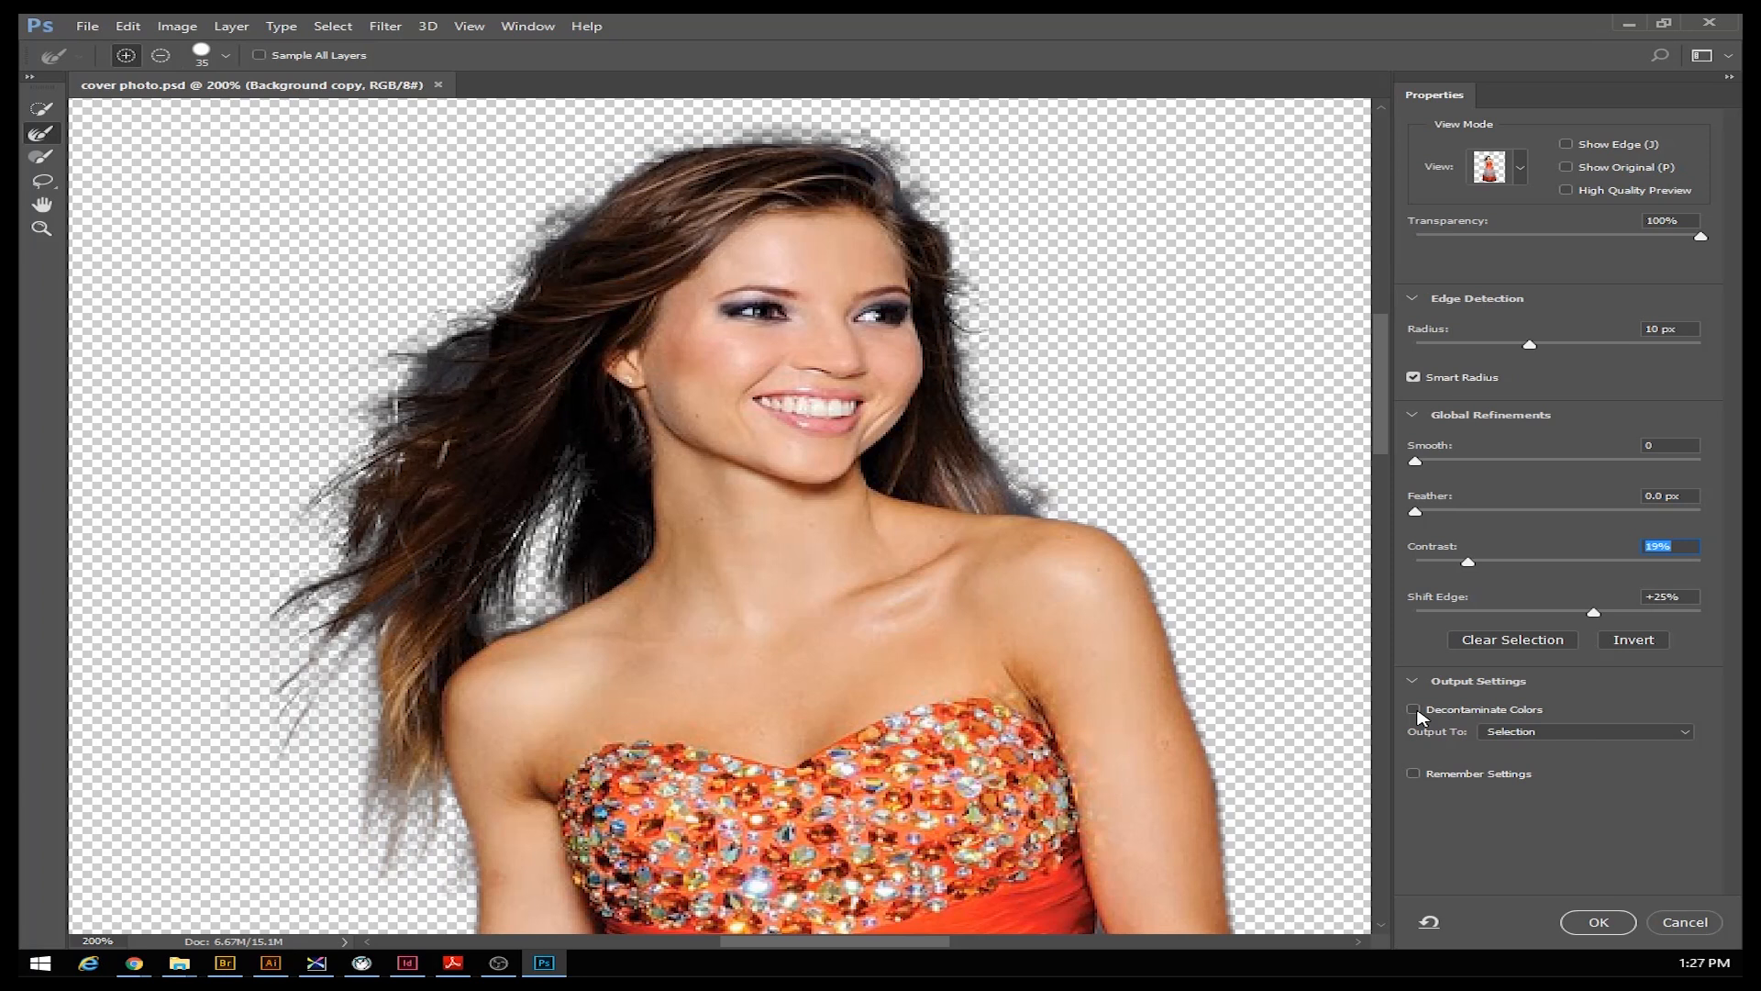
{"action": "left_click", "coordinate": [1413, 711]}
{"action": "left_click", "coordinate": [1414, 711]}
Output the refined selection as a New Layer with Layer Mask
{"action": "left_click", "coordinate": [1559, 732]}
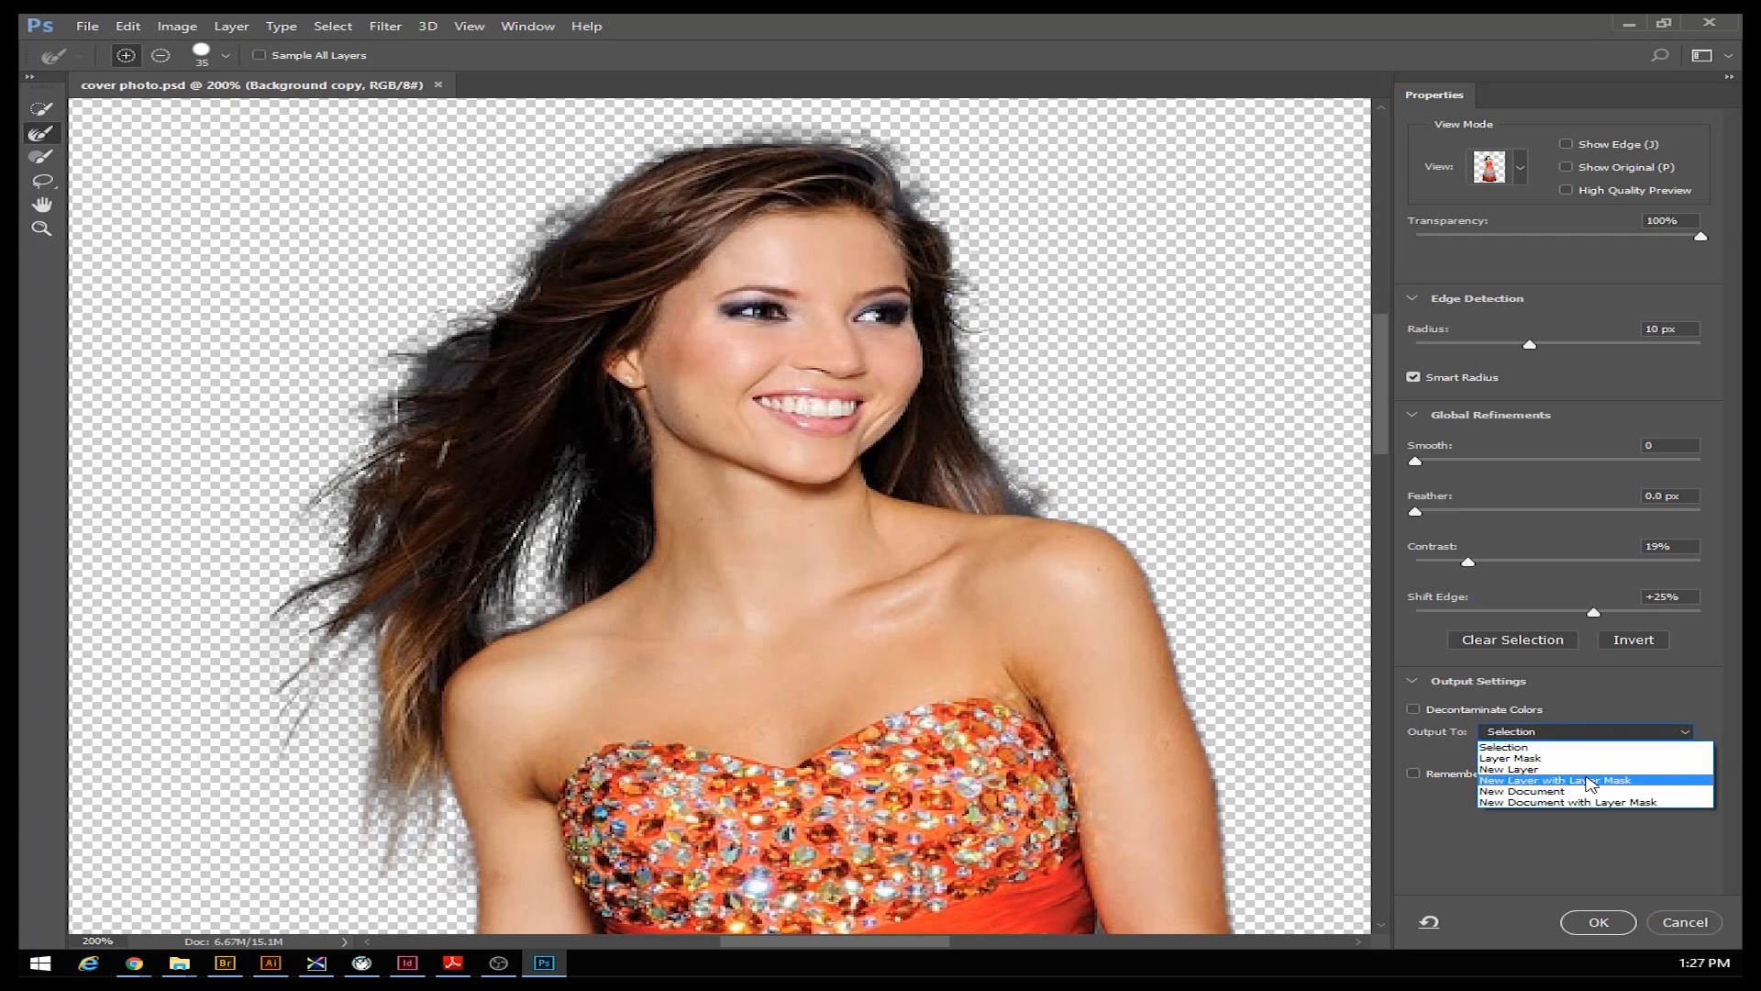
{"action": "left_click", "coordinate": [1590, 781]}
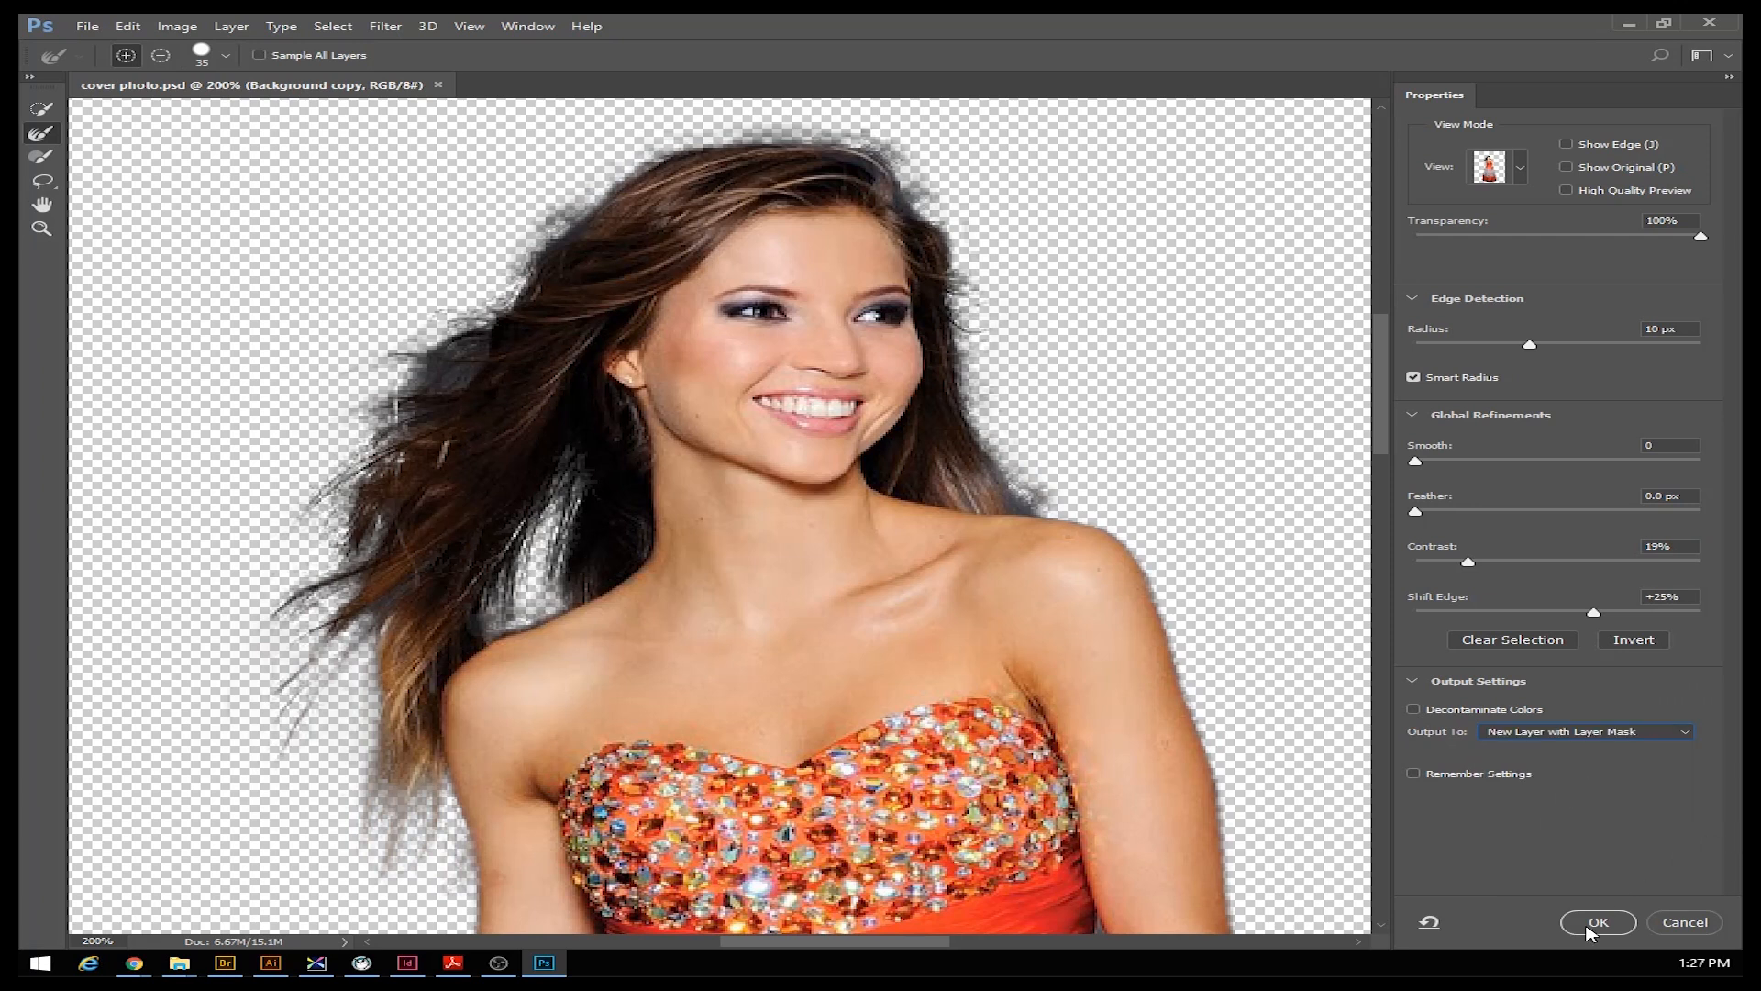
{"action": "left_click", "coordinate": [1596, 925]}
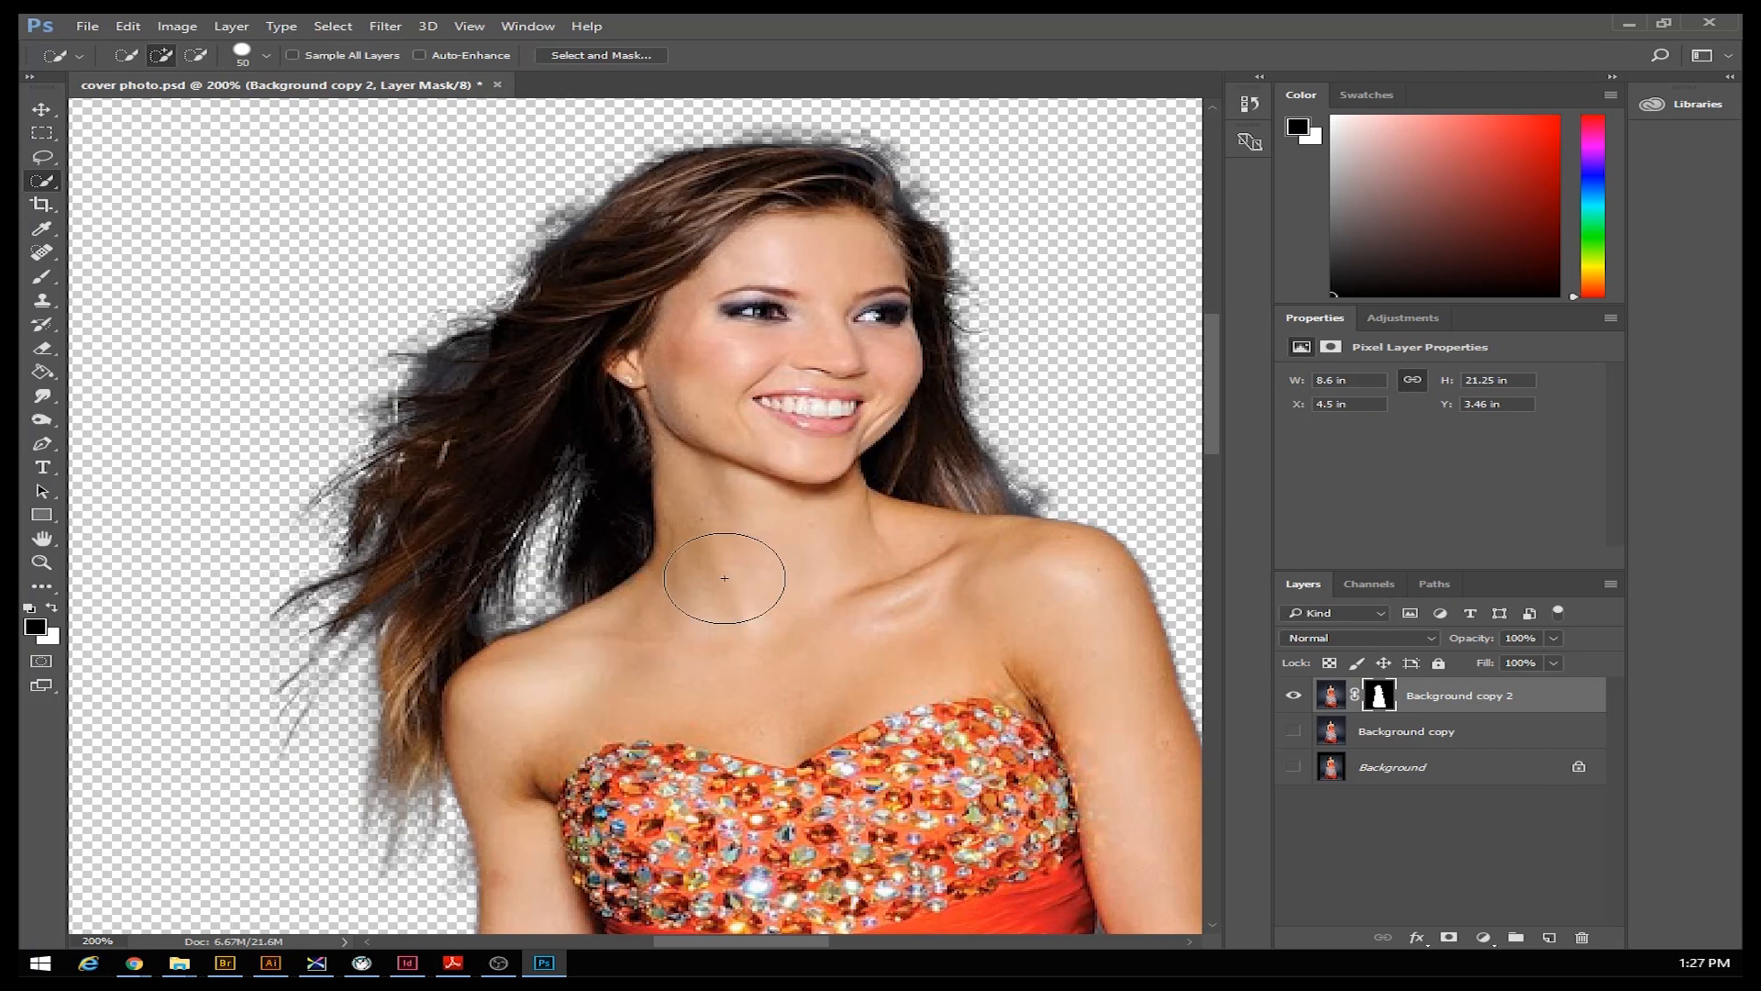
Paint black on the layer mask with a size 15 brush to hide the dark fringe around the top and back of the hair
{"action": "left_click_drag", "start_coordinate": [787, 510], "coordinate": [683, 587]}
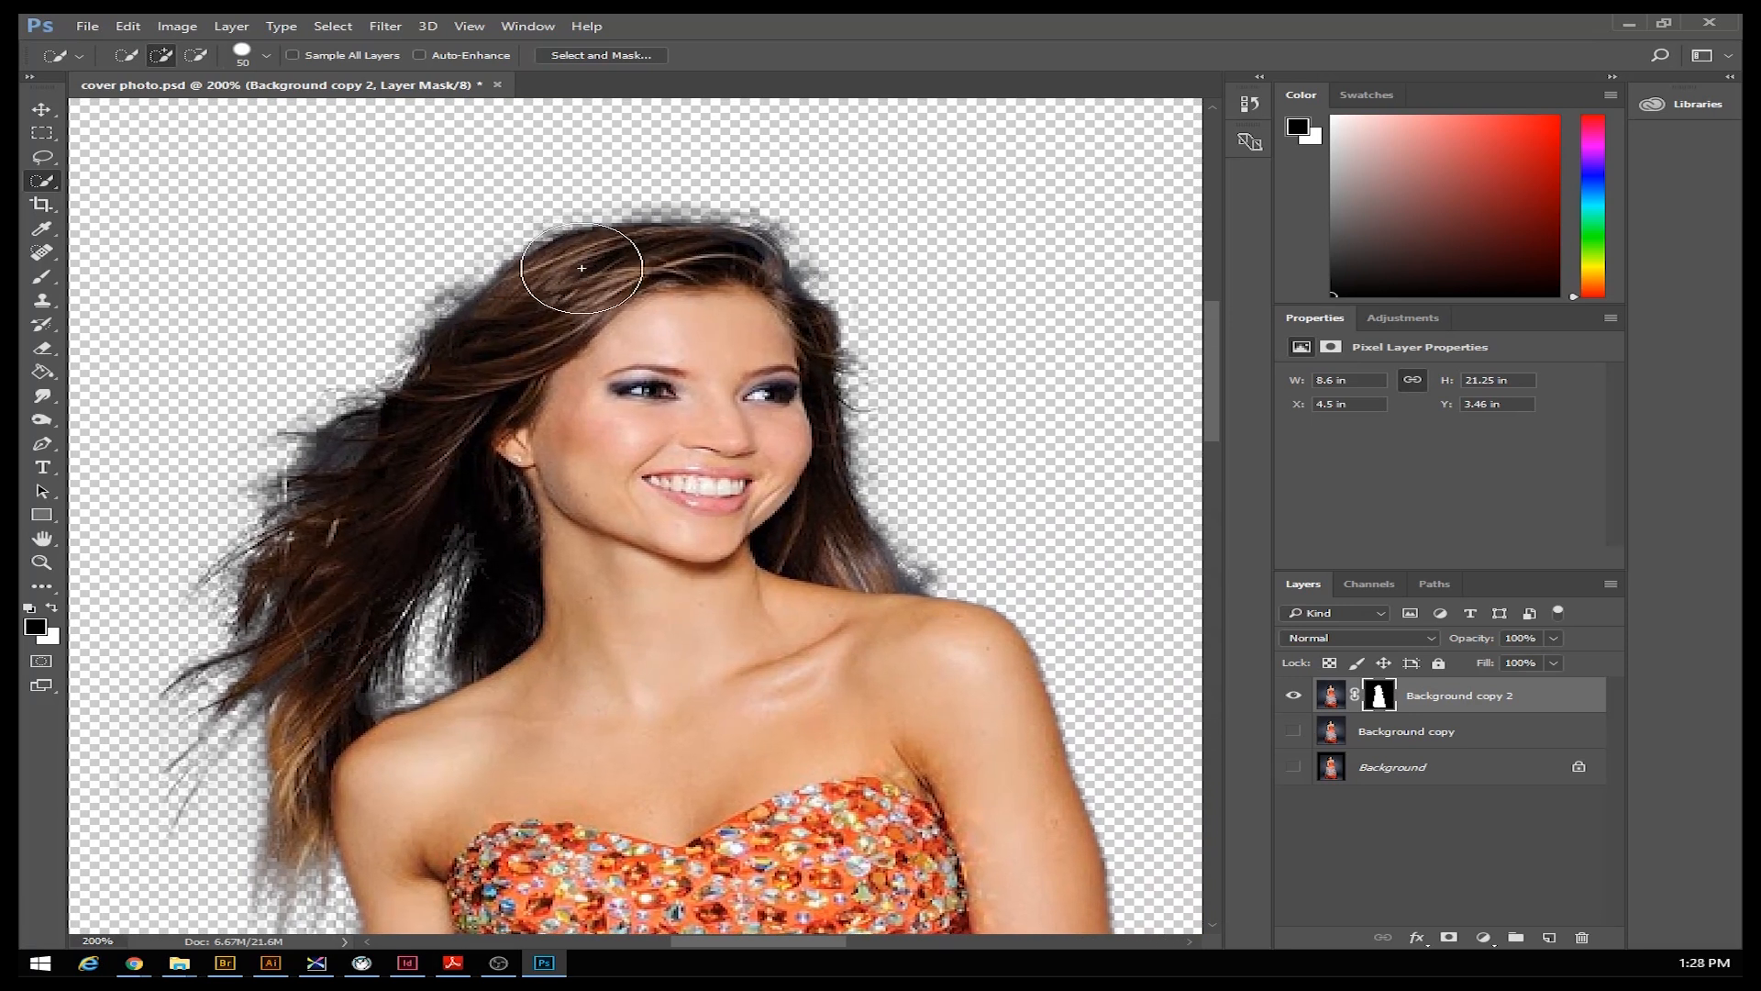
{"action": "left_click_drag", "start_coordinate": [581, 268], "coordinate": [587, 309]}
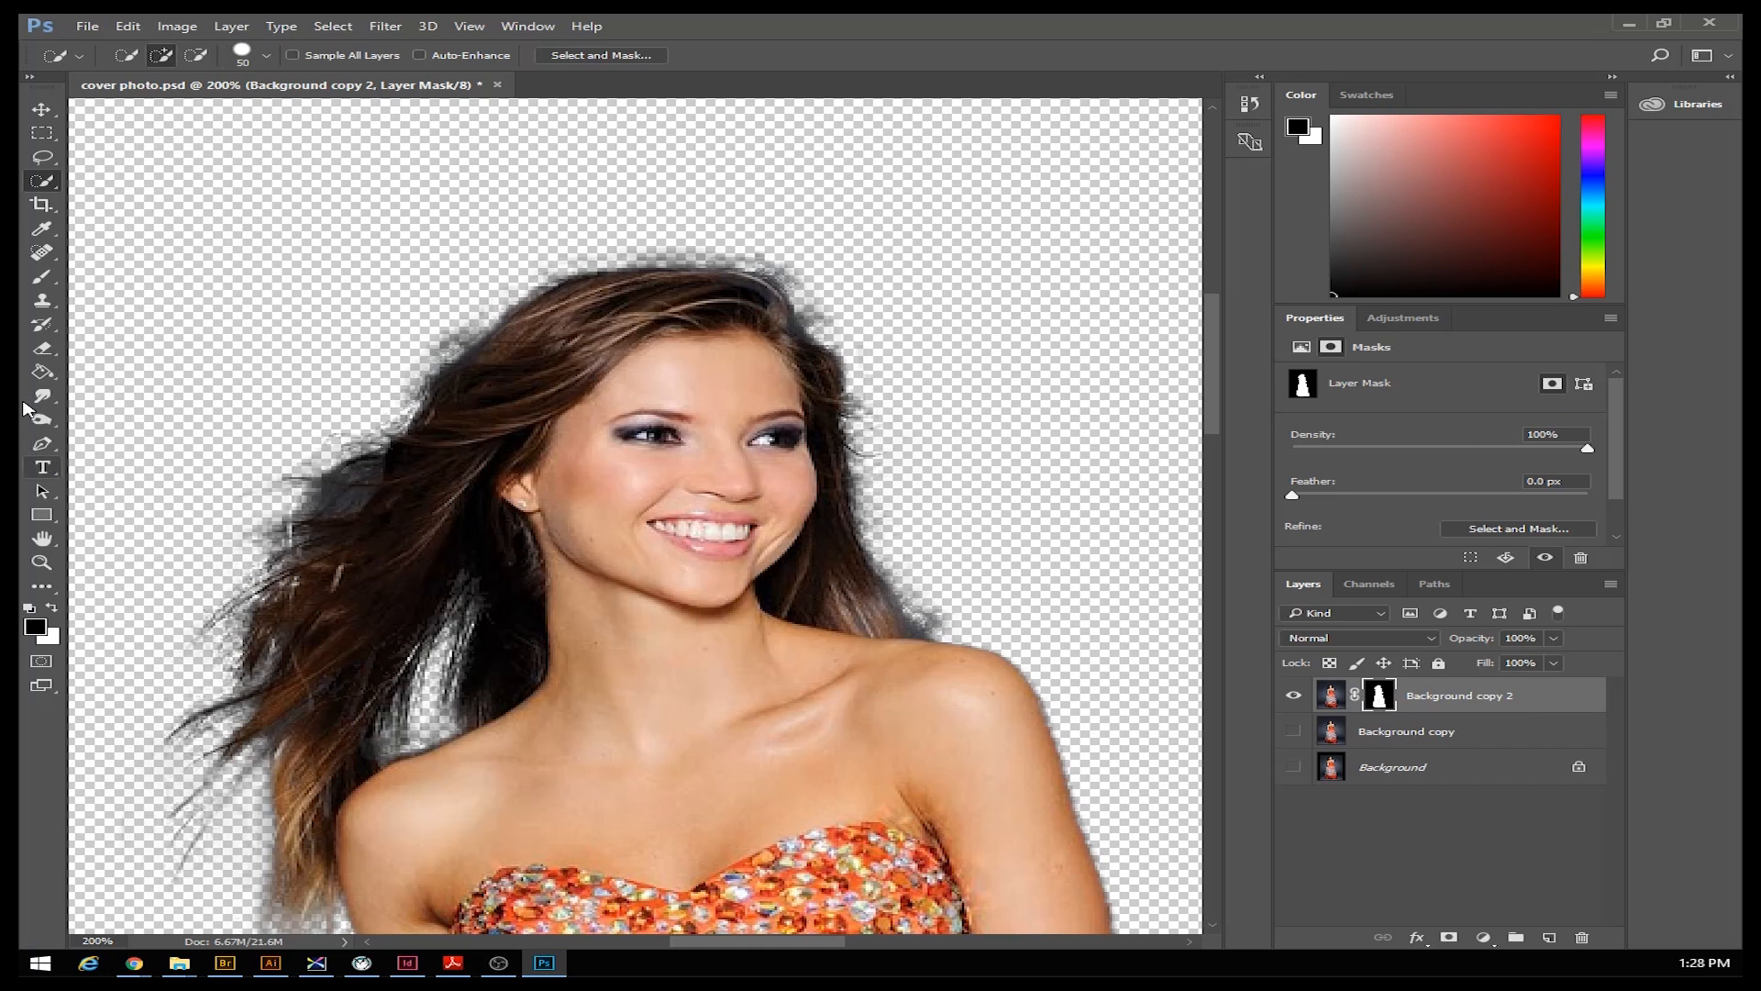
{"action": "left_click", "coordinate": [42, 276]}
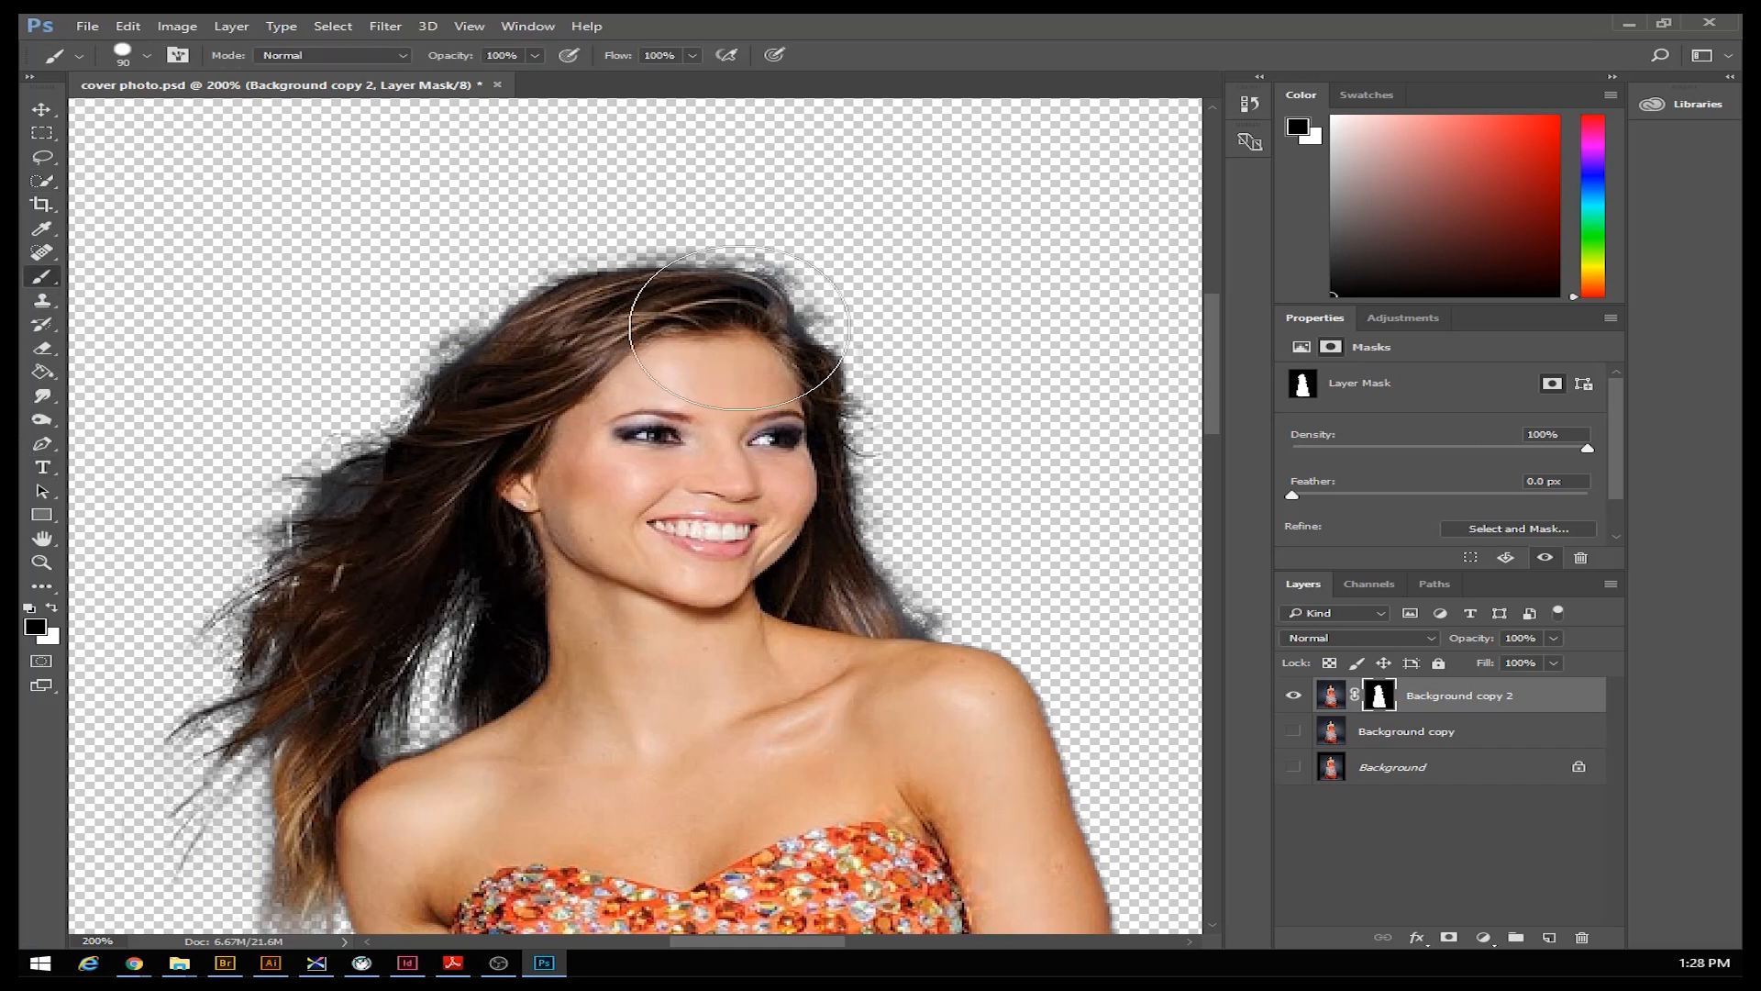
{"action": "key", "text": "bracketleft"}
{"action": "key", "text": "bracketleft"}
{"action": "key", "text": "bracketleft"}
{"action": "key", "text": "bracketleft"}
{"action": "key", "text": "bracketleft"}
{"action": "key", "text": "bracketleft"}
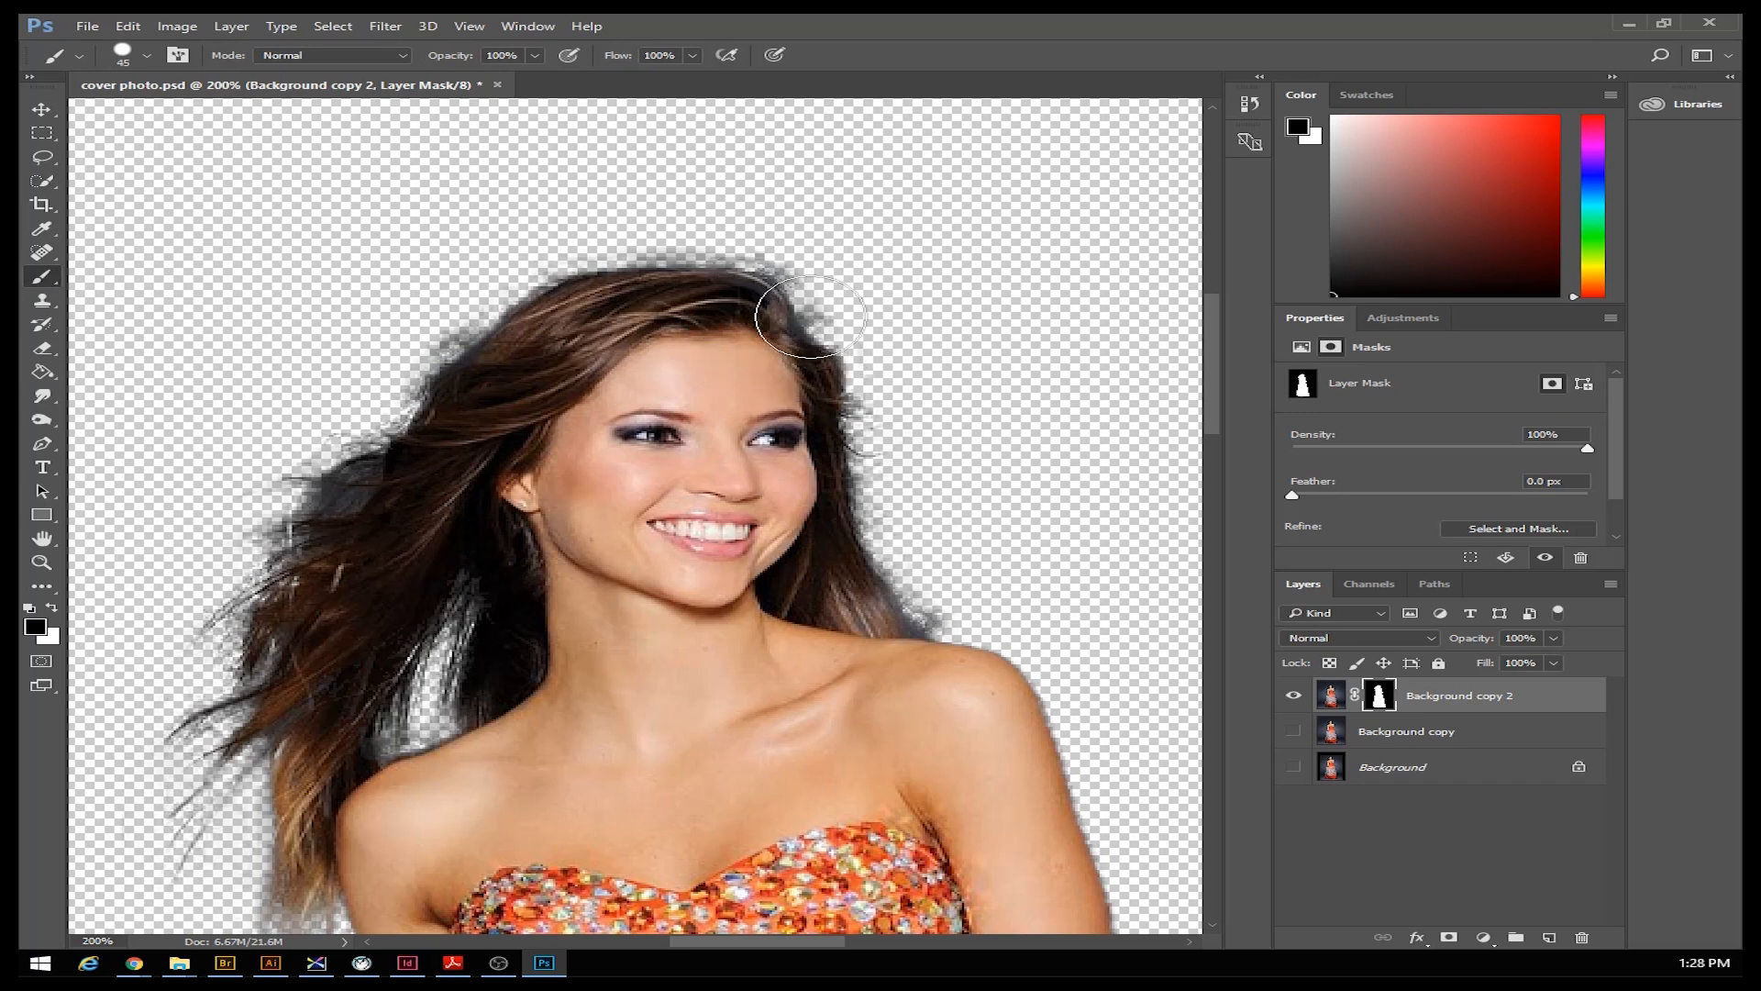
{"action": "key", "text": "bracketleft"}
{"action": "key", "text": "bracketleft"}
{"action": "key", "text": "bracketleft"}
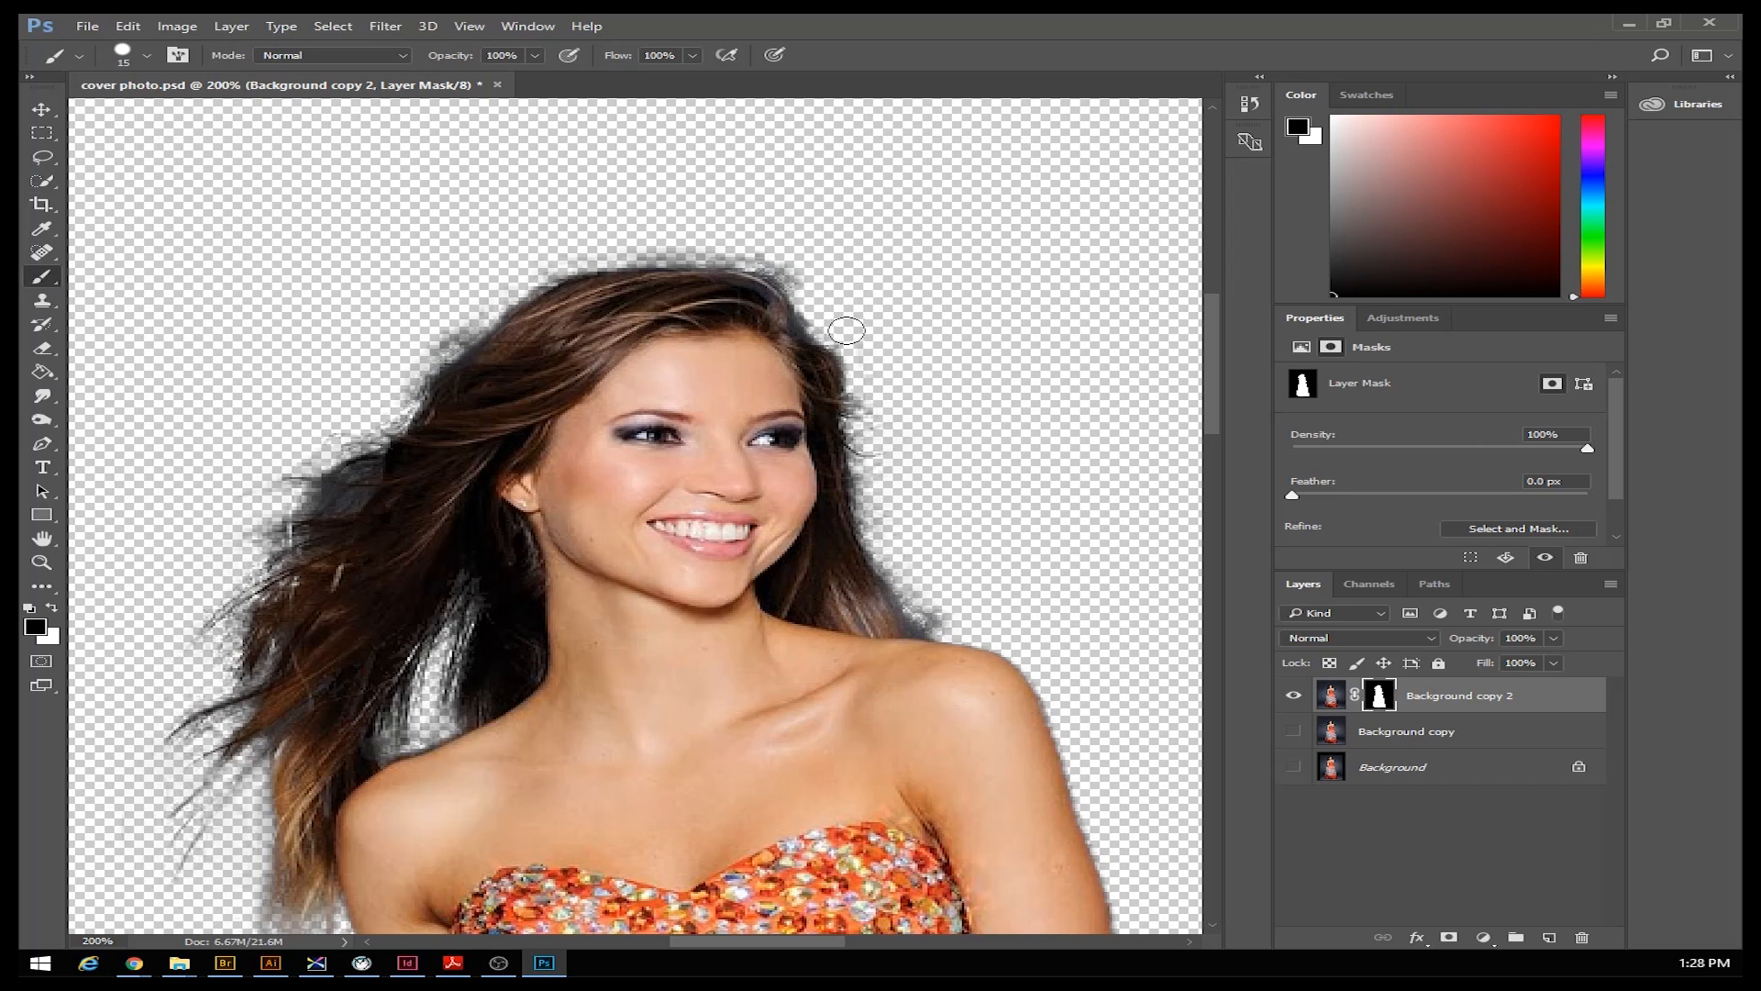
{"action": "mouse_move", "coordinate": [813, 306]}
{"action": "left_mouse_down"}
{"action": "mouse_move", "coordinate": [775, 258]}
{"action": "mouse_move", "coordinate": [615, 251]}
{"action": "mouse_move", "coordinate": [658, 249]}
{"action": "left_mouse_up"}
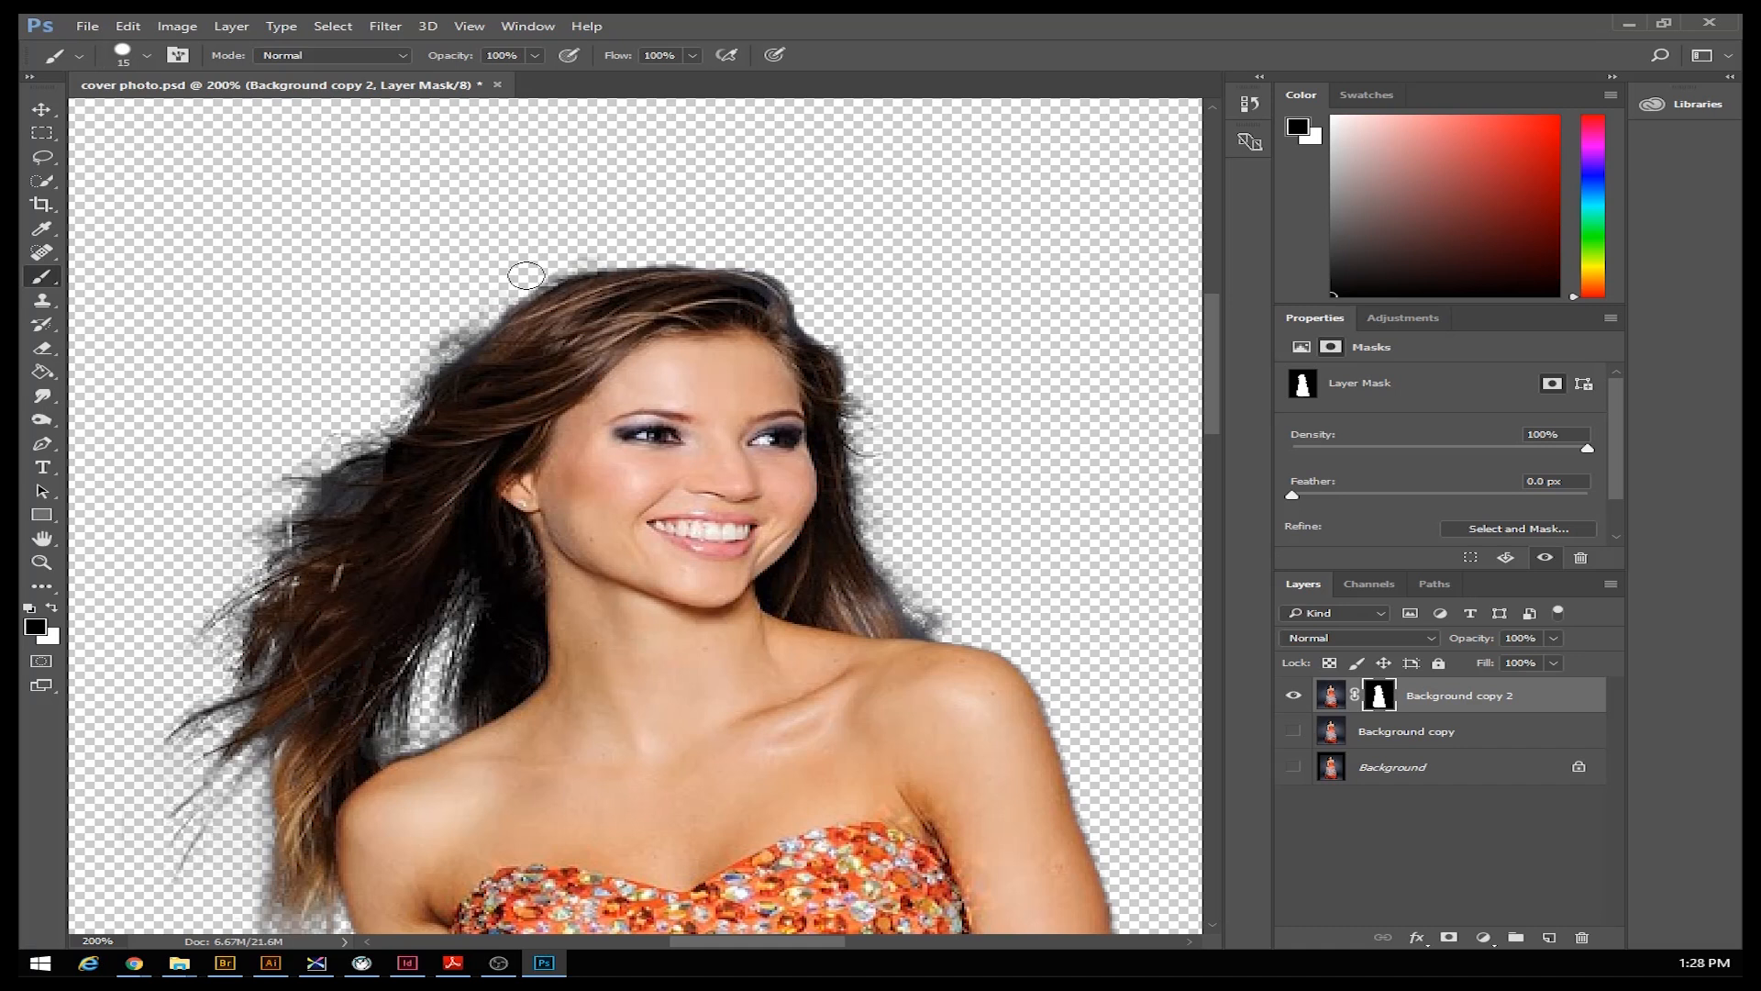
{"action": "mouse_move", "coordinate": [628, 246]}
{"action": "left_mouse_down"}
{"action": "mouse_move", "coordinate": [523, 280]}
{"action": "mouse_move", "coordinate": [372, 422]}
{"action": "left_mouse_up"}
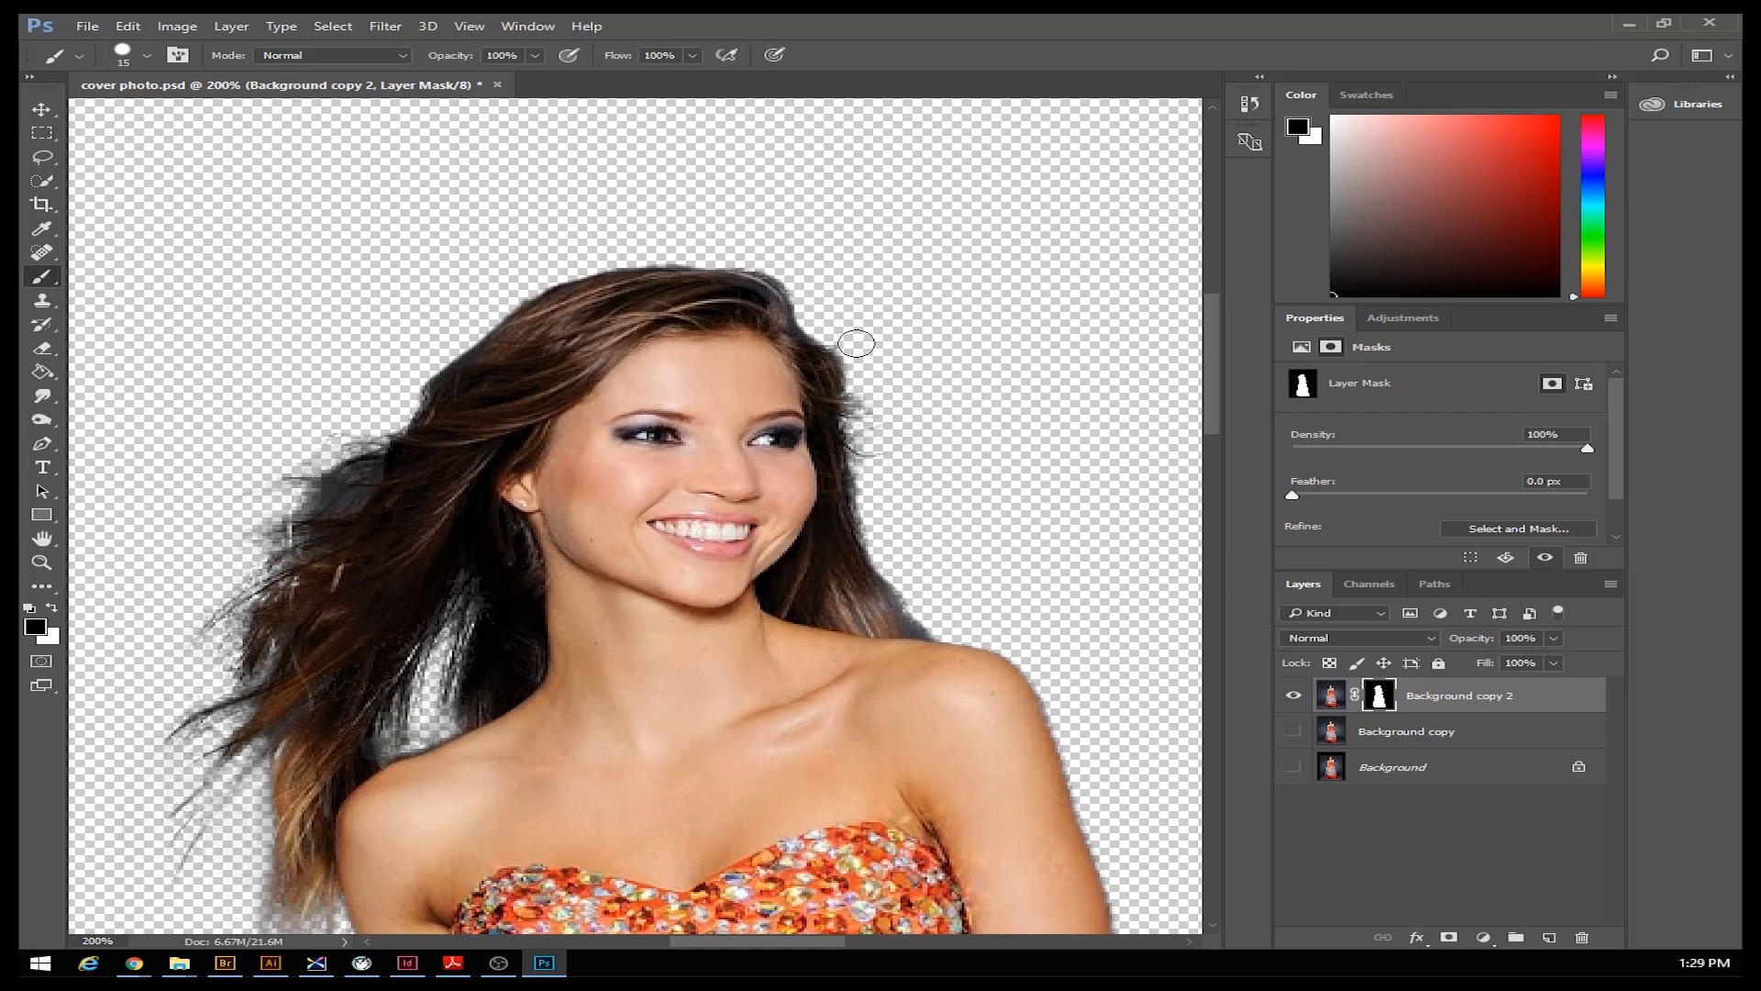
Save the masked cutout as a separate file named "cover photo no background.psd" and close it
{"action": "key", "text": "z"}
{"action": "left_click", "coordinate": [655, 642], "text": "alt"}
{"action": "left_click", "coordinate": [657, 661], "text": "alt"}
{"action": "left_click", "coordinate": [662, 727], "text": "alt"}
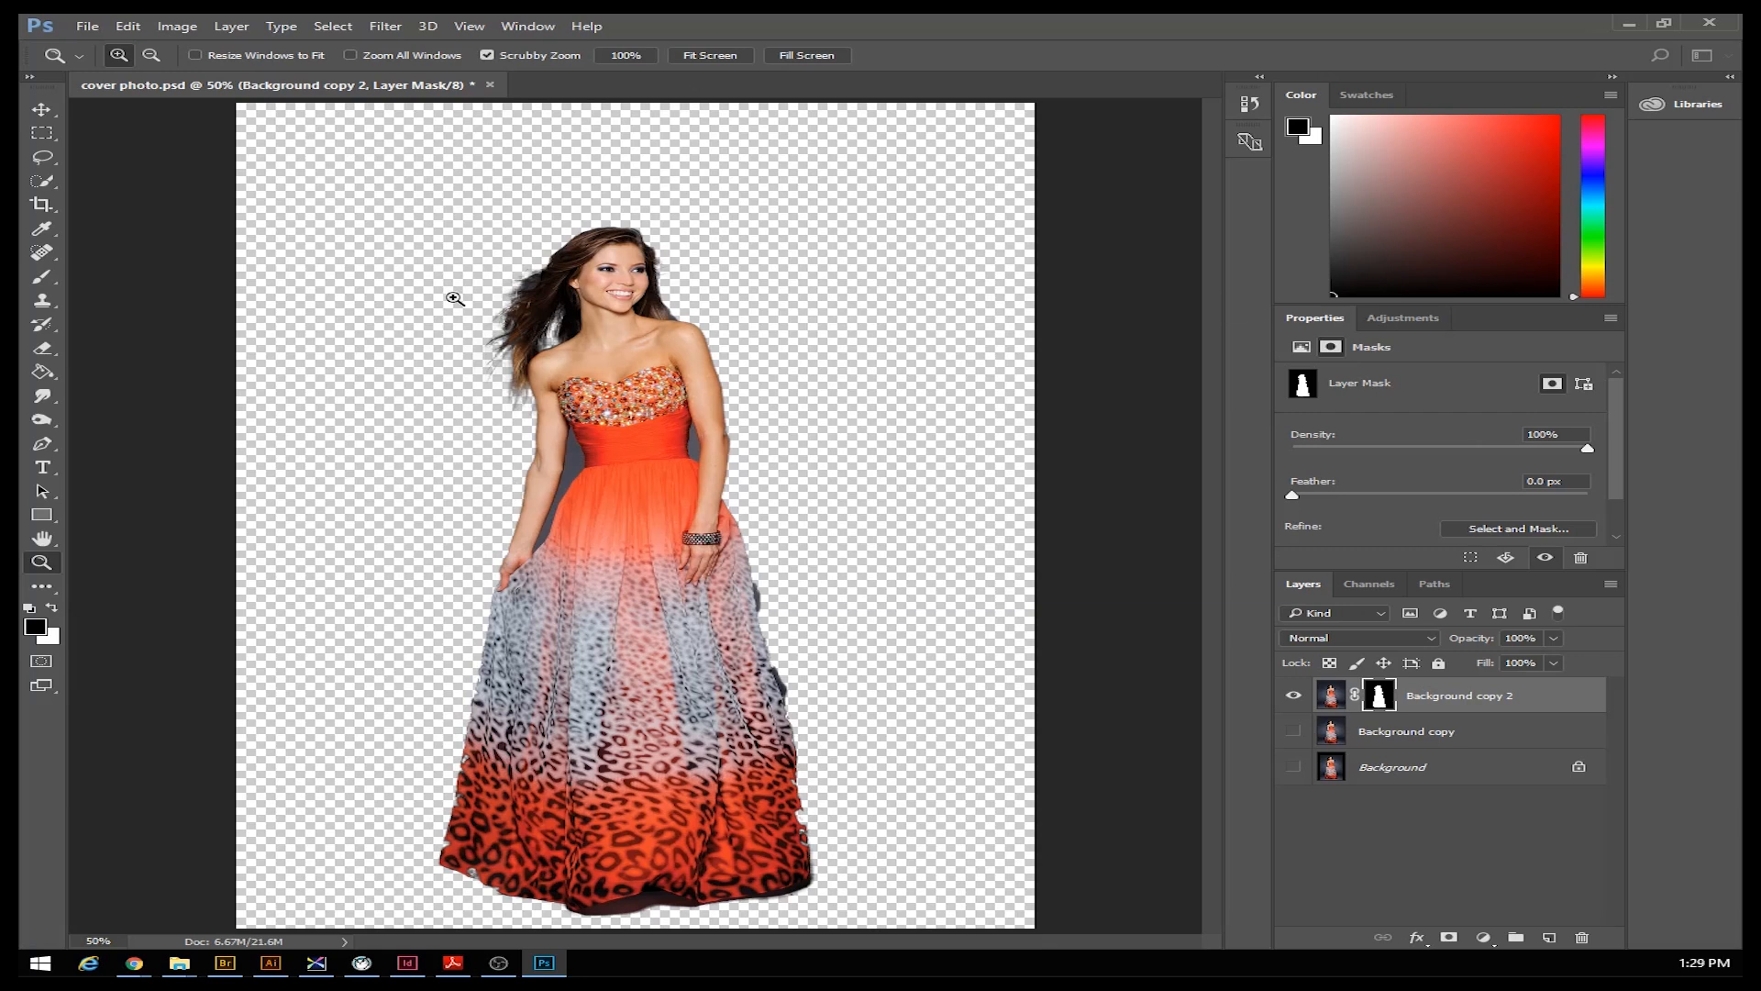
{"action": "left_click", "coordinate": [87, 26]}
{"action": "left_click", "coordinate": [122, 236]}
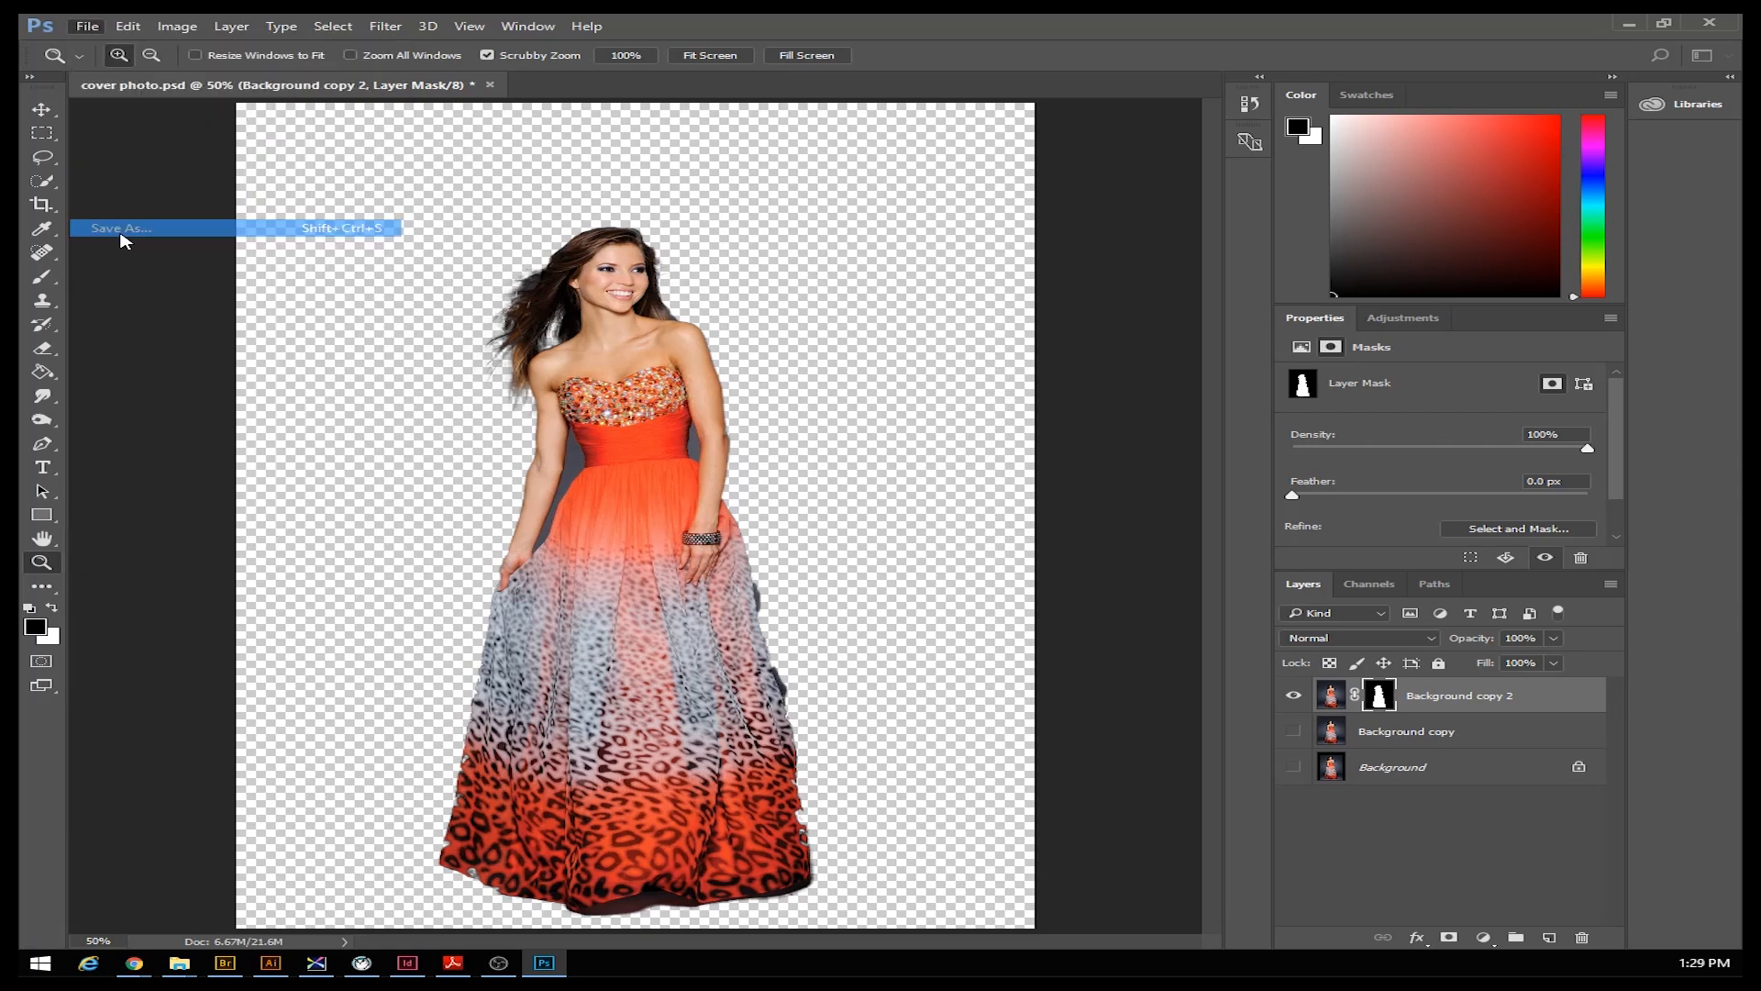
{"action": "left_click", "coordinate": [269, 733]}
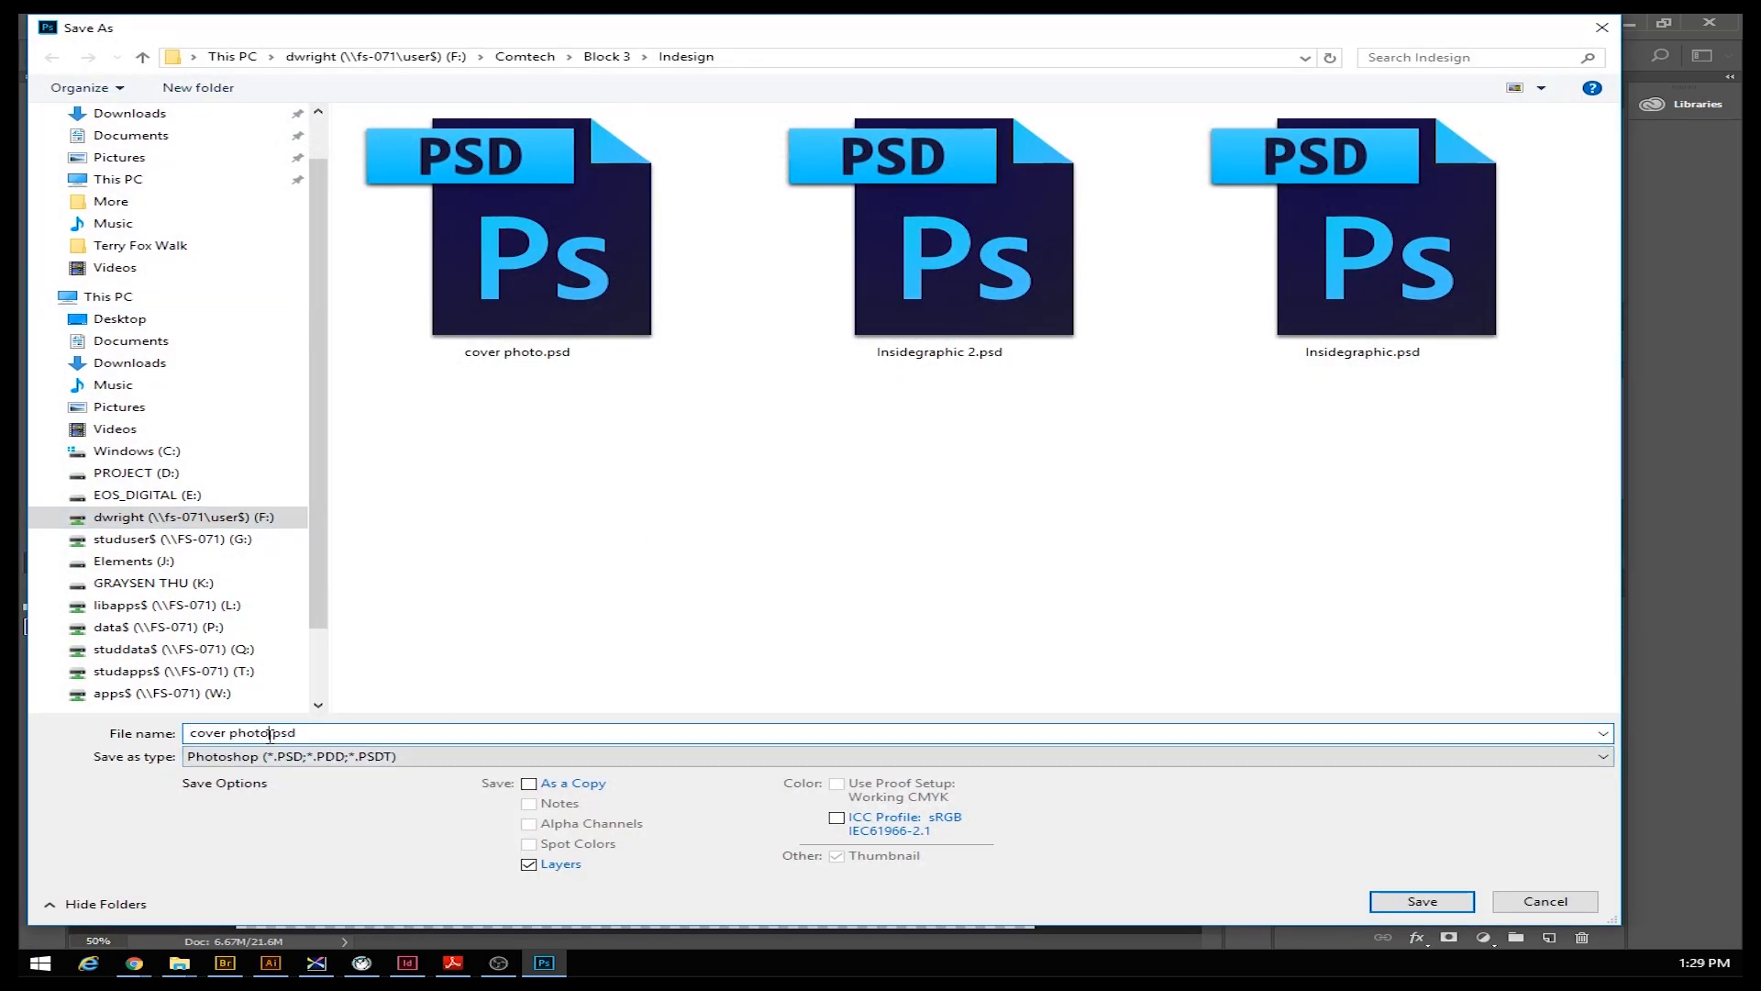
{"action": "type", "text": "no backgro"}
{"action": "key", "text": "Return"}
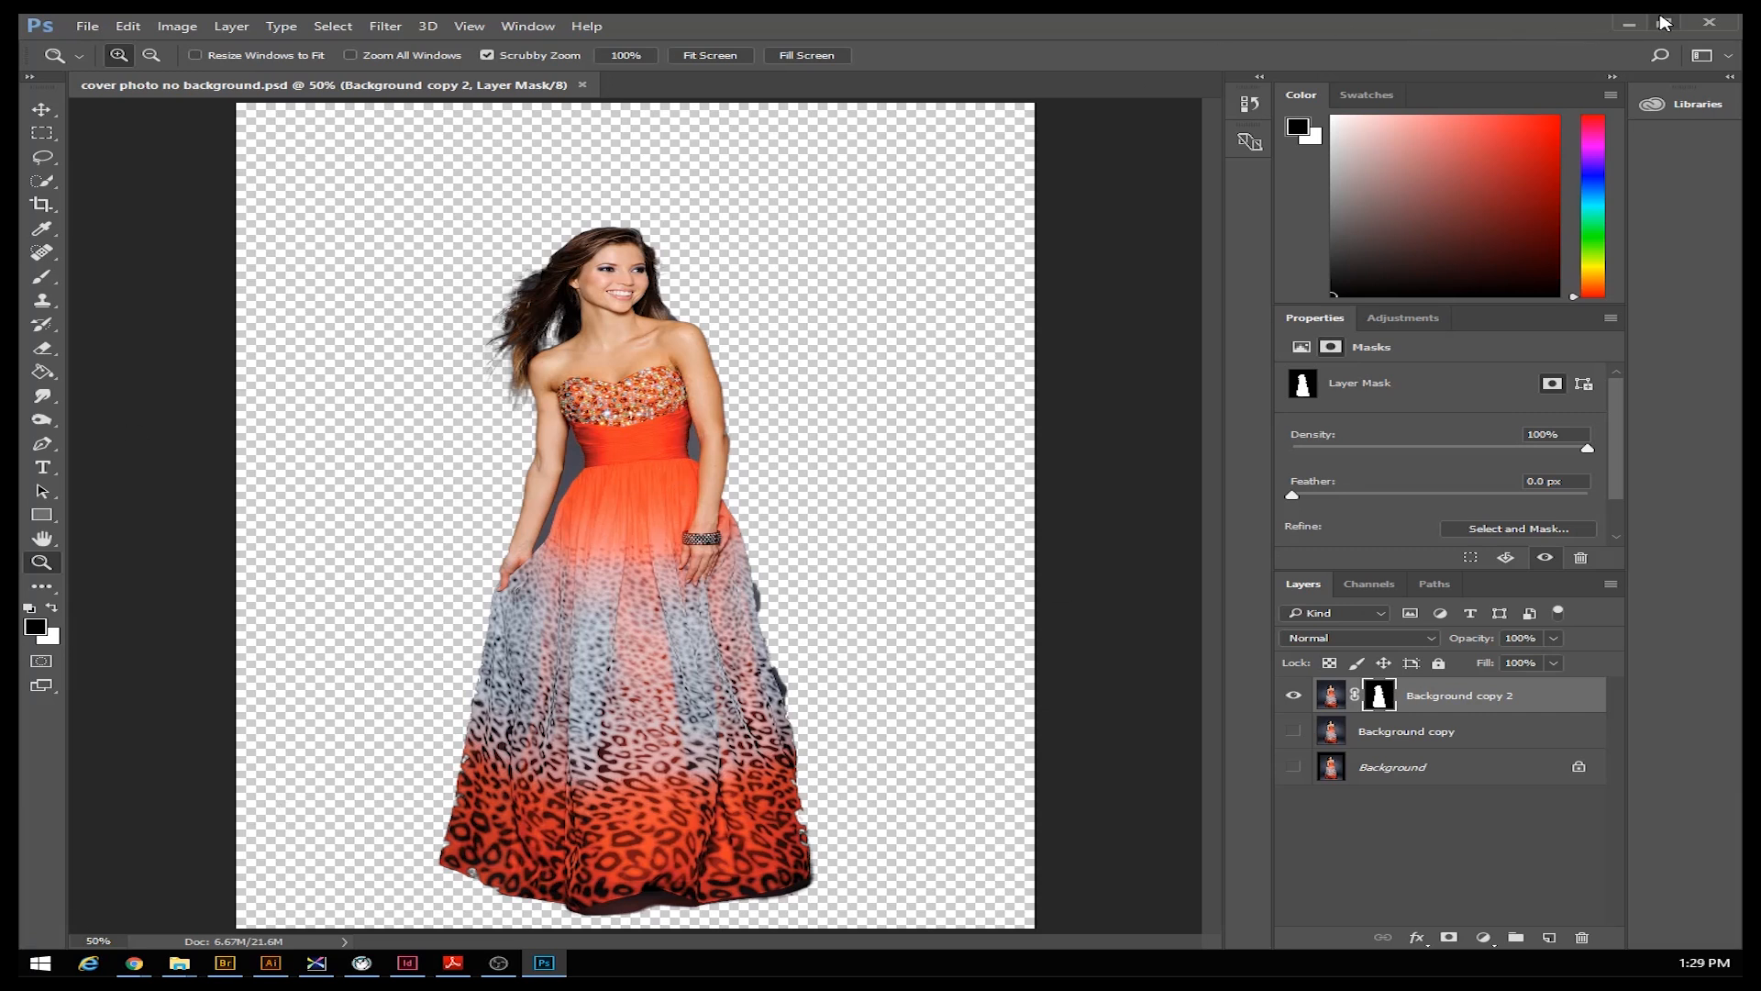
{"action": "left_click", "coordinate": [582, 85]}
Switch to InDesign and check the linked file of the cover image on page 1
{"action": "left_click", "coordinate": [1629, 23]}
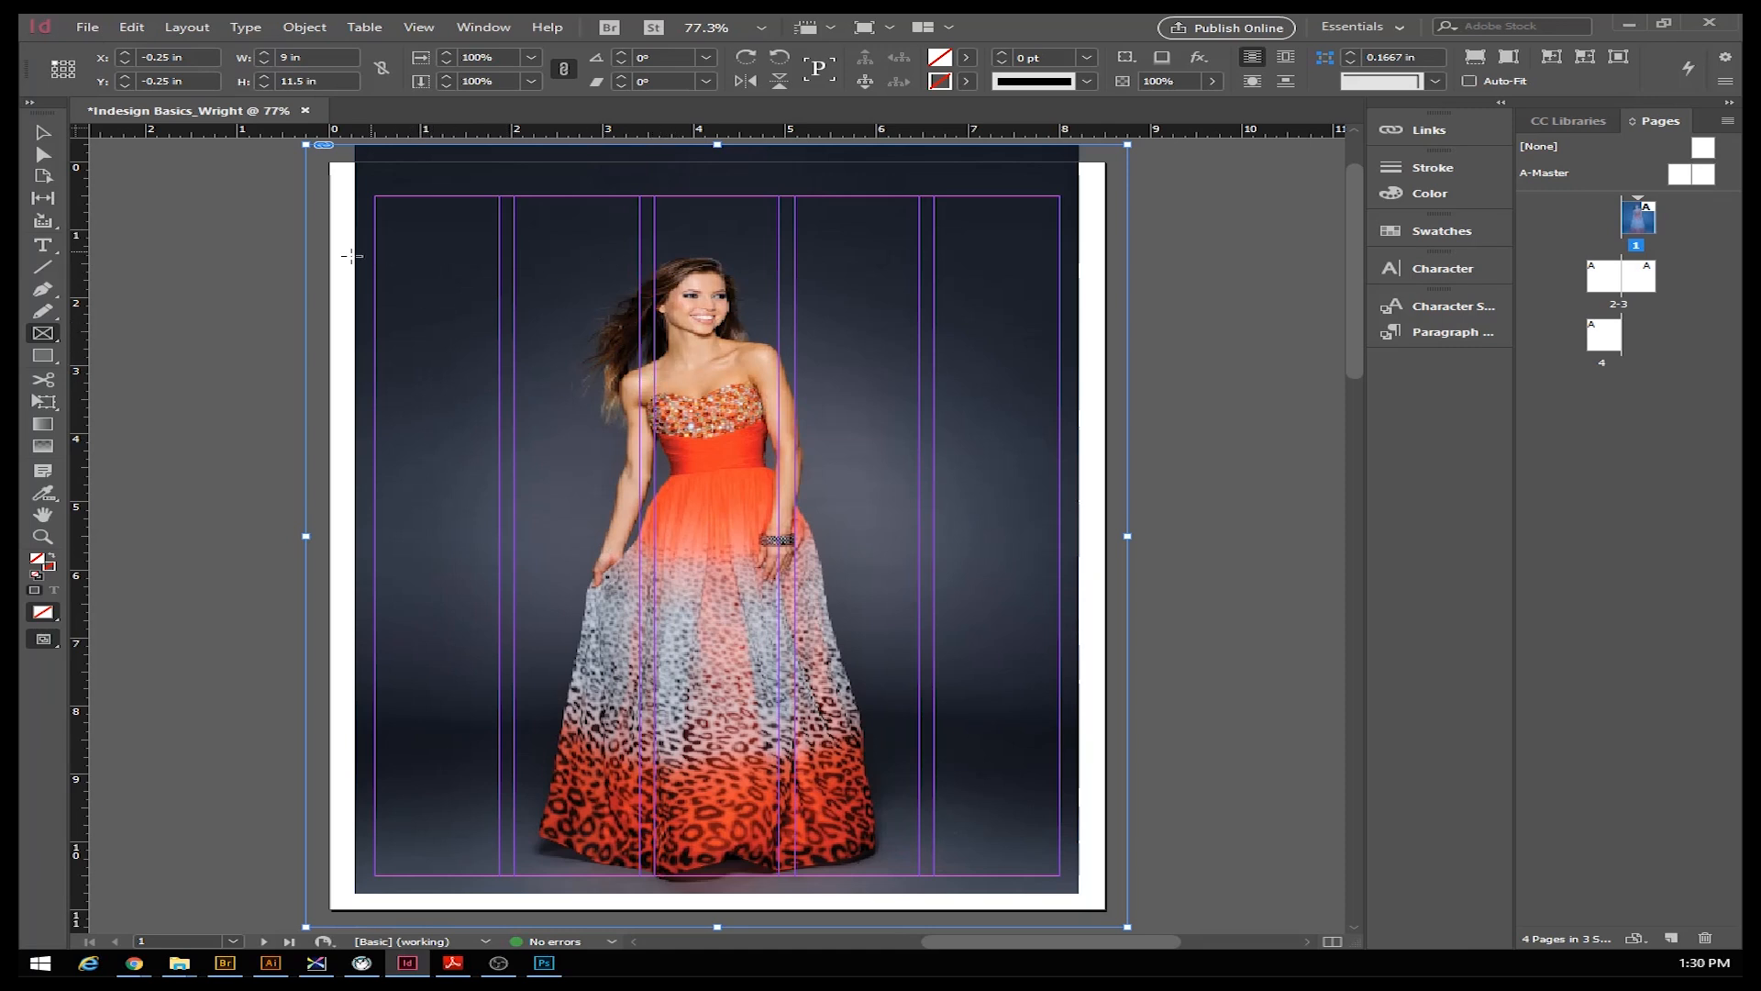
{"action": "left_click", "coordinate": [44, 134]}
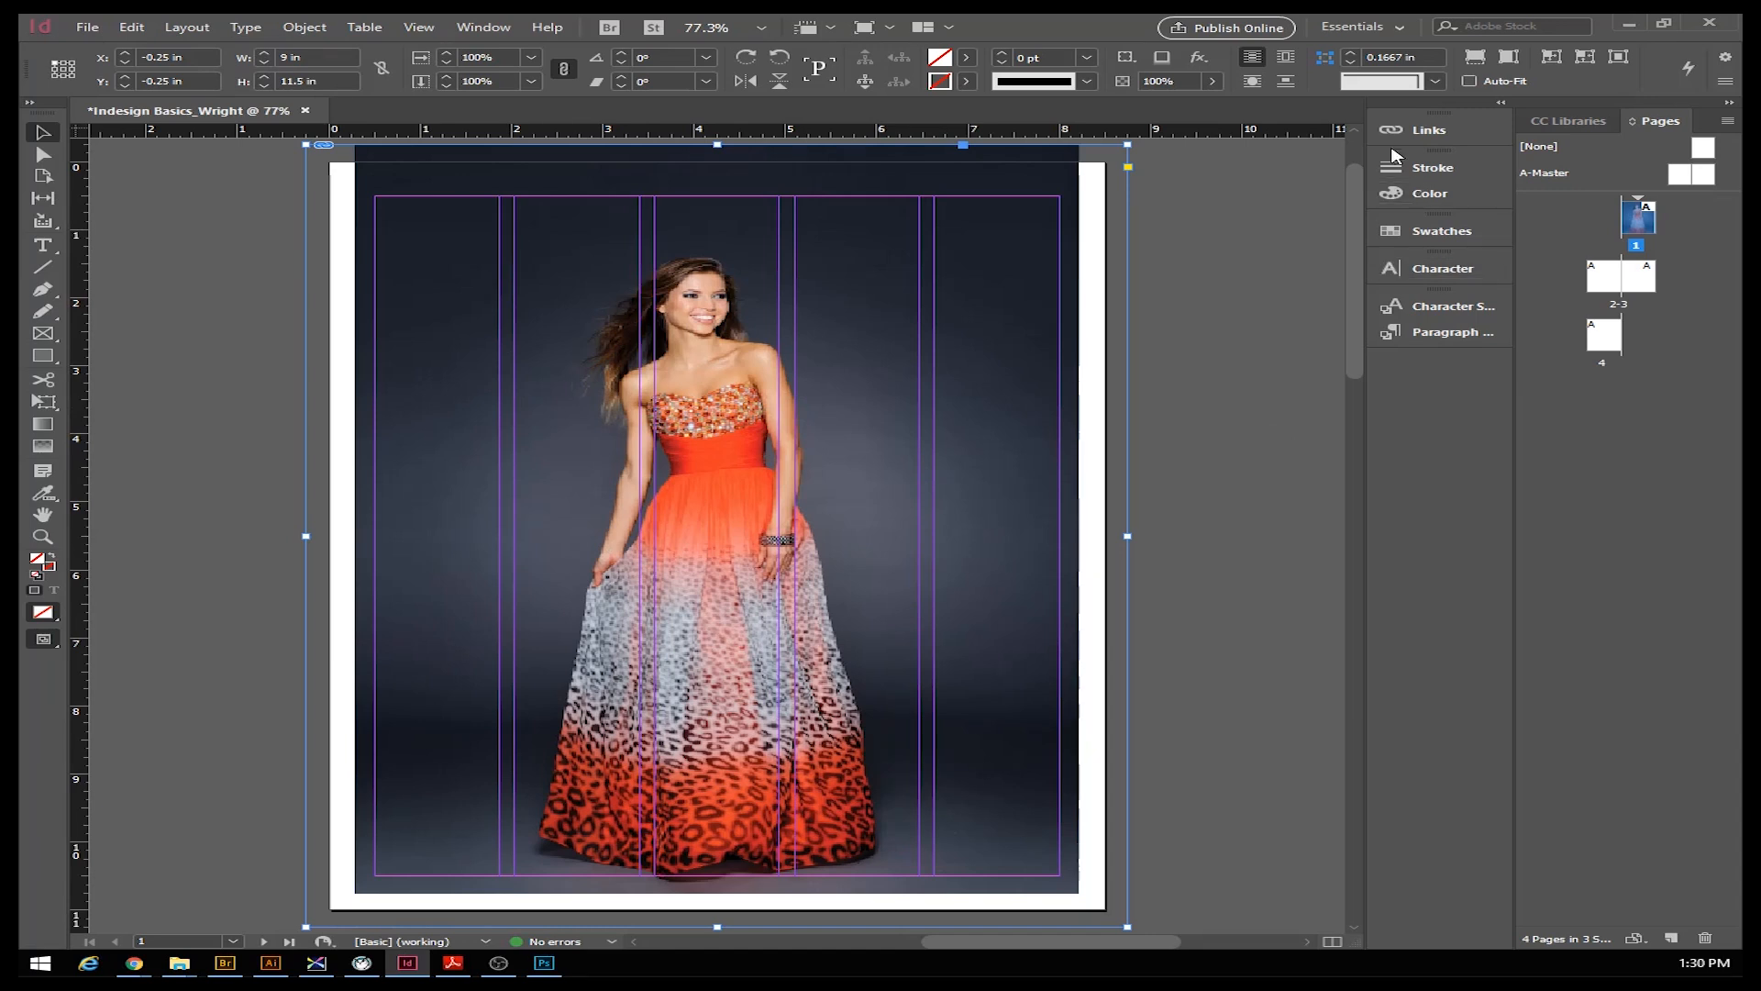
{"action": "left_click", "coordinate": [1390, 133]}
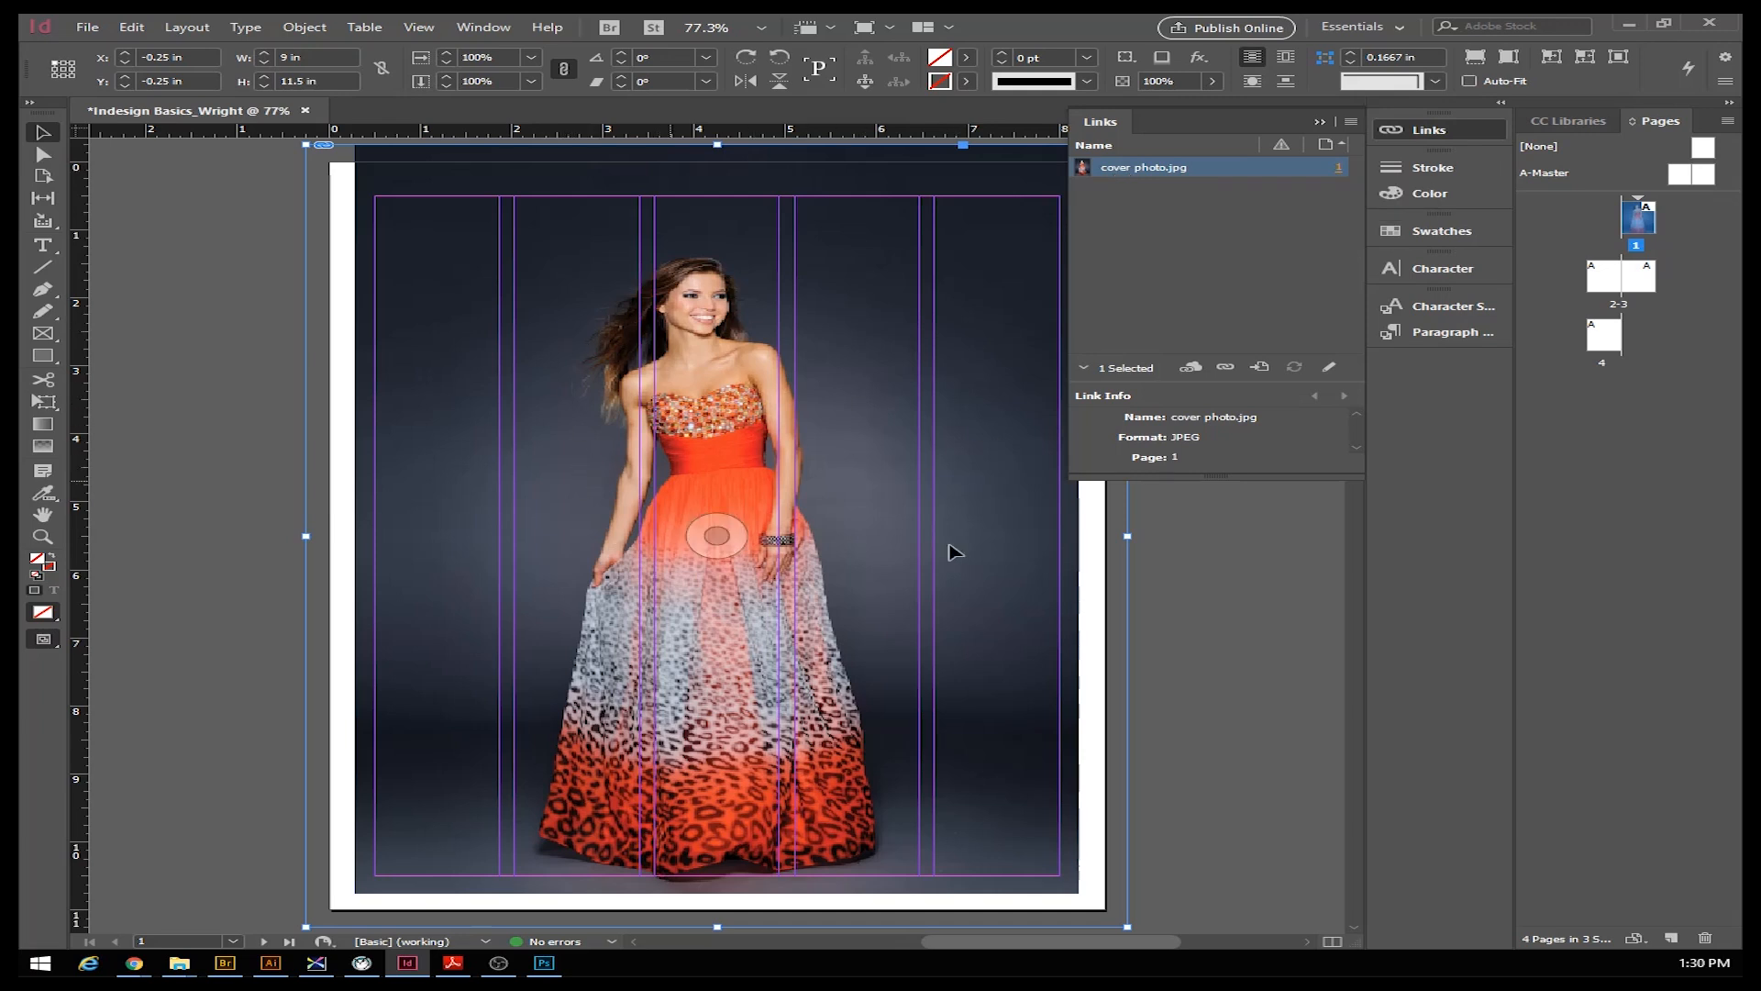
{"action": "left_click", "coordinate": [1230, 517]}
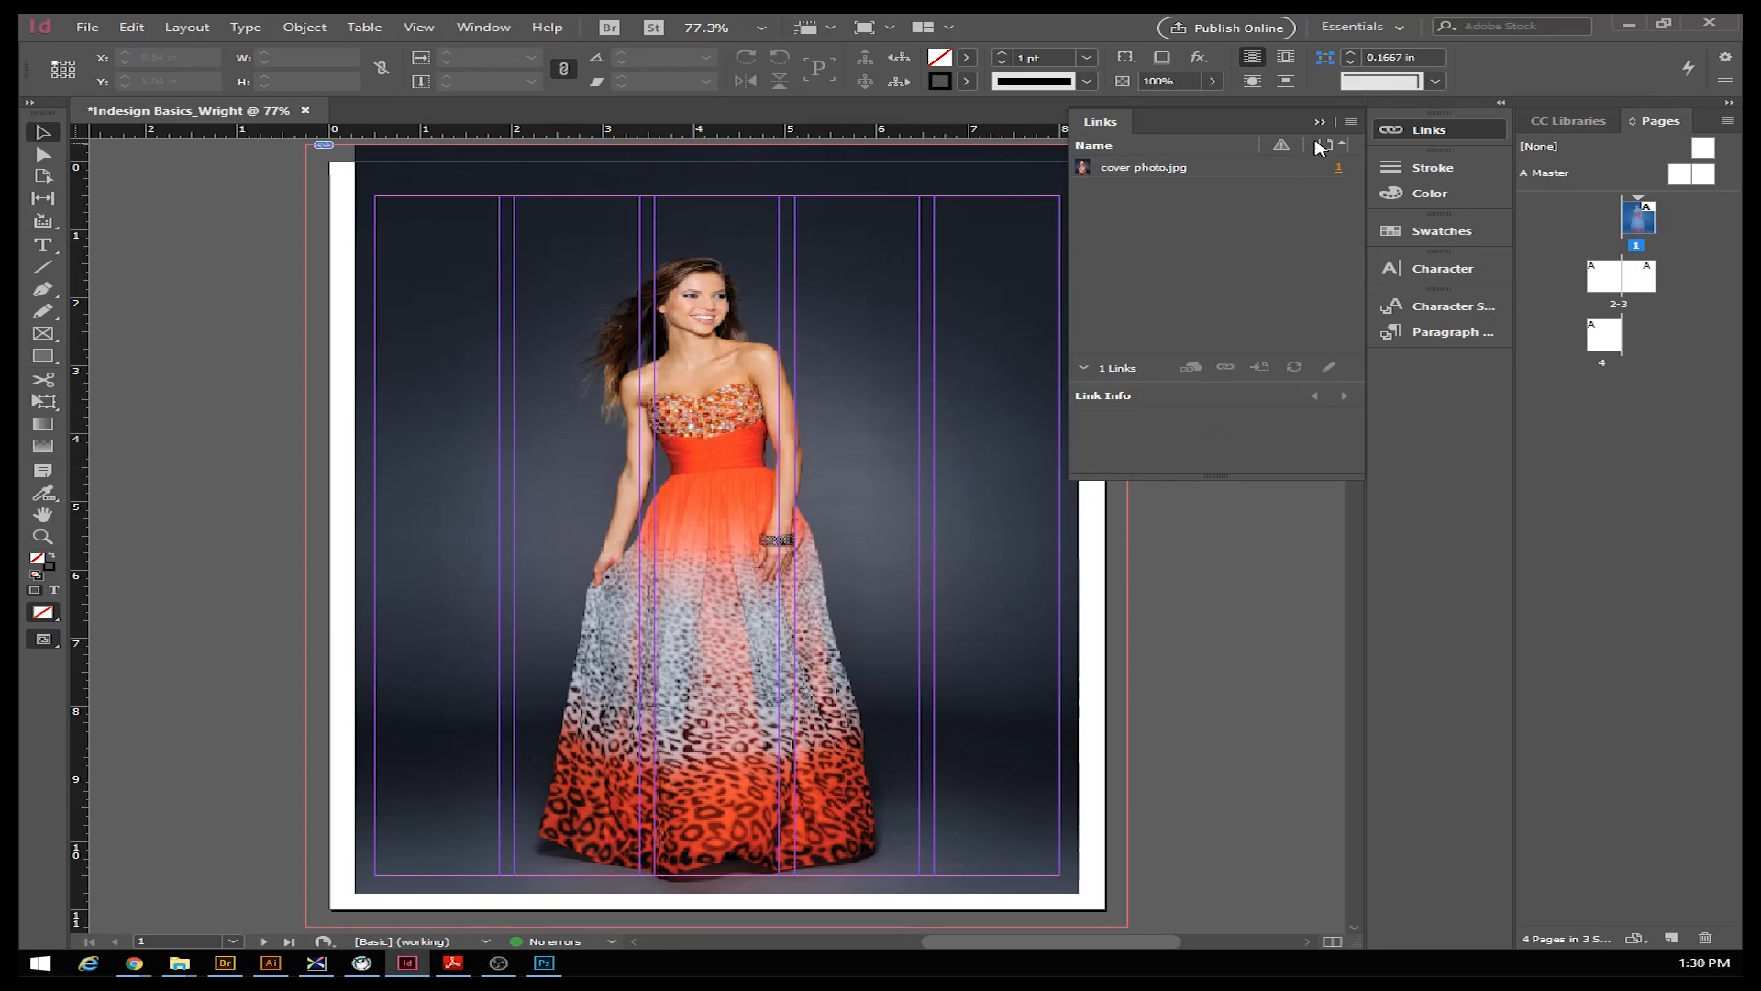
{"action": "left_click", "coordinate": [1319, 121]}
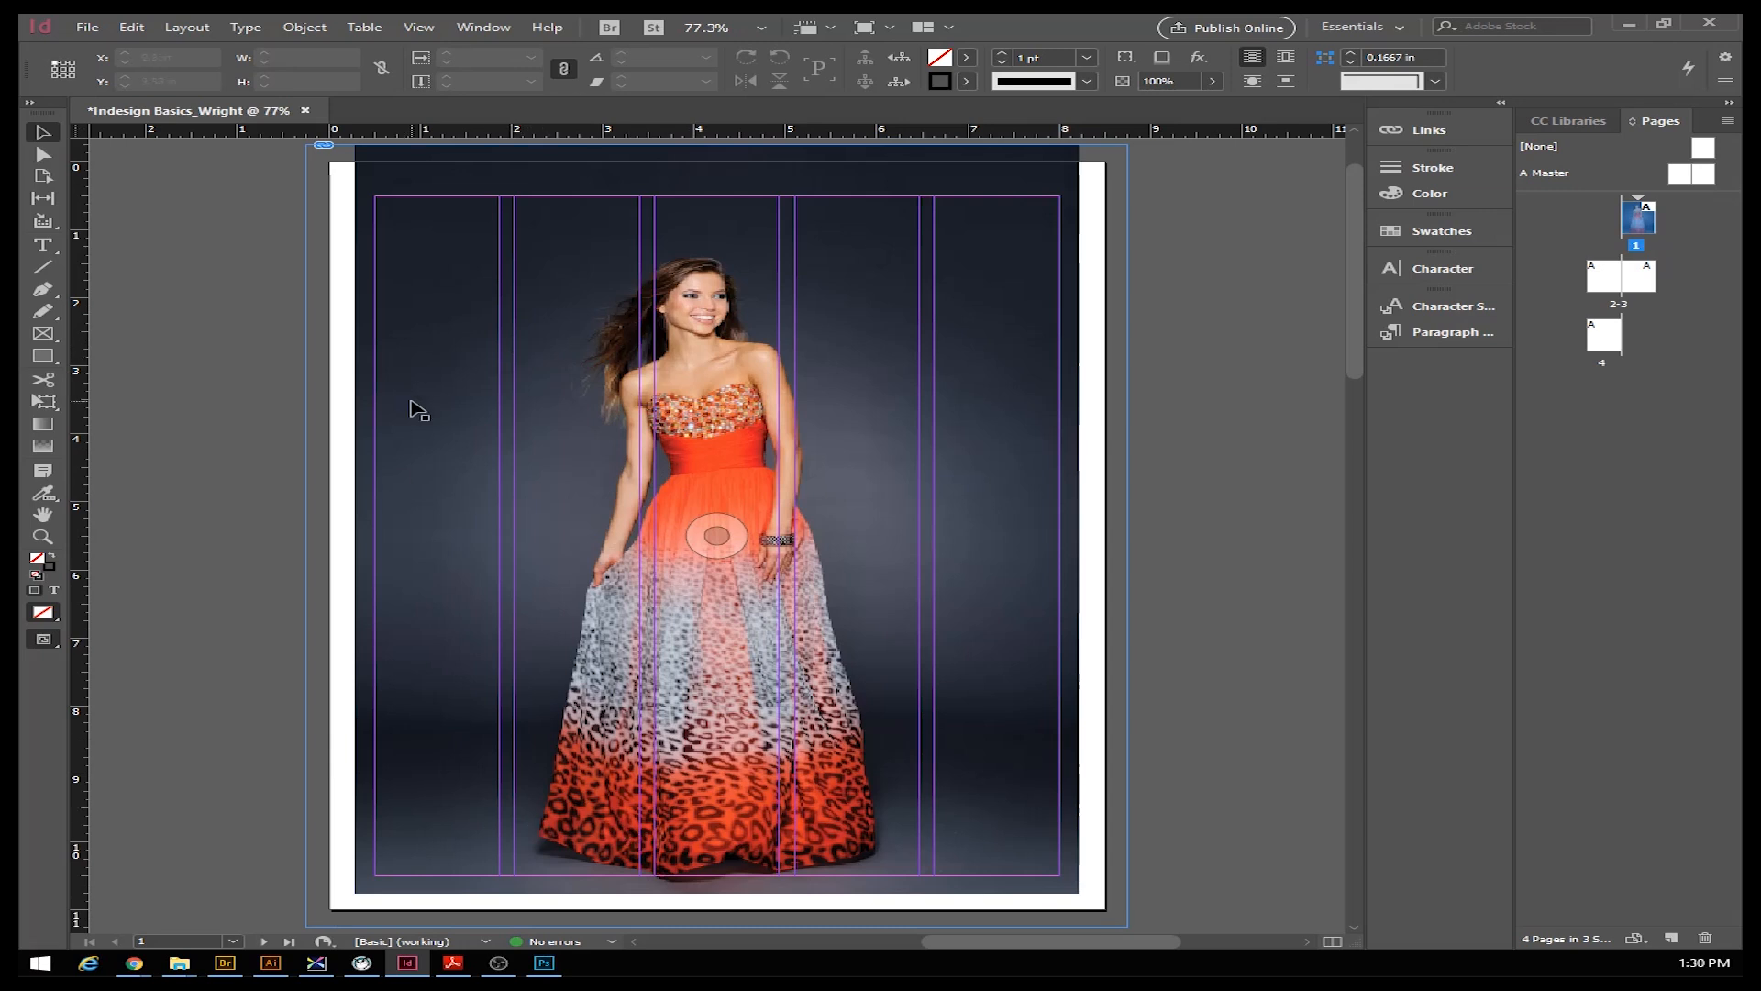
Fit the cover photo's content proportionally to its frame on page 1
{"action": "right_click", "coordinate": [494, 424]}
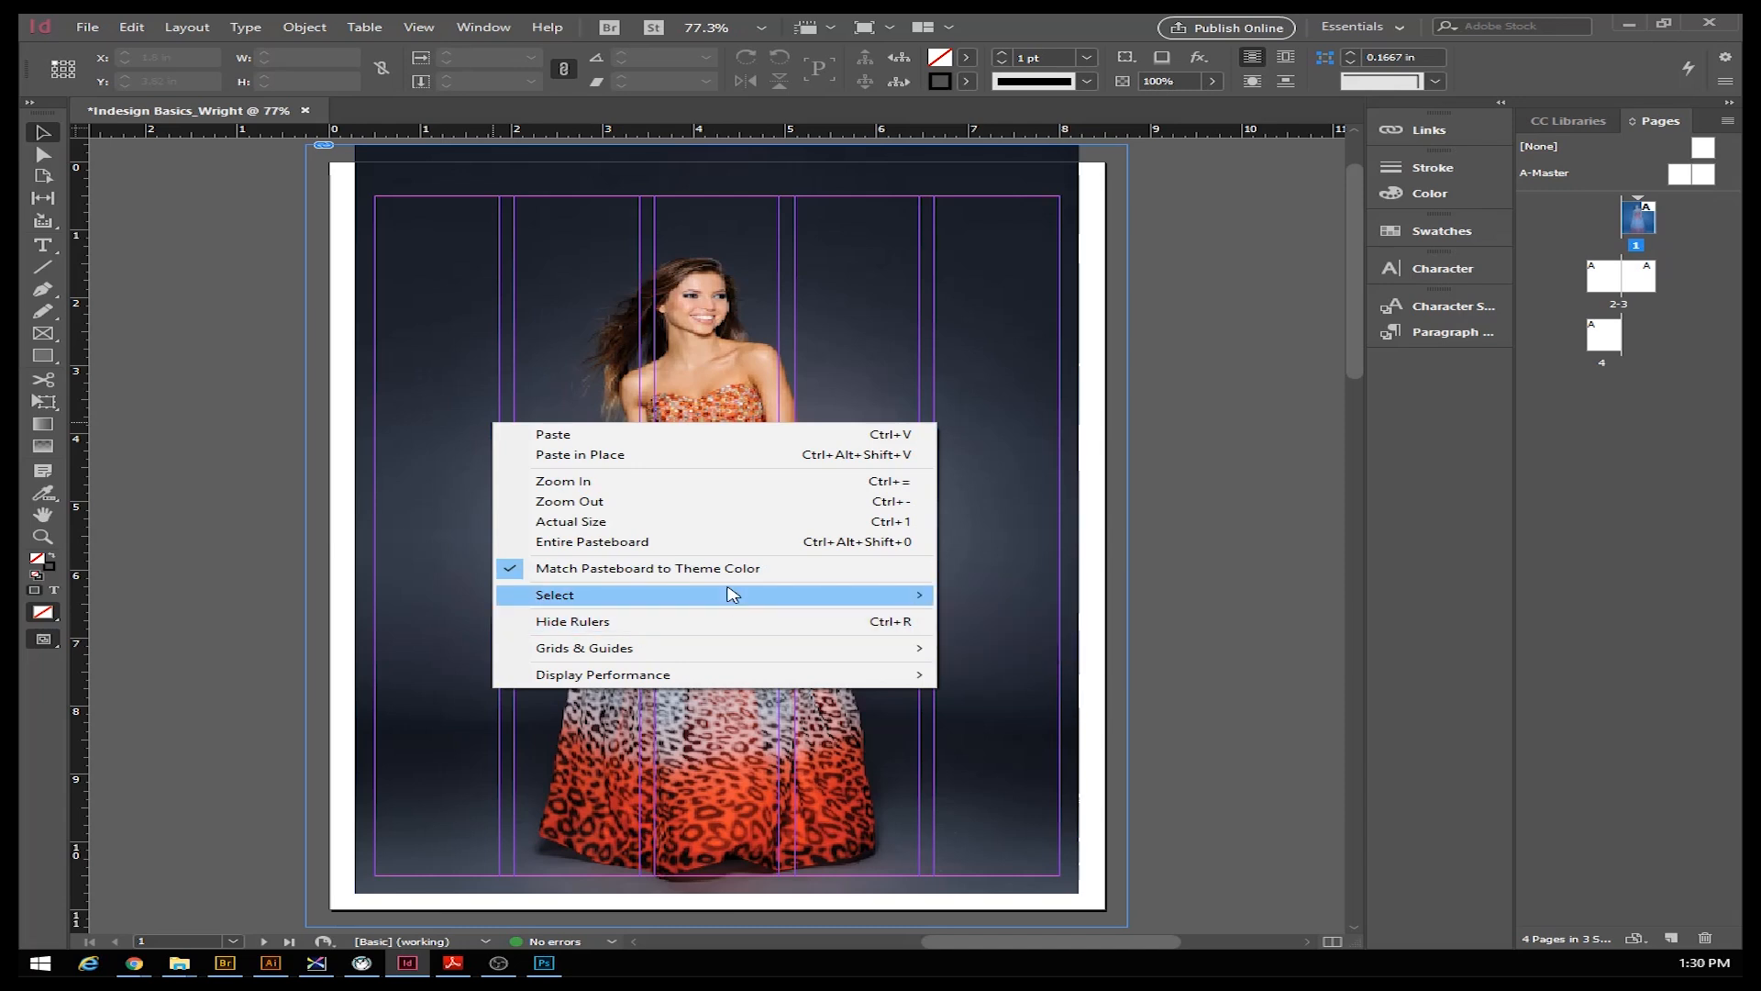
{"action": "left_click", "coordinate": [970, 402]}
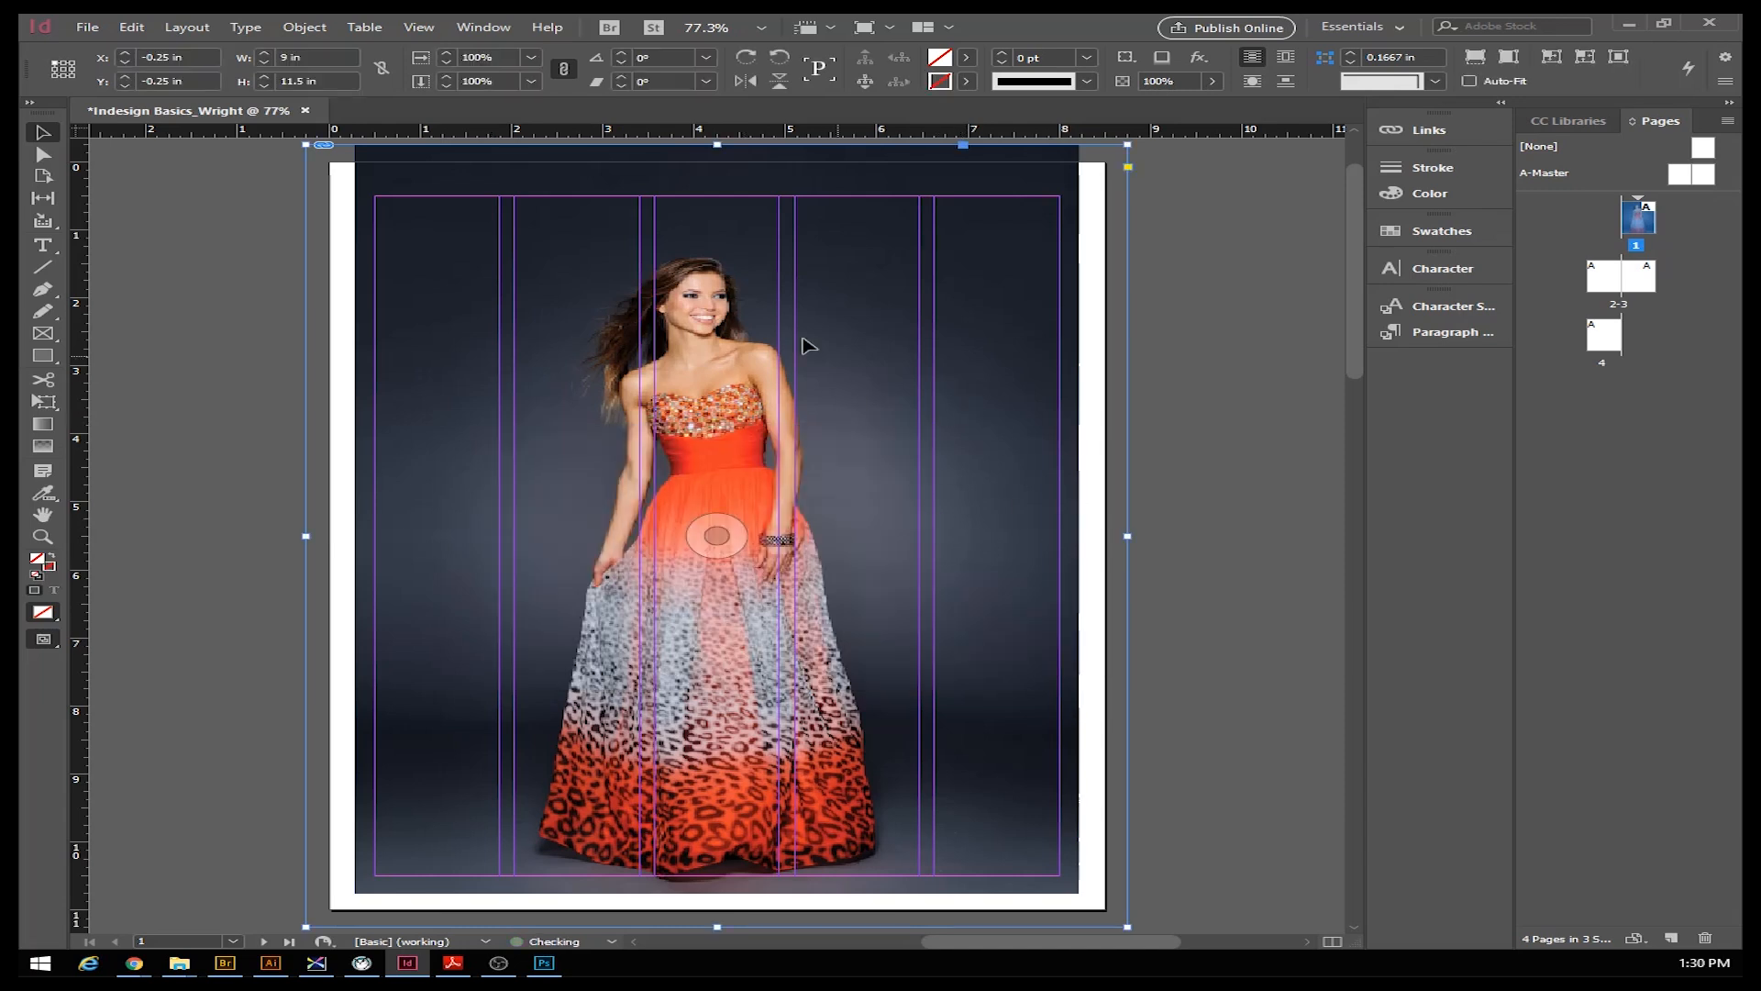
{"action": "right_click", "coordinate": [926, 455]}
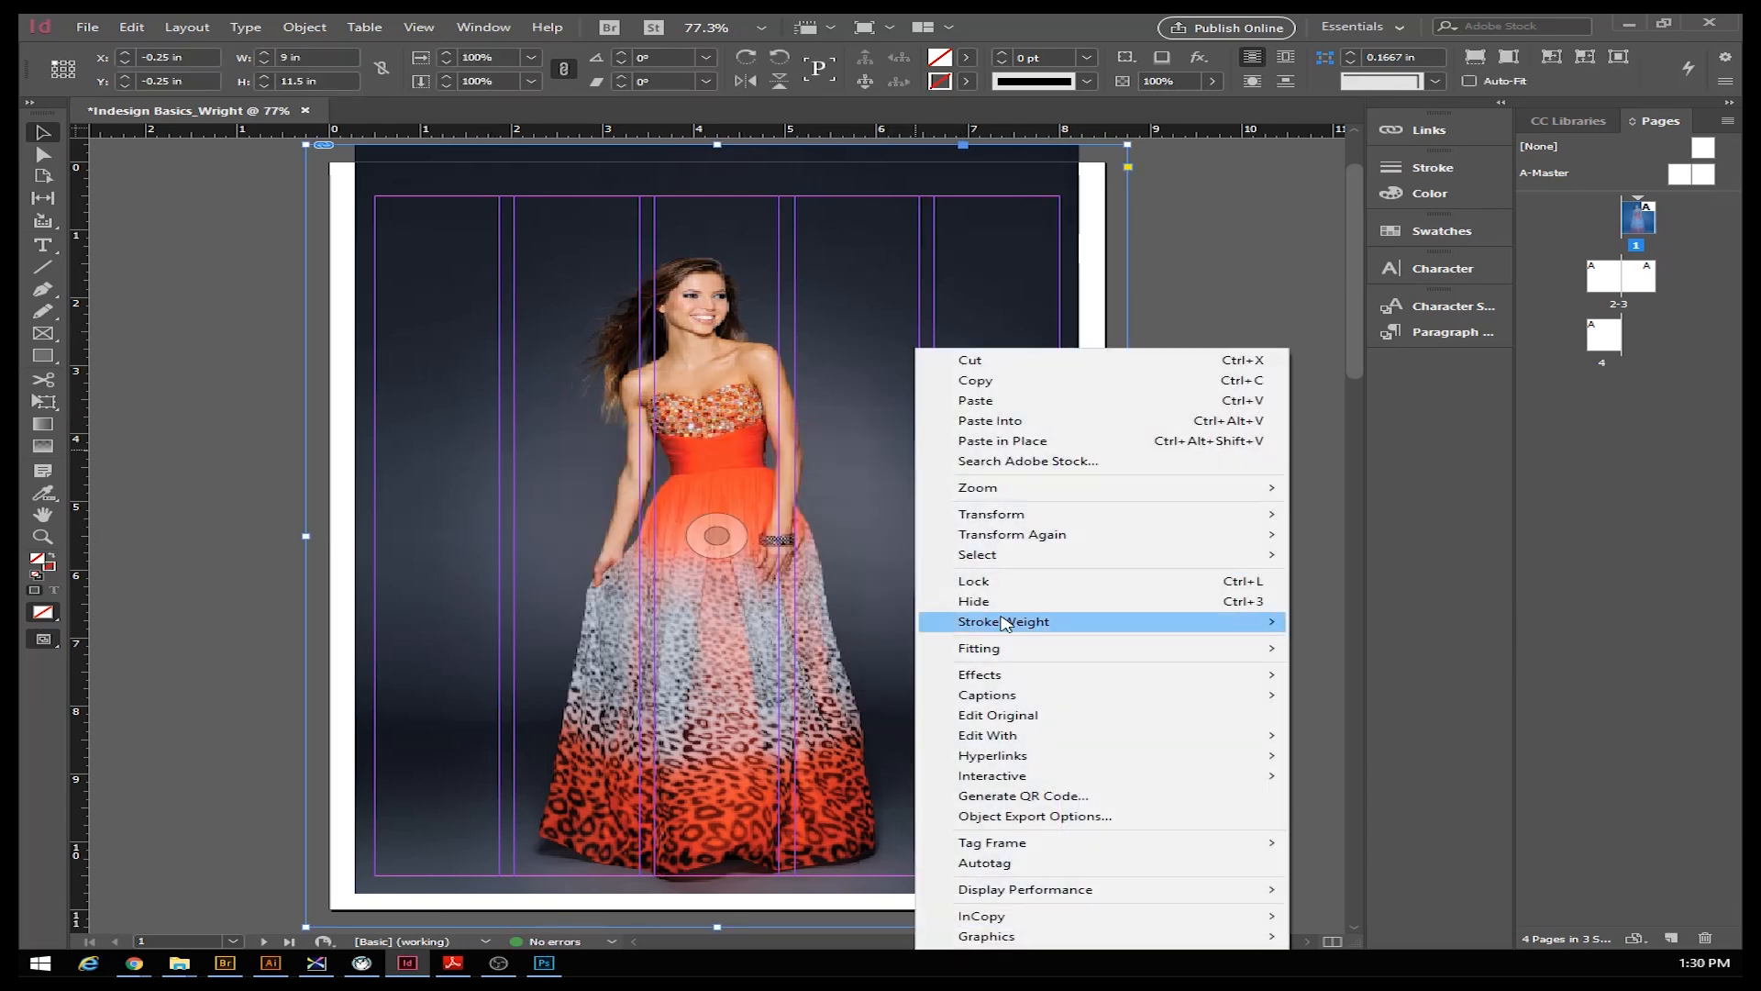
{"action": "mouse_move", "coordinate": [1040, 650]}
{"action": "left_click", "coordinate": [1381, 669]}
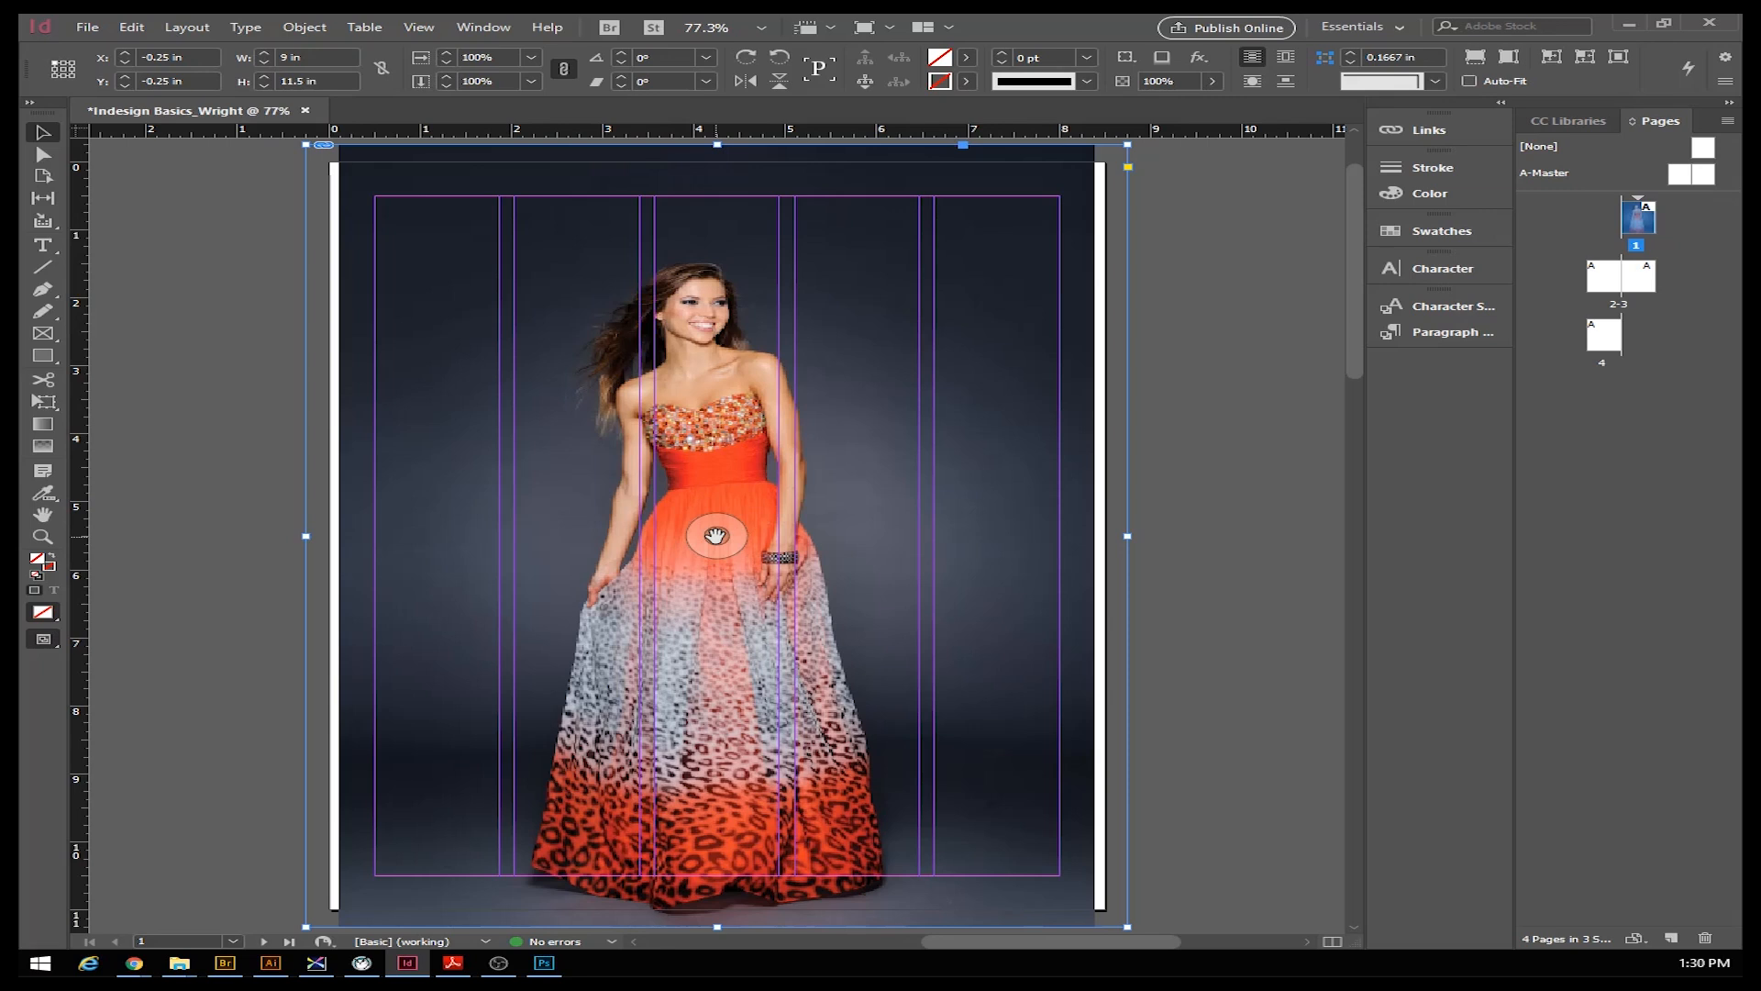
Enlarge the cover photo inside its frame to about 8.98 by 12.47 in, covering the full bleed width
{"action": "left_click", "coordinate": [716, 535]}
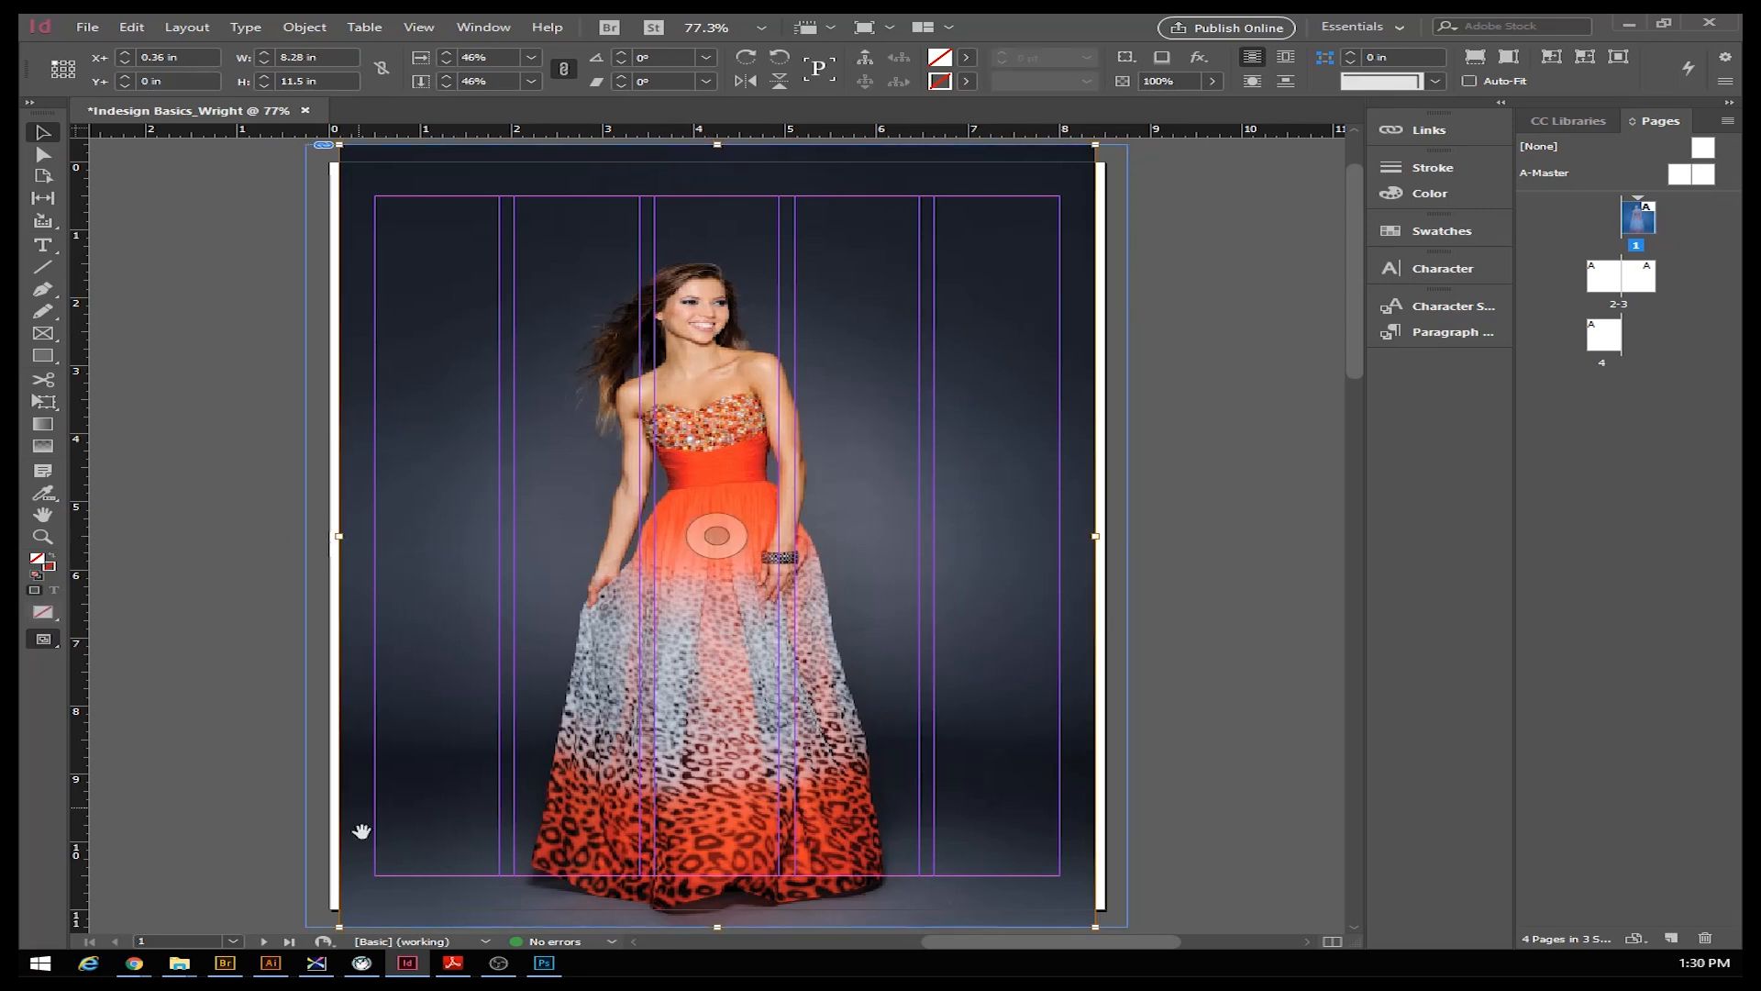
{"action": "scroll", "coordinate": [469, 660], "scroll_direction": "down", "scroll_amount": 2}
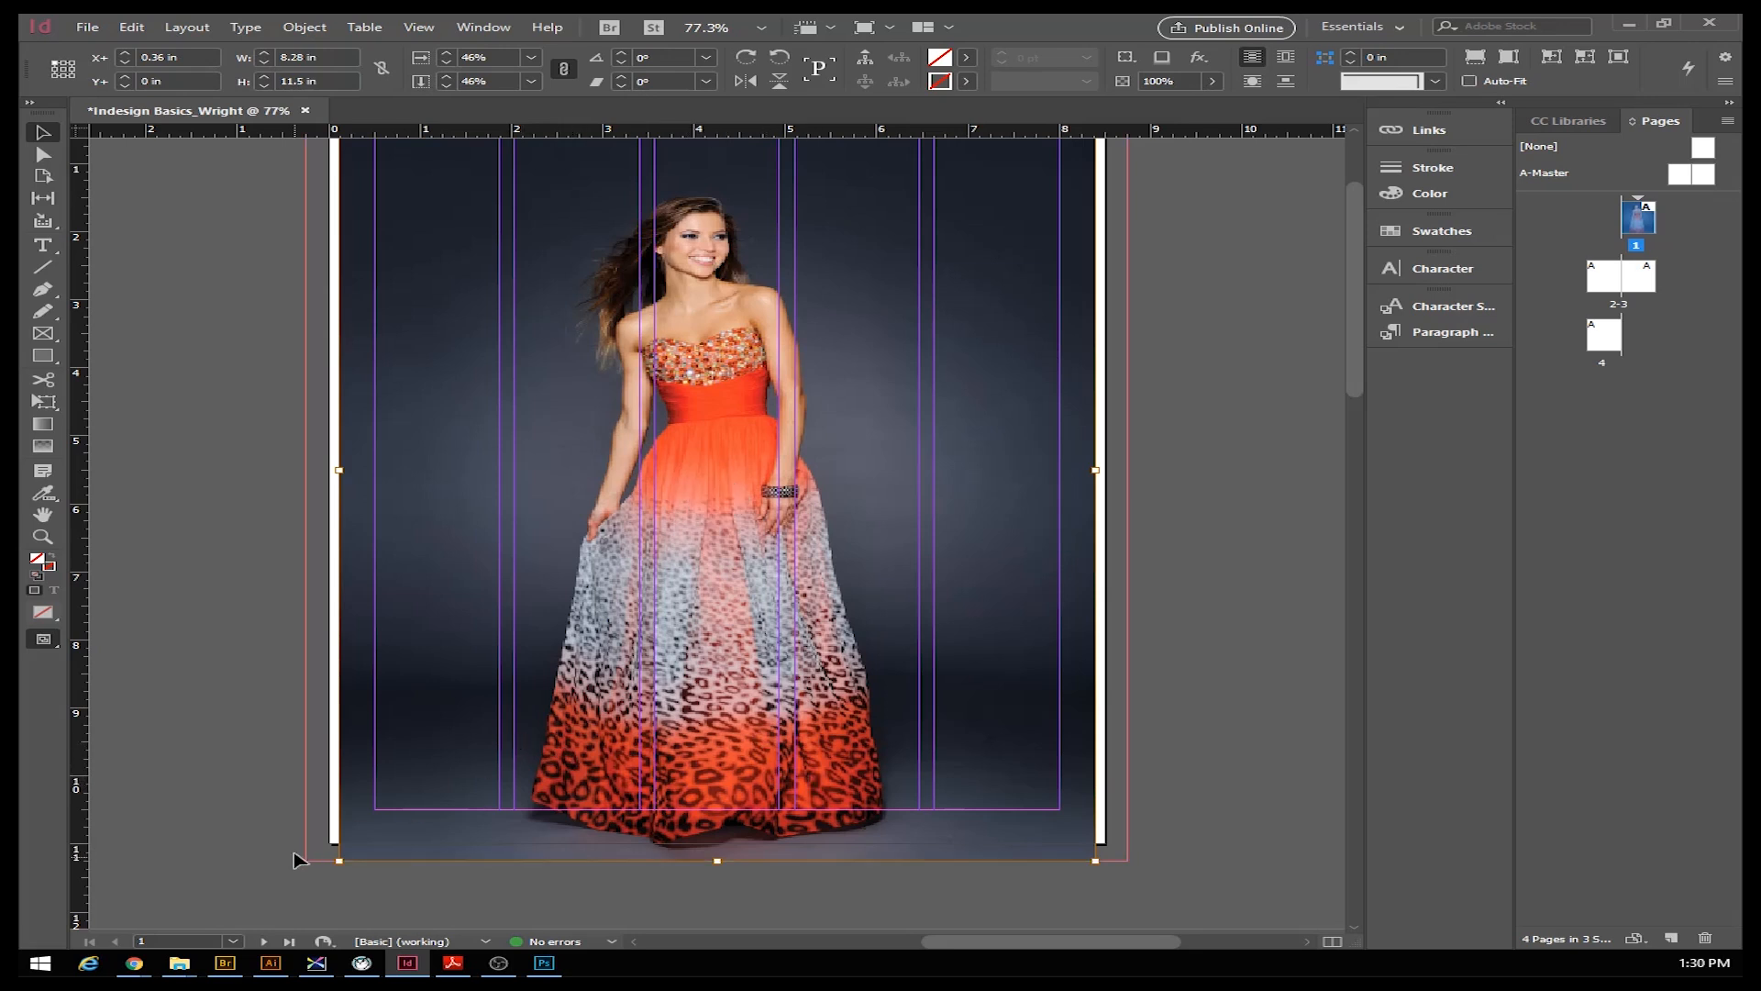
{"action": "scroll", "coordinate": [677, 373], "scroll_direction": "up", "scroll_amount": 5}
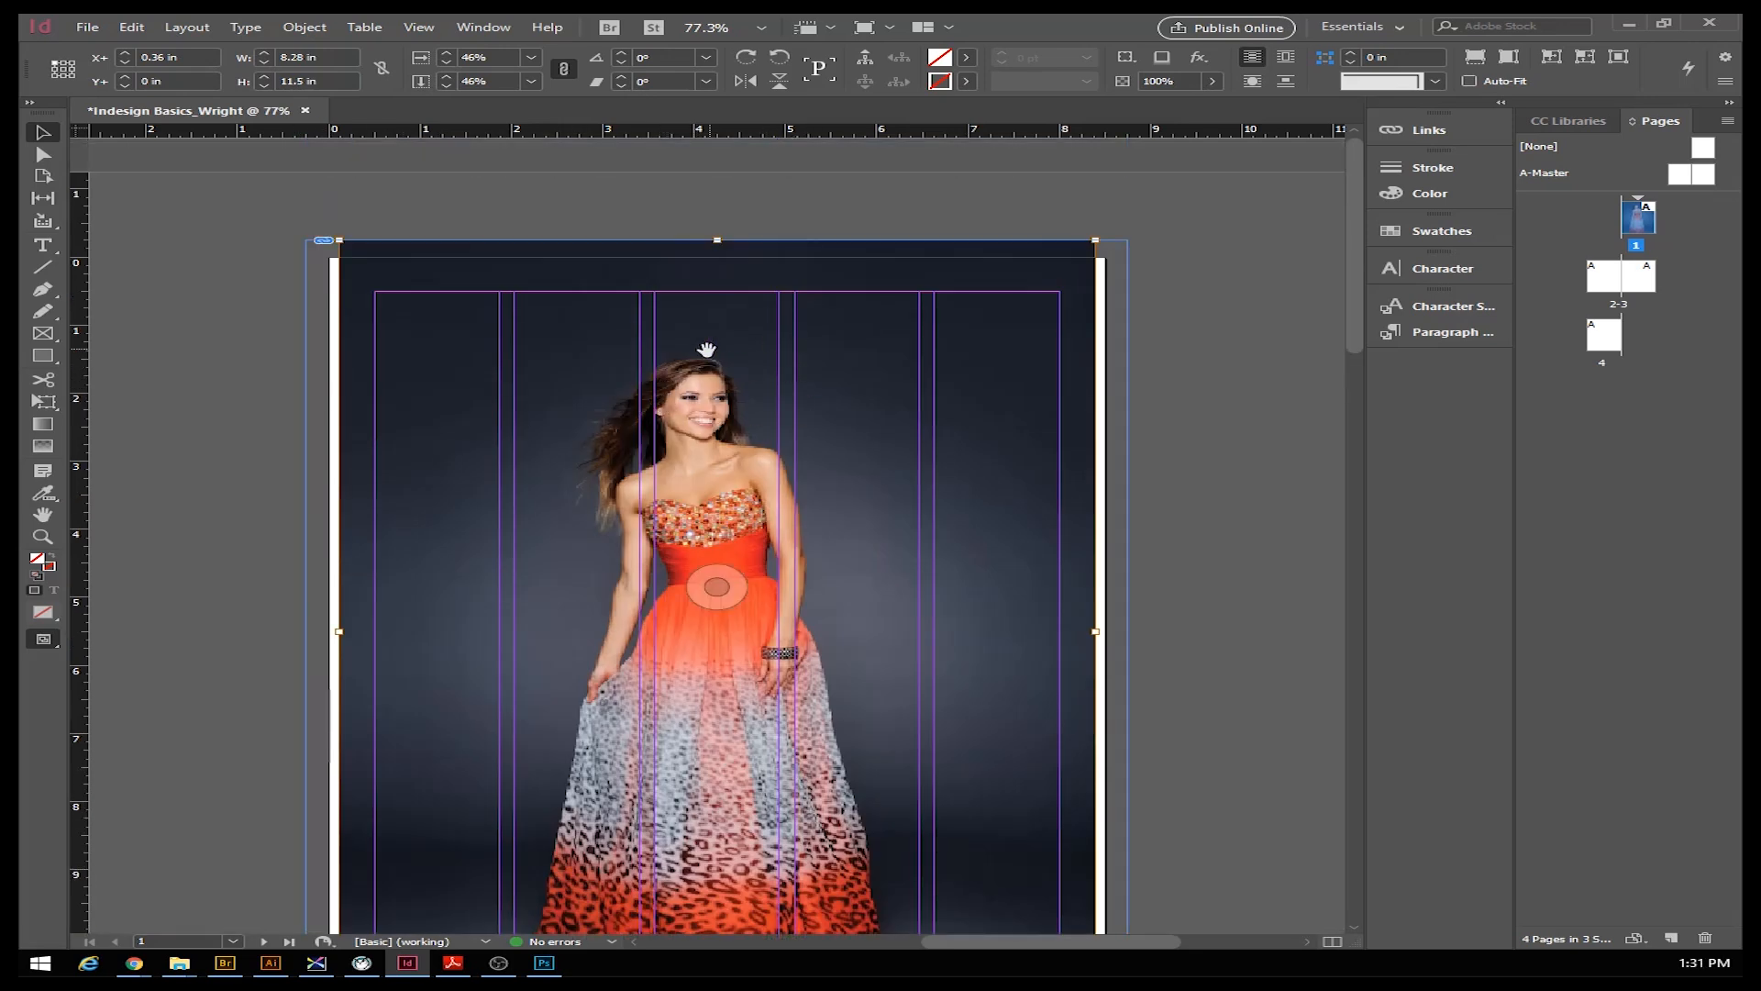
{"action": "scroll", "coordinate": [617, 435], "scroll_direction": "down", "scroll_amount": 8}
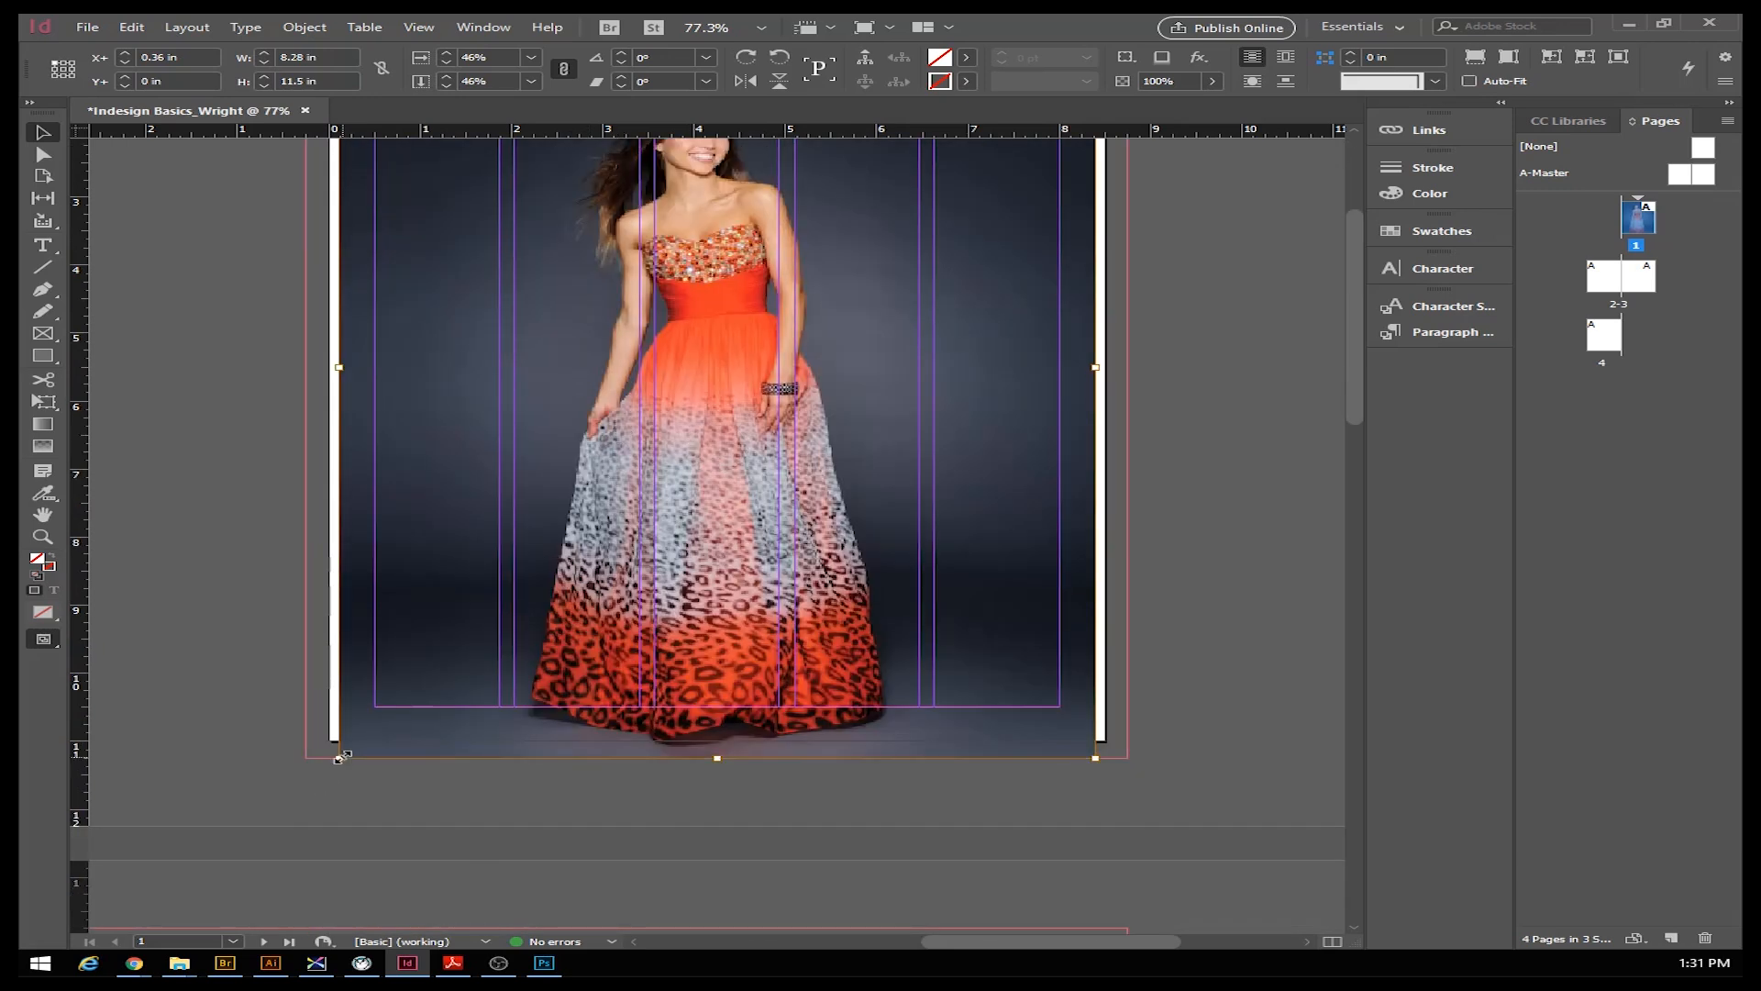
{"action": "left_click_drag", "start_coordinate": [339, 758], "coordinate": [304, 792]}
{"action": "left_click_drag", "start_coordinate": [1096, 793], "coordinate": [1124, 813]}
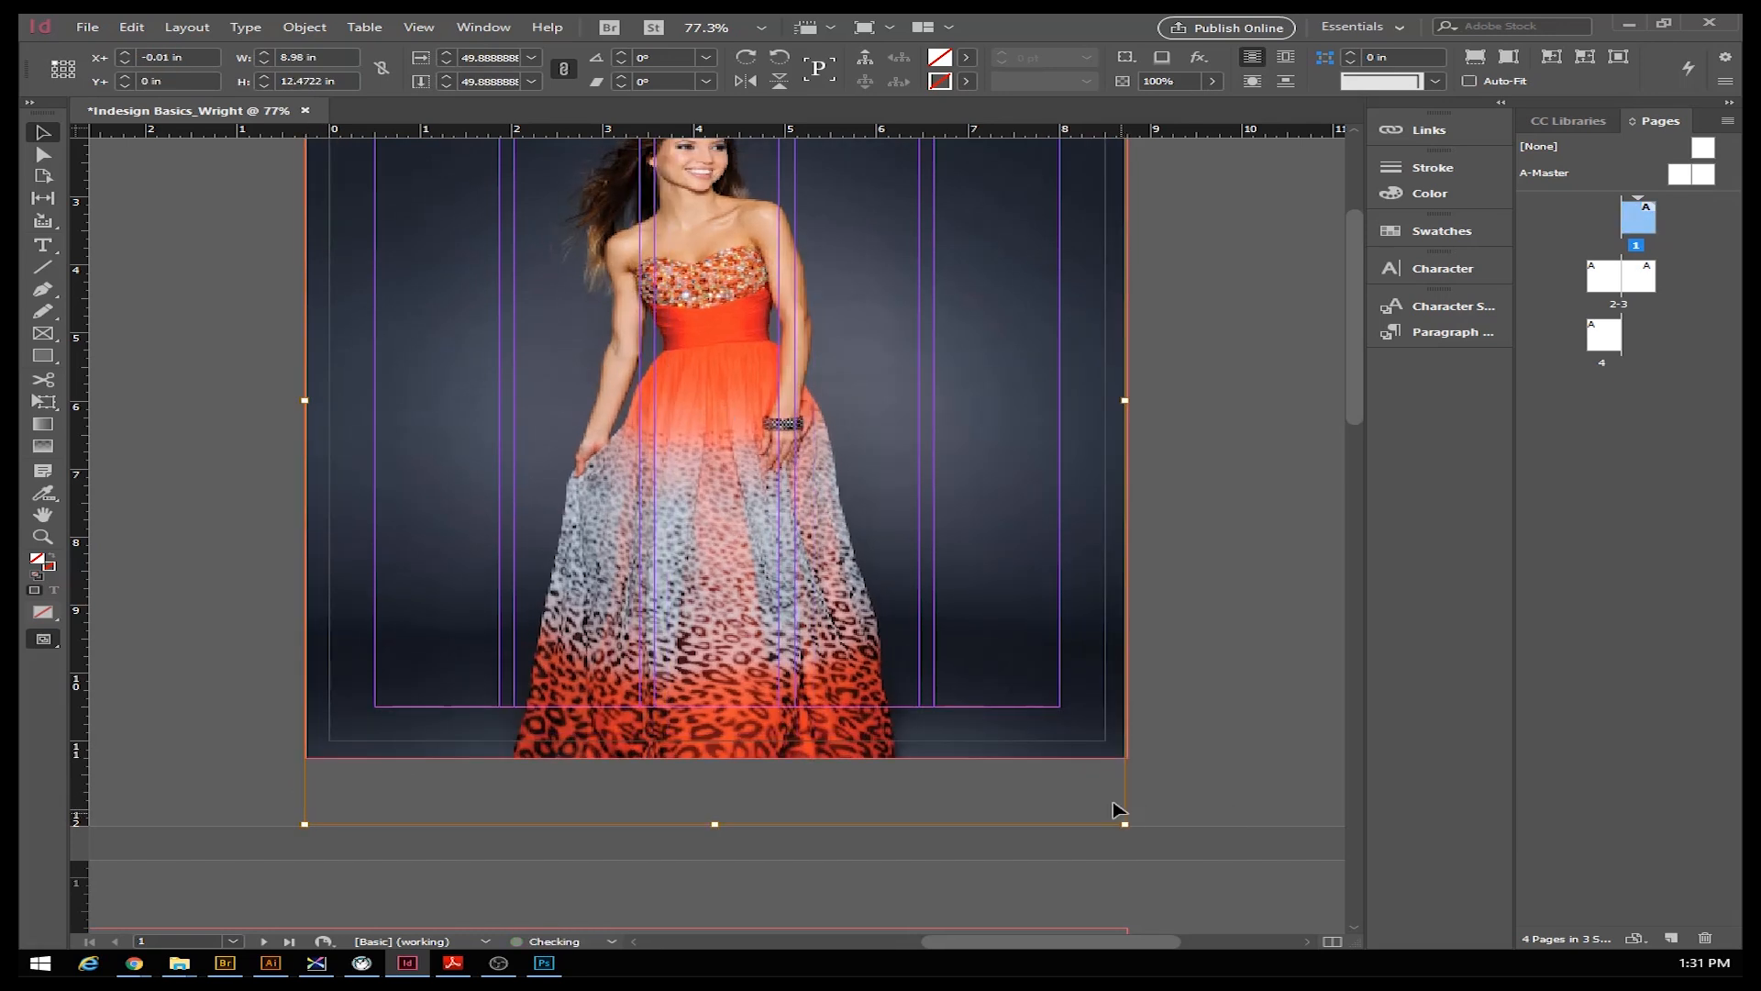
{"action": "scroll", "coordinate": [830, 624], "scroll_direction": "up", "scroll_amount": 3}
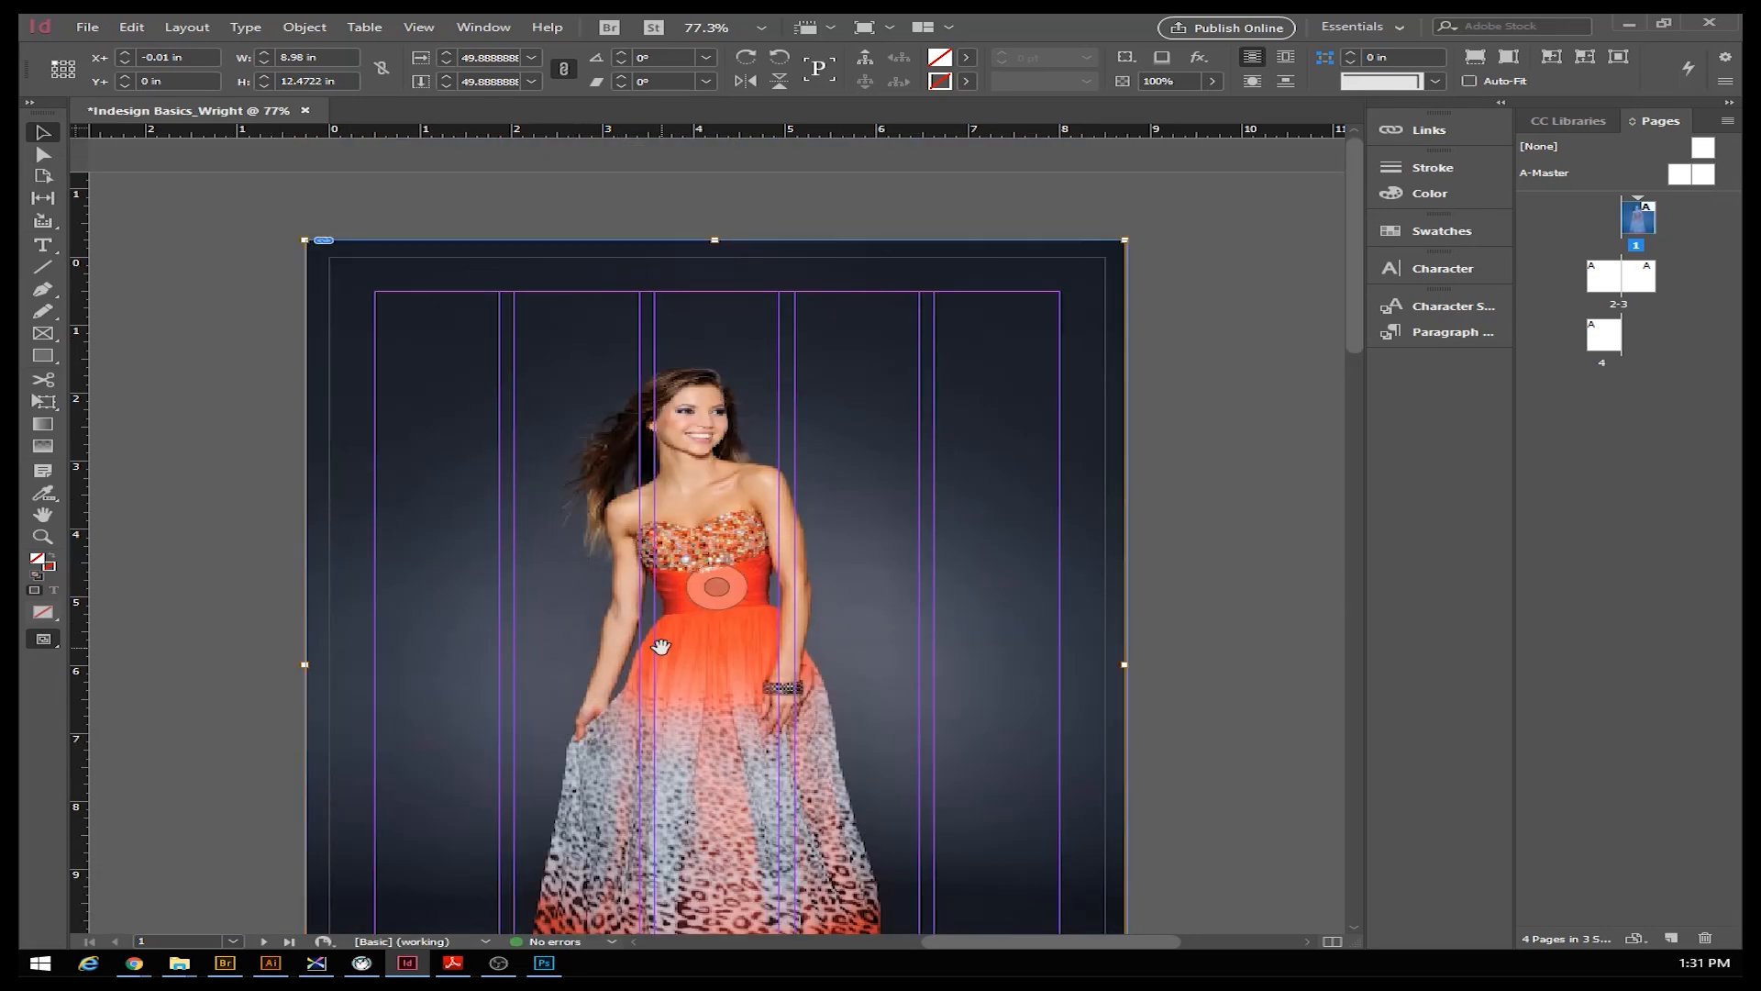
{"action": "scroll", "coordinate": [565, 278], "scroll_direction": "down", "scroll_amount": 6}
{"action": "scroll", "coordinate": [814, 448], "scroll_direction": "up", "scroll_amount": 6}
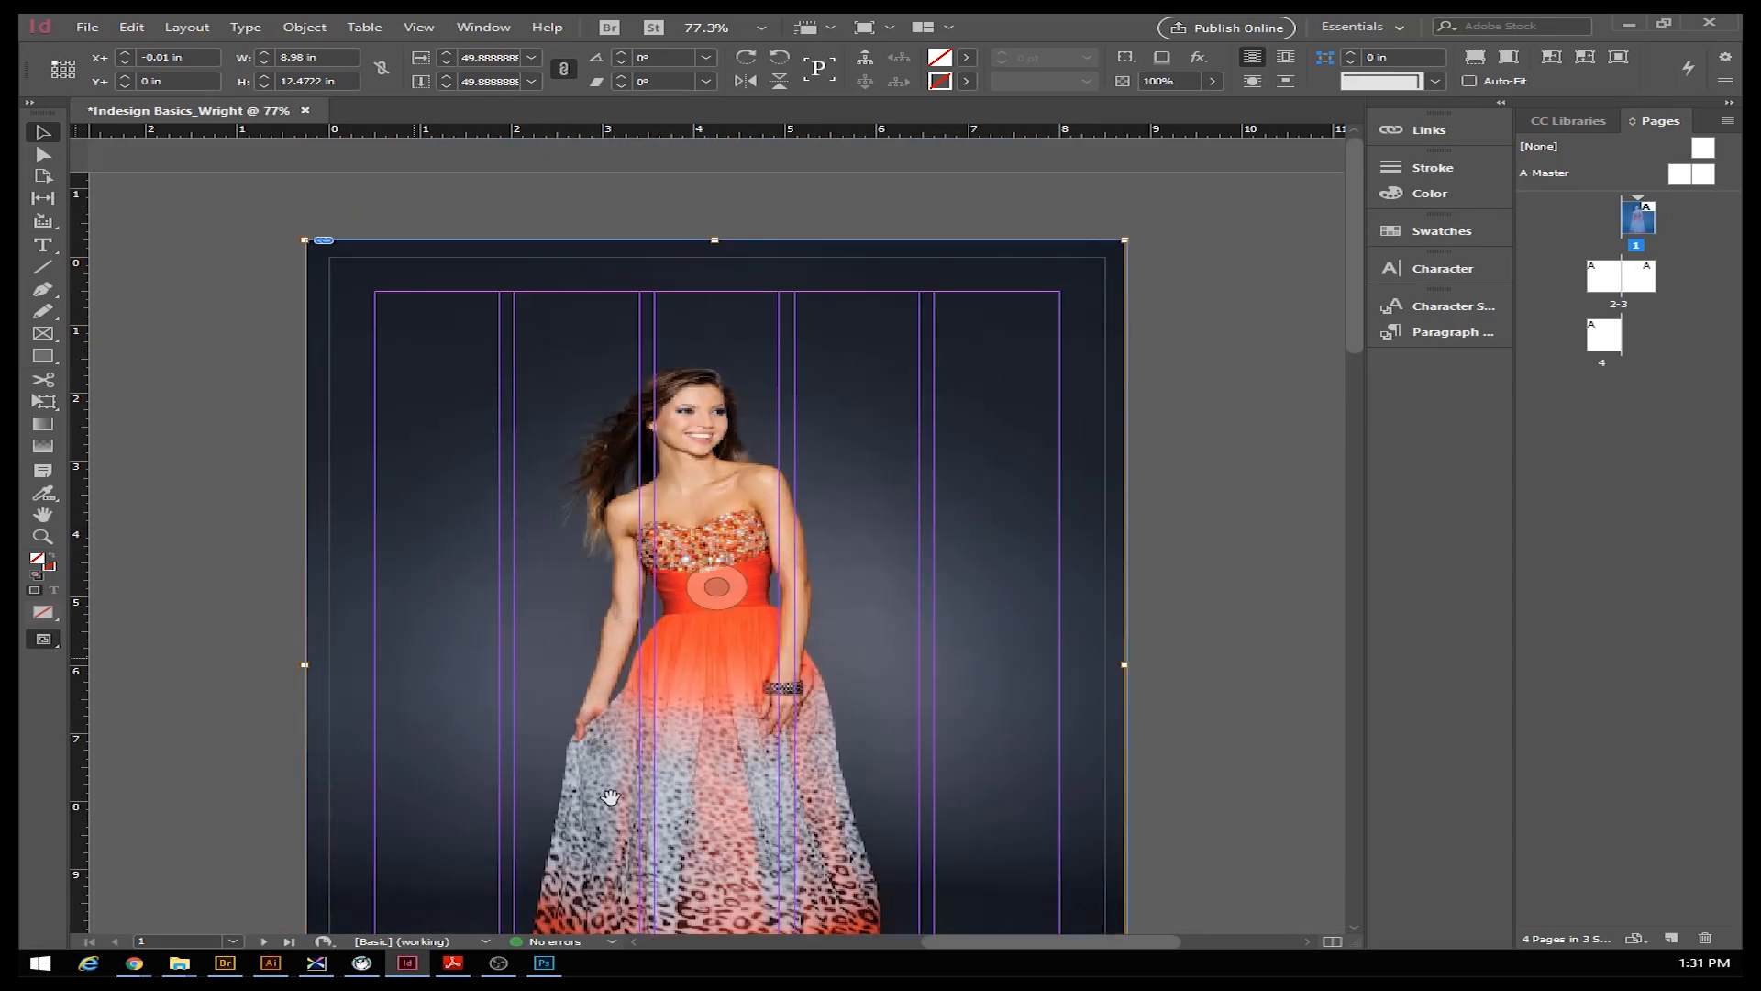
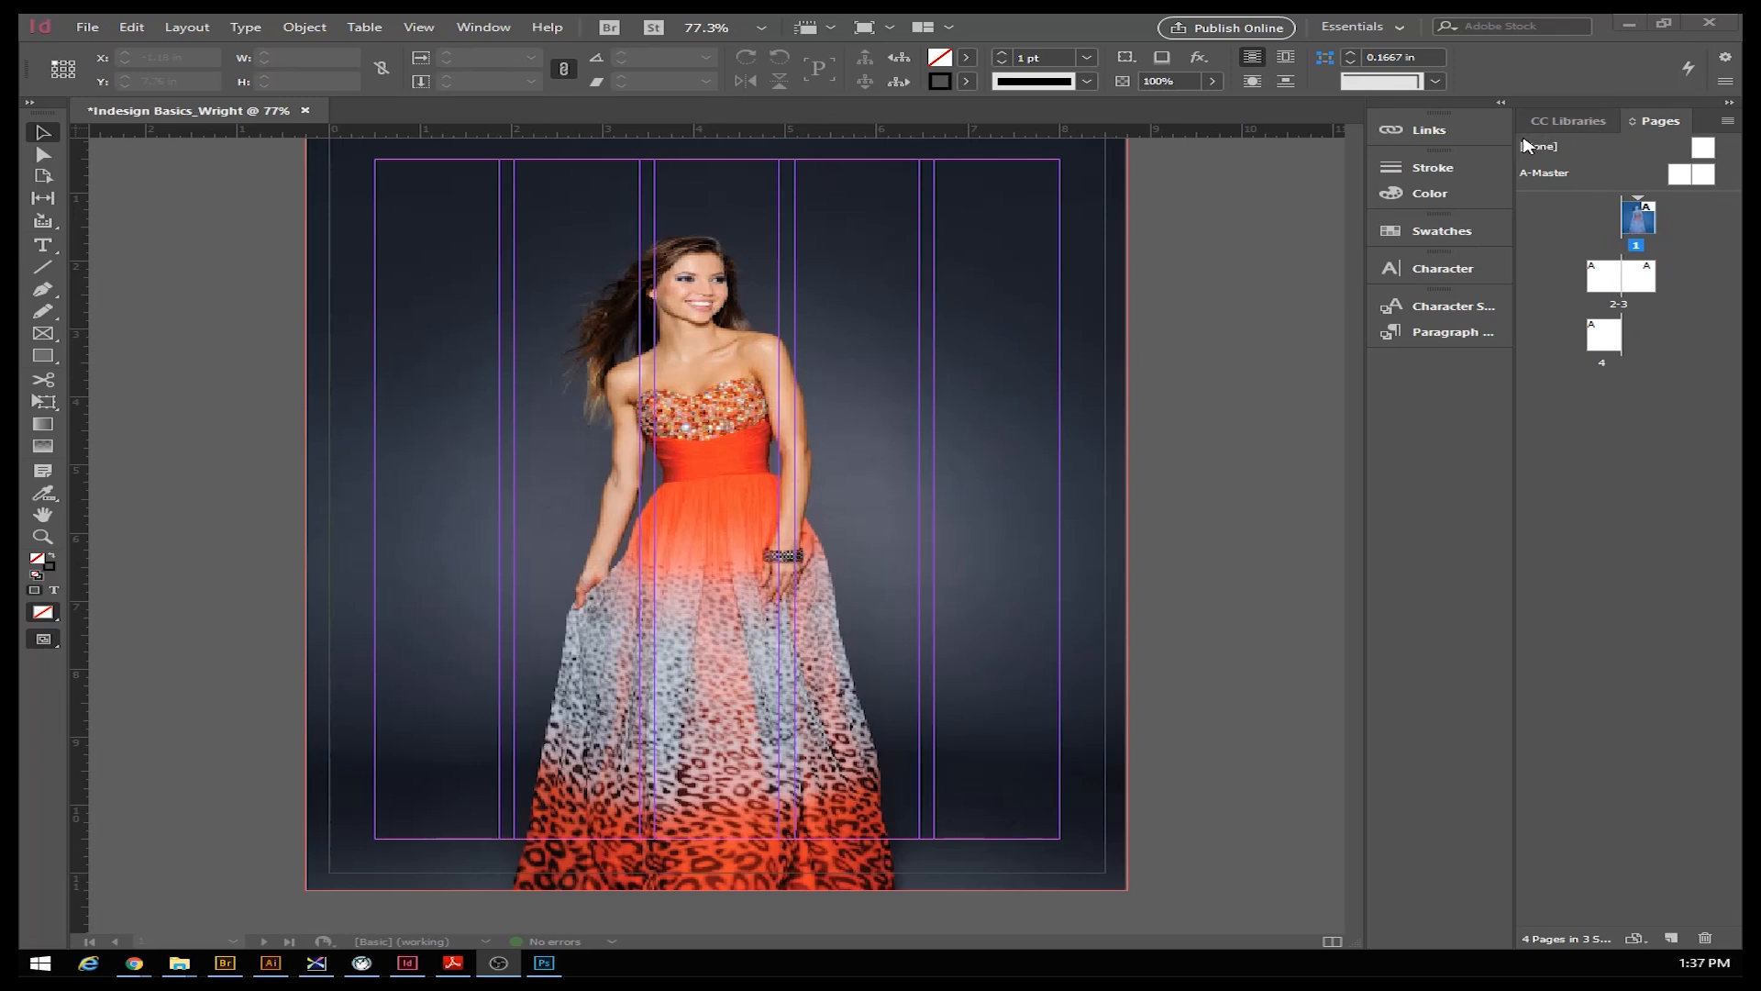
Dock the Pages and CC Libraries panels in the collapsed icon column beneath Paragraph Styles
{"action": "left_click_drag", "start_coordinate": [1509, 147], "coordinate": [1548, 152]}
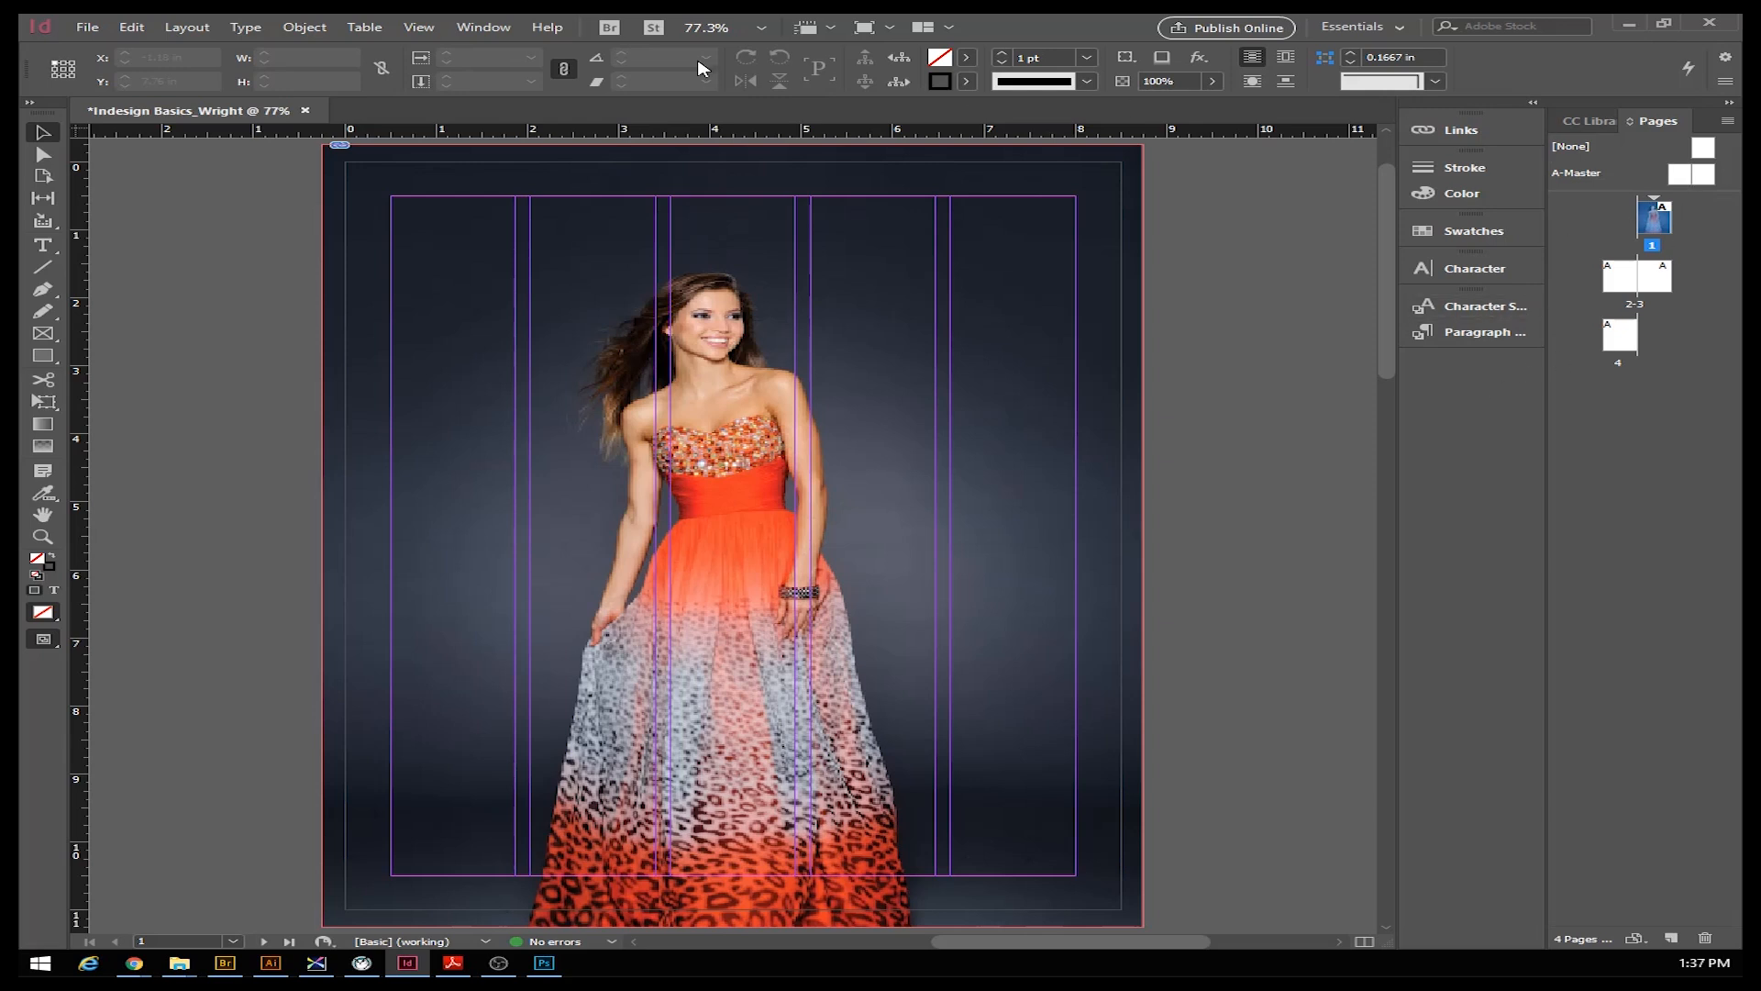
{"action": "left_click", "coordinate": [480, 29]}
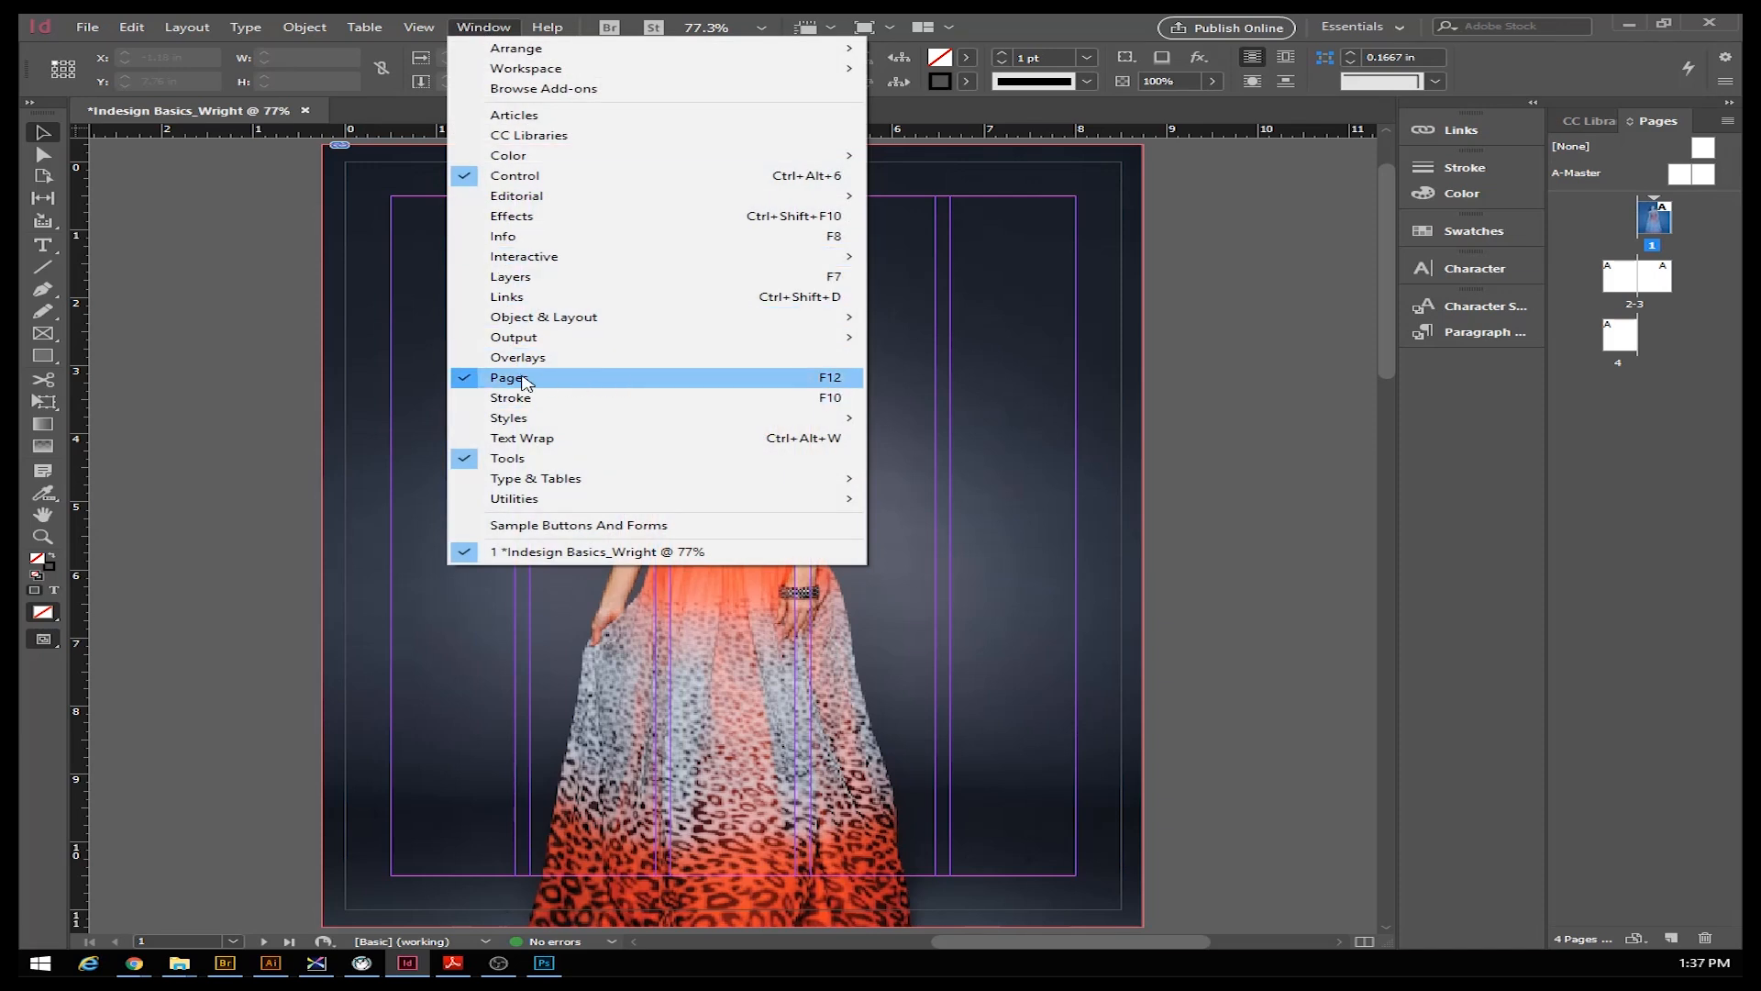
{"action": "left_click", "coordinate": [1650, 129]}
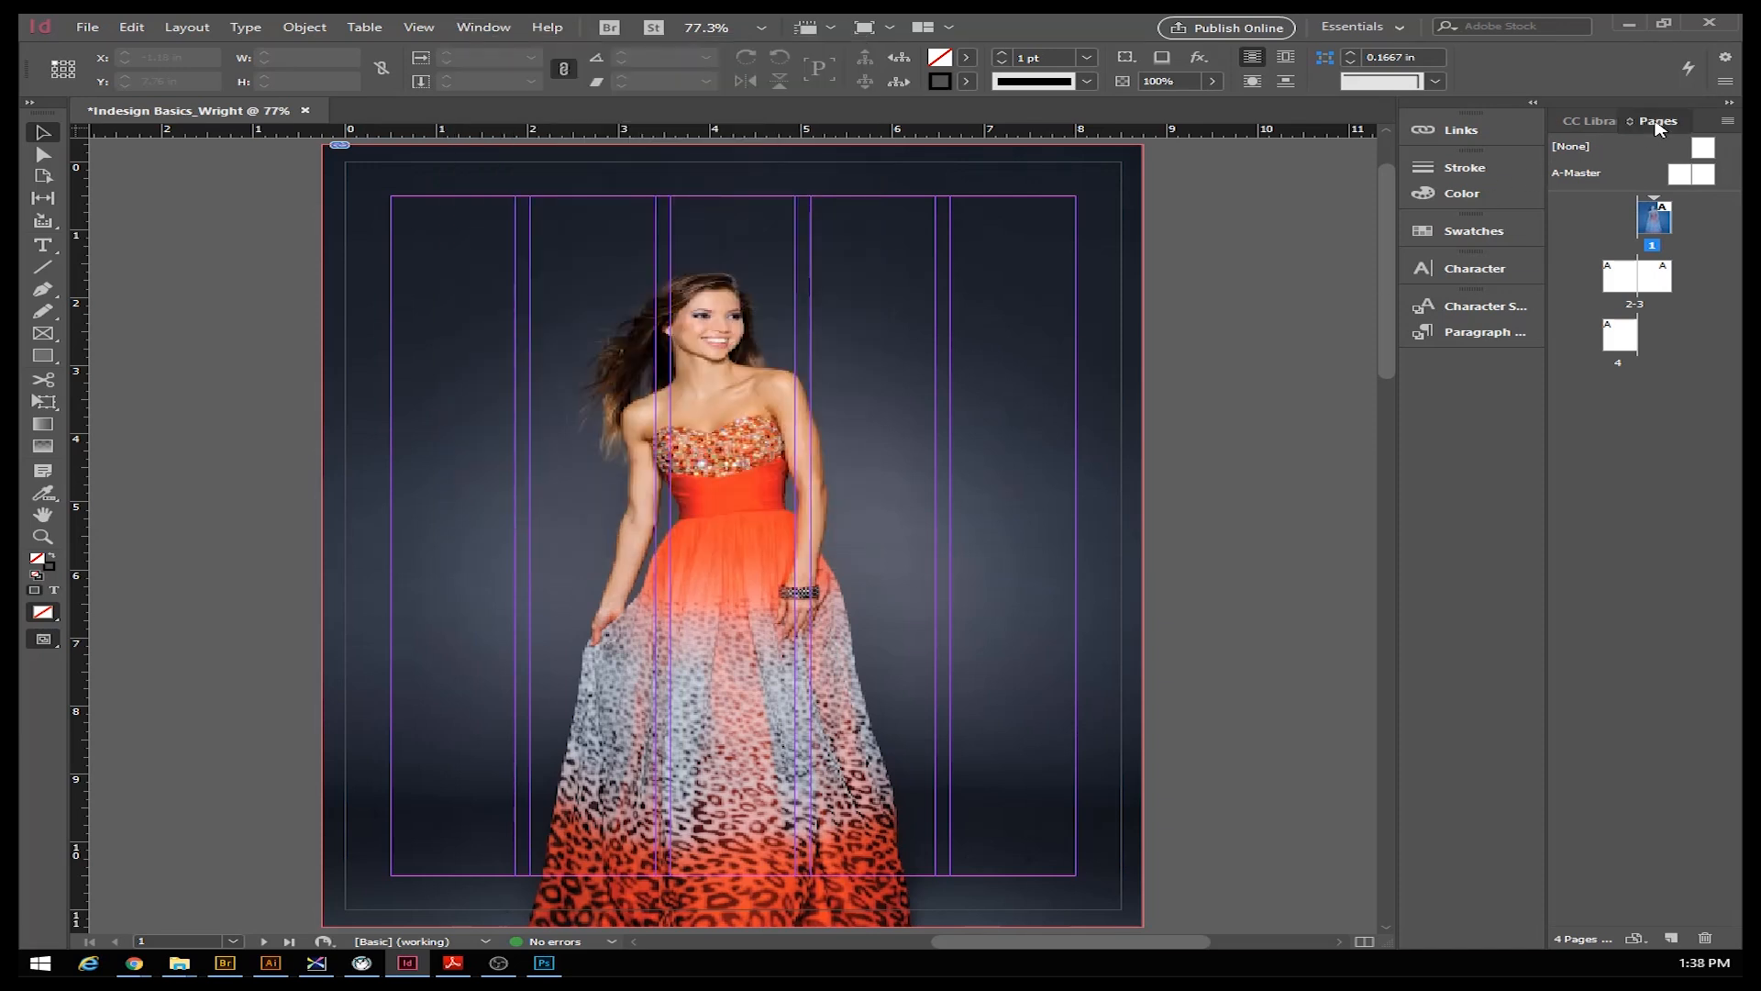
{"action": "left_click_drag", "start_coordinate": [1665, 126], "coordinate": [1452, 364]}
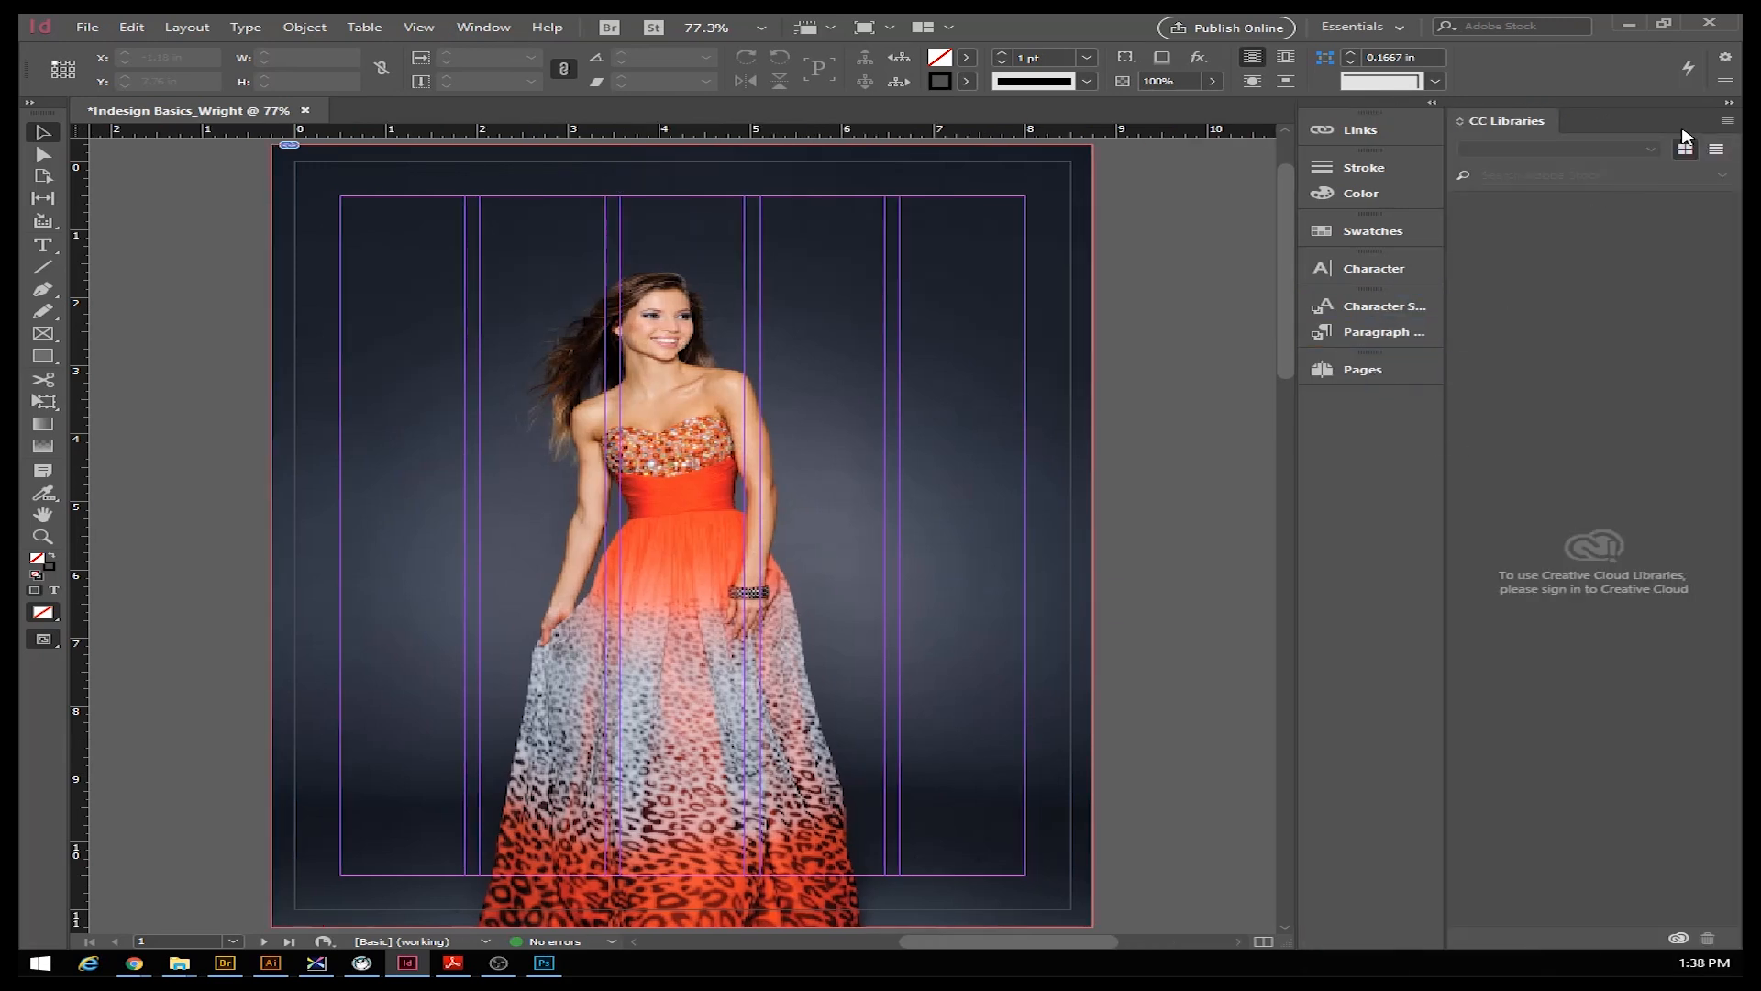
{"action": "left_click", "coordinate": [1730, 105]}
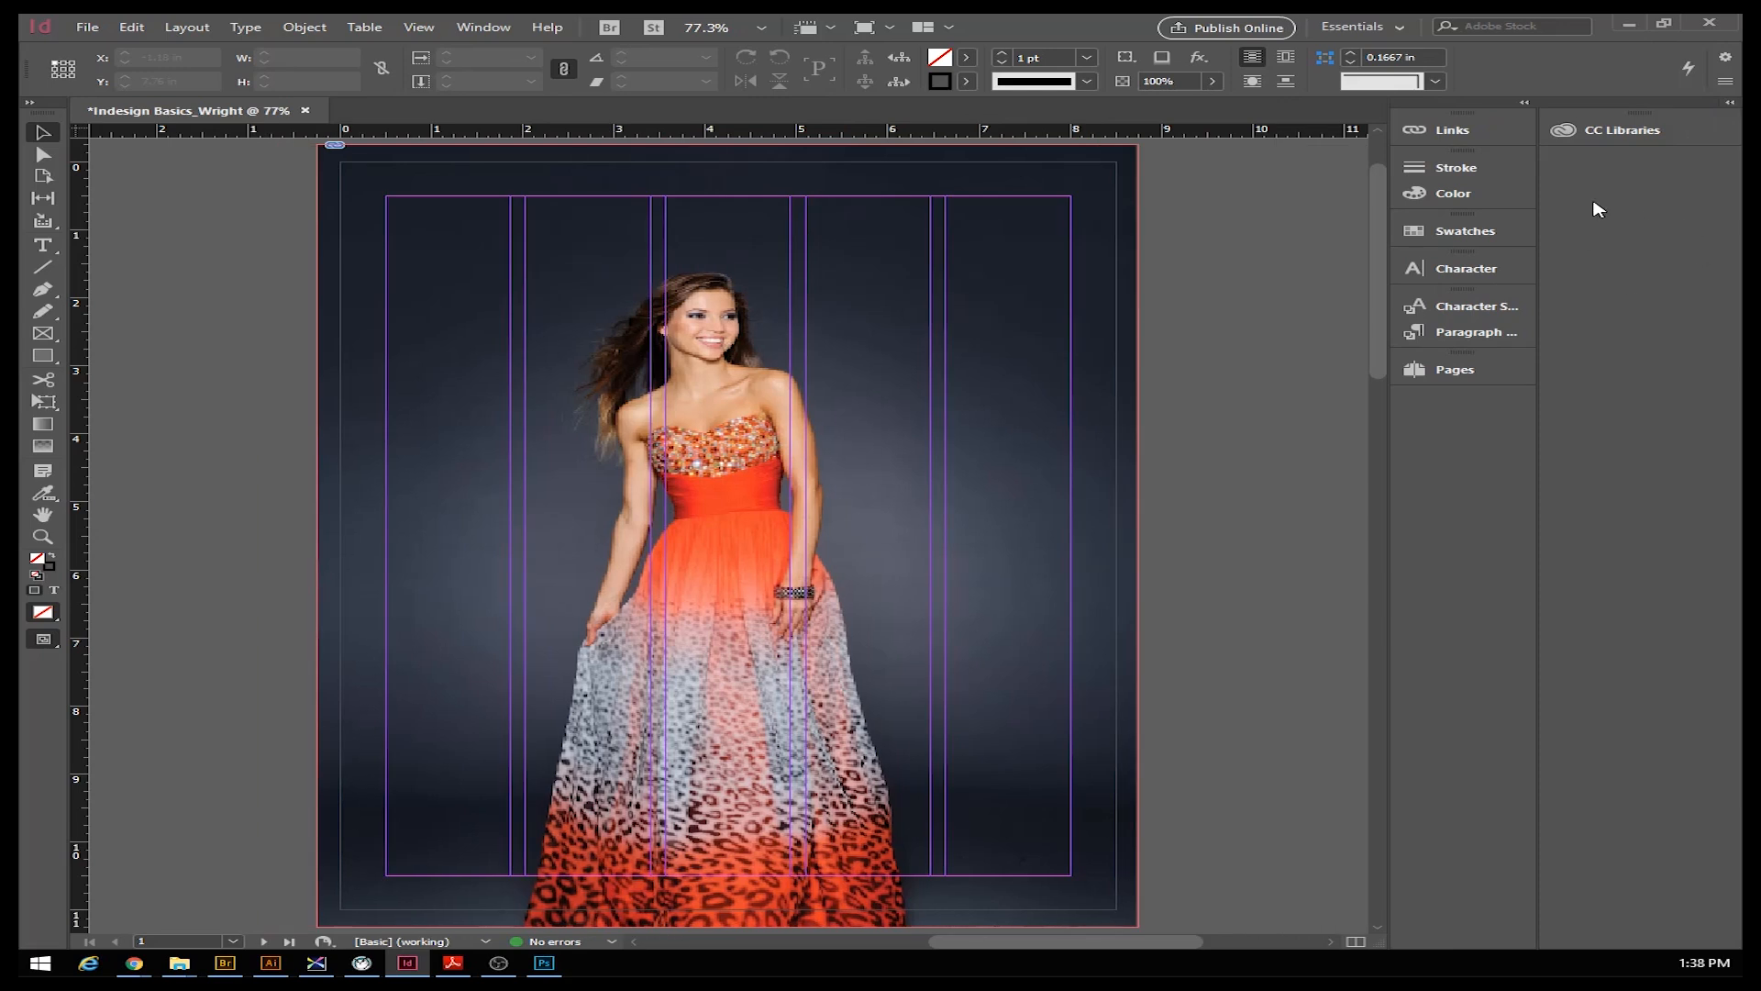
{"action": "left_click_drag", "start_coordinate": [1660, 136], "coordinate": [1488, 419]}
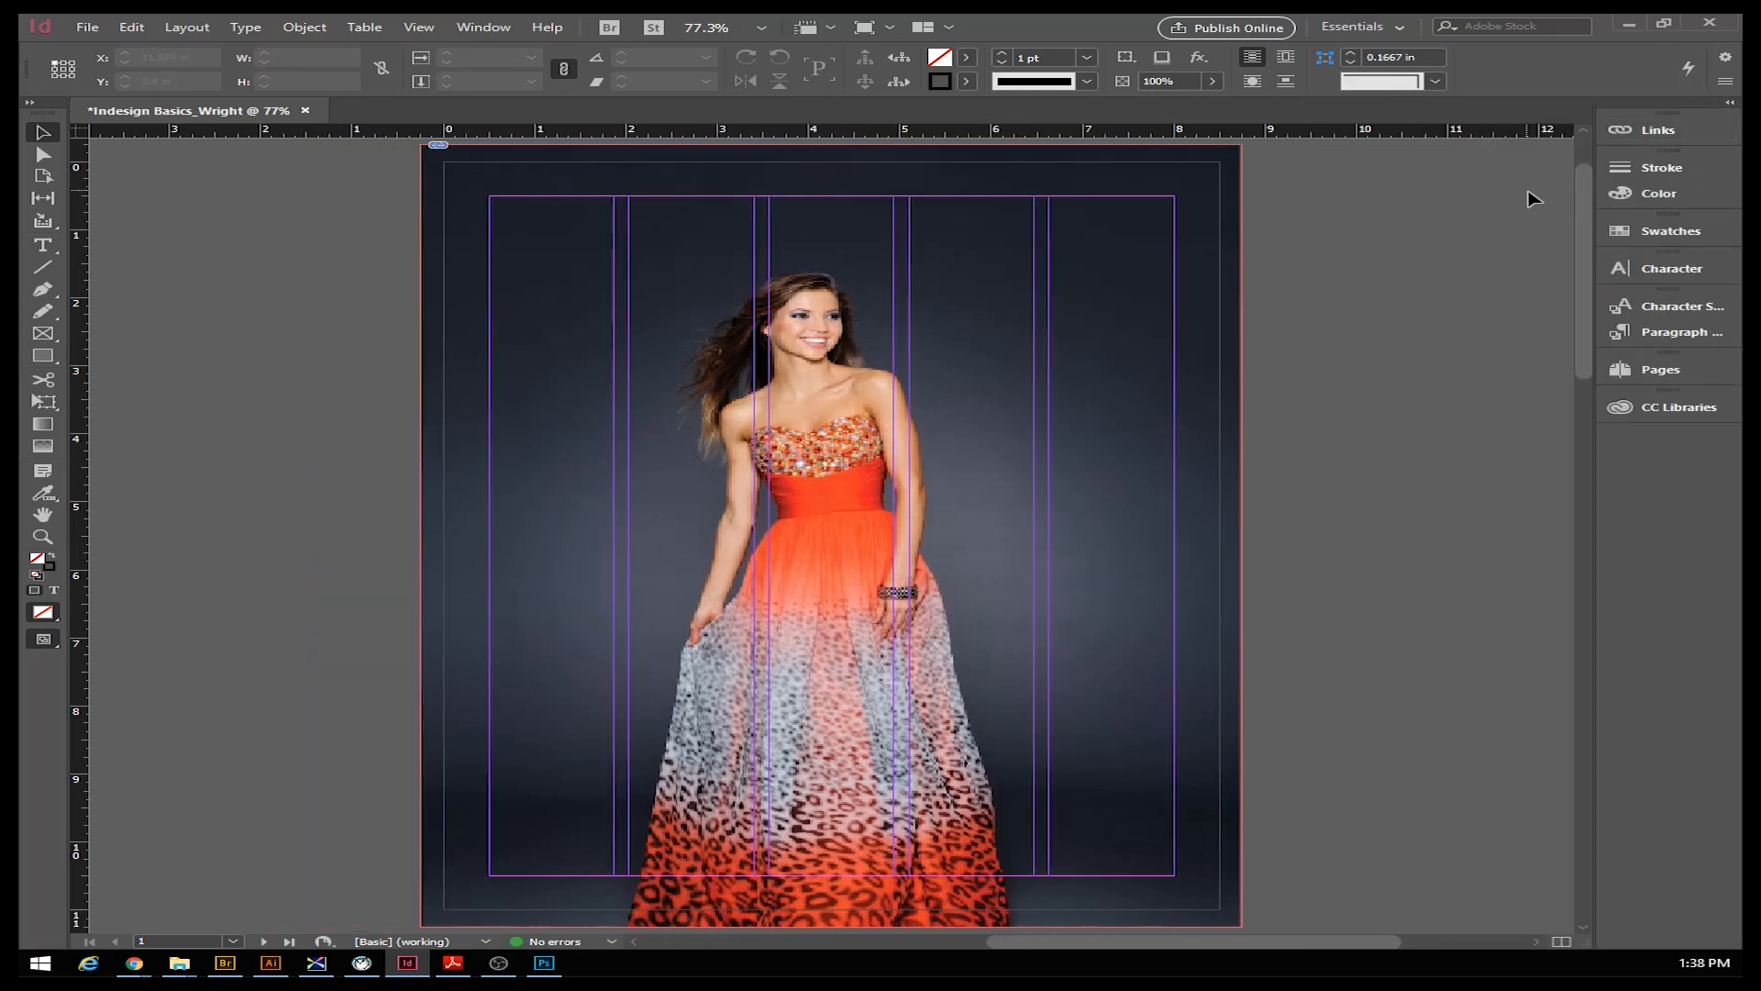
Examine the cover, the 2-3 spread and page 4 through the Pages panel, finishing on page 2
{"action": "left_click", "coordinate": [1654, 372]}
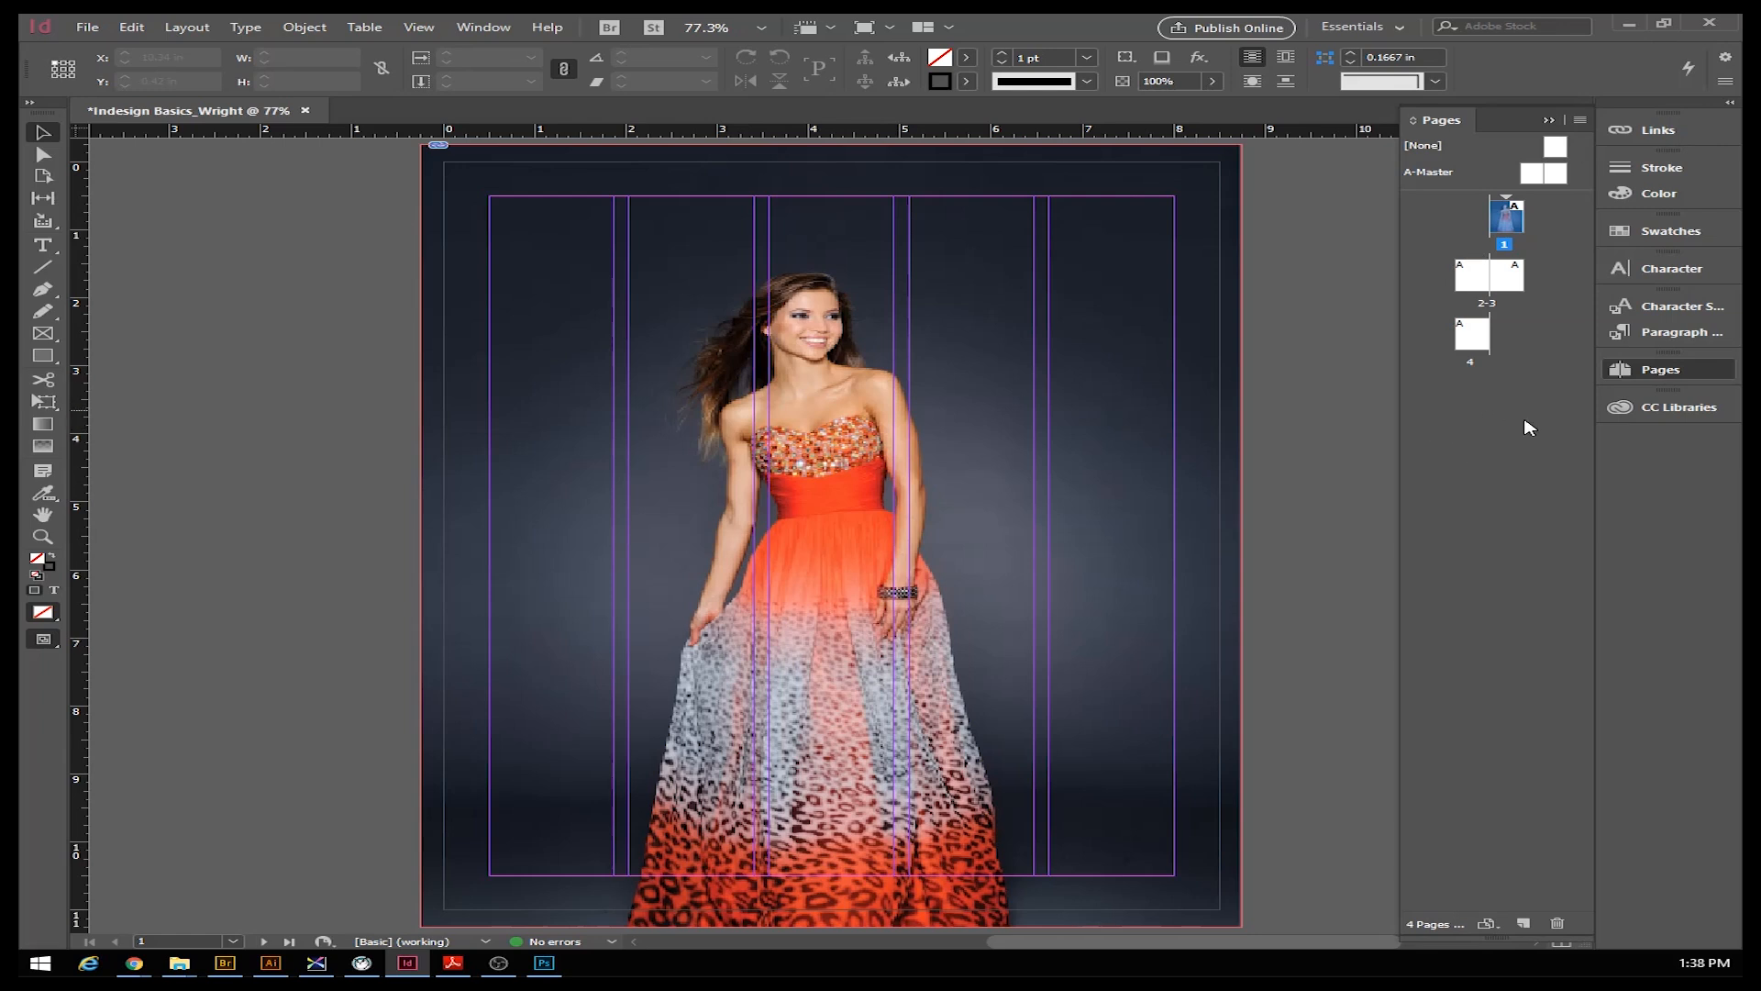
{"action": "double_click", "coordinate": [1479, 285]}
{"action": "double_click", "coordinate": [1516, 282]}
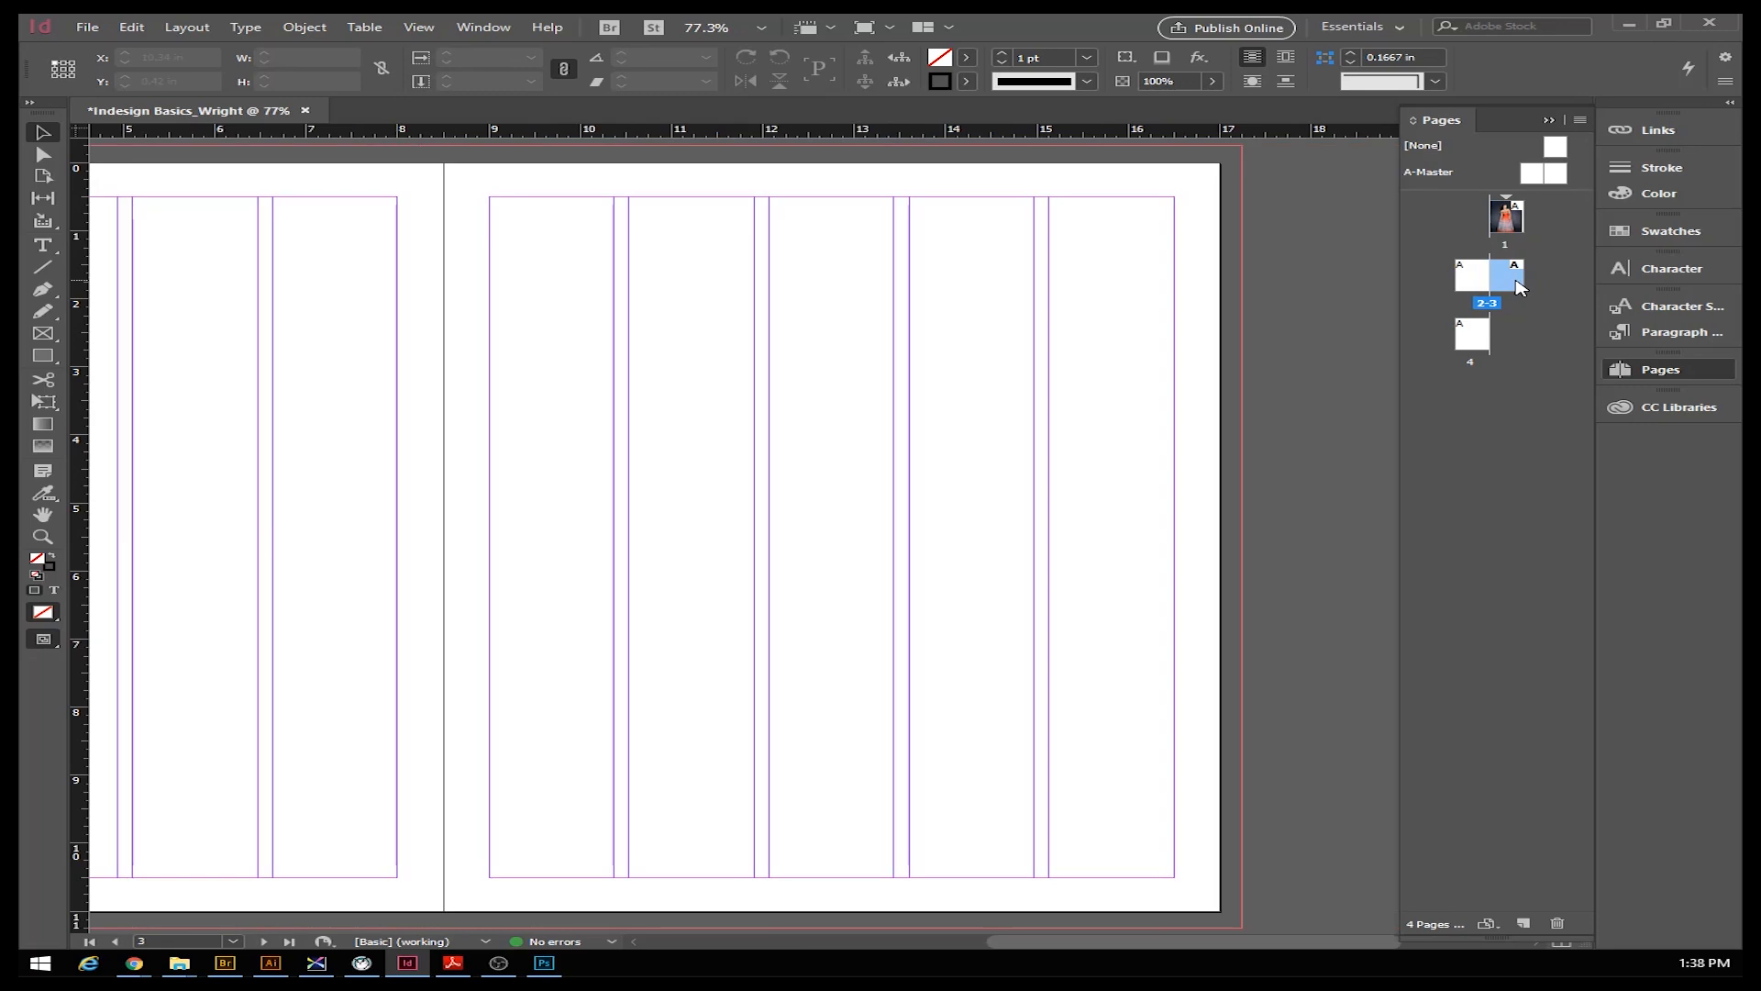
{"action": "double_click", "coordinate": [1473, 336]}
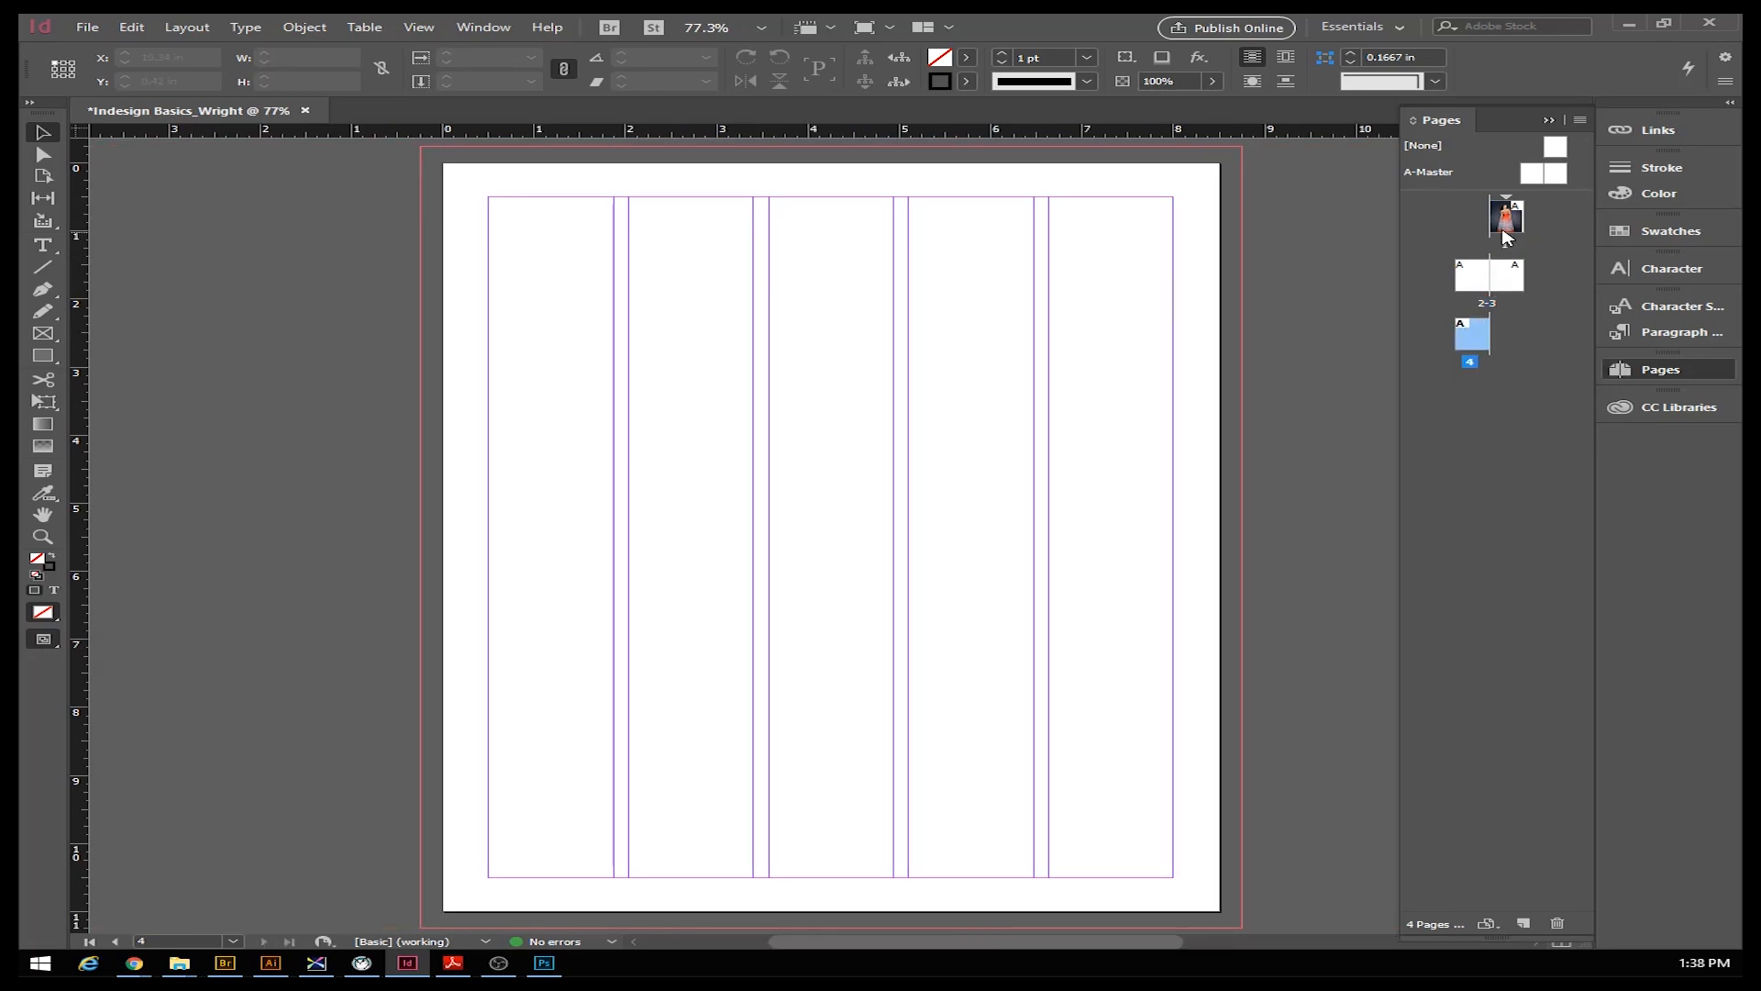
{"action": "double_click", "coordinate": [1509, 228]}
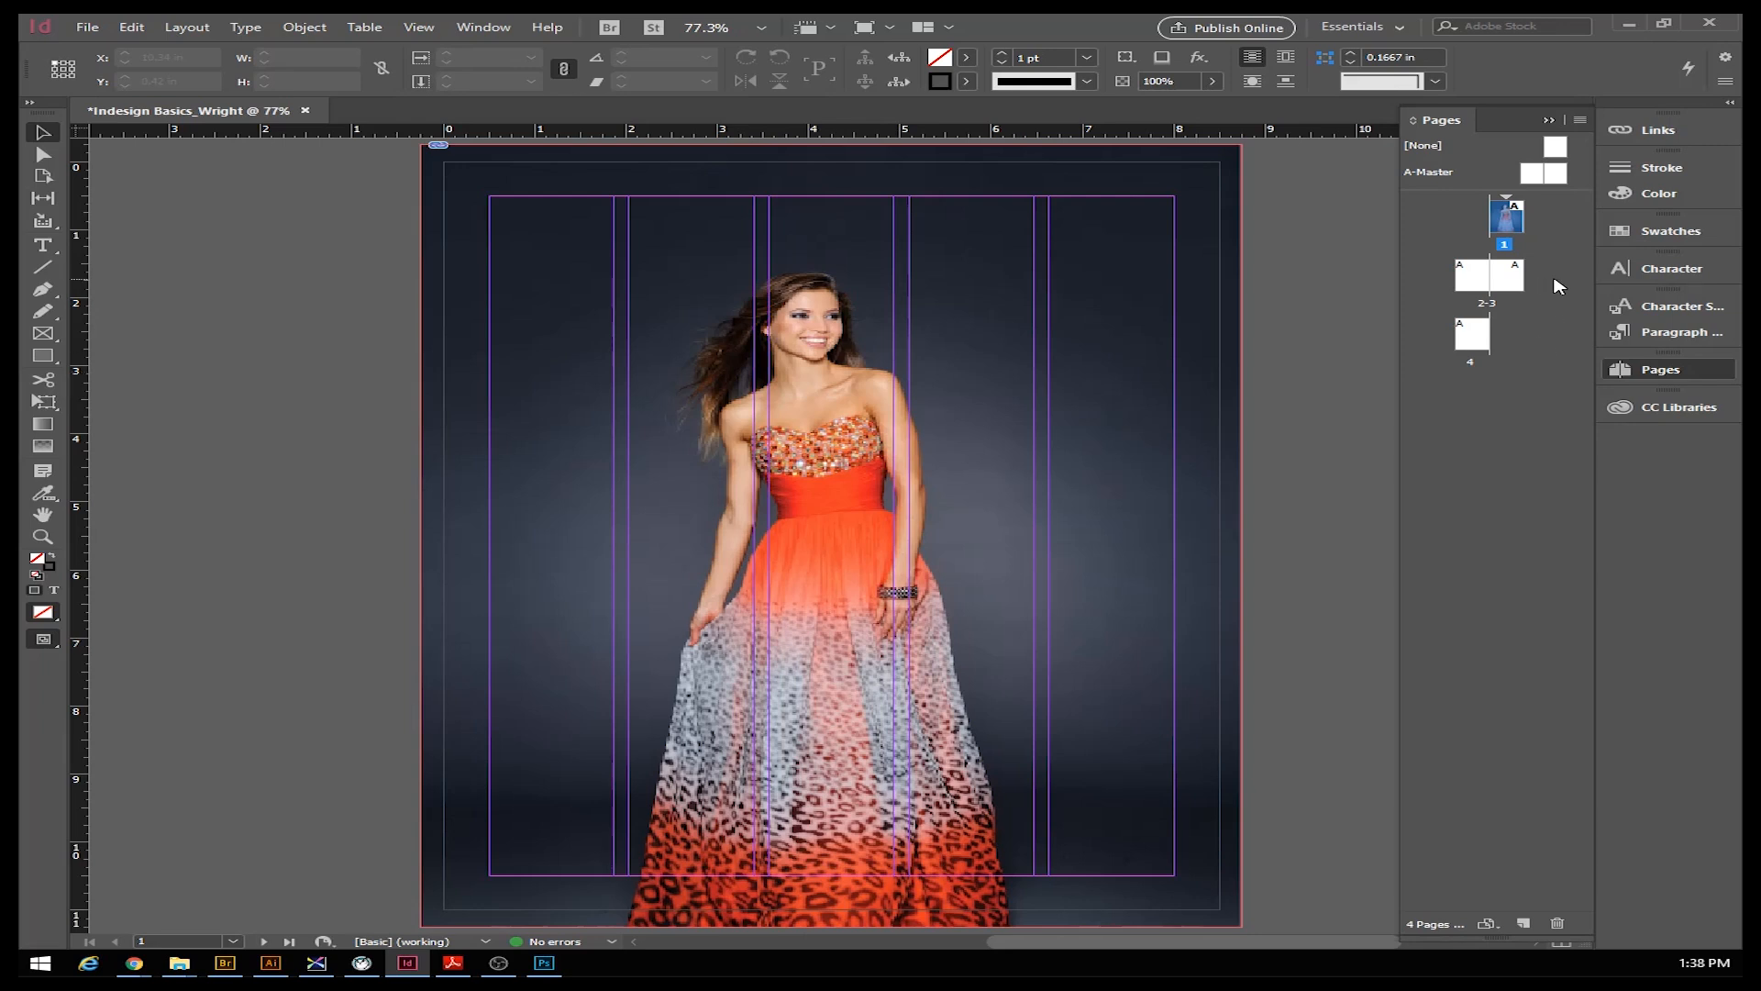
{"action": "double_click", "coordinate": [1484, 279]}
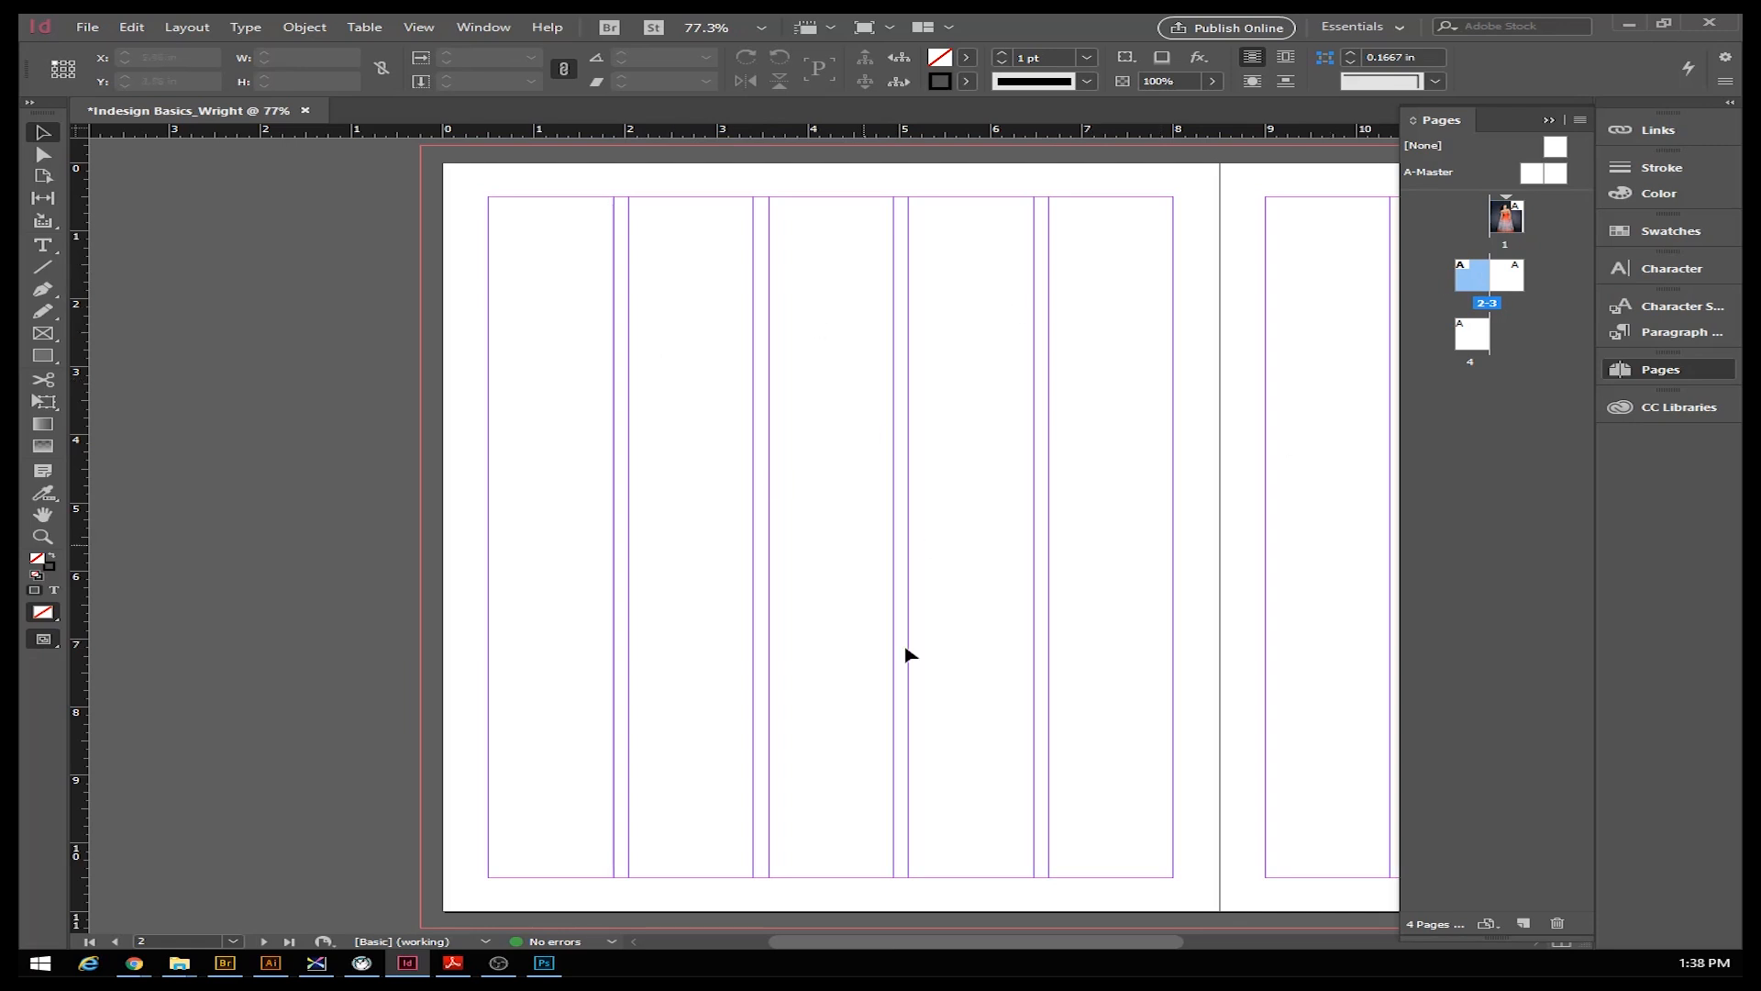
{"action": "left_click_drag", "start_coordinate": [931, 942], "coordinate": [1142, 943]}
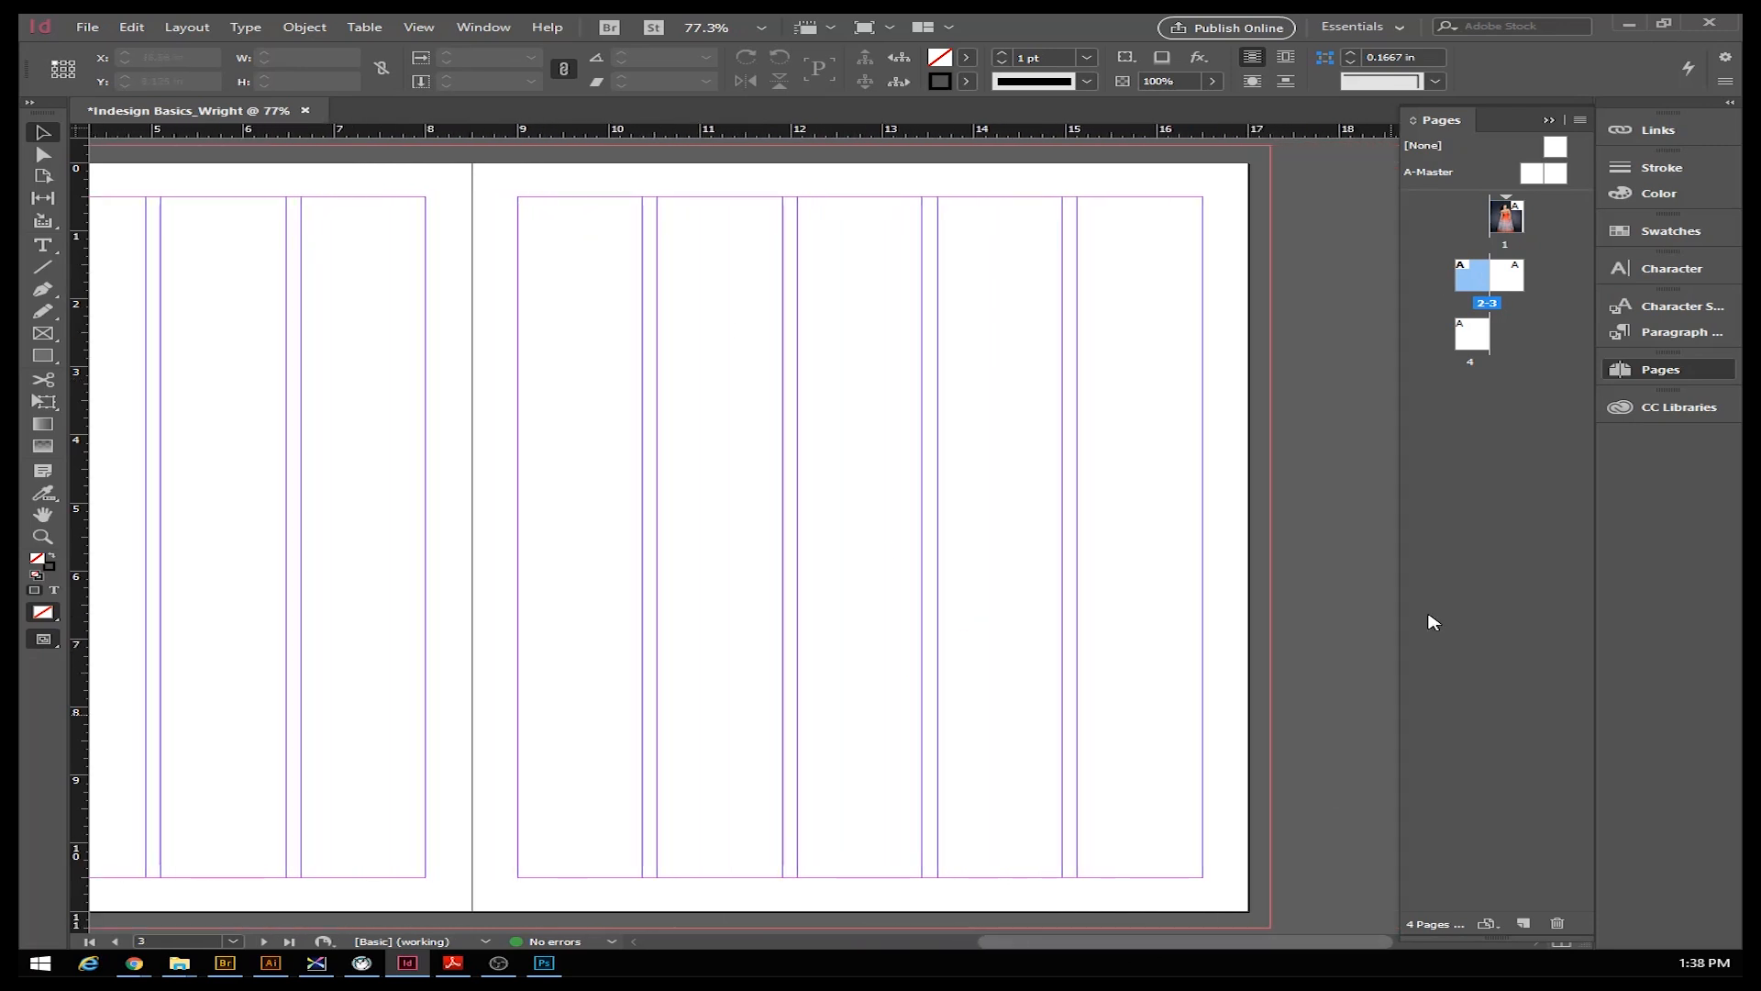
{"action": "double_click", "coordinate": [1472, 338]}
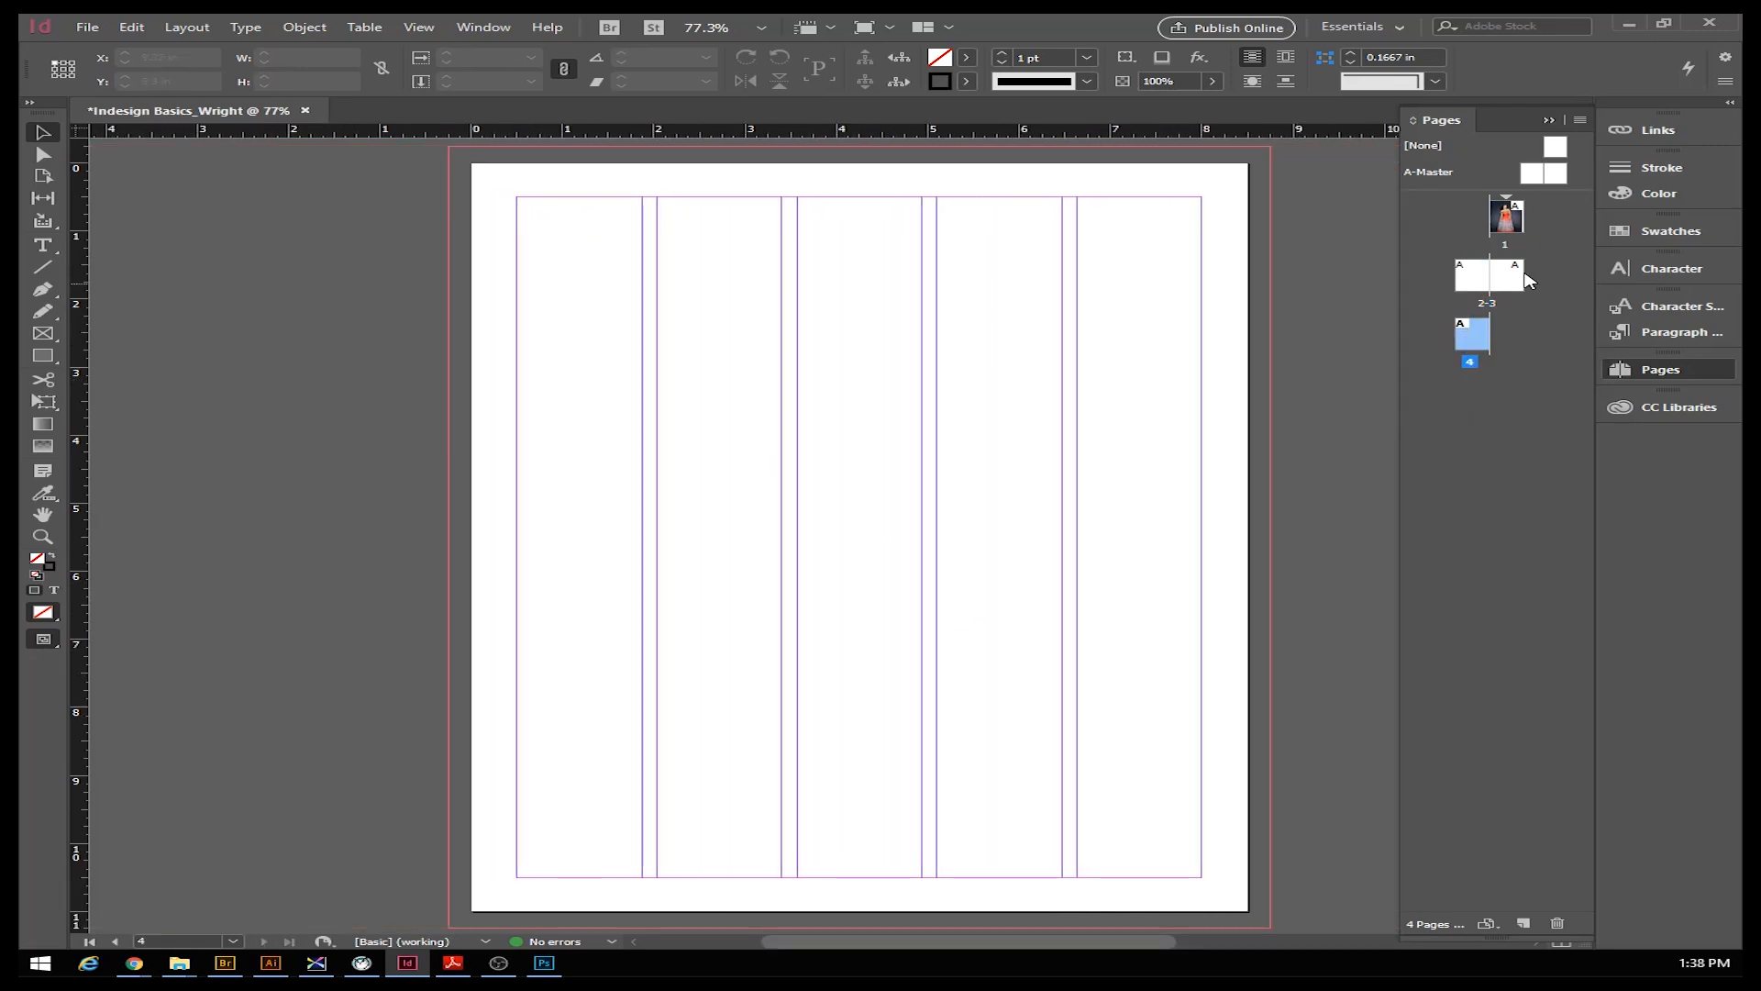
{"action": "left_click", "coordinate": [1477, 279]}
{"action": "double_click", "coordinate": [1477, 279]}
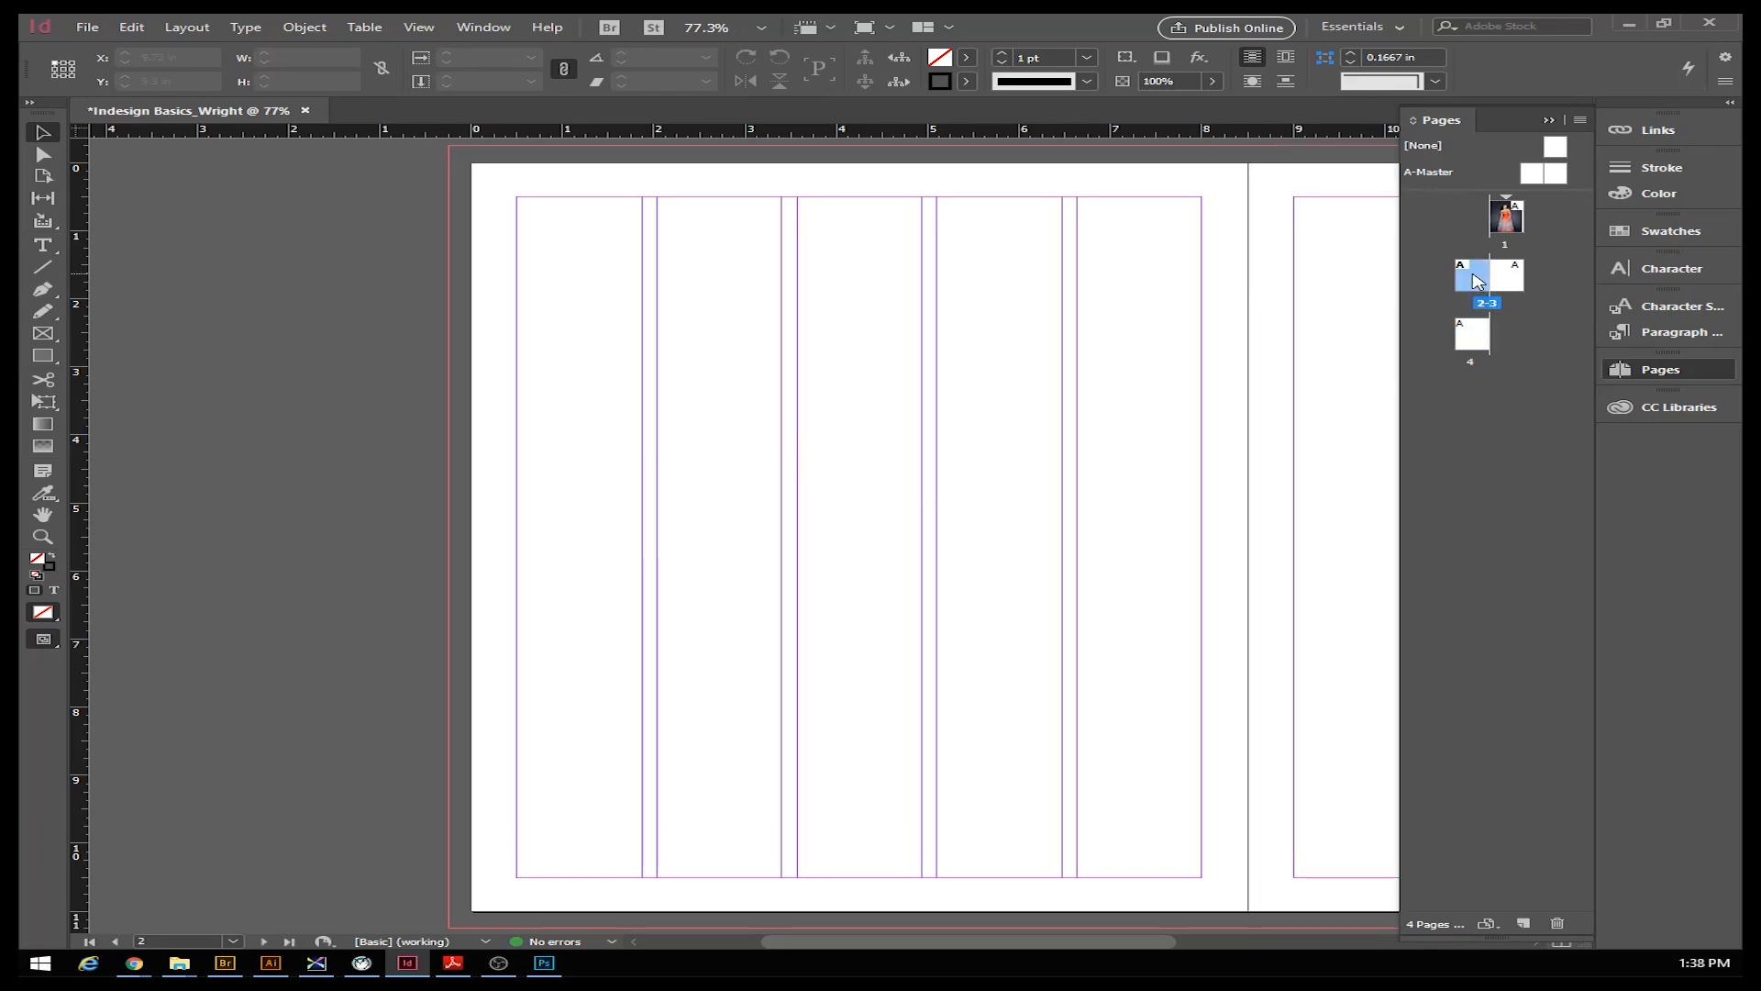
Open the Place dialog for page 2, enlarge it and reduce the thumbnails so every file in the Indesign folder fits
{"action": "left_click_drag", "start_coordinate": [829, 945], "coordinate": [883, 945]}
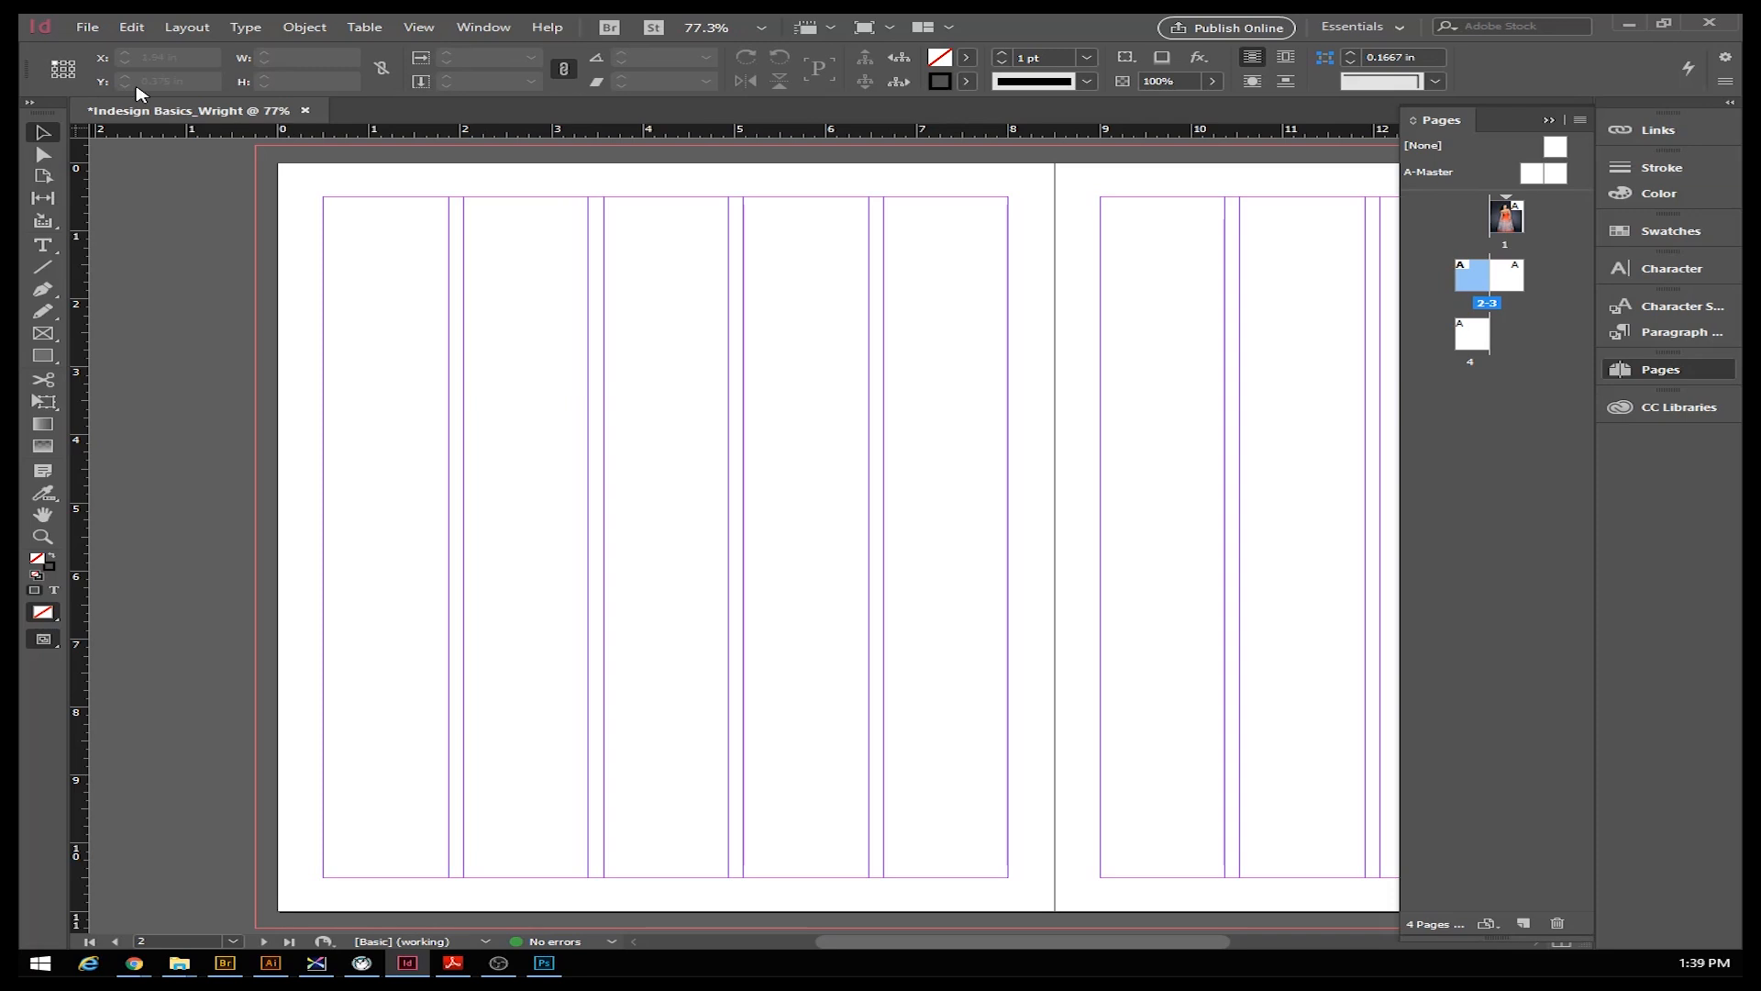
{"action": "left_click", "coordinate": [85, 31]}
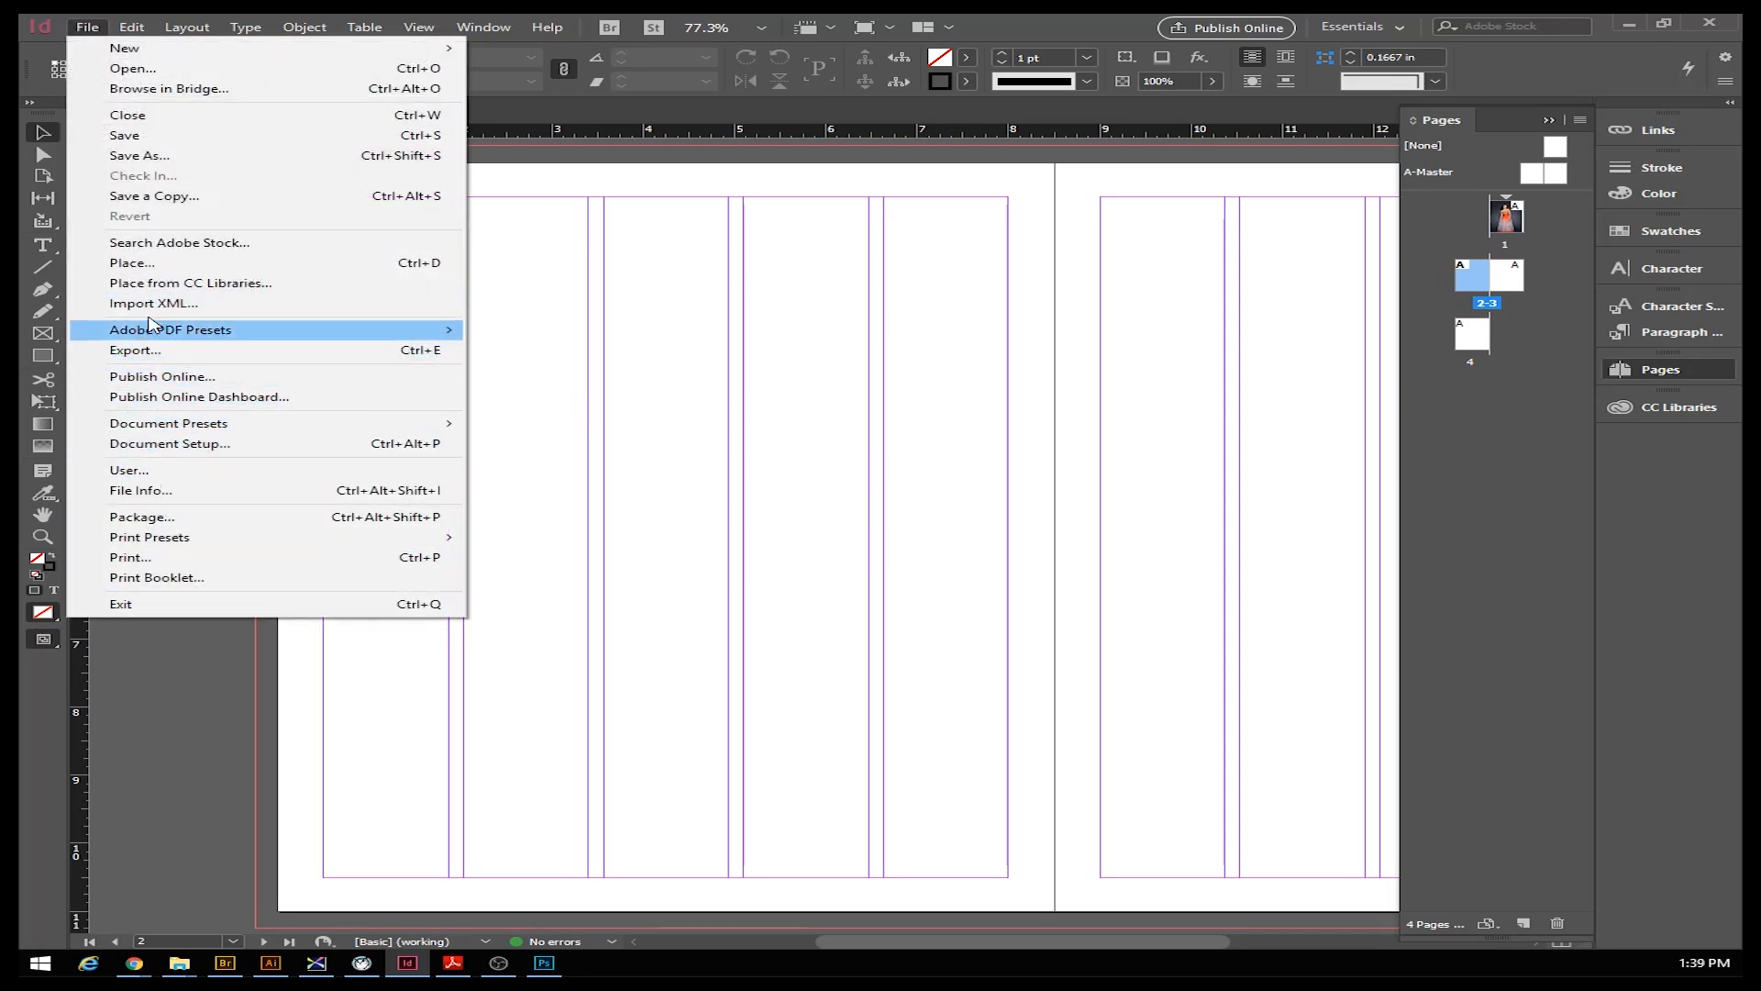
{"action": "left_click", "coordinate": [133, 263]}
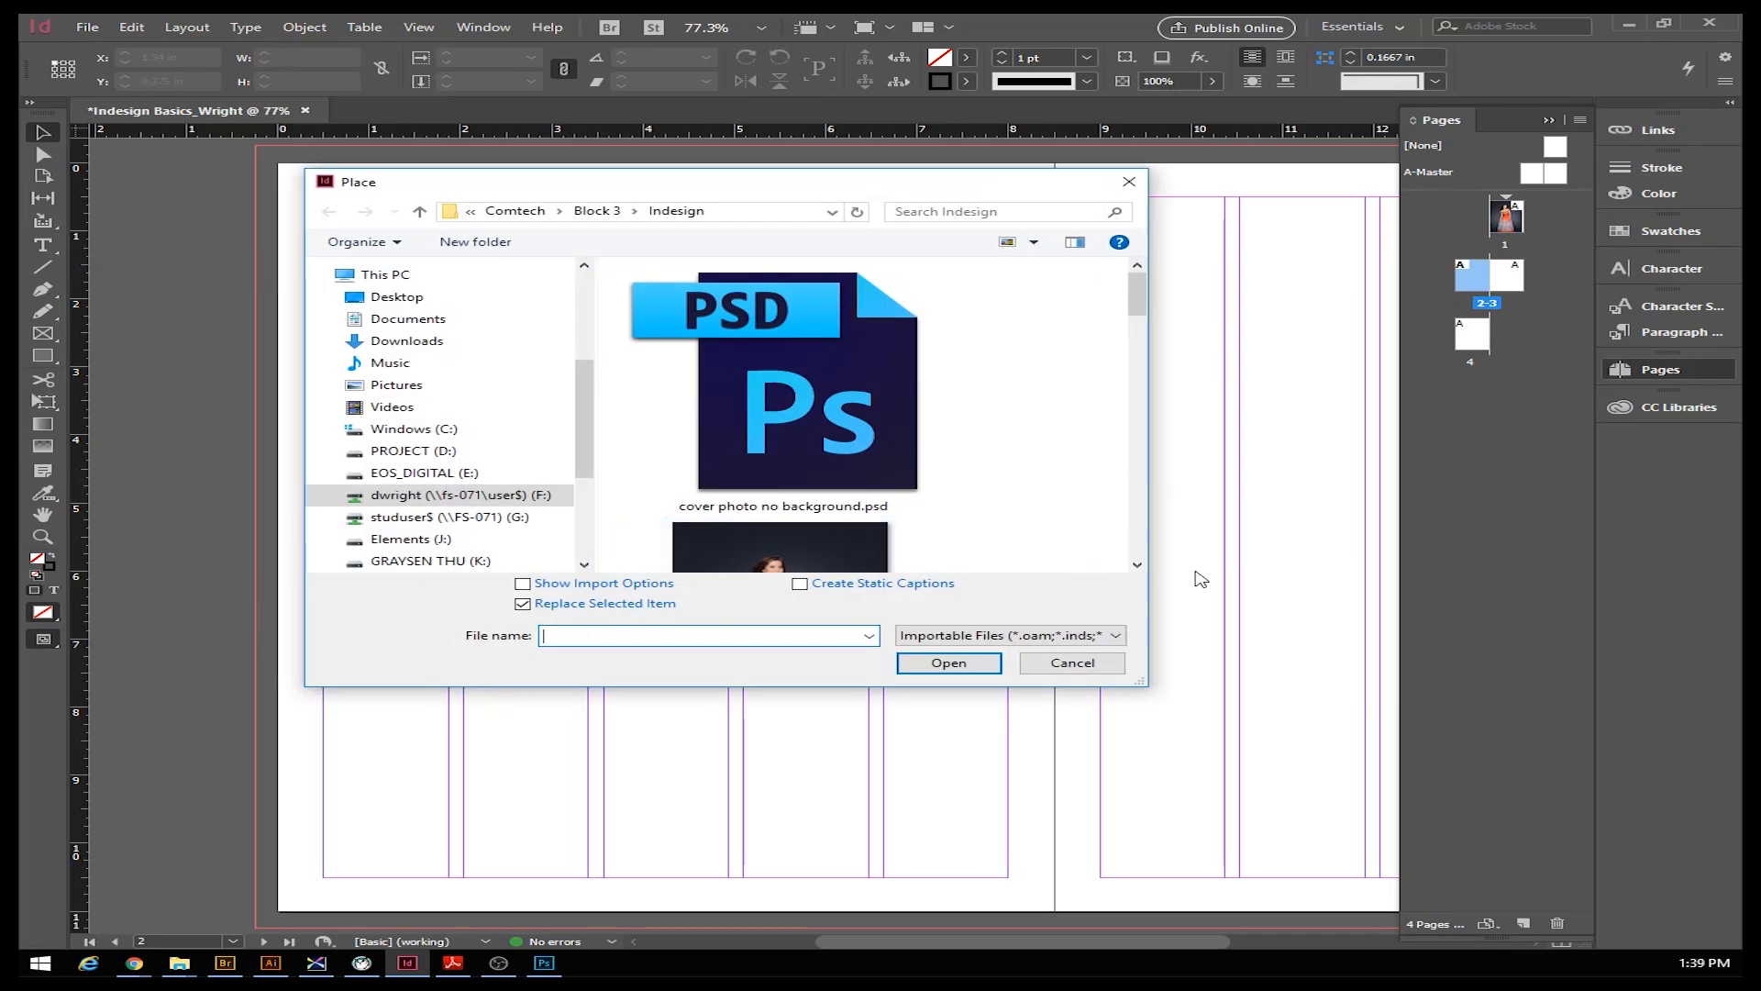
{"action": "left_click_drag", "start_coordinate": [1144, 683], "coordinate": [1523, 794]}
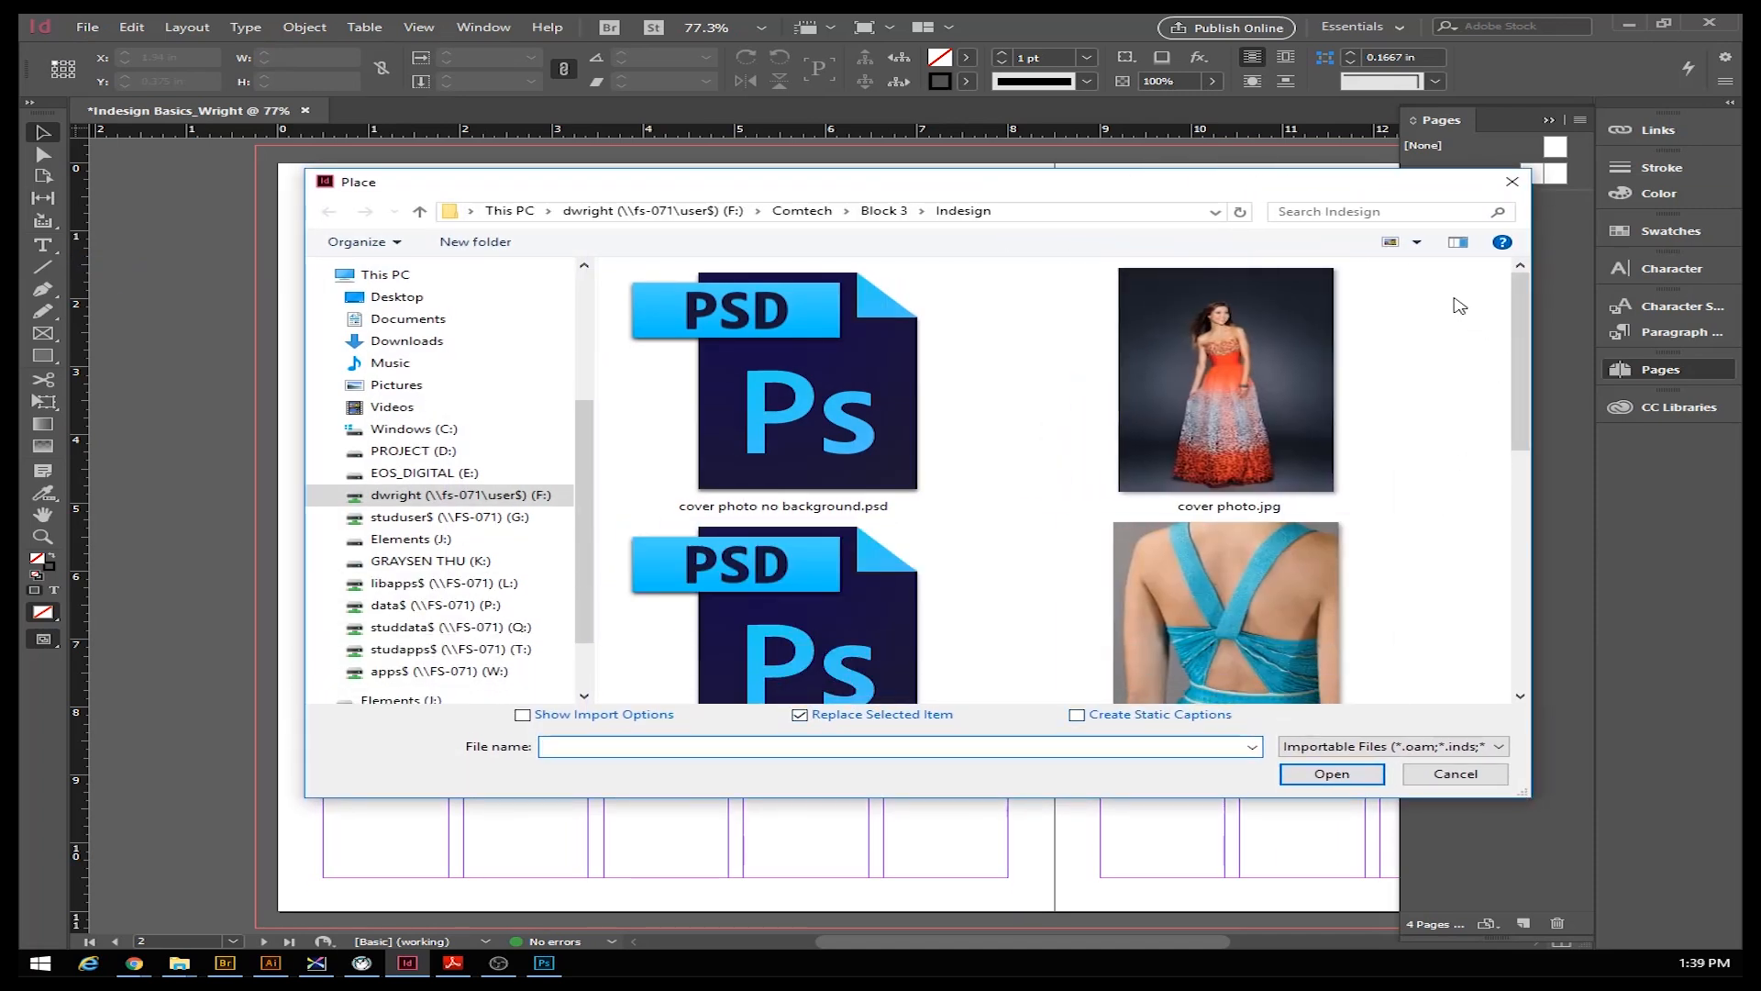
{"action": "left_click", "coordinate": [1417, 242]}
{"action": "left_click", "coordinate": [1466, 305]}
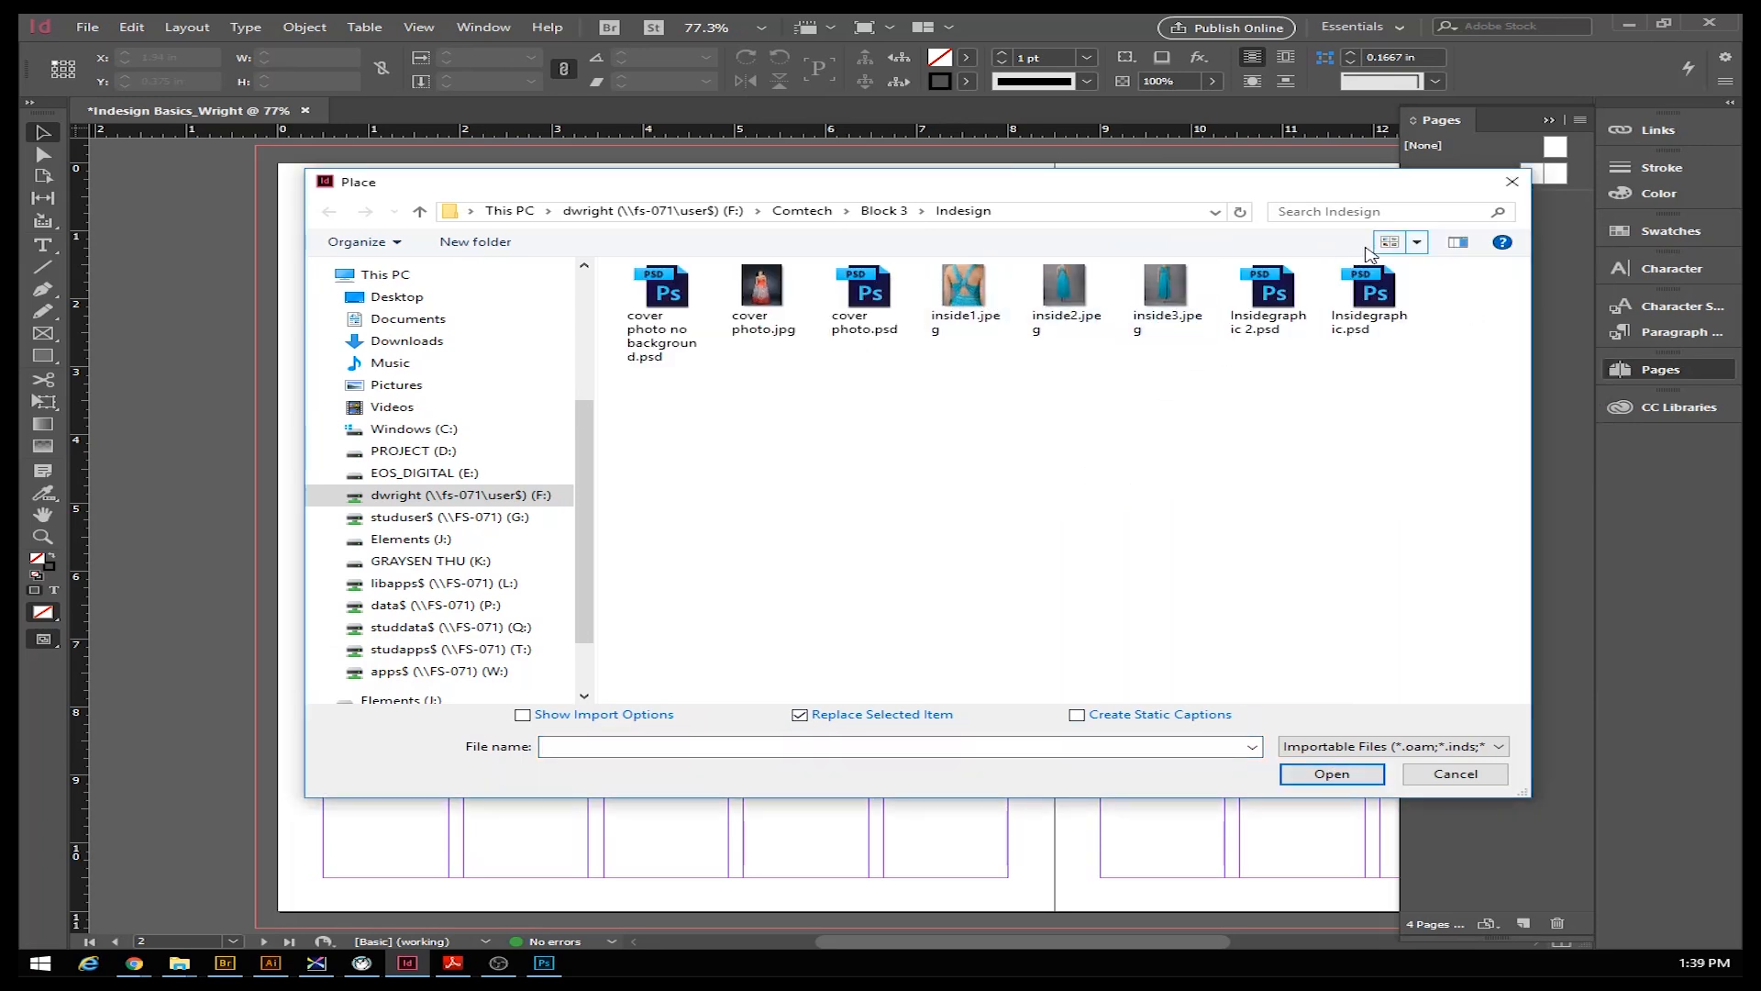
{"action": "left_click", "coordinate": [1417, 242]}
{"action": "left_click", "coordinate": [1495, 221]}
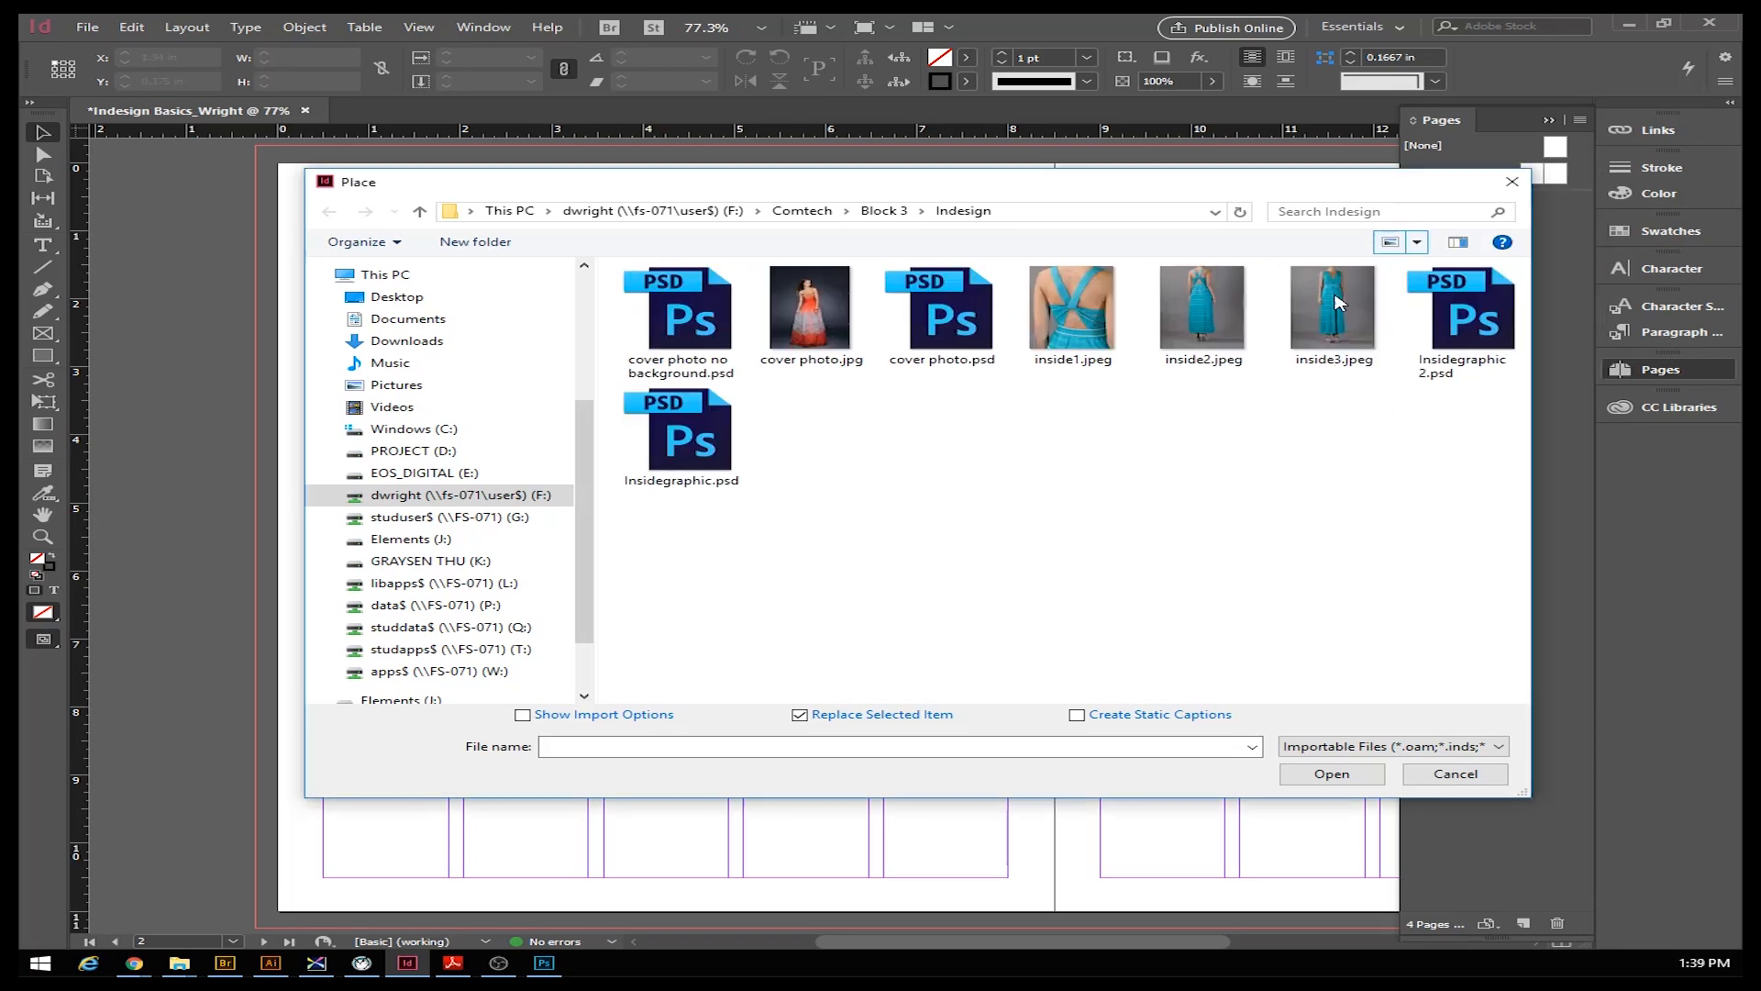
Load inside1.jpeg, inside2.jpeg and inside3.jpeg together for placing
{"action": "left_click", "coordinate": [1094, 313]}
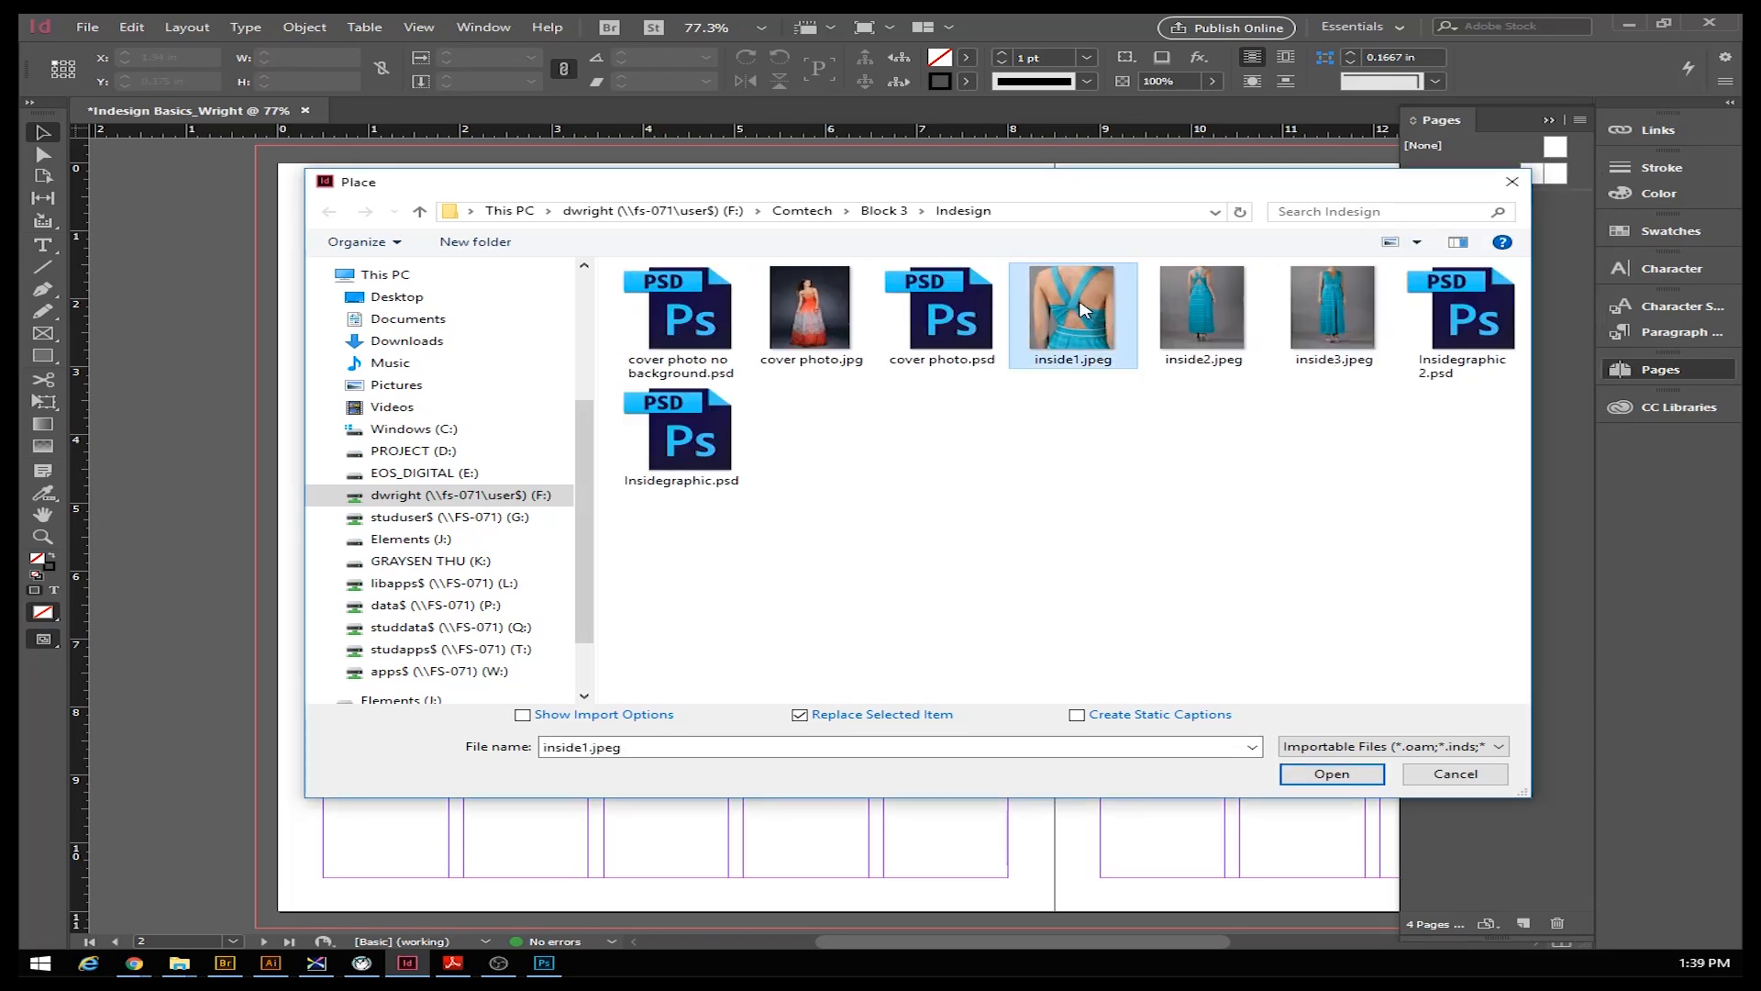
{"action": "left_click", "coordinate": [1201, 315], "text": "ctrl"}
{"action": "left_click", "coordinate": [1314, 312], "text": "ctrl"}
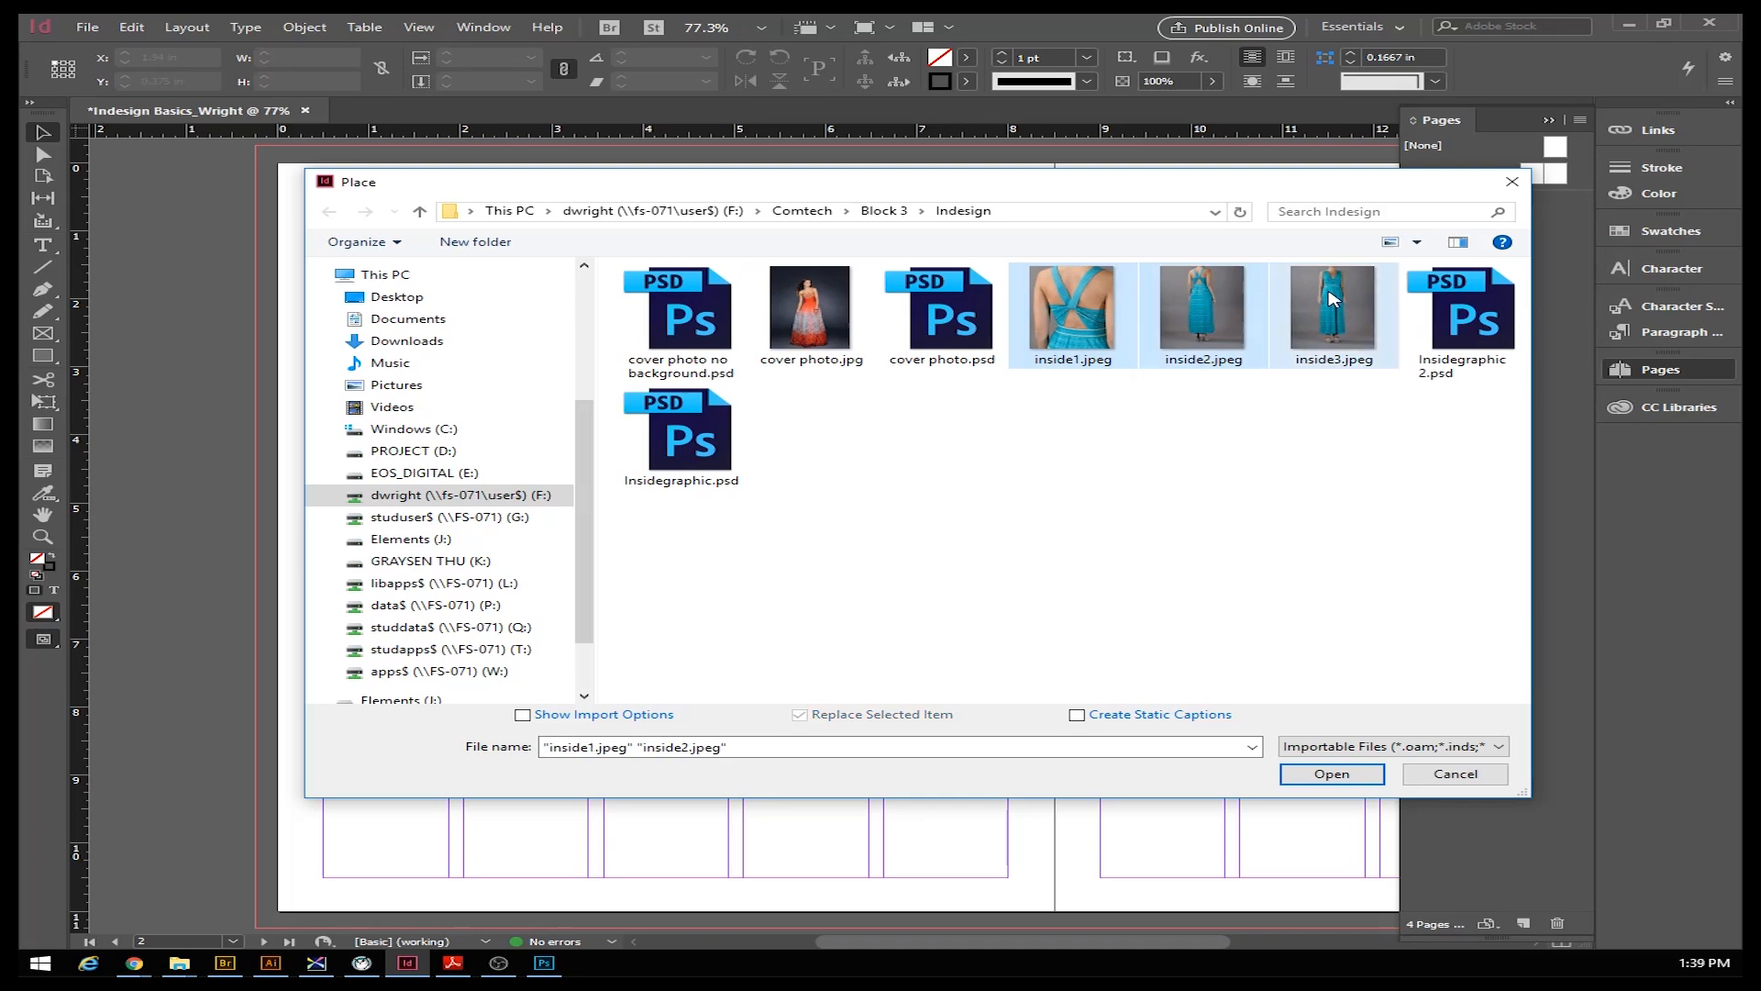
{"action": "left_click", "coordinate": [1118, 461]}
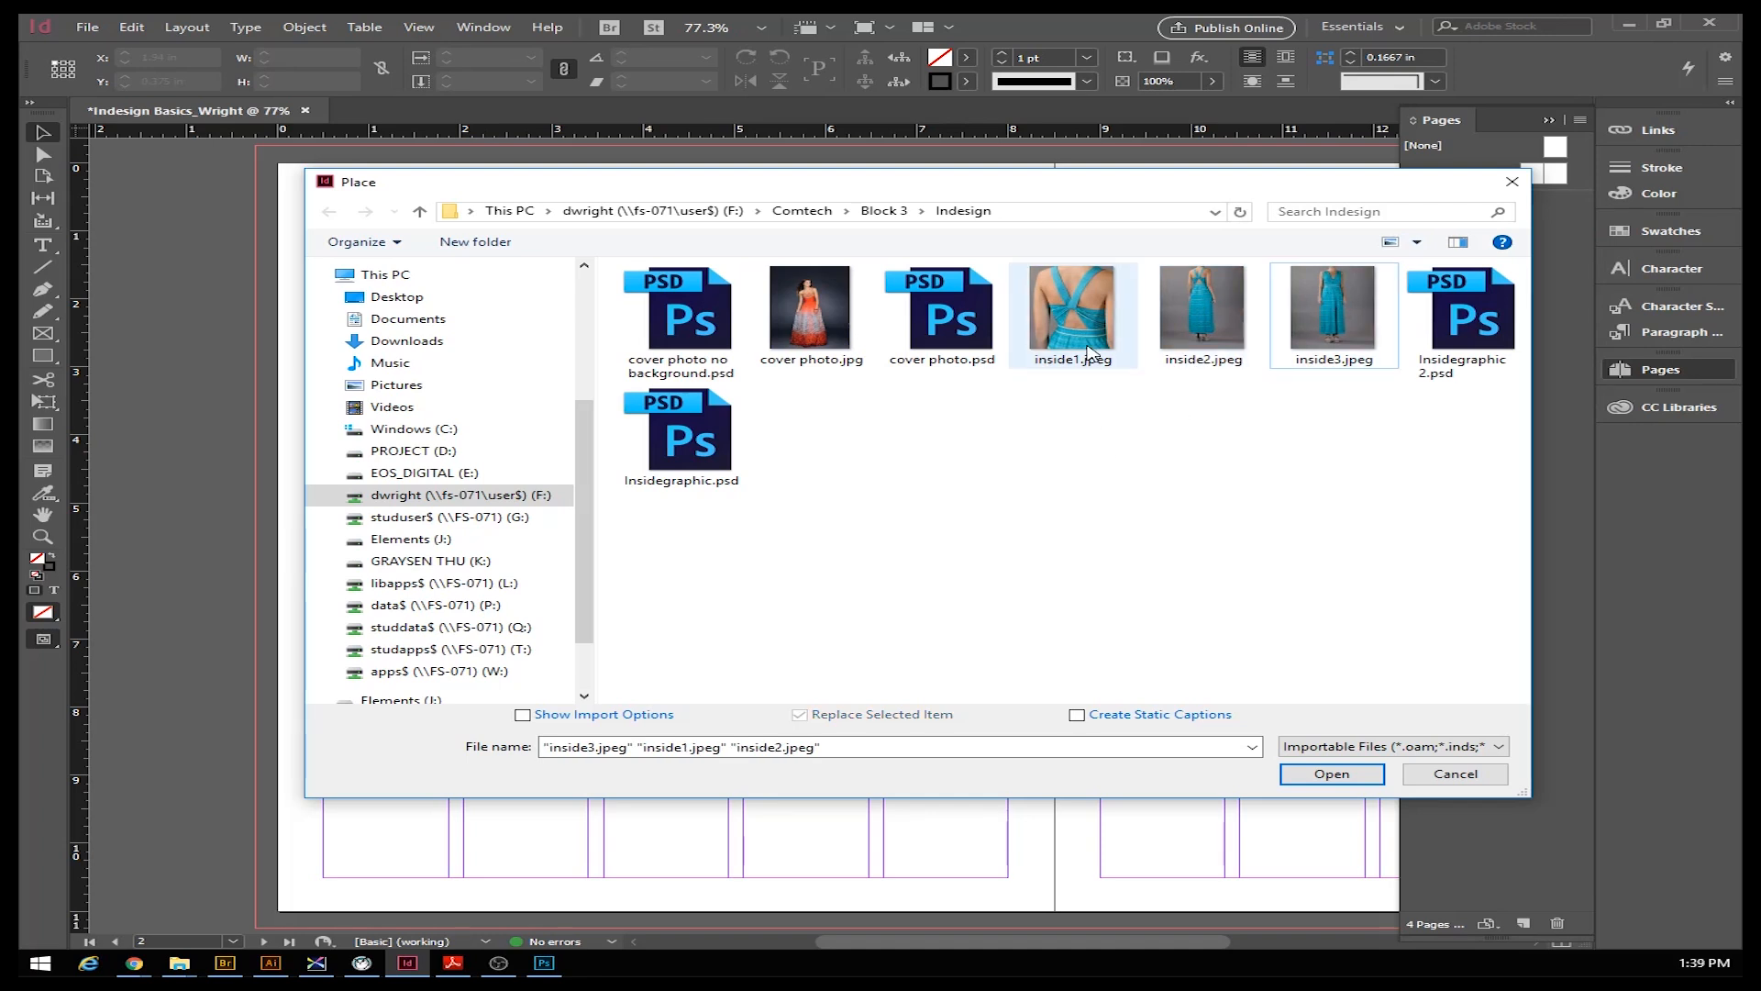
{"action": "left_click", "coordinate": [1078, 315]}
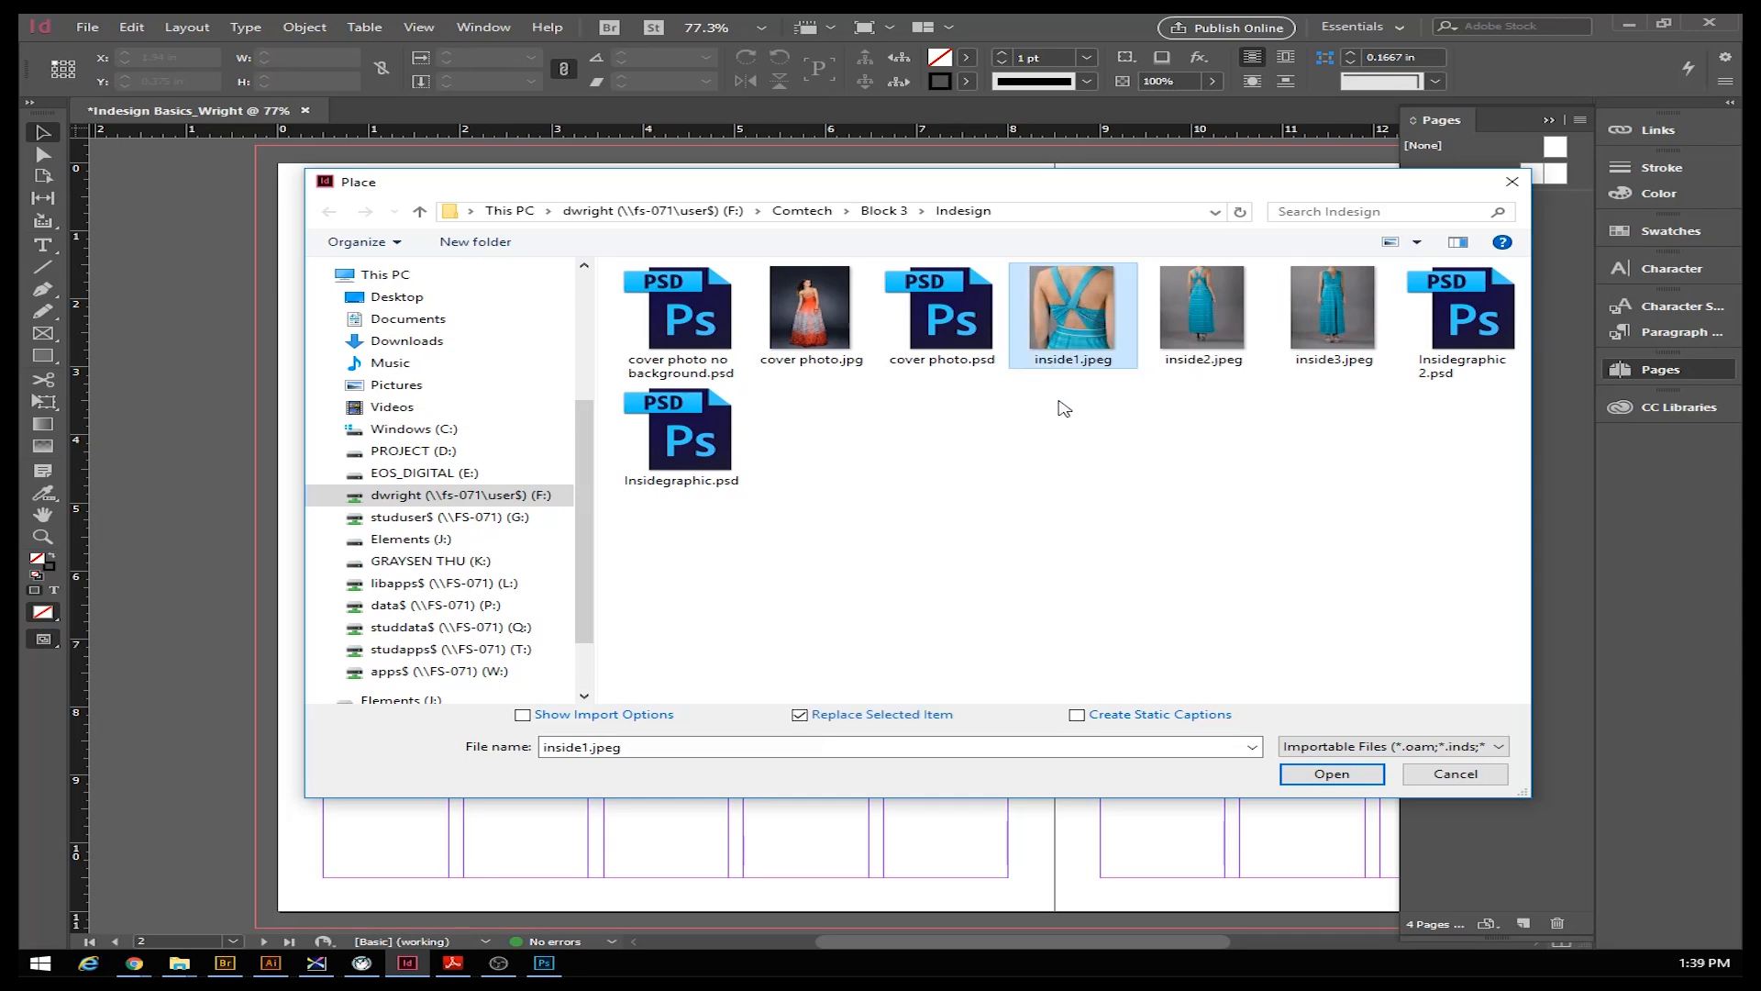
{"action": "left_click", "coordinate": [1203, 316], "text": "ctrl"}
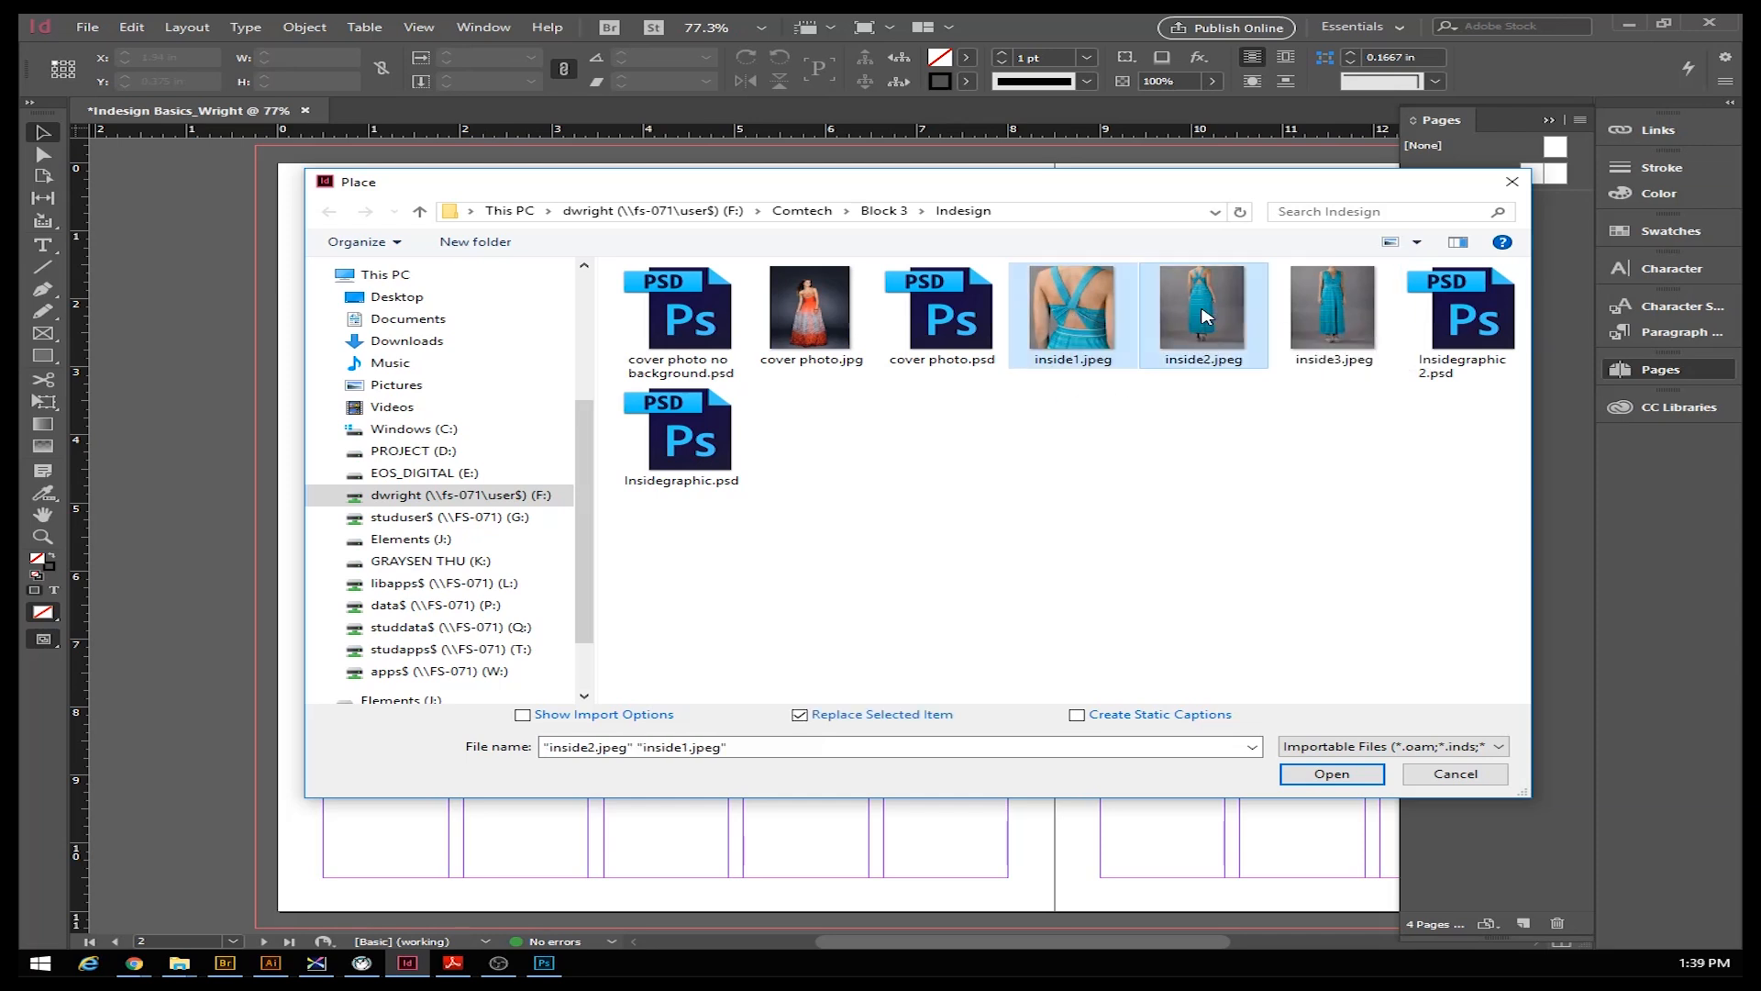
{"action": "left_click", "coordinate": [1319, 319], "text": "ctrl"}
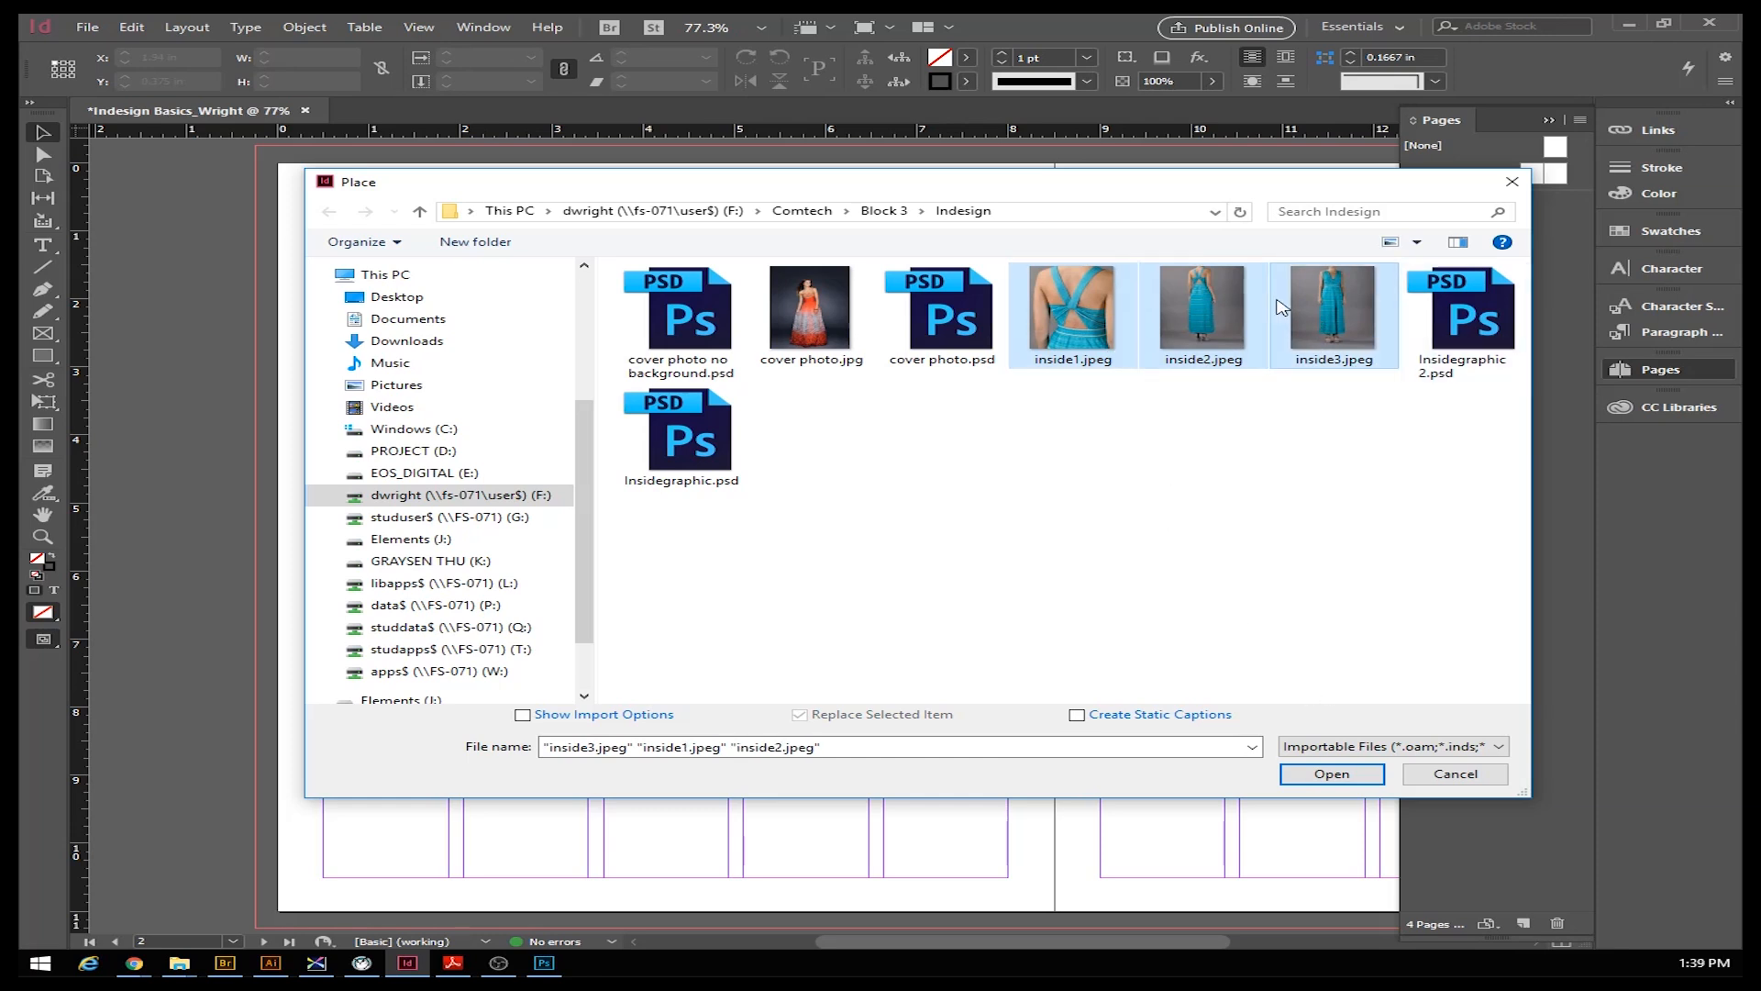
{"action": "left_click", "coordinate": [1325, 783]}
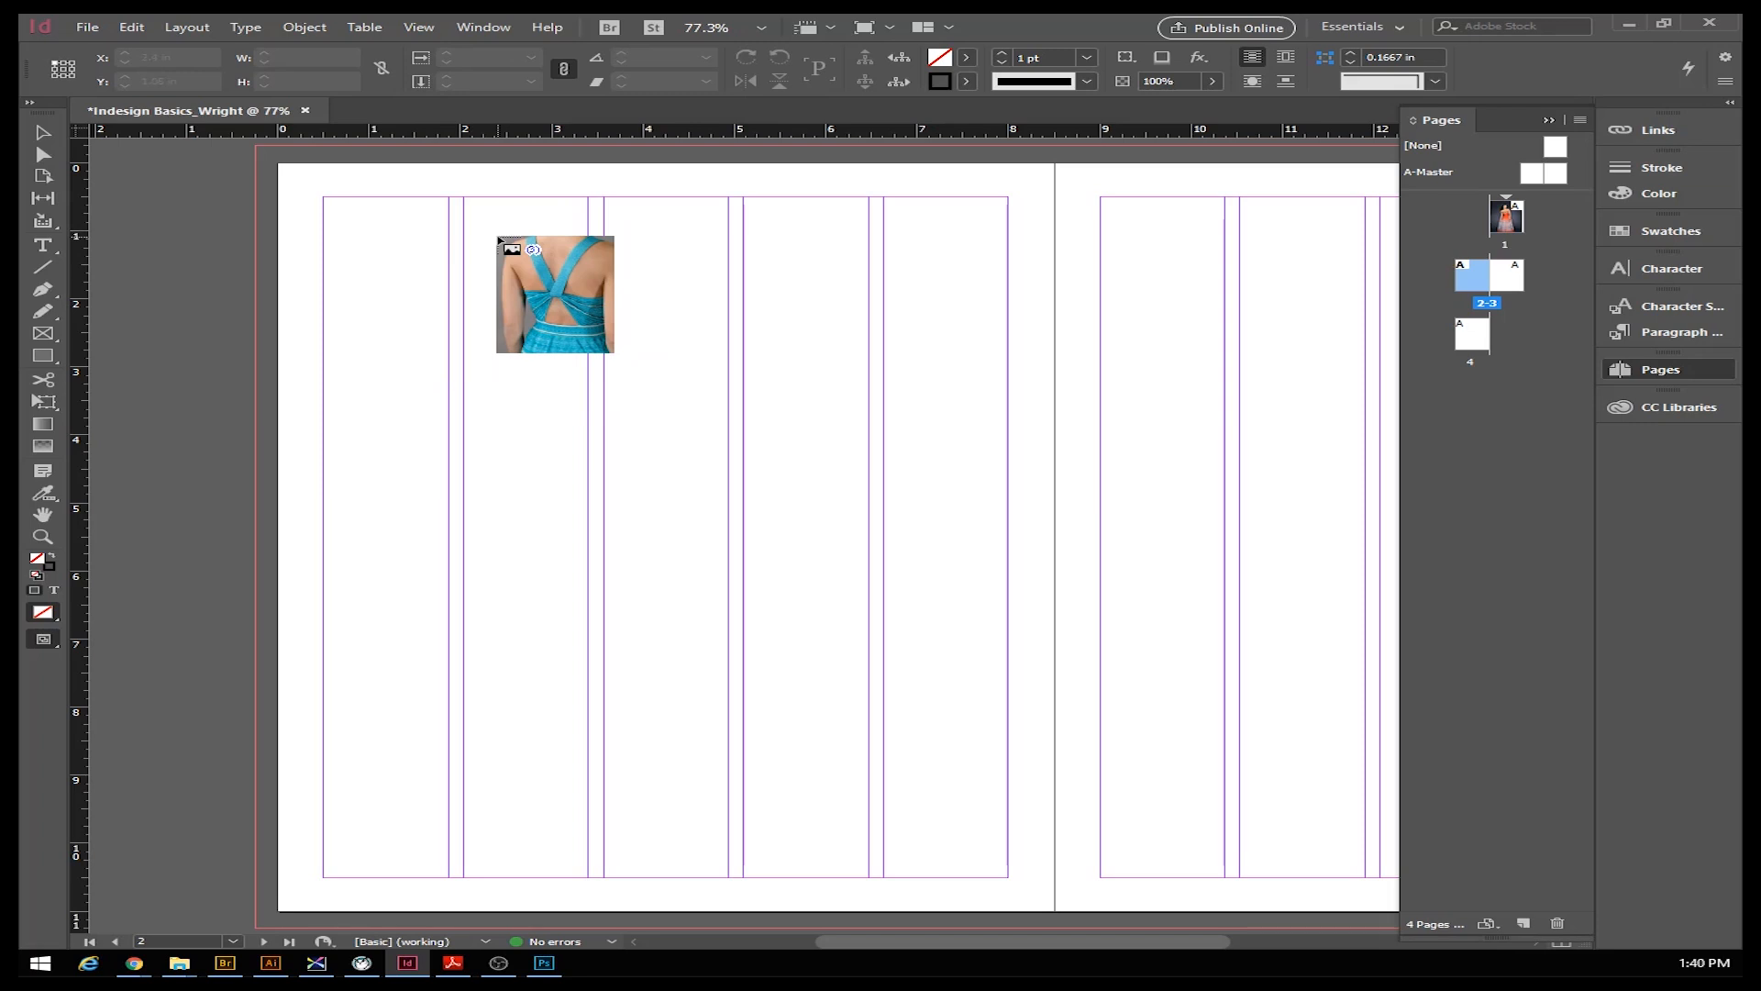
Place the three loaded photos as a three-across grid between page 2's side margins, about 7.5 by 4.14 in overall
{"action": "left_click_drag", "start_coordinate": [498, 238], "coordinate": [754, 554]}
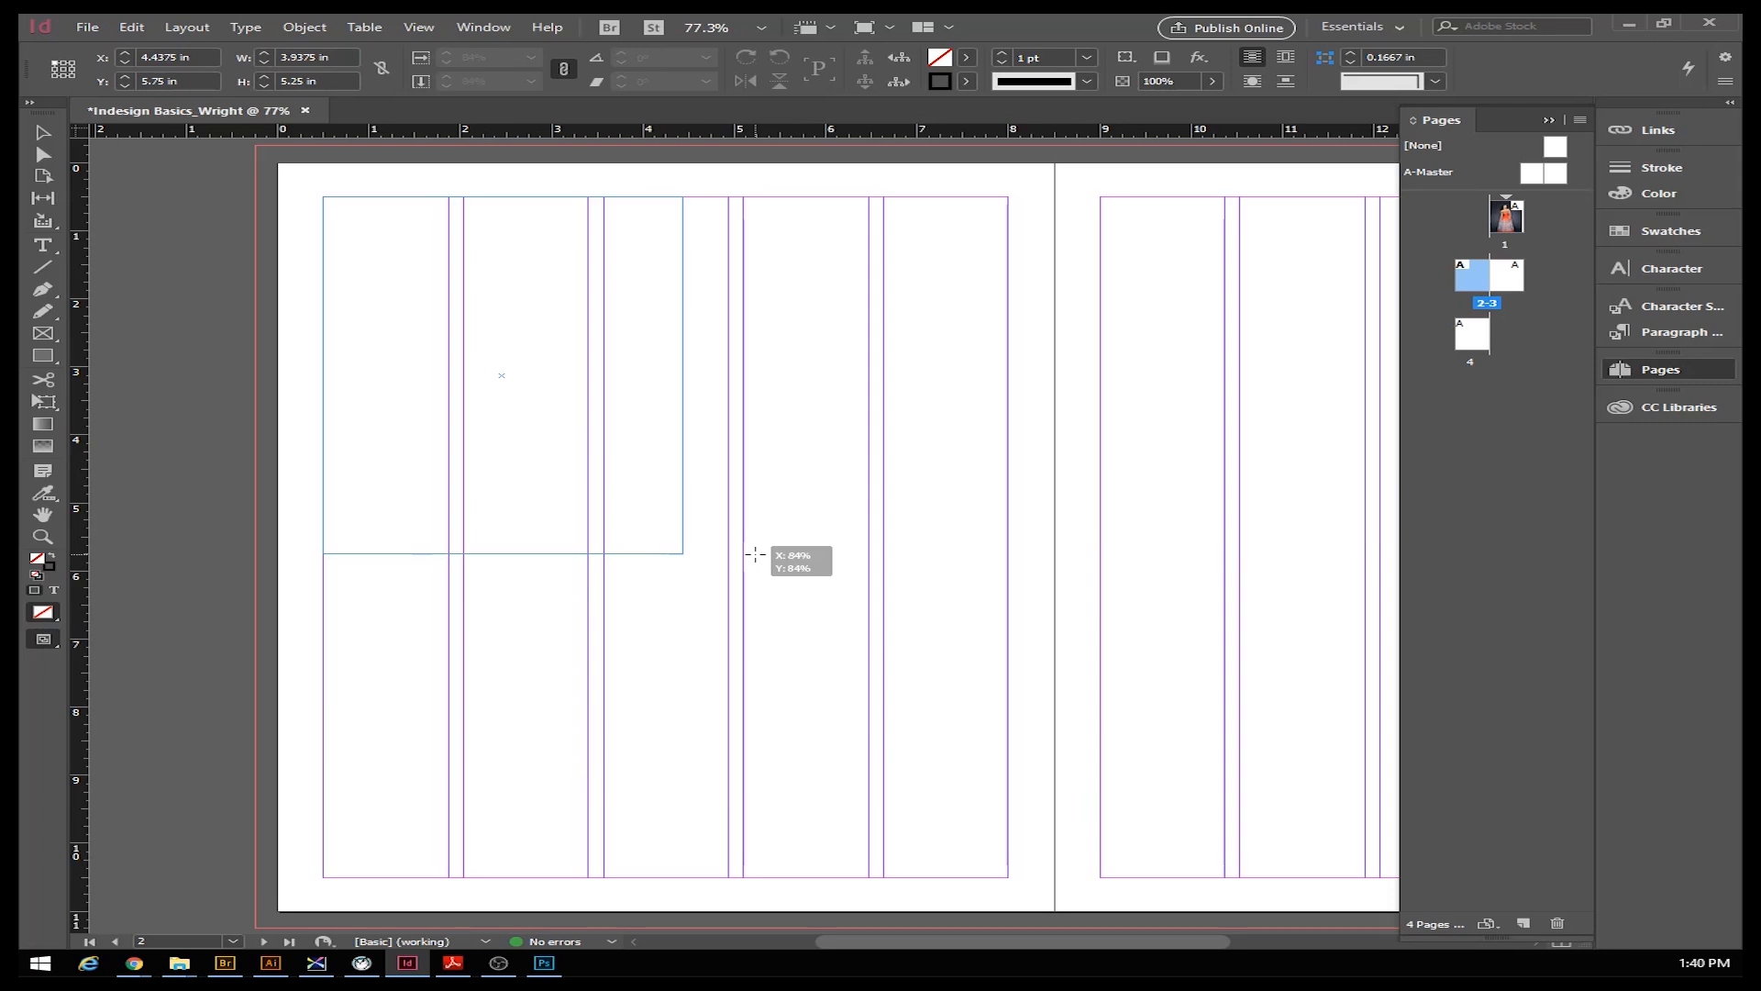
{"action": "key", "text": "Right"}
{"action": "left_click_drag", "start_coordinate": [754, 554], "coordinate": [1010, 483]}
{"action": "key", "text": "Right"}
{"action": "left_click_drag", "start_coordinate": [1010, 481], "coordinate": [1009, 300]}
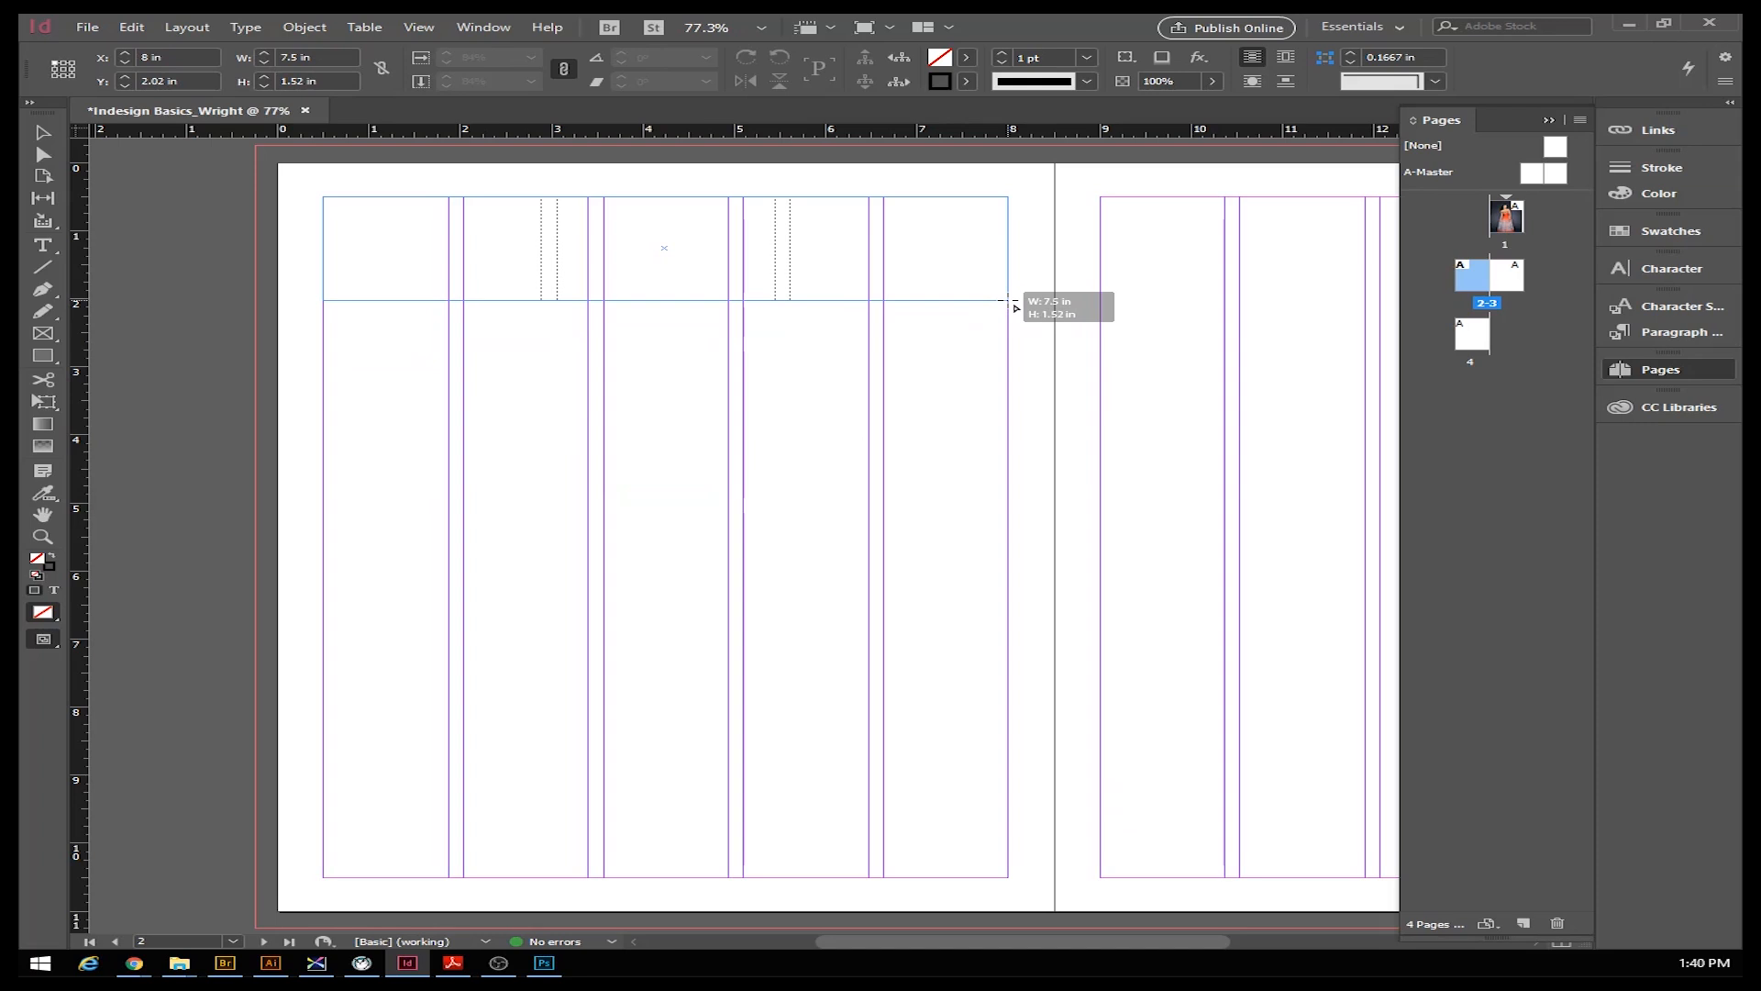
{"action": "left_click_drag", "start_coordinate": [1009, 300], "coordinate": [1008, 479]}
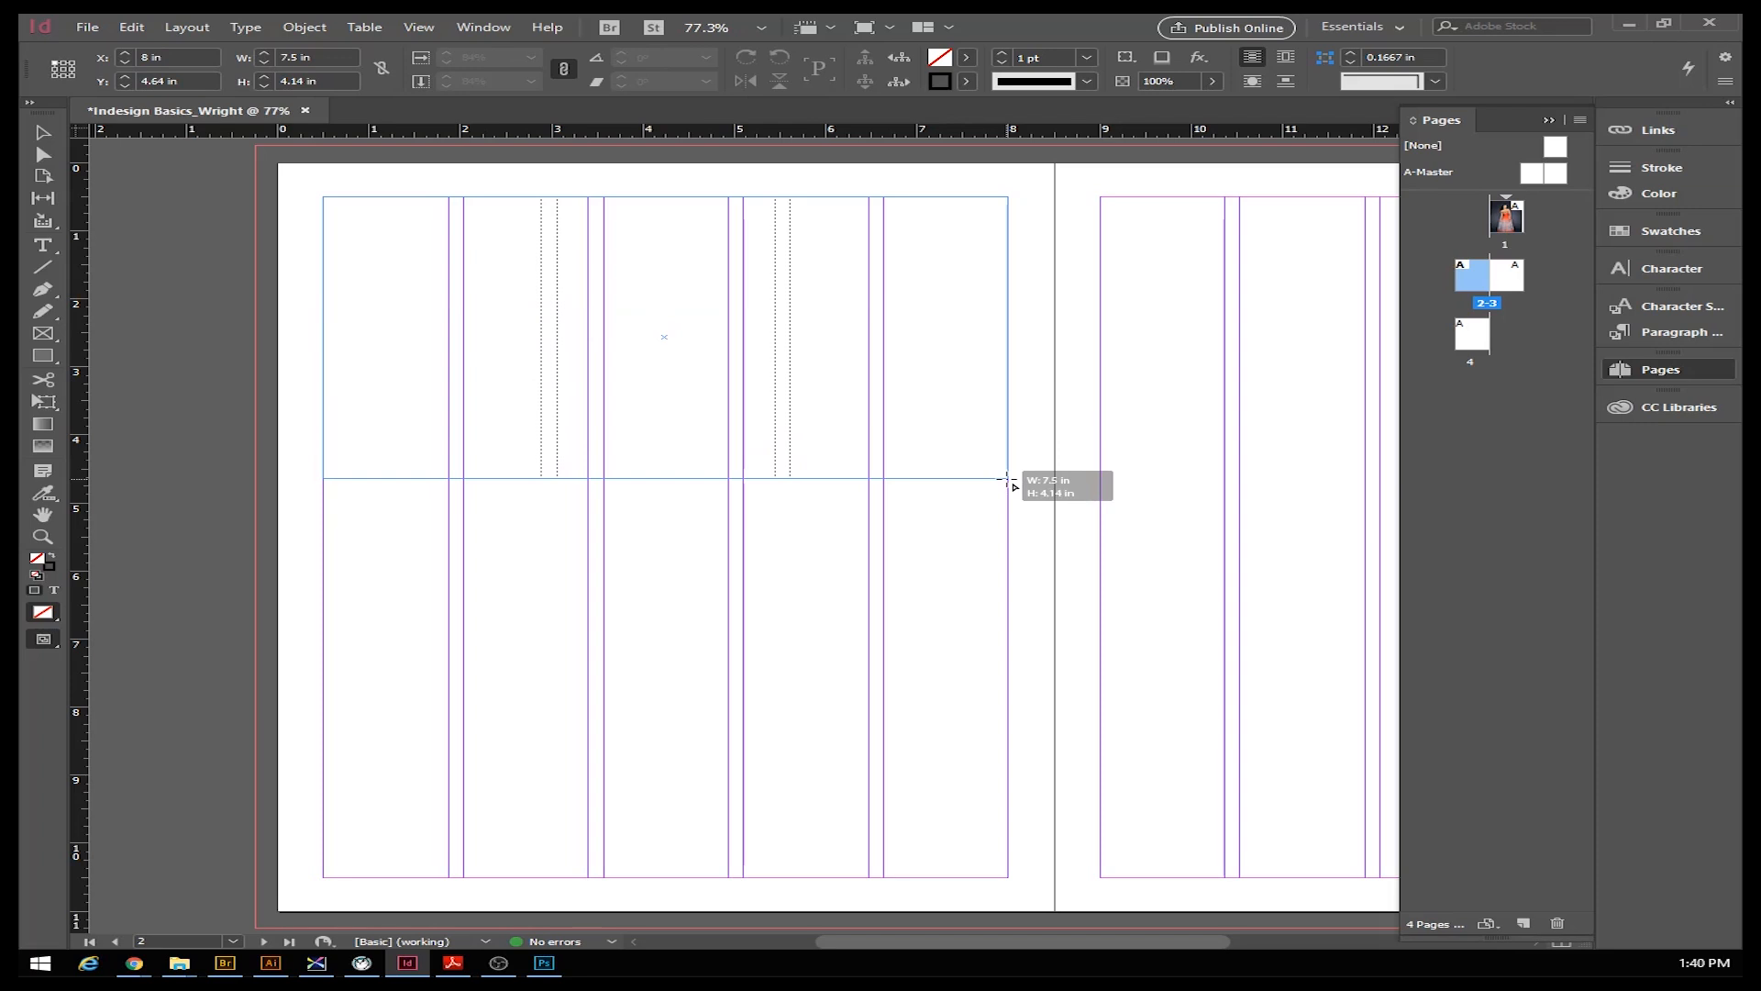
{"action": "left_click_drag", "start_coordinate": [1008, 479], "coordinate": [1008, 479]}
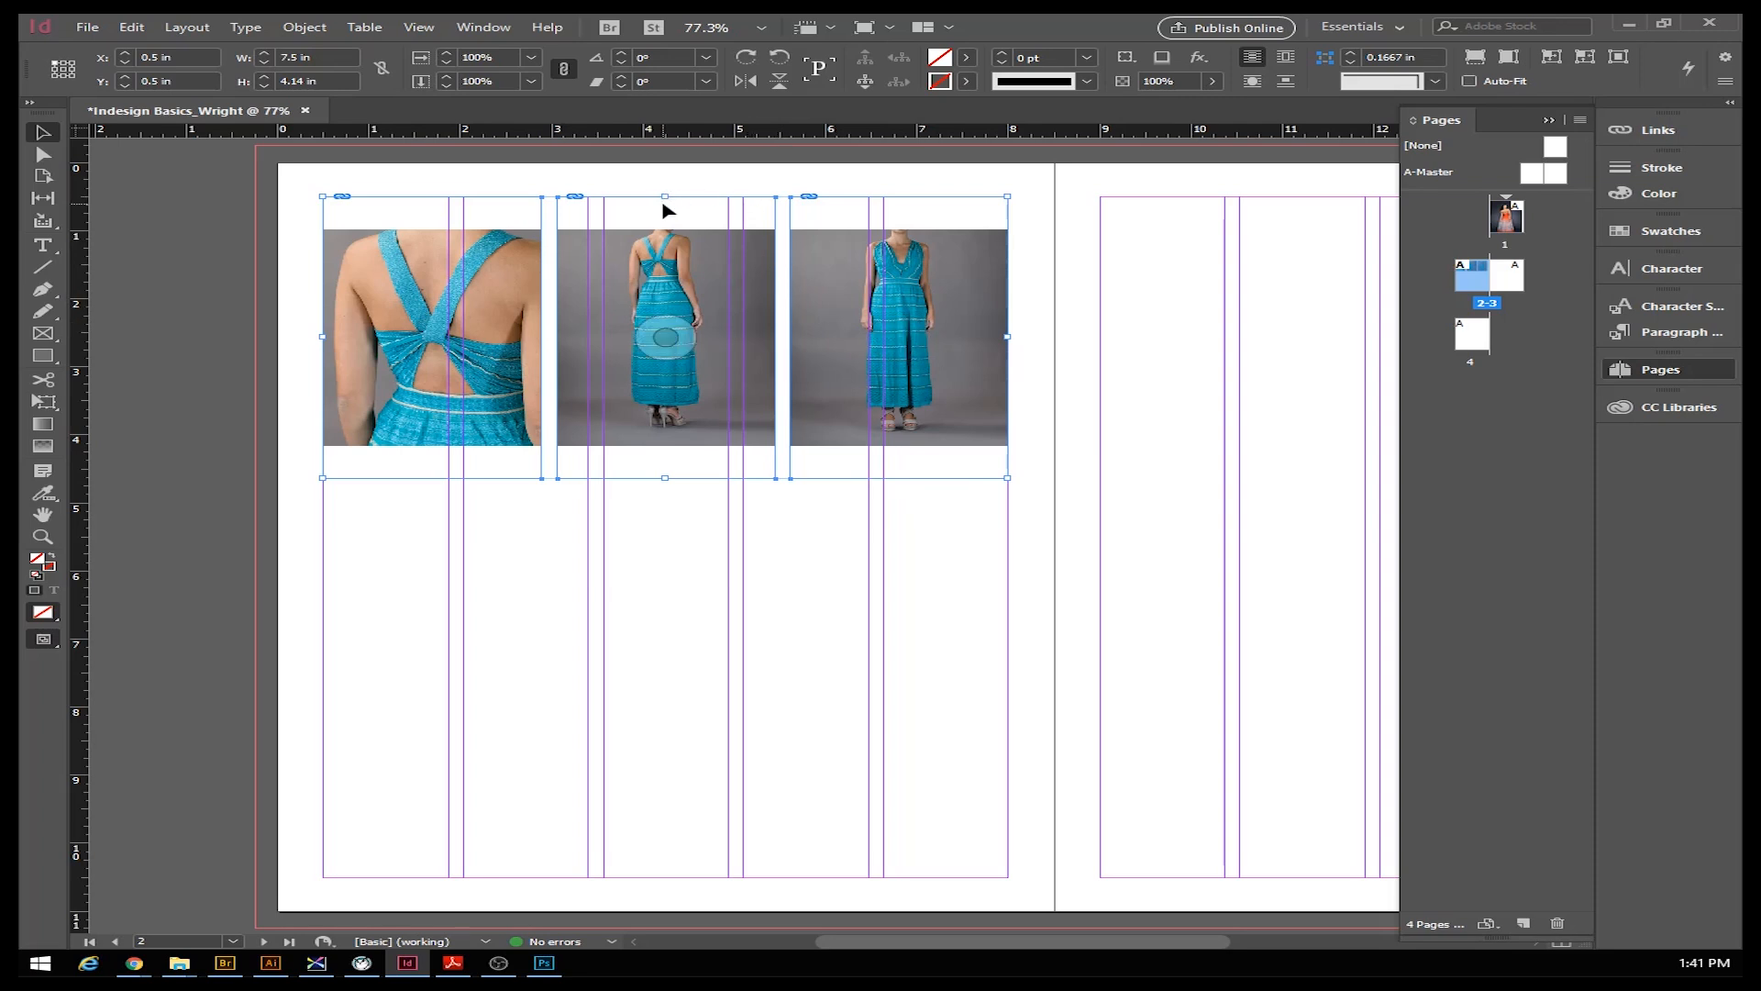
Trim the empty strips above and below the three photos to about 3.12 in height and move the row to page 2's top margin
{"action": "left_click_drag", "start_coordinate": [666, 196], "coordinate": [666, 231]}
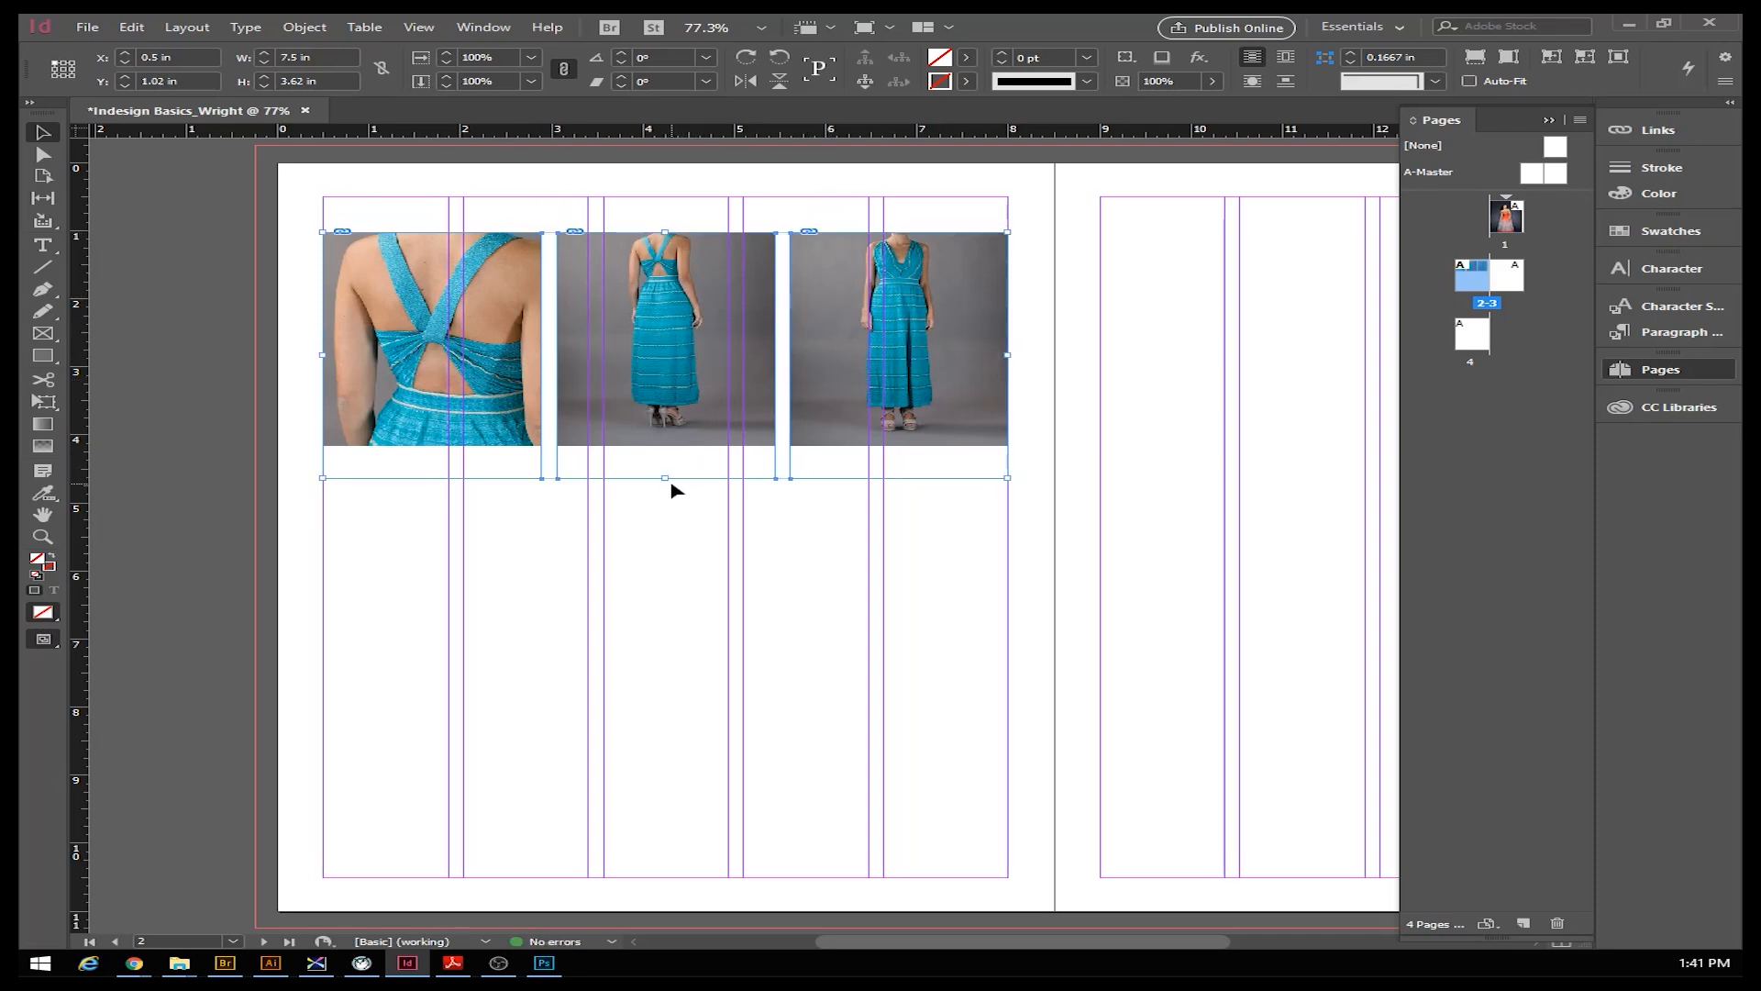
{"action": "left_click_drag", "start_coordinate": [664, 478], "coordinate": [673, 445]}
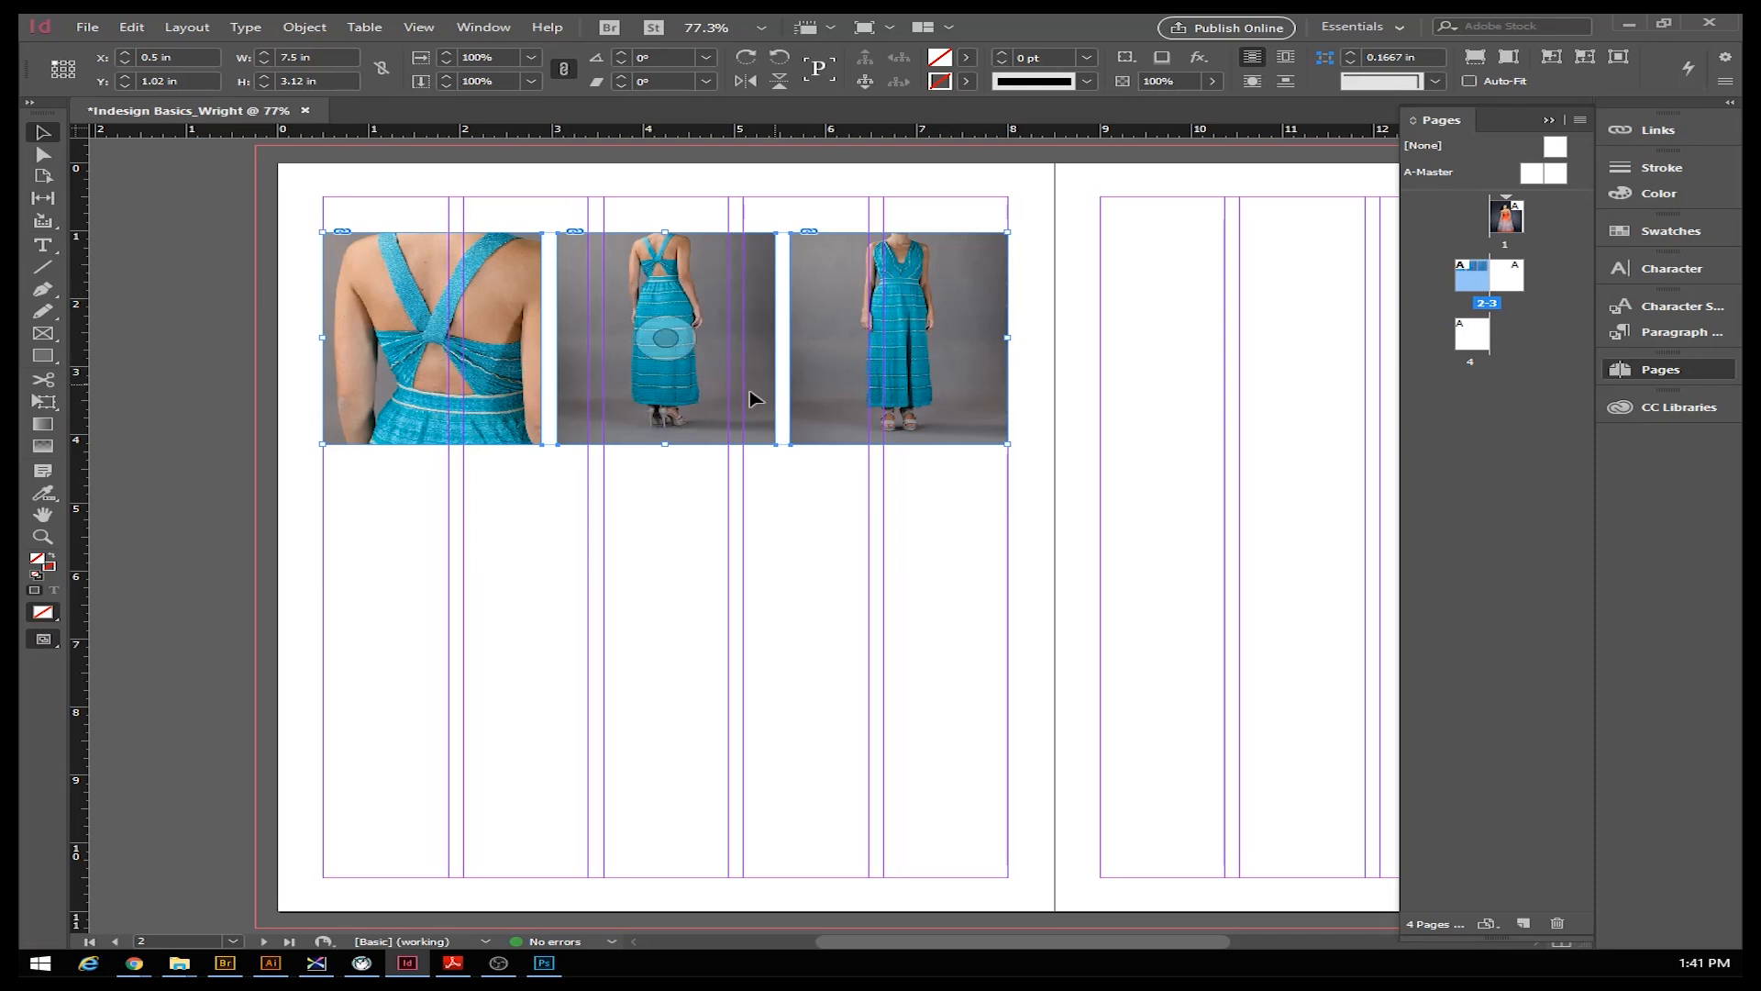
{"action": "left_click_drag", "start_coordinate": [714, 386], "coordinate": [713, 358]}
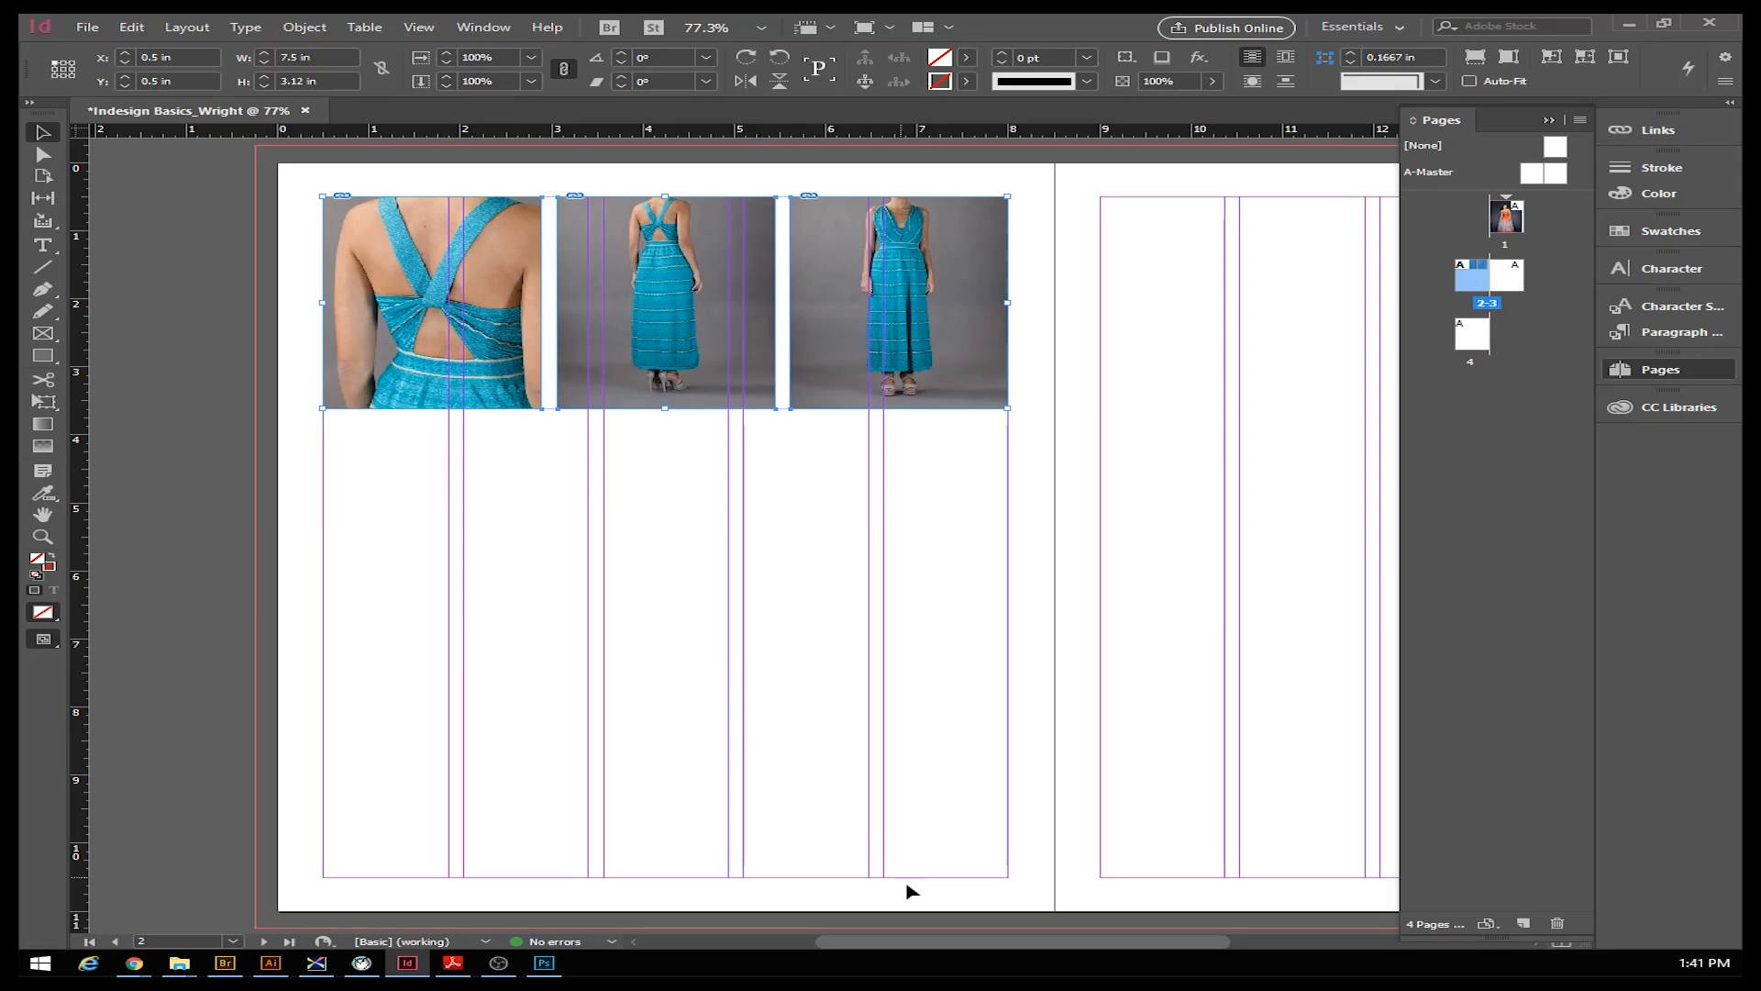
Place Insidegraphic.psd on page 3 at about 4.94 by 3.4 in and move it to the page's bottom right corner
{"action": "left_click_drag", "start_coordinate": [939, 949], "coordinate": [1087, 954]}
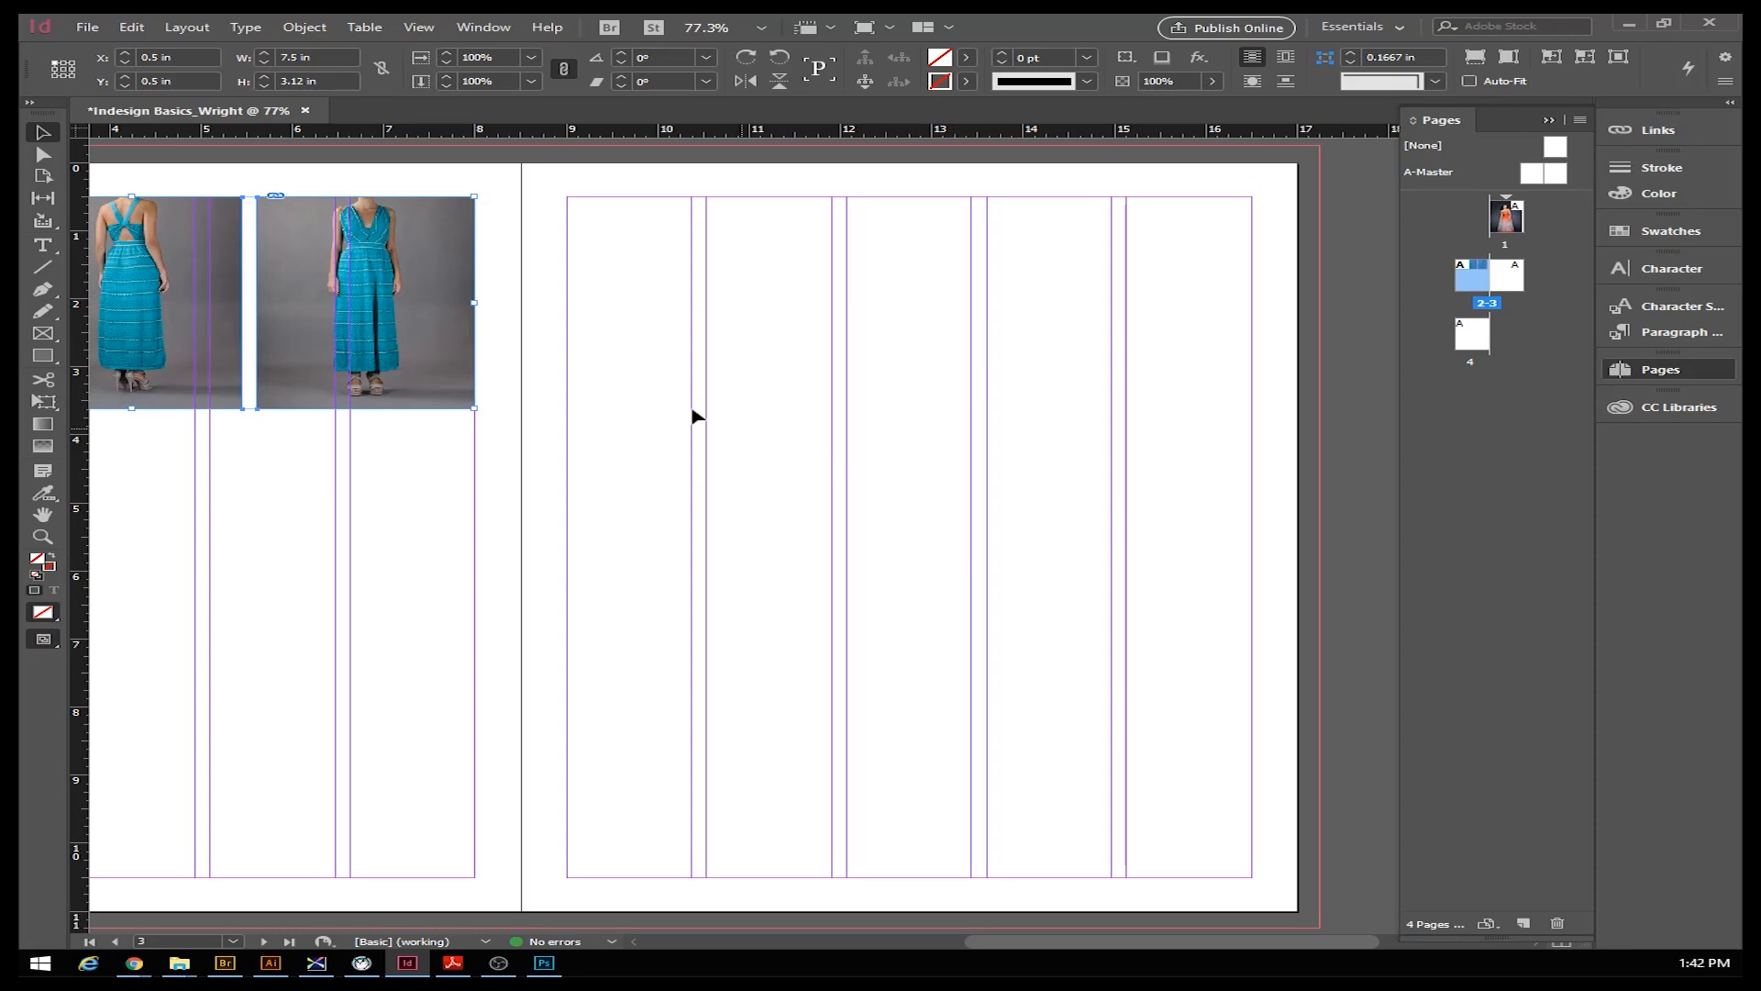
{"action": "left_click", "coordinate": [86, 27]}
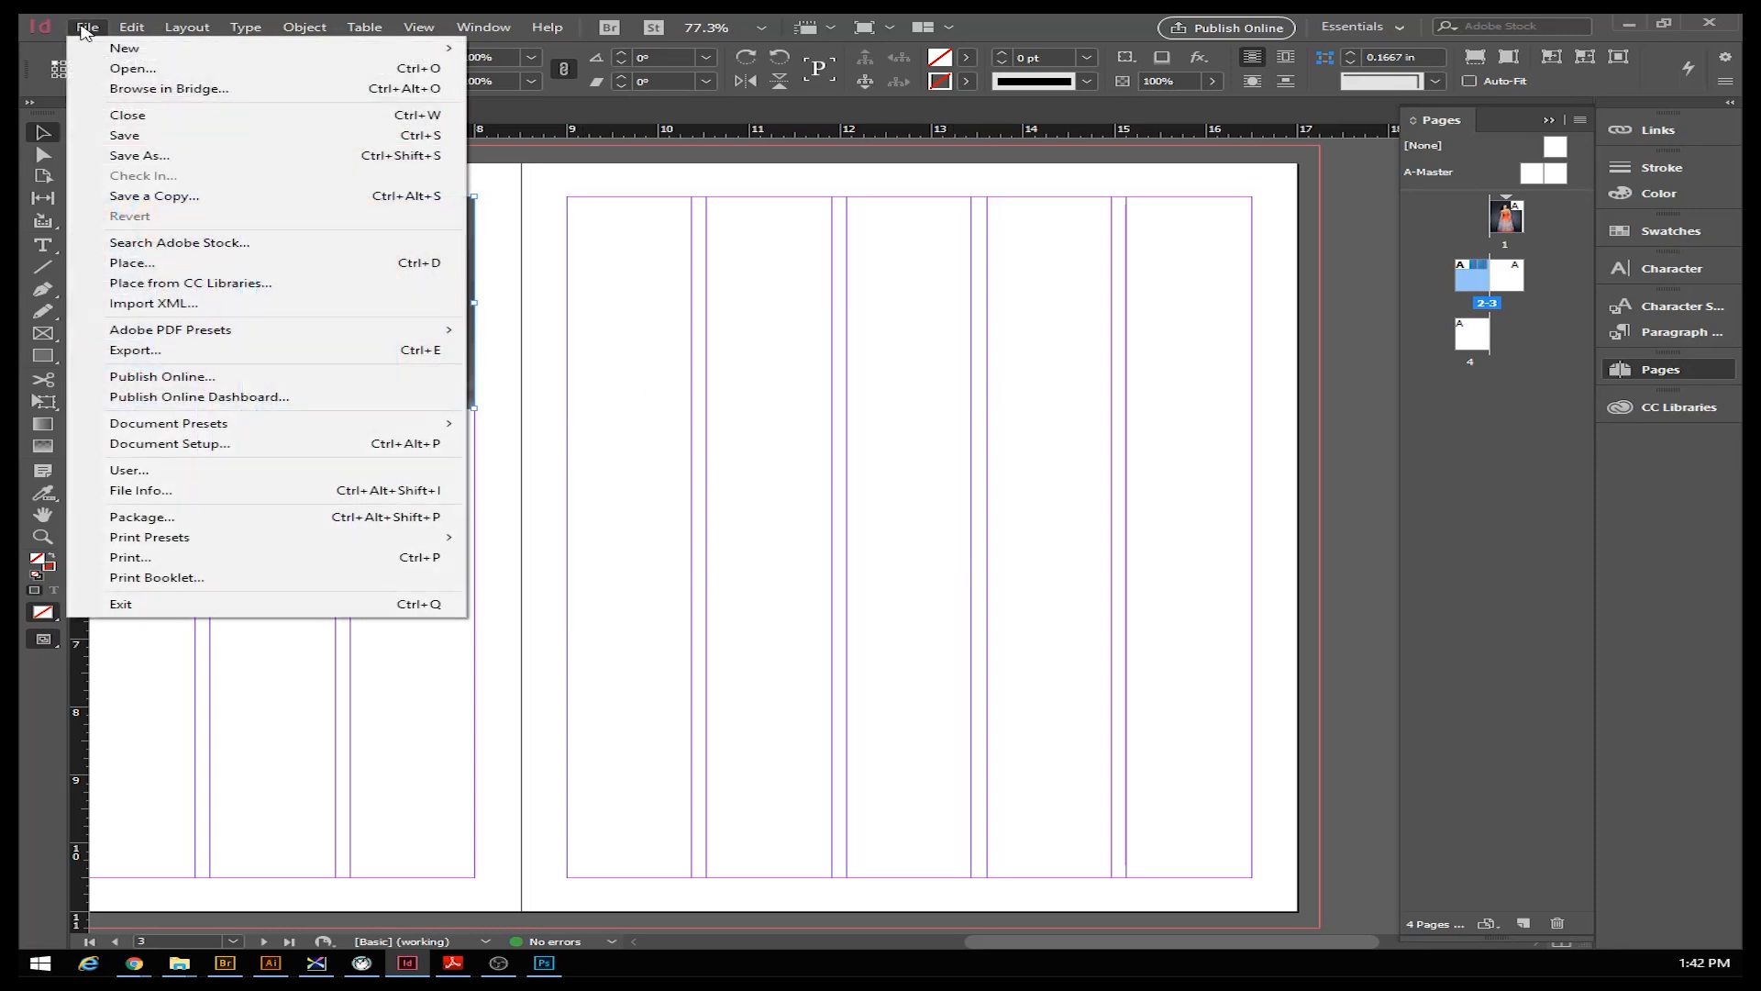
{"action": "left_click", "coordinate": [129, 263]}
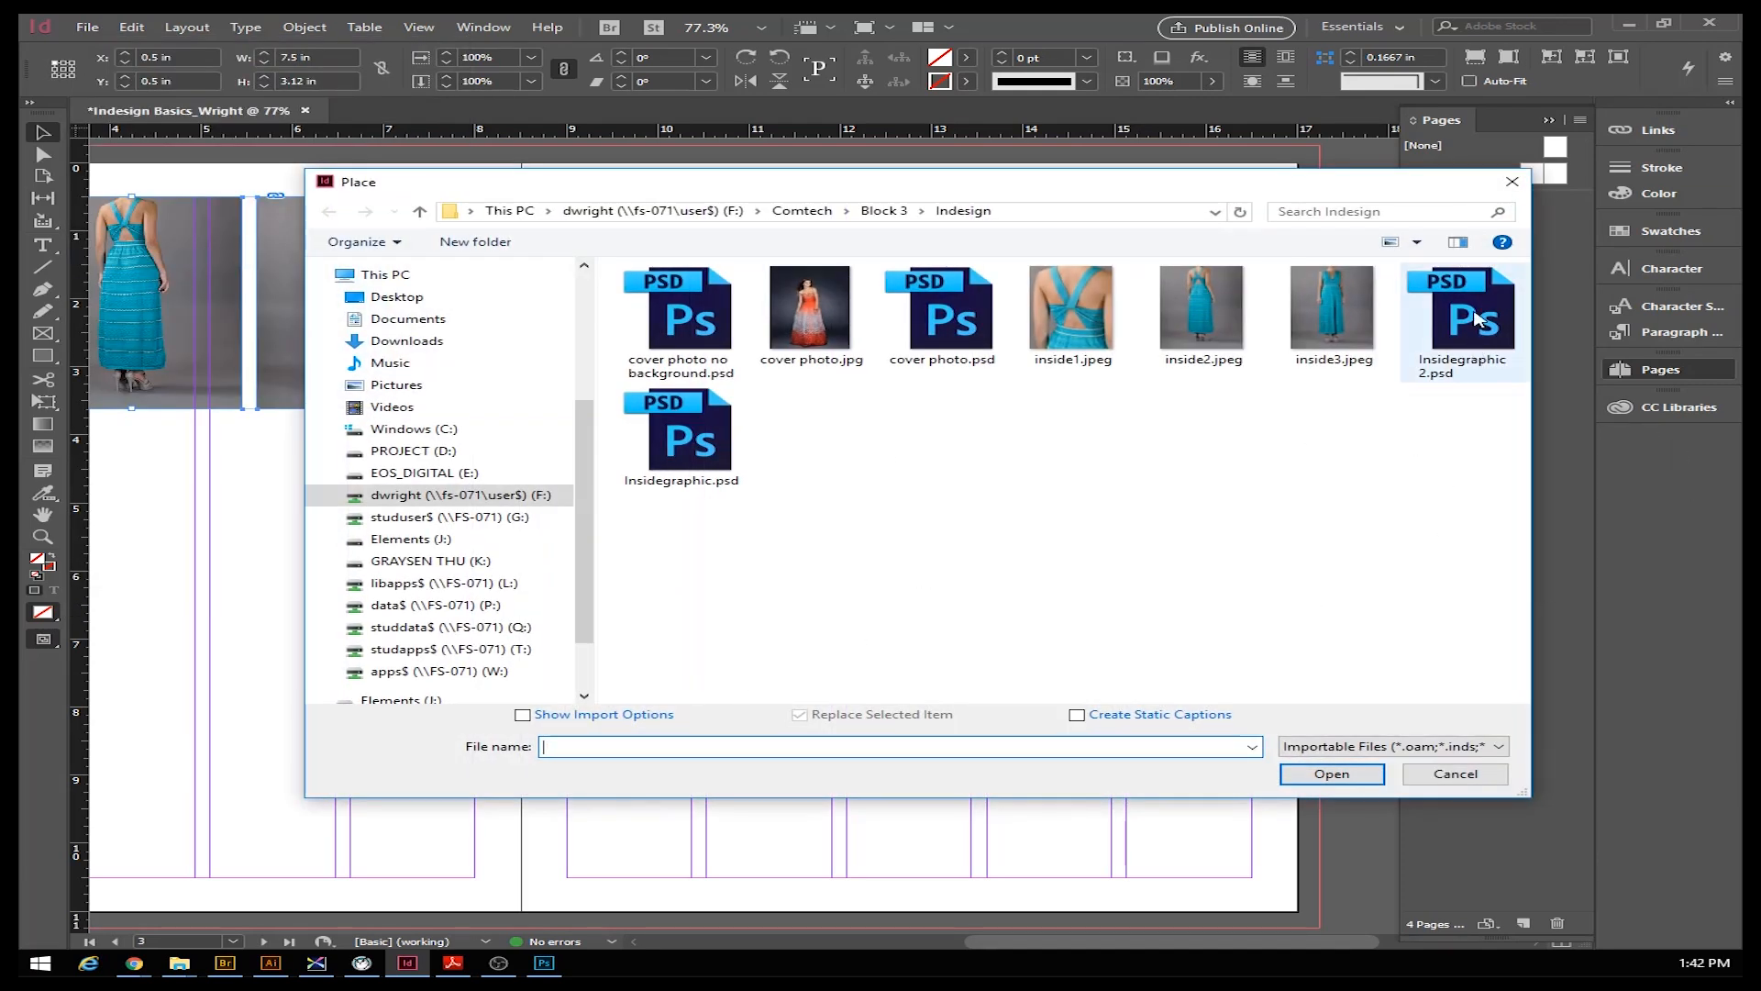
{"action": "double_click", "coordinate": [704, 437]}
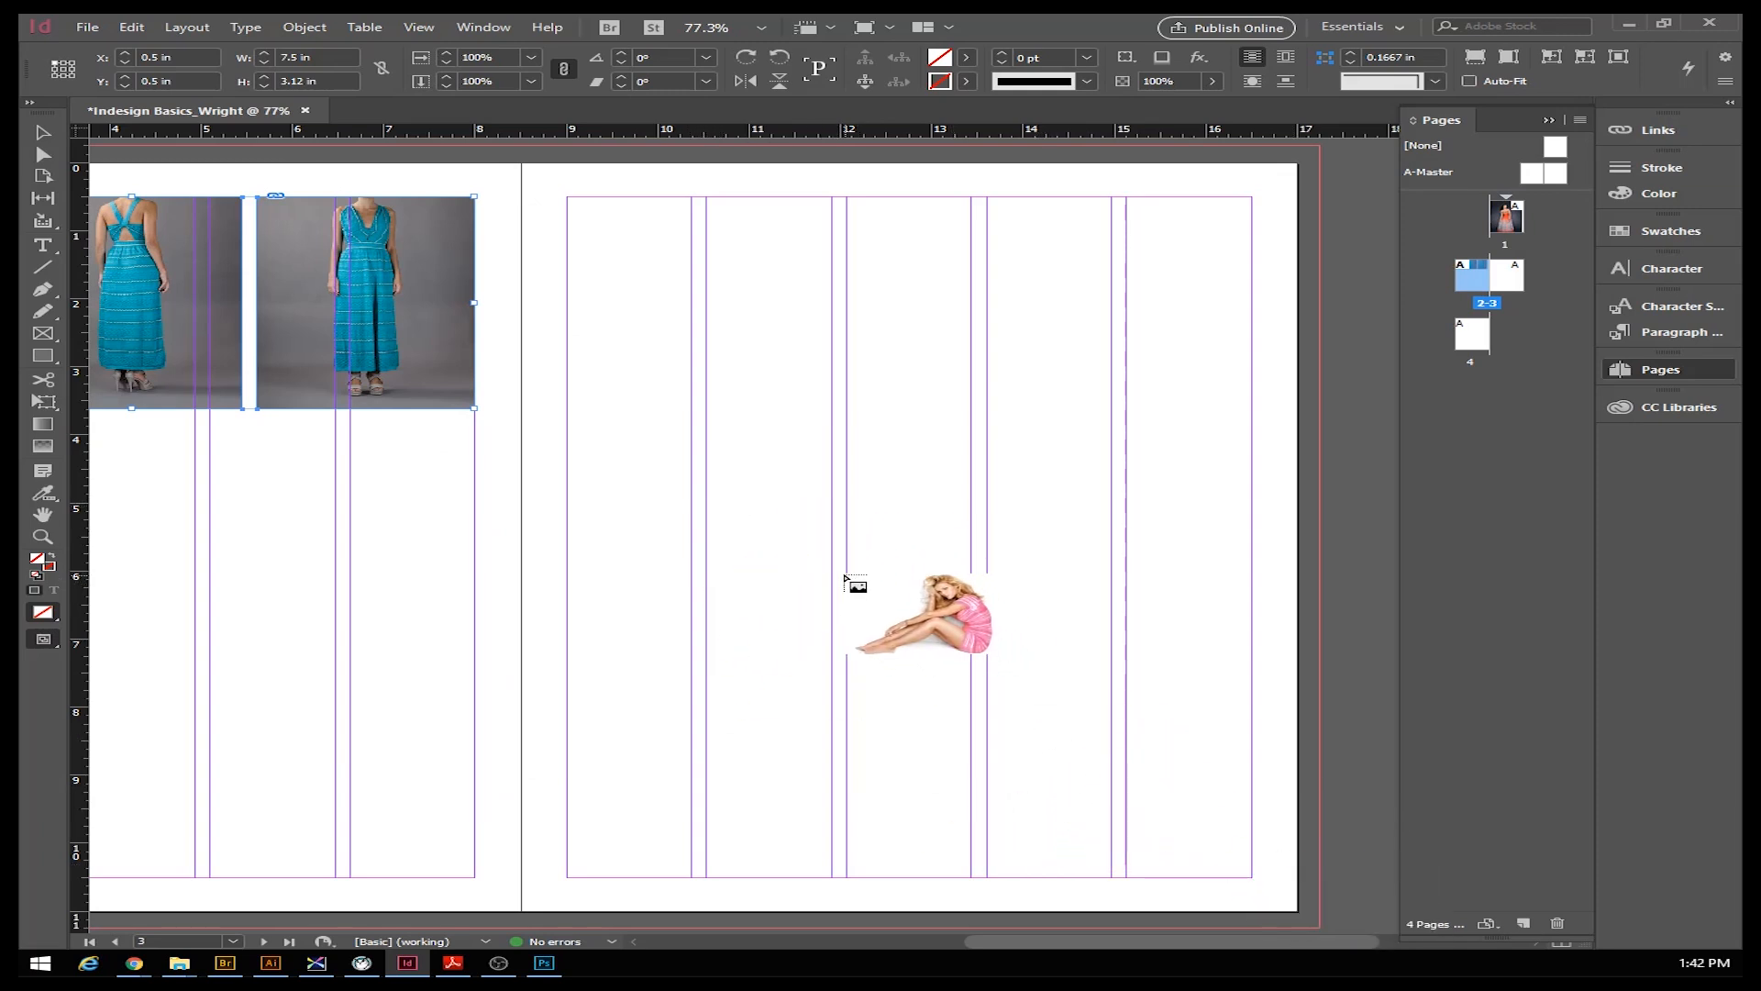
{"action": "left_click", "coordinate": [624, 275]}
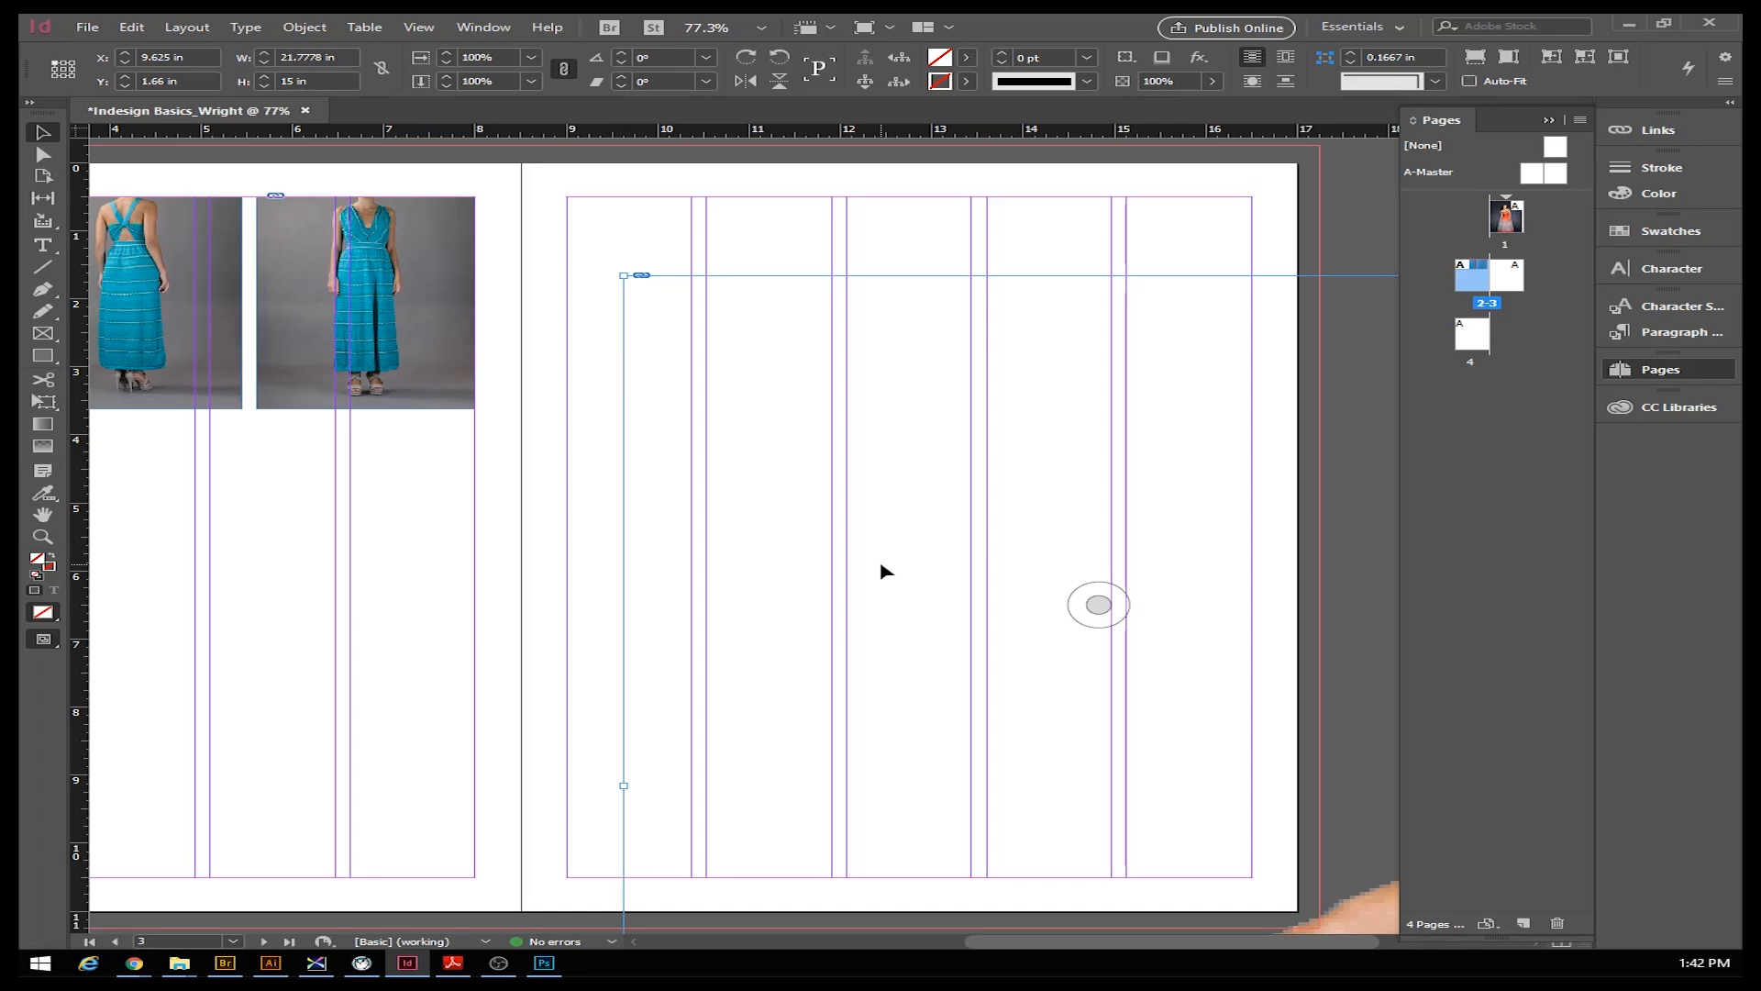
{"action": "key", "text": "ctrl+z"}
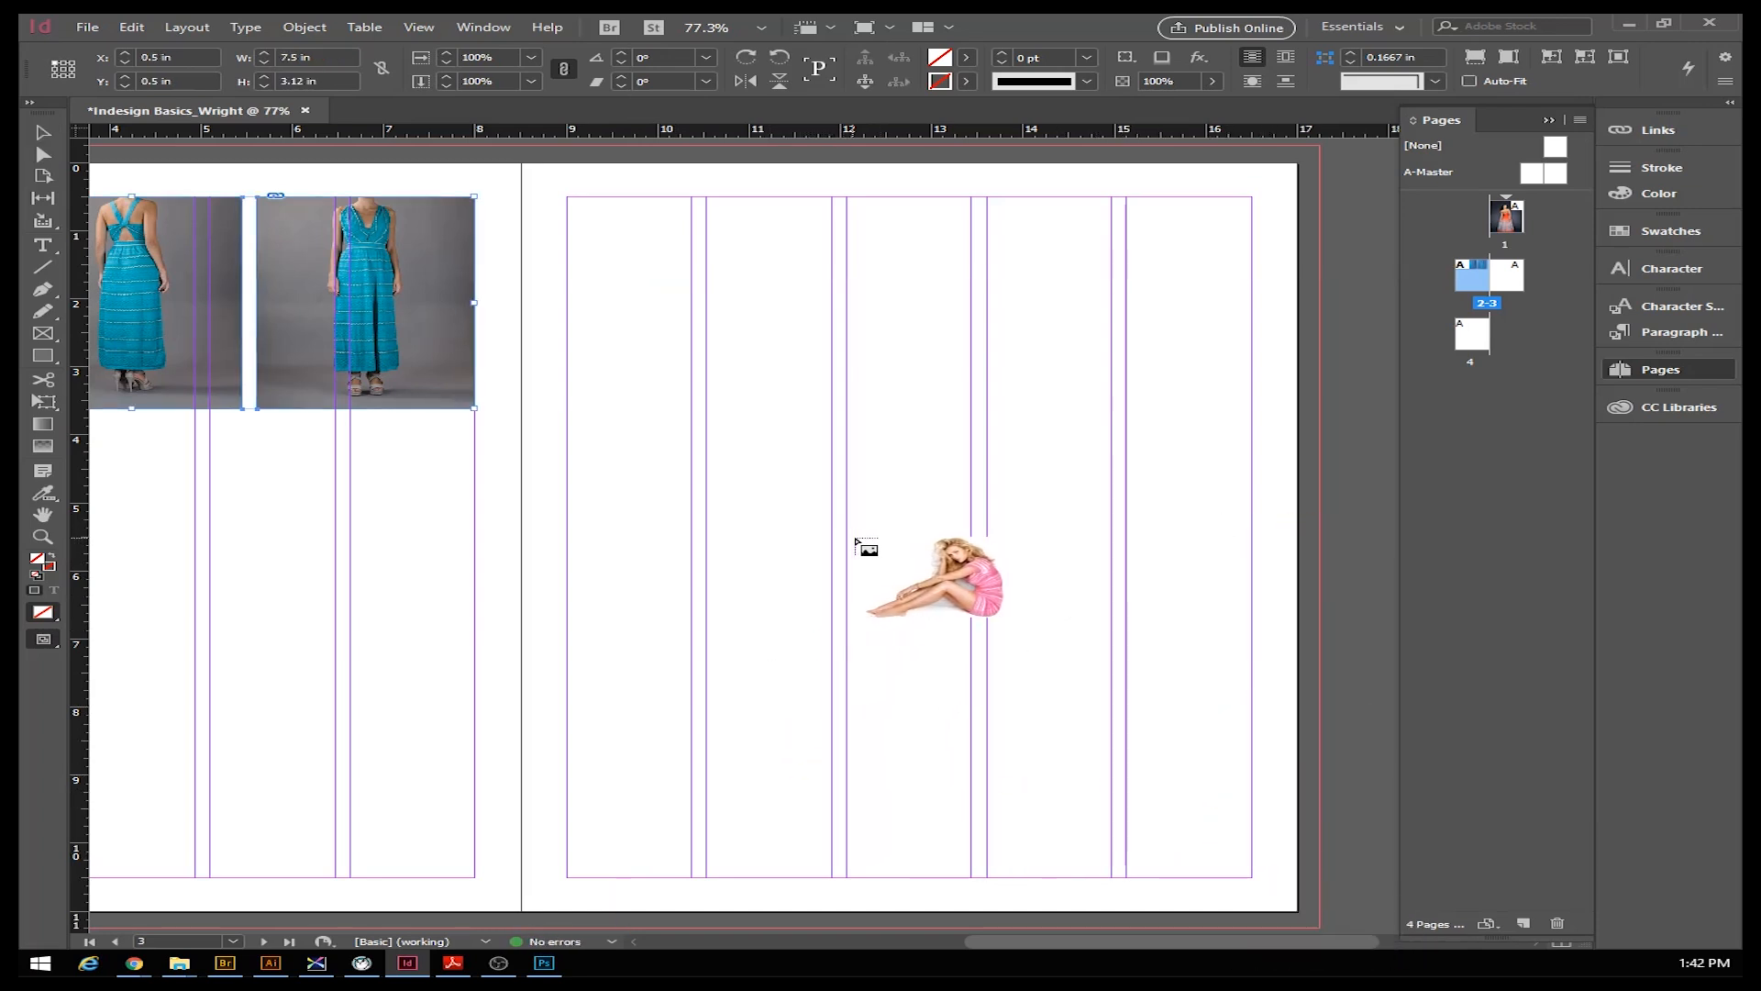
{"action": "left_click_drag", "start_coordinate": [844, 538], "coordinate": [1052, 771]}
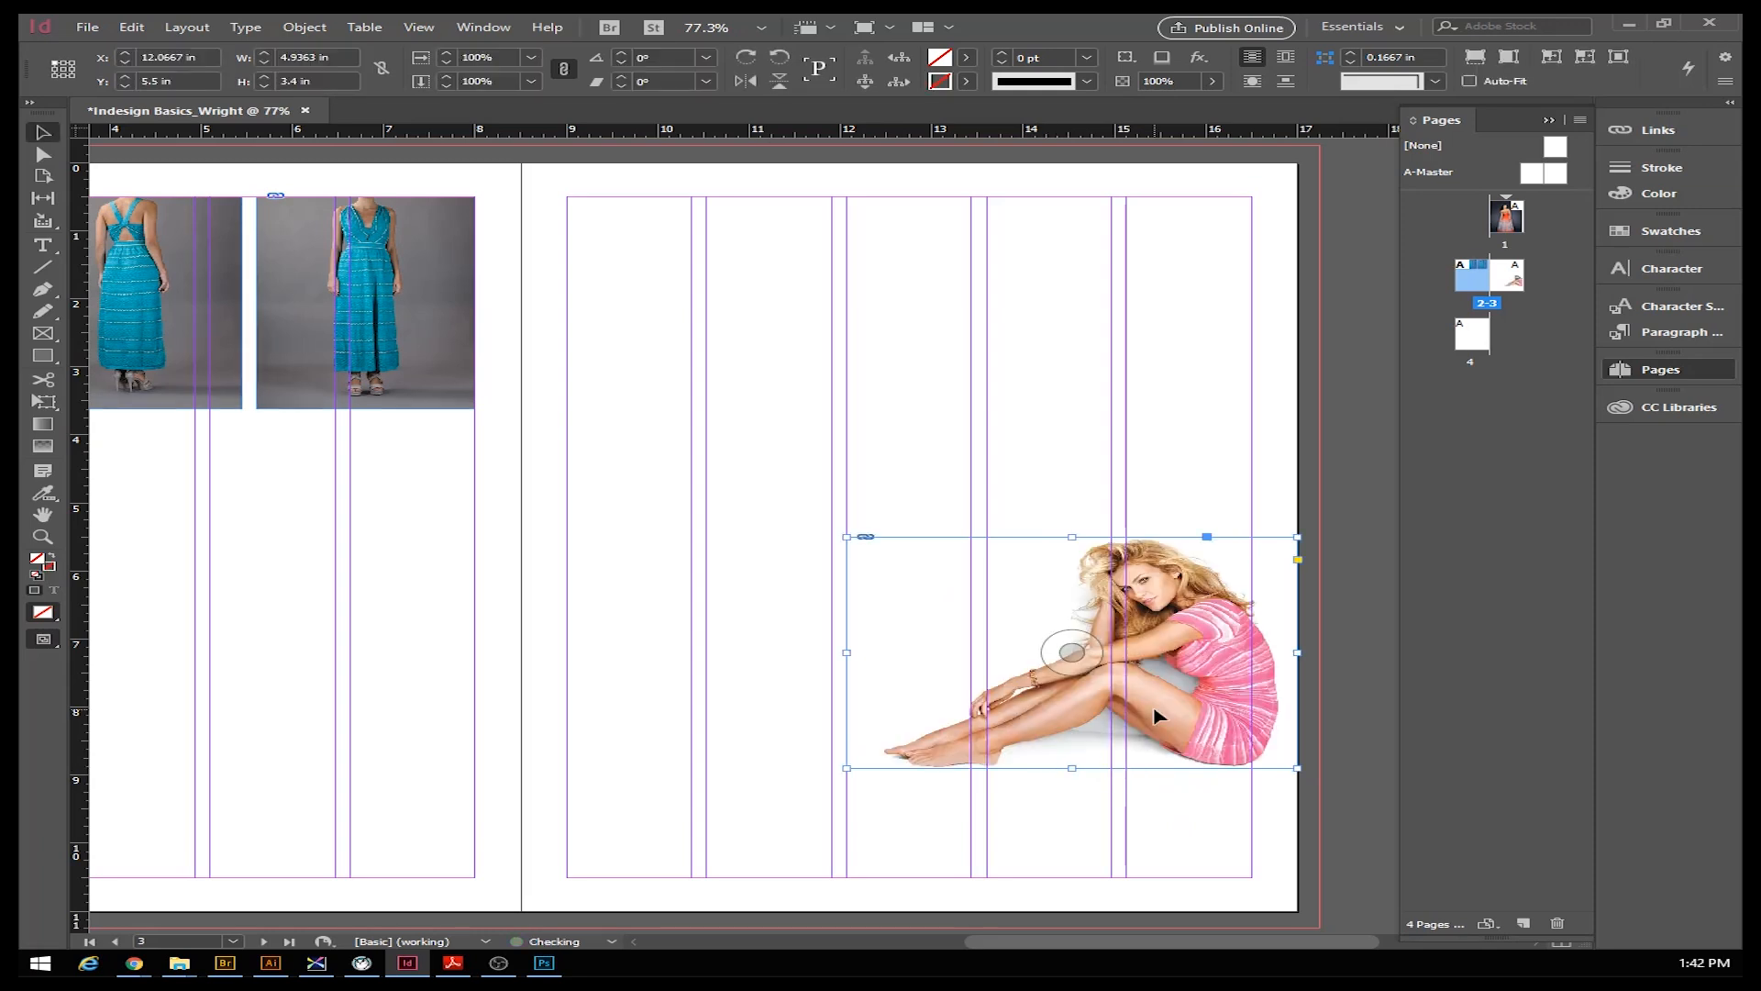
{"action": "left_click_drag", "start_coordinate": [1195, 648], "coordinate": [1194, 782]}
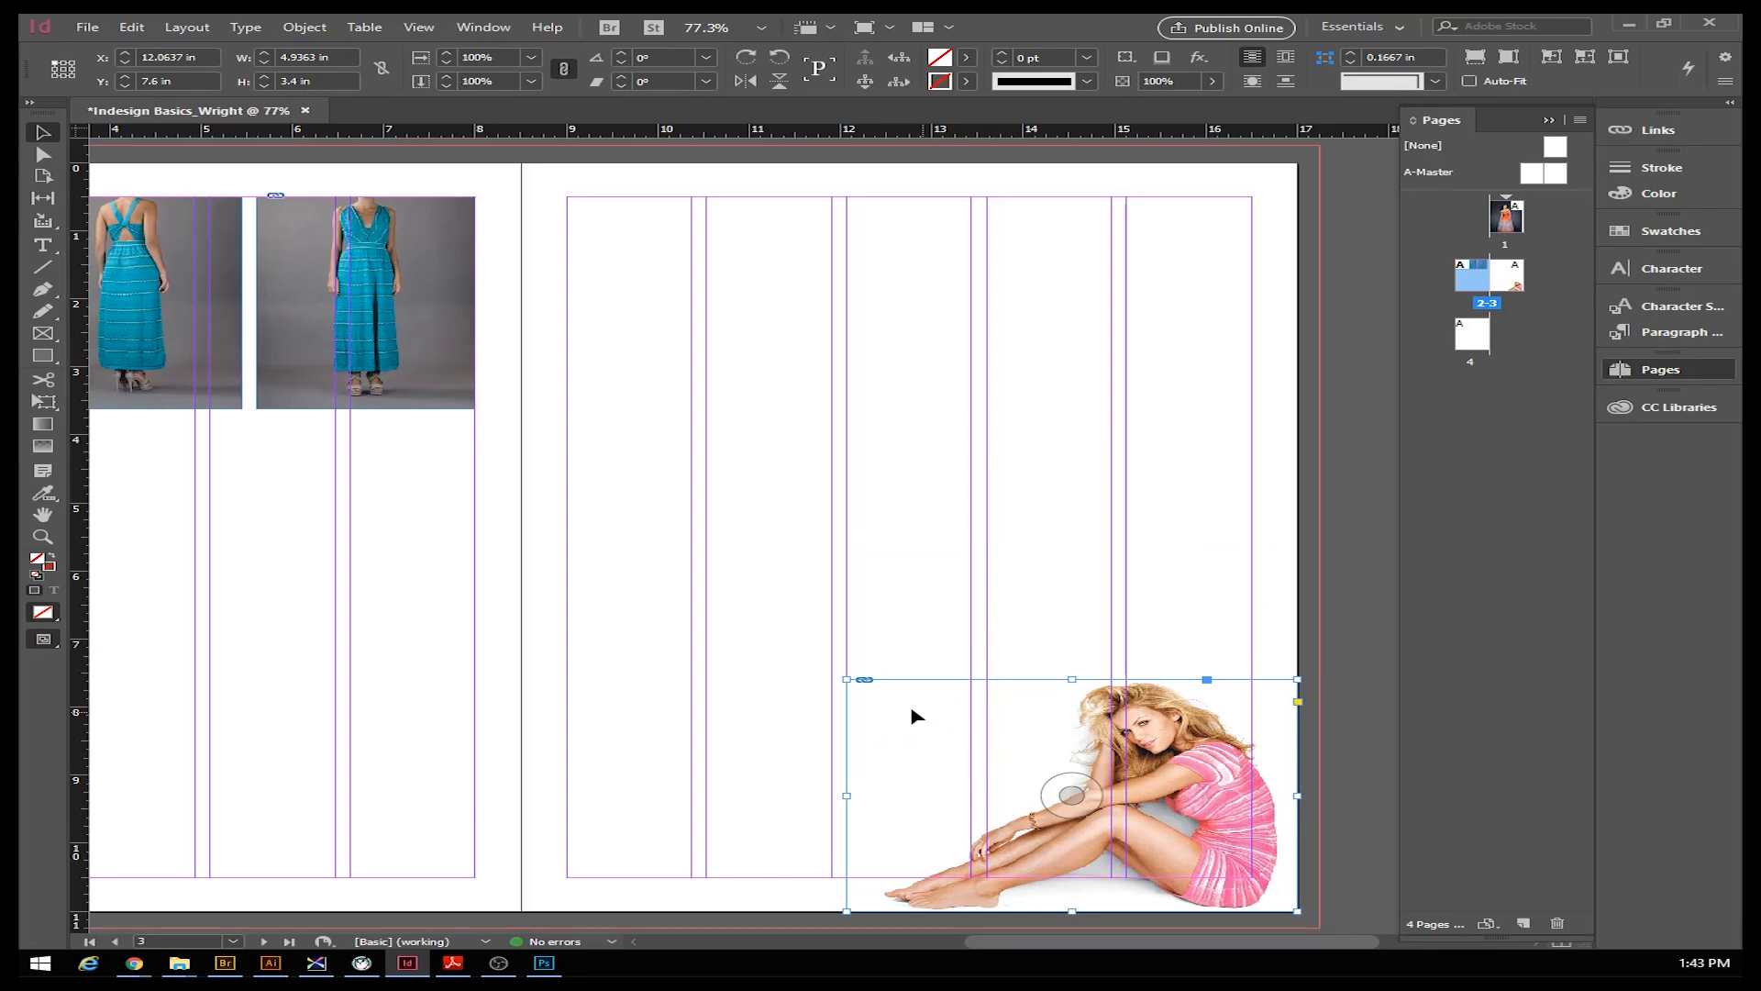
Enlarge the seated model's frame on page 3 to about 6.28 by 4.2 in and fit its content proportionally
{"action": "left_click_drag", "start_coordinate": [843, 679], "coordinate": [722, 625]}
{"action": "right_click", "coordinate": [863, 692]}
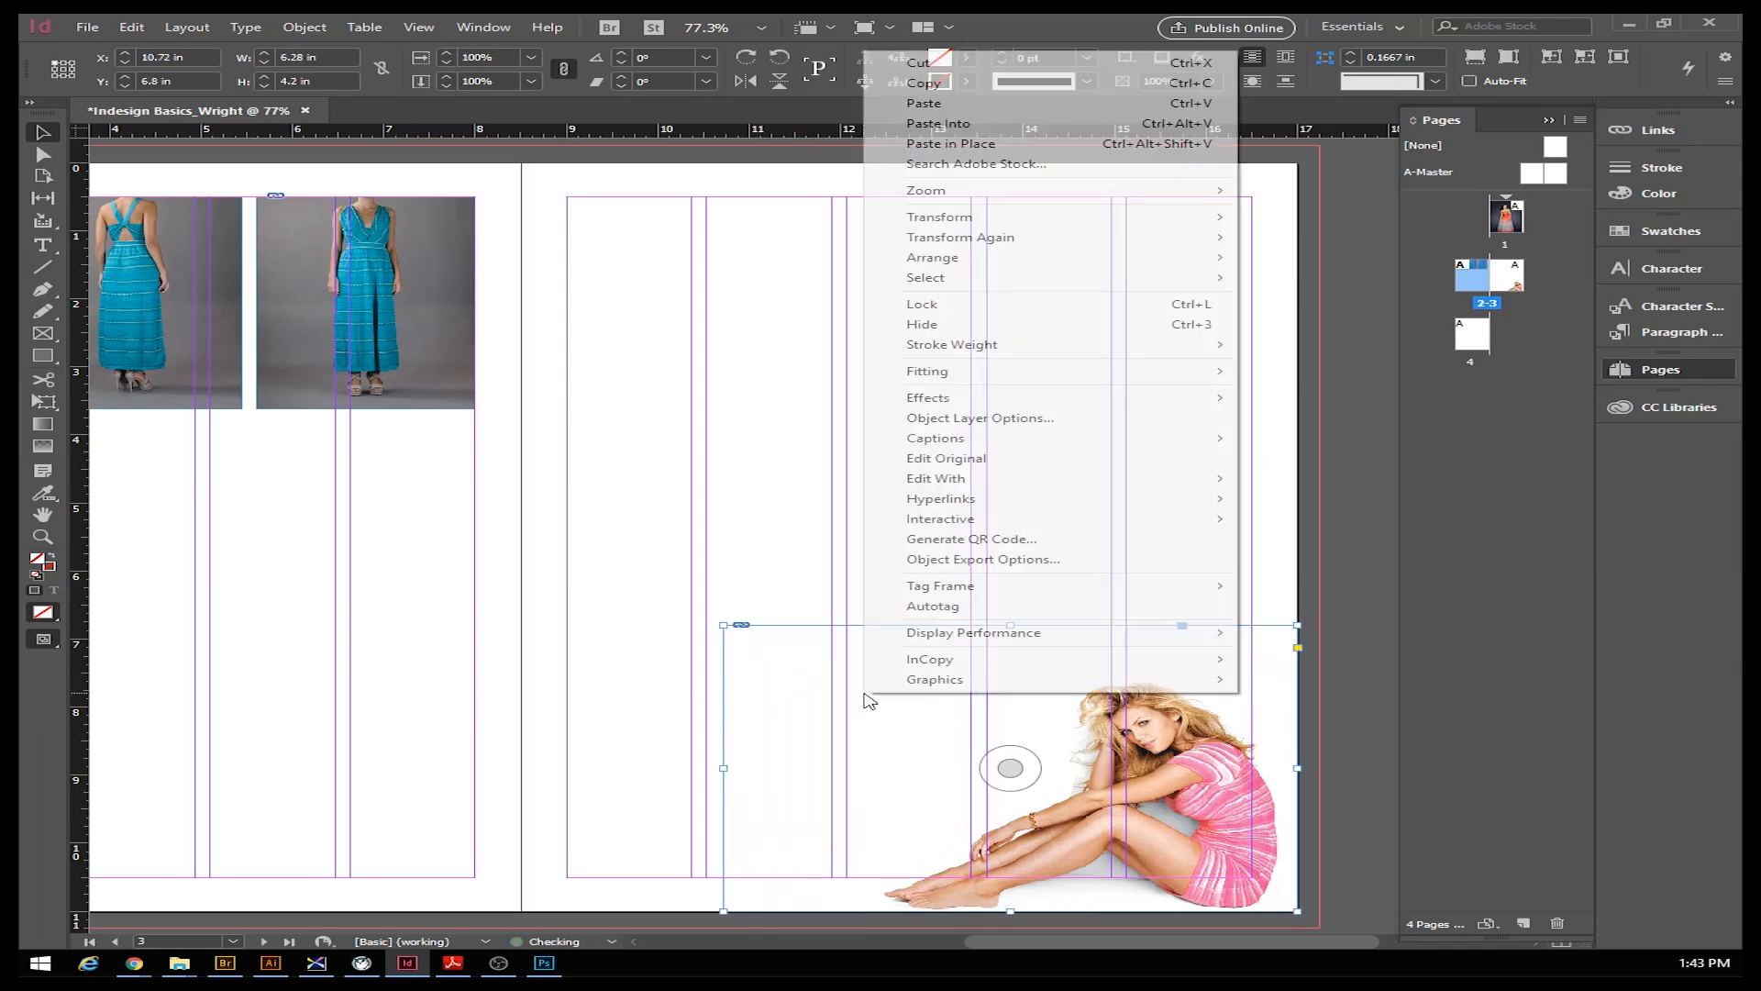
{"action": "mouse_move", "coordinate": [1018, 370]}
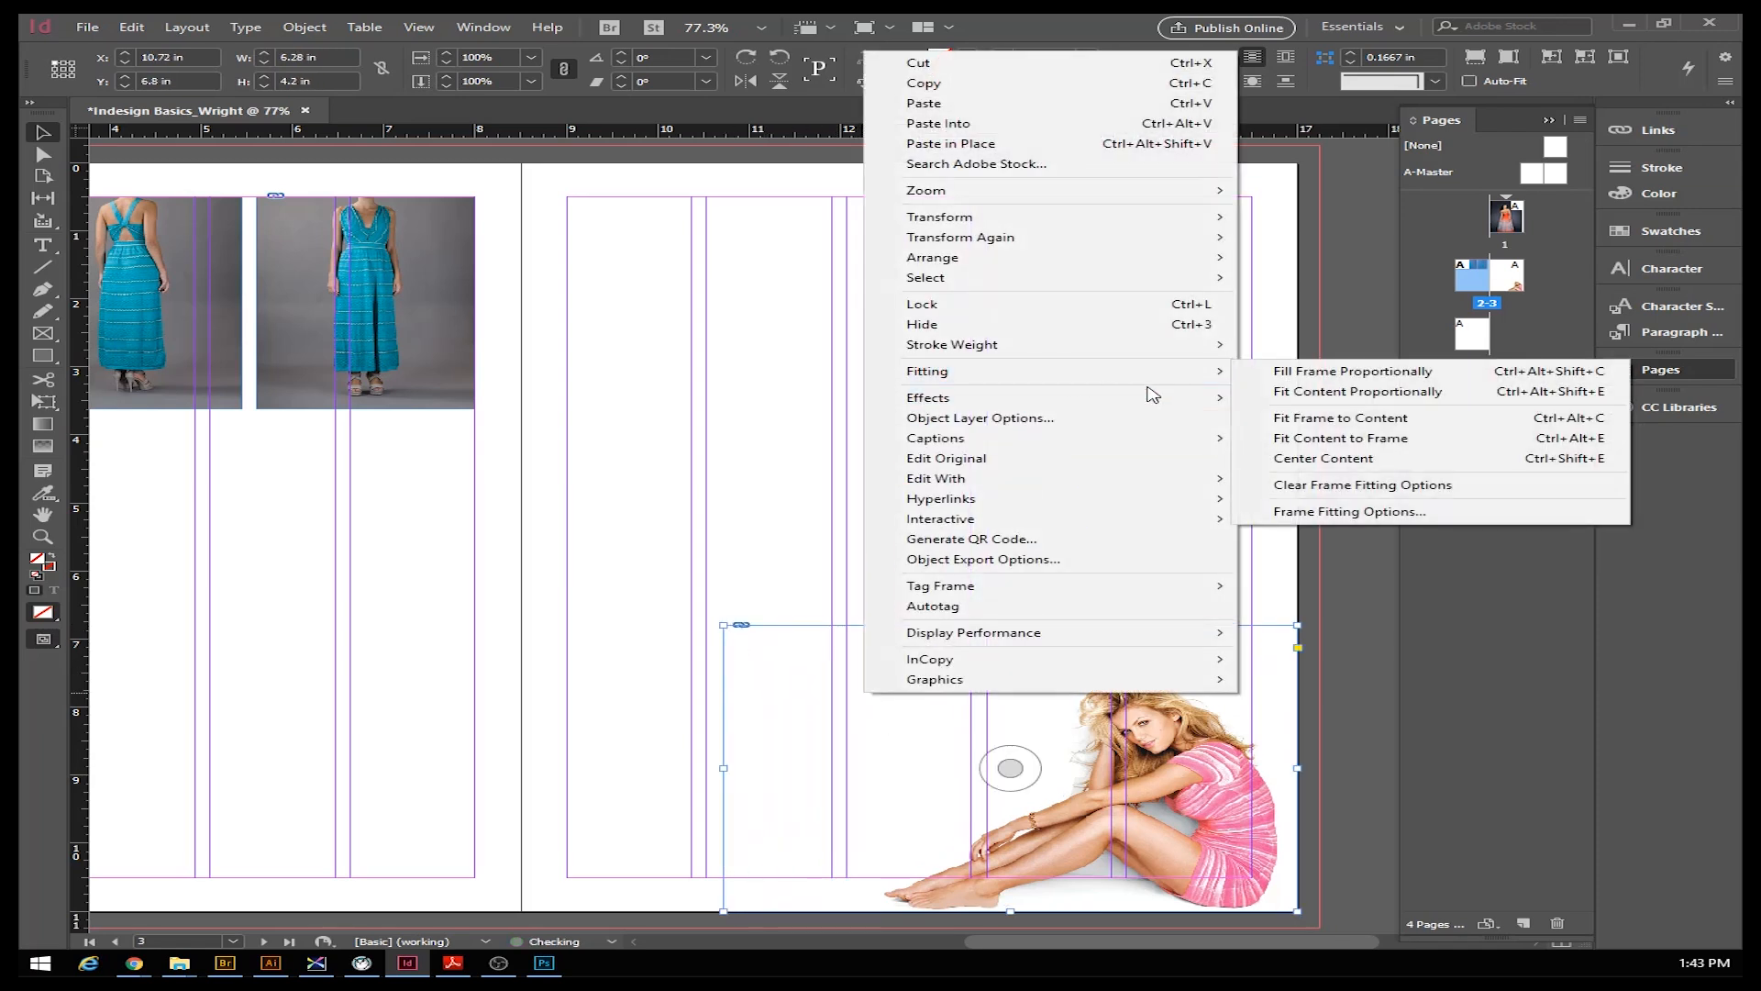
{"action": "left_click", "coordinate": [1307, 391]}
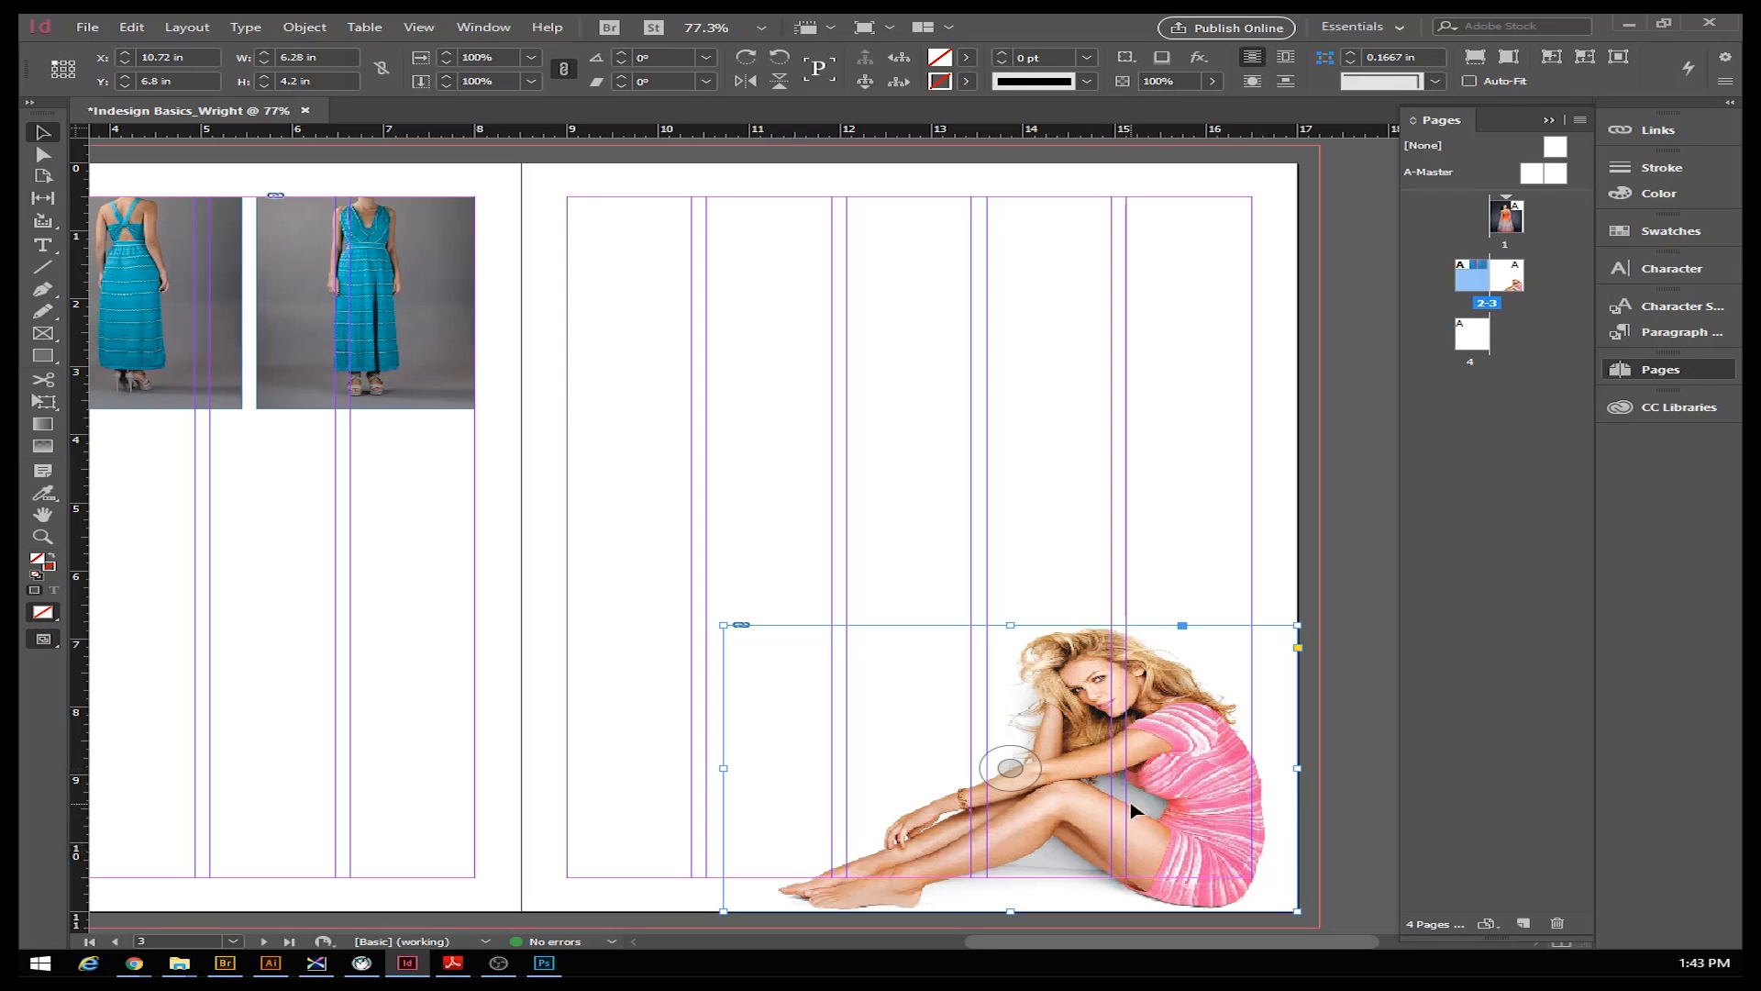
Nudge the seated model graphic to X 11.0117 in and Y 6.7861 in, so it extends past the page's right edge to the bleed
{"action": "key", "text": "Right"}
{"action": "key", "text": "Right"}
{"action": "key", "text": "Right"}
{"action": "key", "text": "Right"}
{"action": "key", "text": "Right"}
{"action": "key", "text": "Right"}
{"action": "key", "text": "Right"}
{"action": "key", "text": "Right"}
{"action": "key", "text": "Right"}
{"action": "key", "text": "Right"}
{"action": "key", "text": "Right"}
{"action": "key", "text": "Right"}
{"action": "key", "text": "Right"}
{"action": "key", "text": "Right"}
{"action": "key", "text": "Right"}
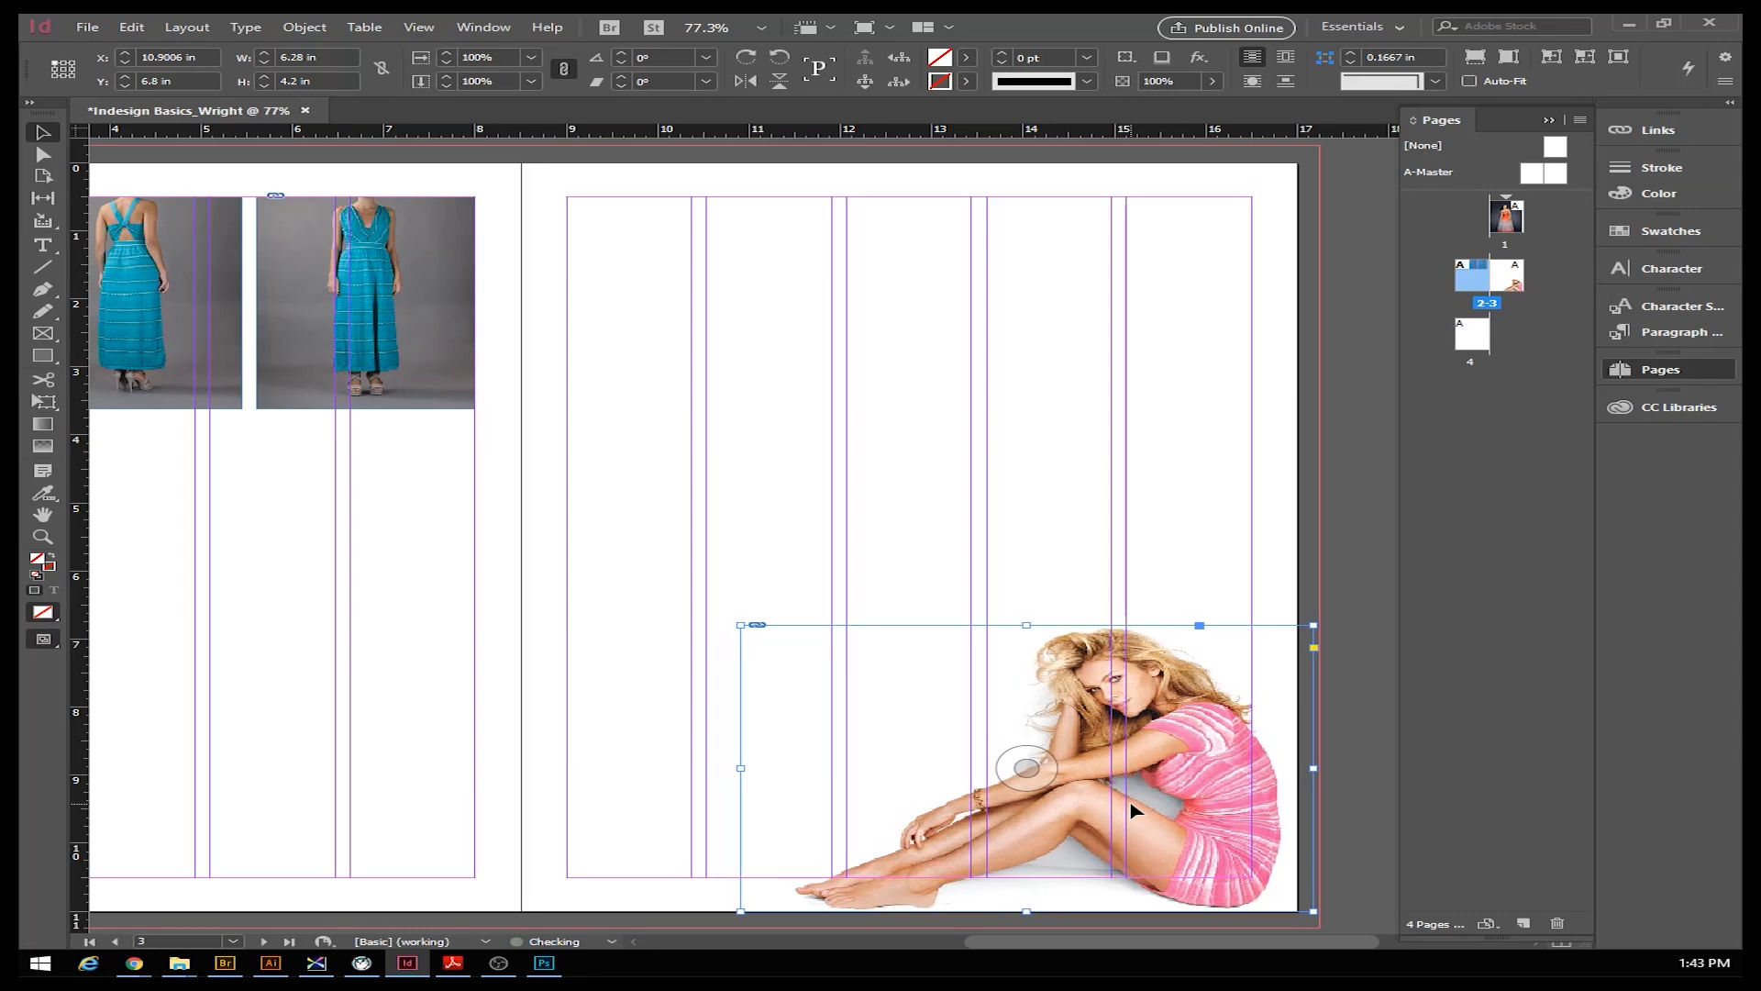
{"action": "key", "text": "Right"}
{"action": "key", "text": "Right"}
{"action": "key", "text": "Right"}
{"action": "key", "text": "Right"}
{"action": "key", "text": "Right"}
{"action": "key", "text": "Up"}
{"action": "key", "text": "Right"}
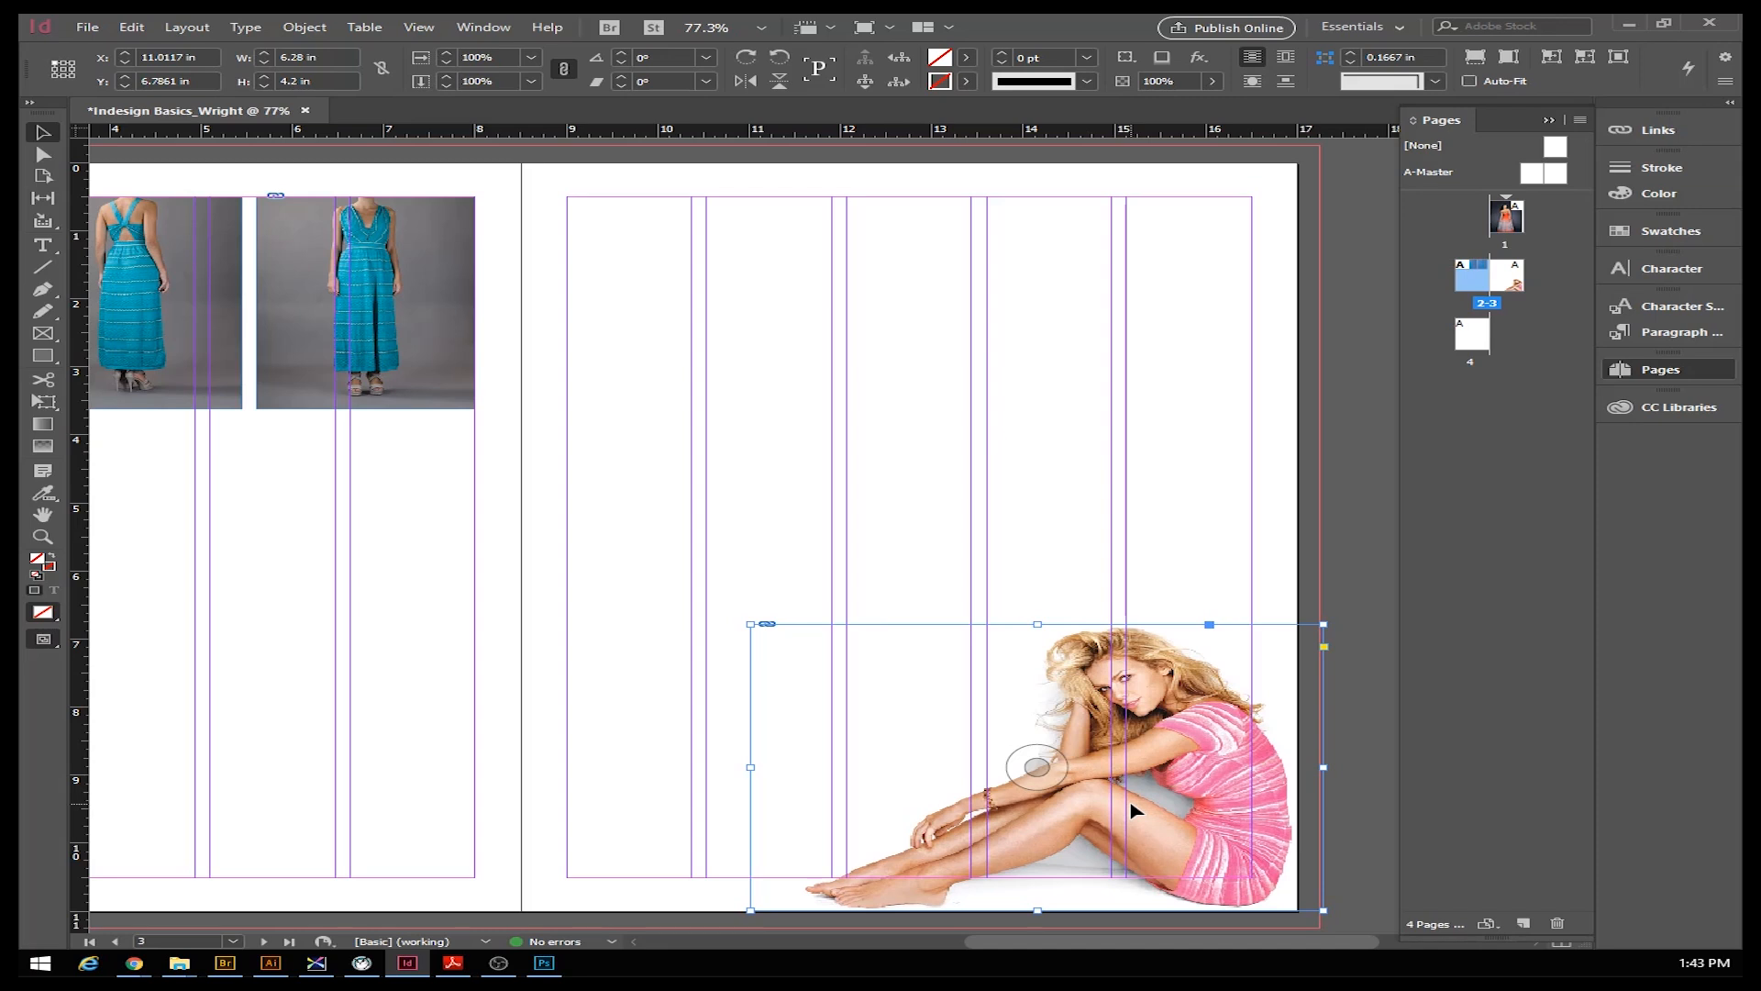
Place the second Insidegraphic PSD on page 4 at about 8.74 by 11 in and move it to about X 1.32 in, Y 0 in
{"action": "double_click", "coordinate": [1479, 346]}
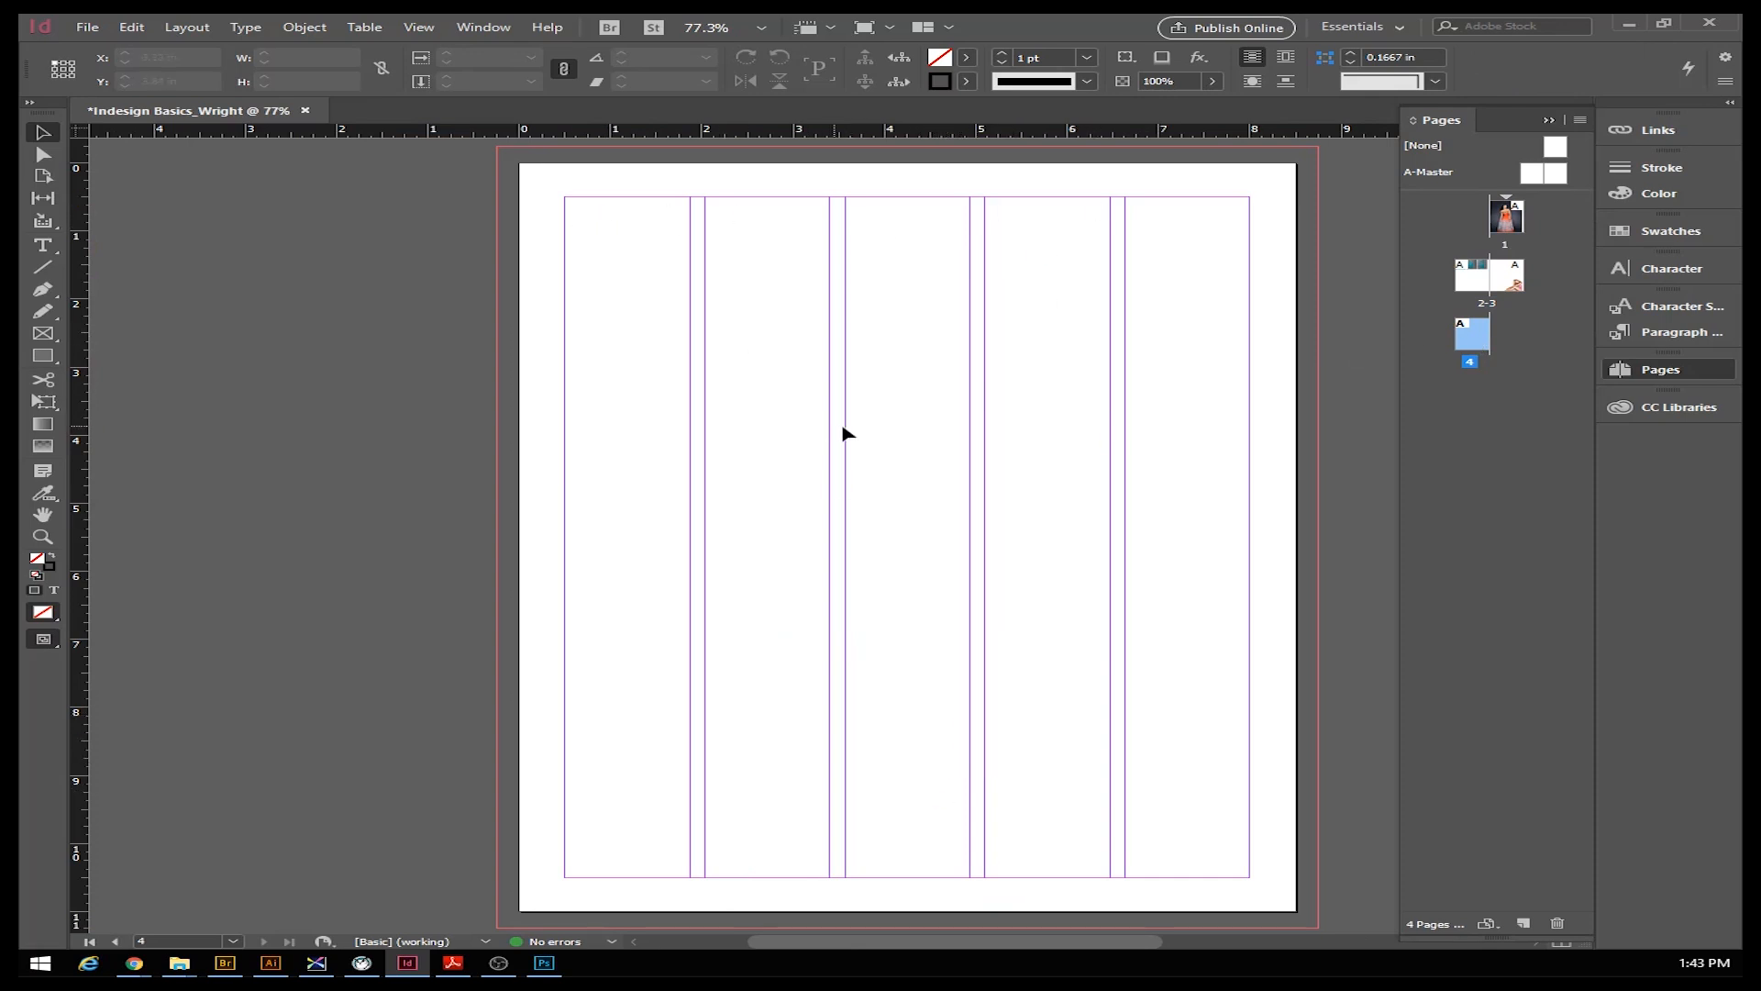
{"action": "left_click", "coordinate": [87, 27]}
{"action": "left_click", "coordinate": [135, 264]}
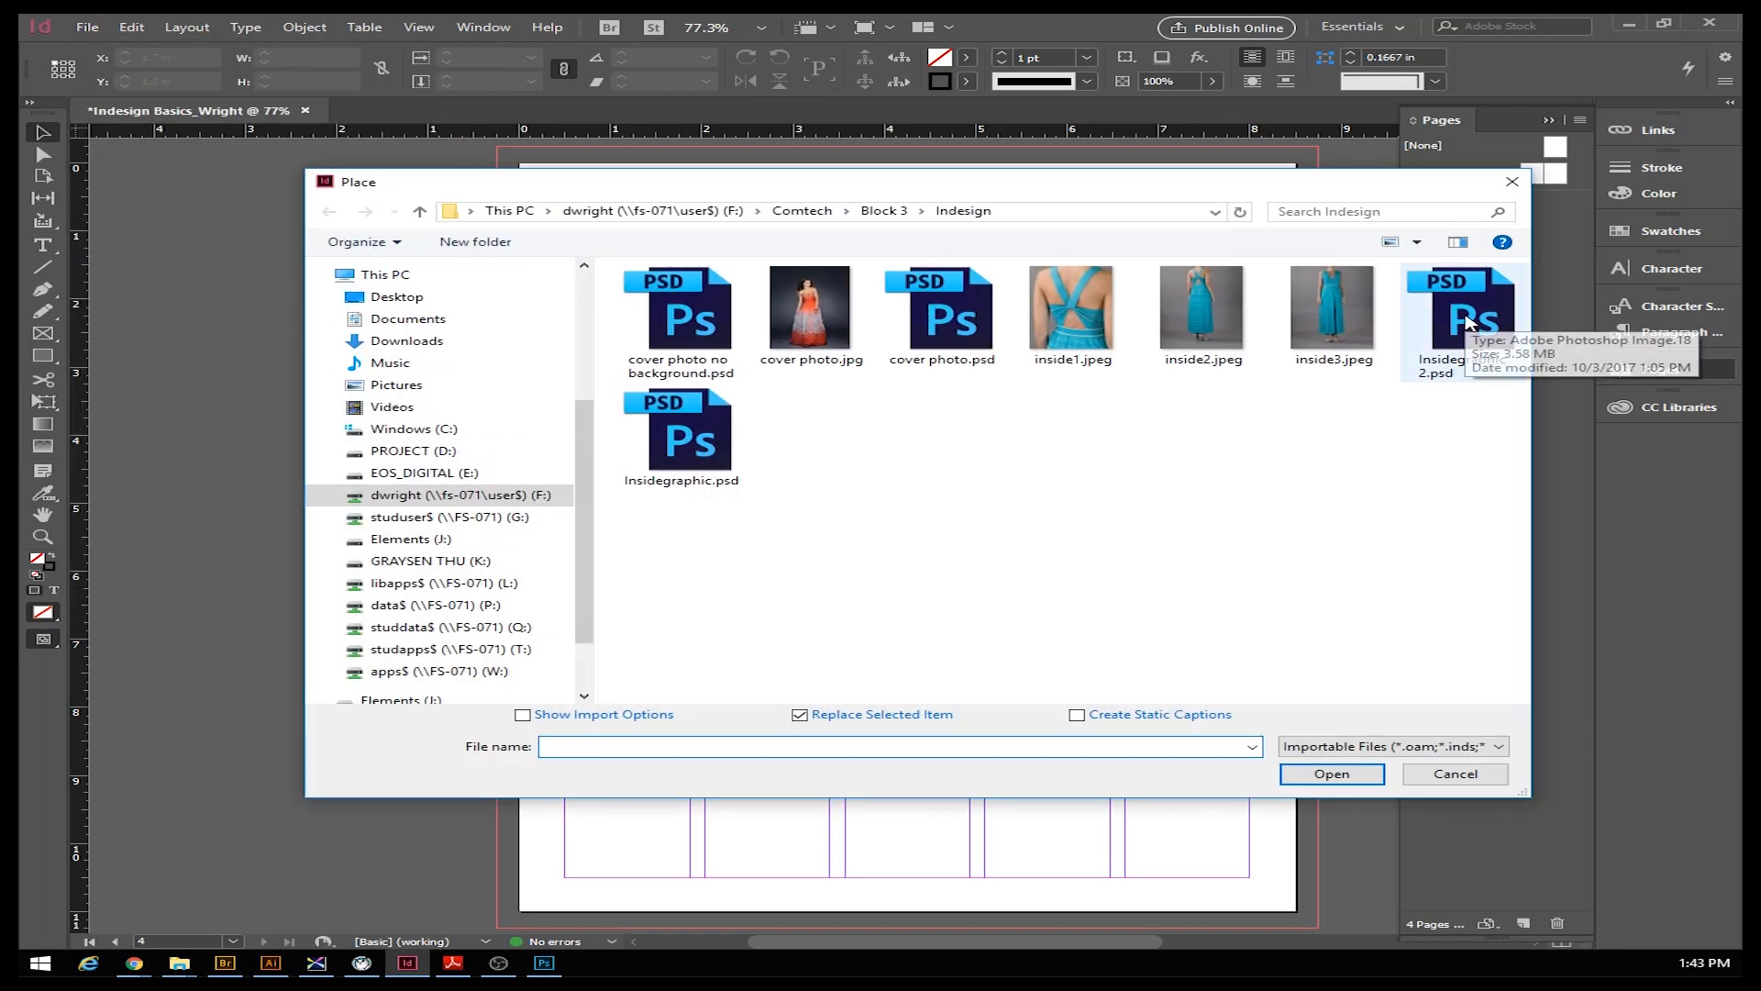
{"action": "double_click", "coordinate": [1469, 321]}
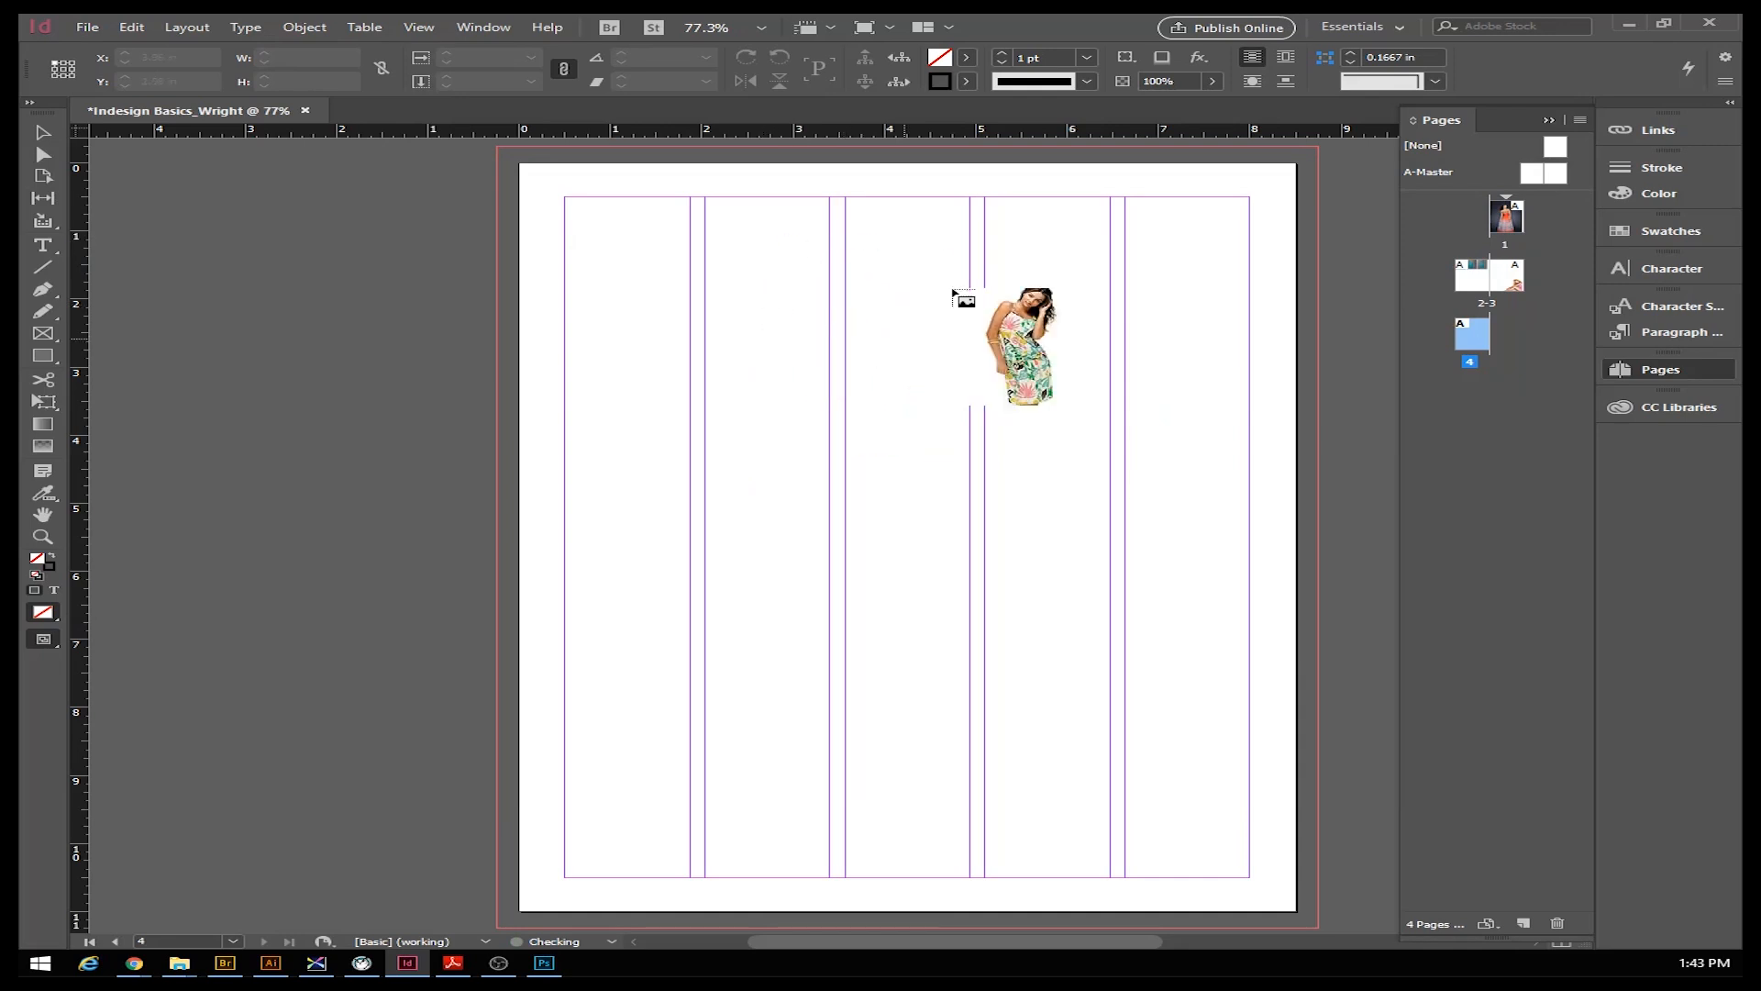
{"action": "mouse_move", "coordinate": [703, 168]}
{"action": "left_mouse_down"}
{"action": "mouse_move", "coordinate": [983, 444]}
{"action": "mouse_move", "coordinate": [1158, 694]}
{"action": "mouse_move", "coordinate": [1167, 726]}
{"action": "mouse_move", "coordinate": [1127, 726]}
{"action": "mouse_move", "coordinate": [1096, 841]}
{"action": "mouse_move", "coordinate": [1142, 911]}
{"action": "left_mouse_up"}
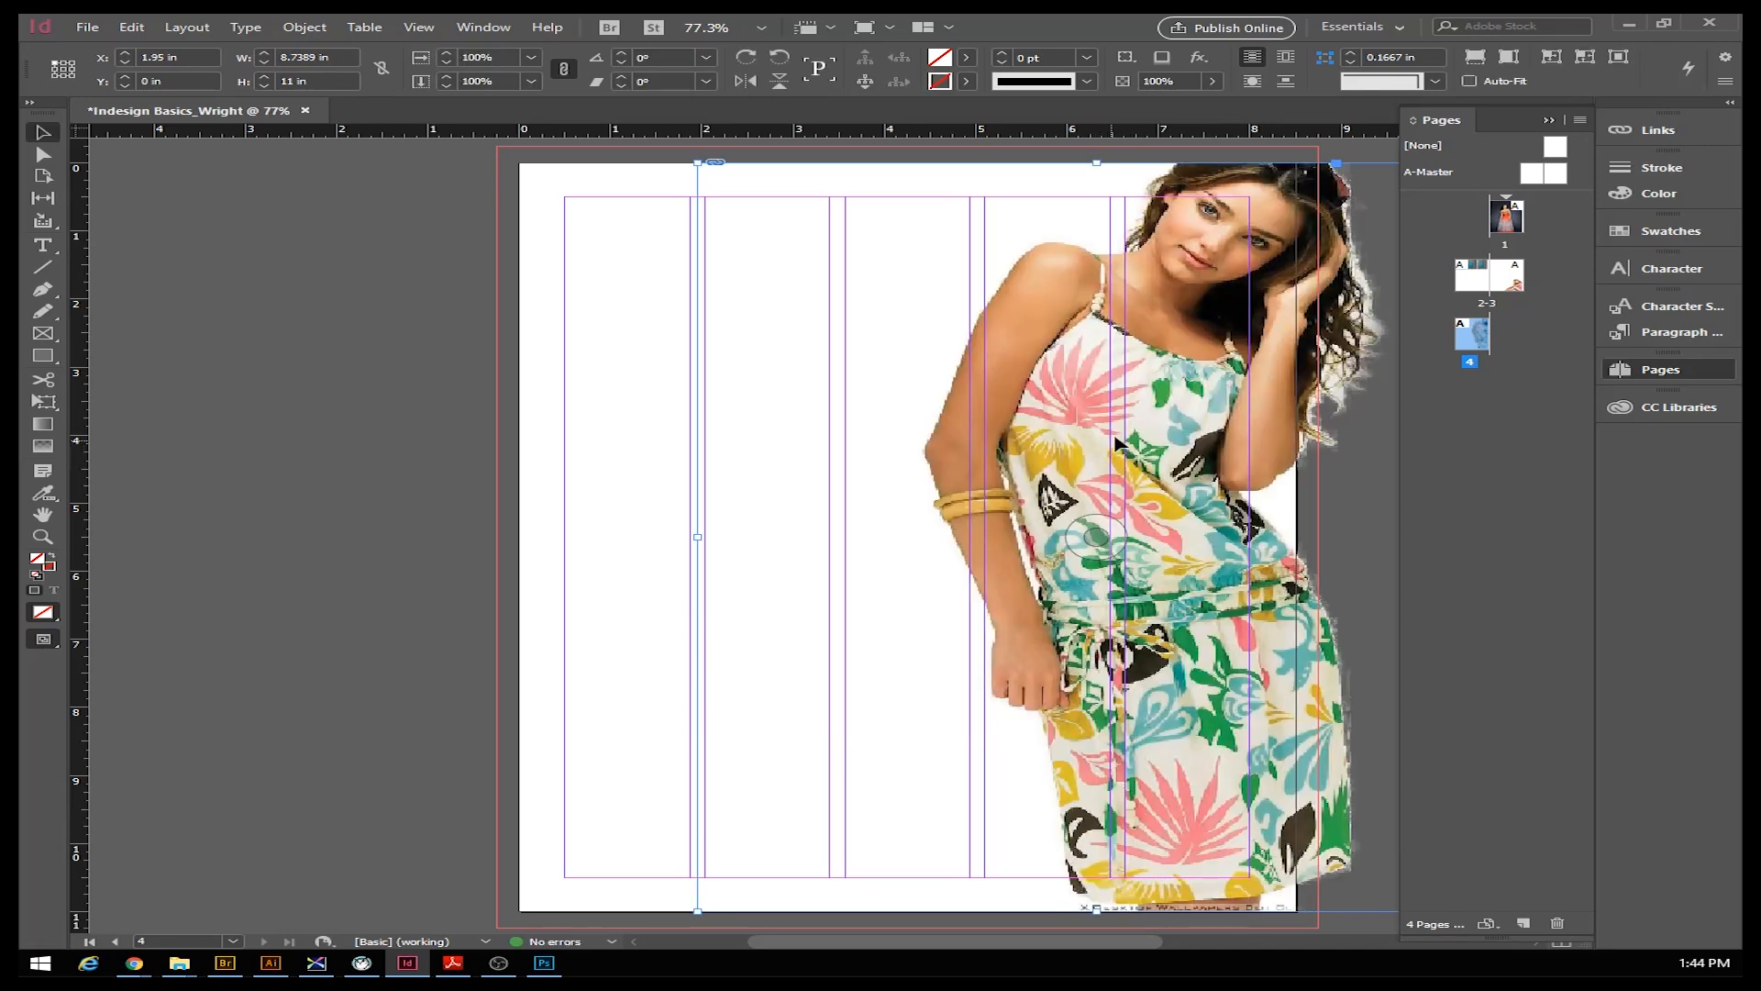
{"action": "left_click_drag", "start_coordinate": [1133, 443], "coordinate": [1092, 447]}
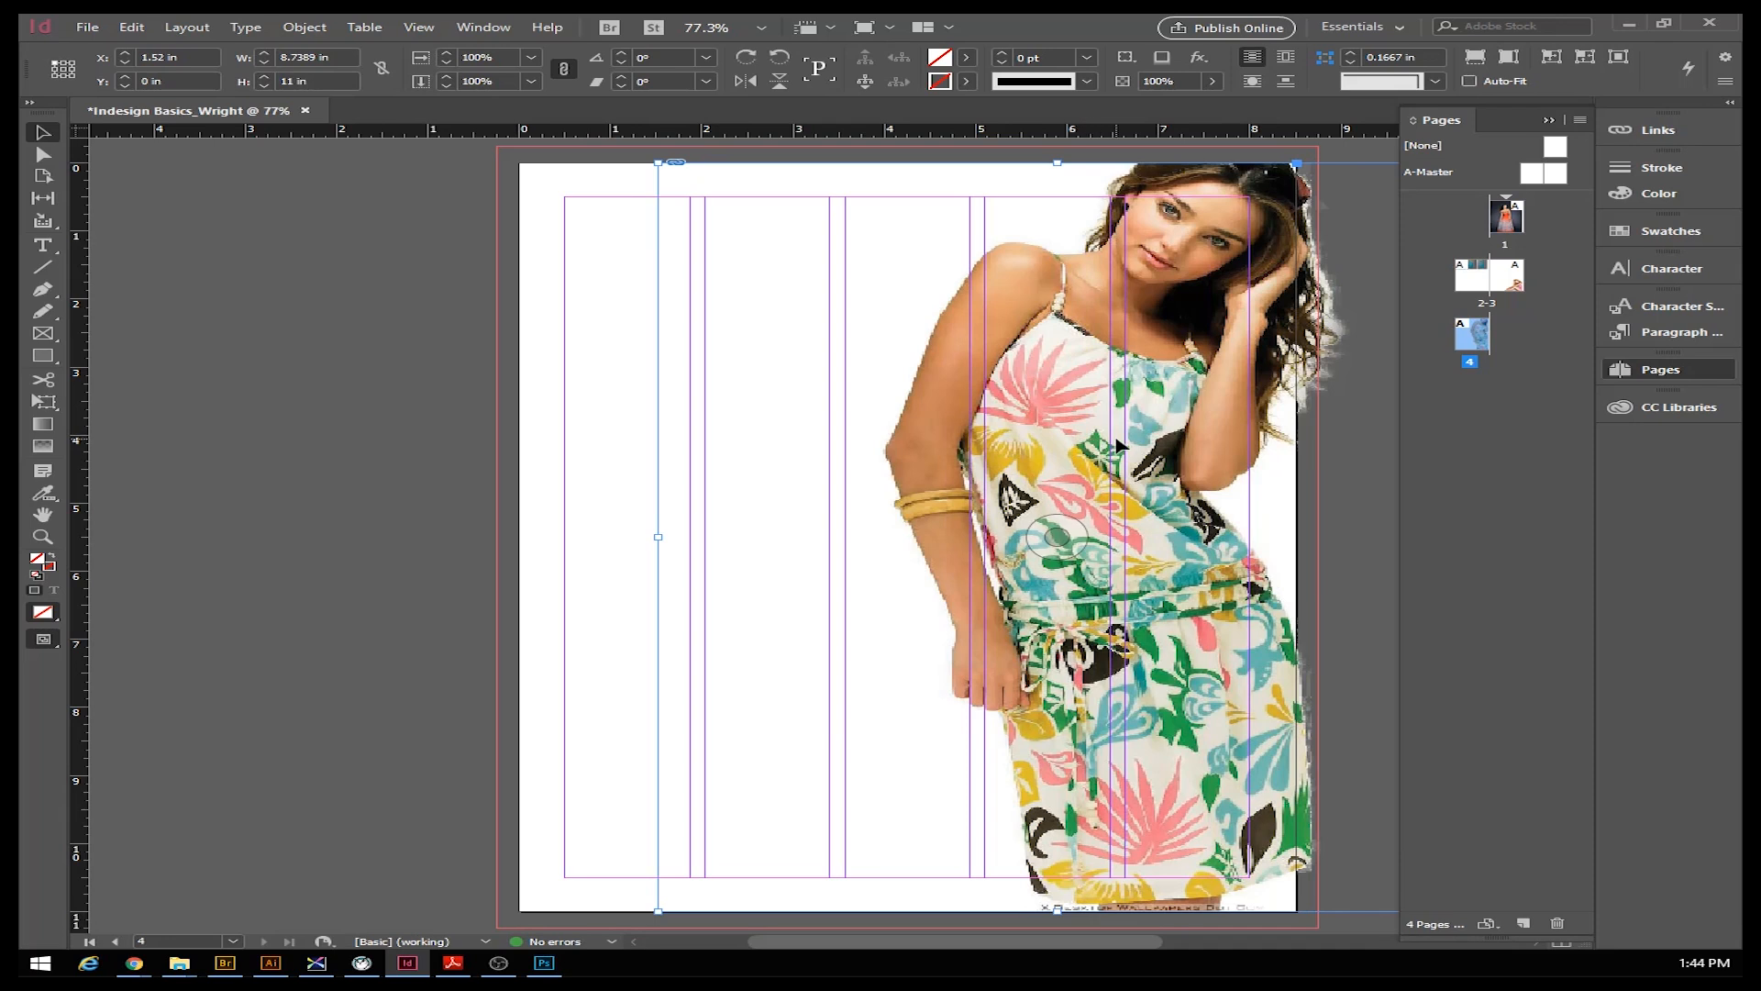
{"action": "left_click_drag", "start_coordinate": [1118, 444], "coordinate": [1097, 458]}
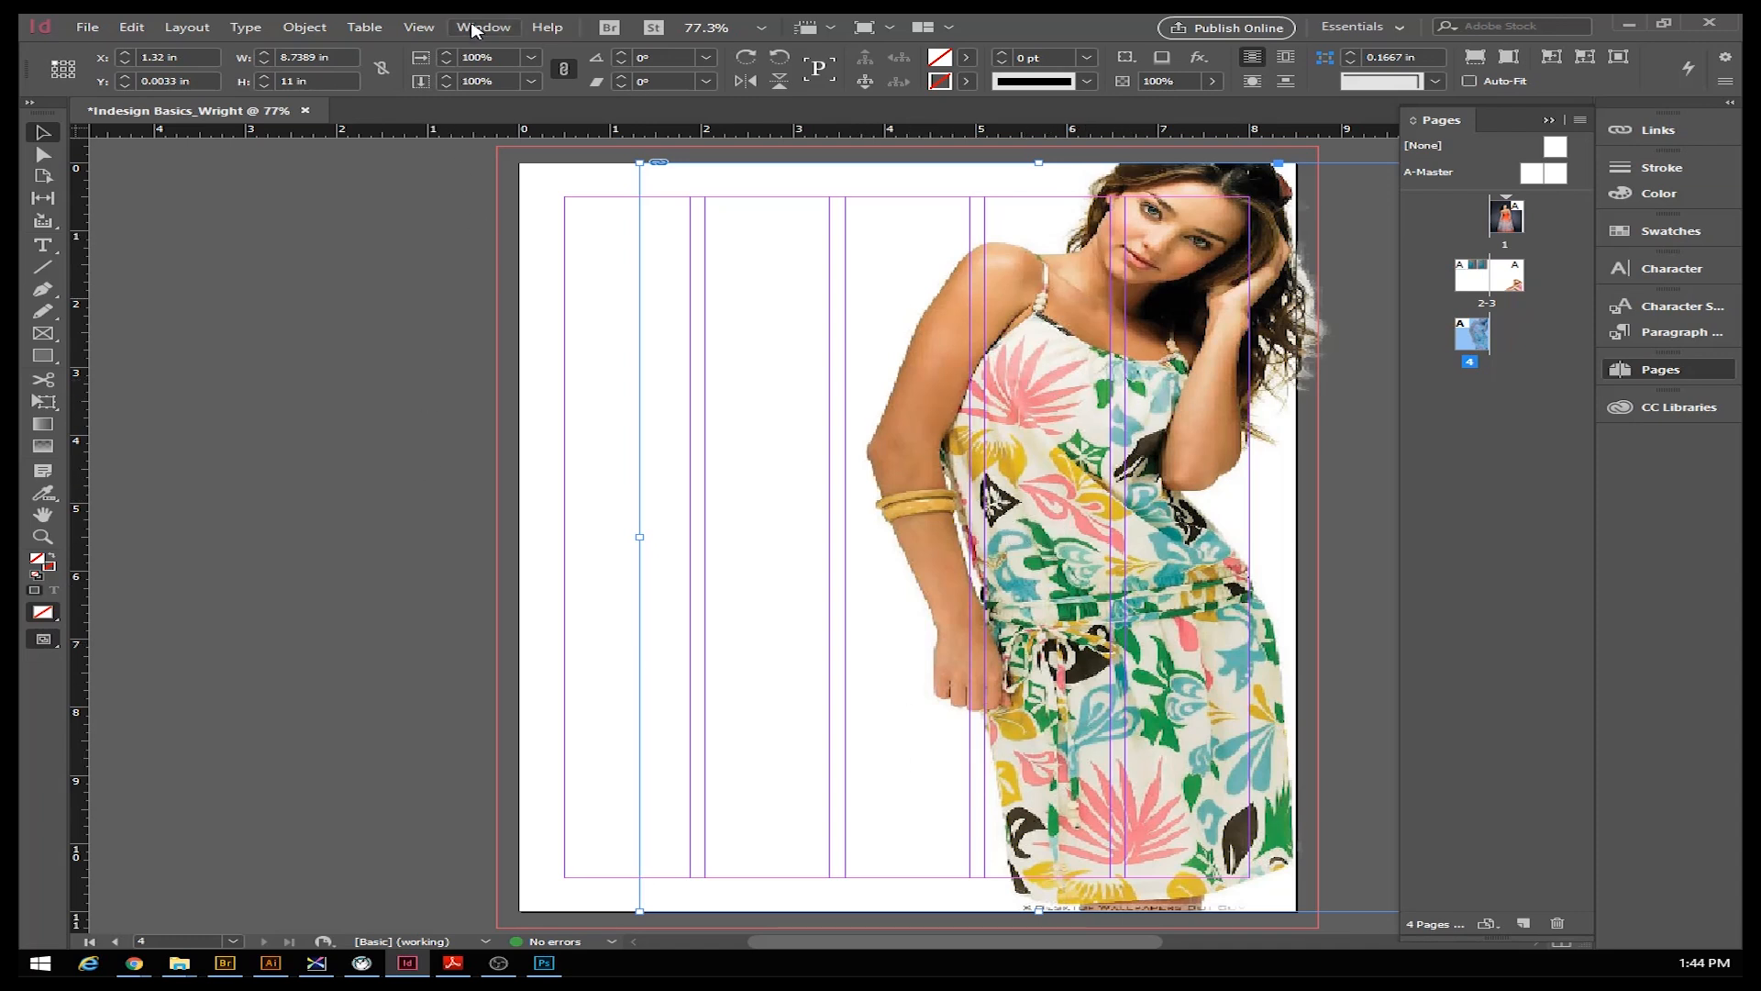
Set the document's display performance to High Quality Display
{"action": "left_click", "coordinate": [420, 27]}
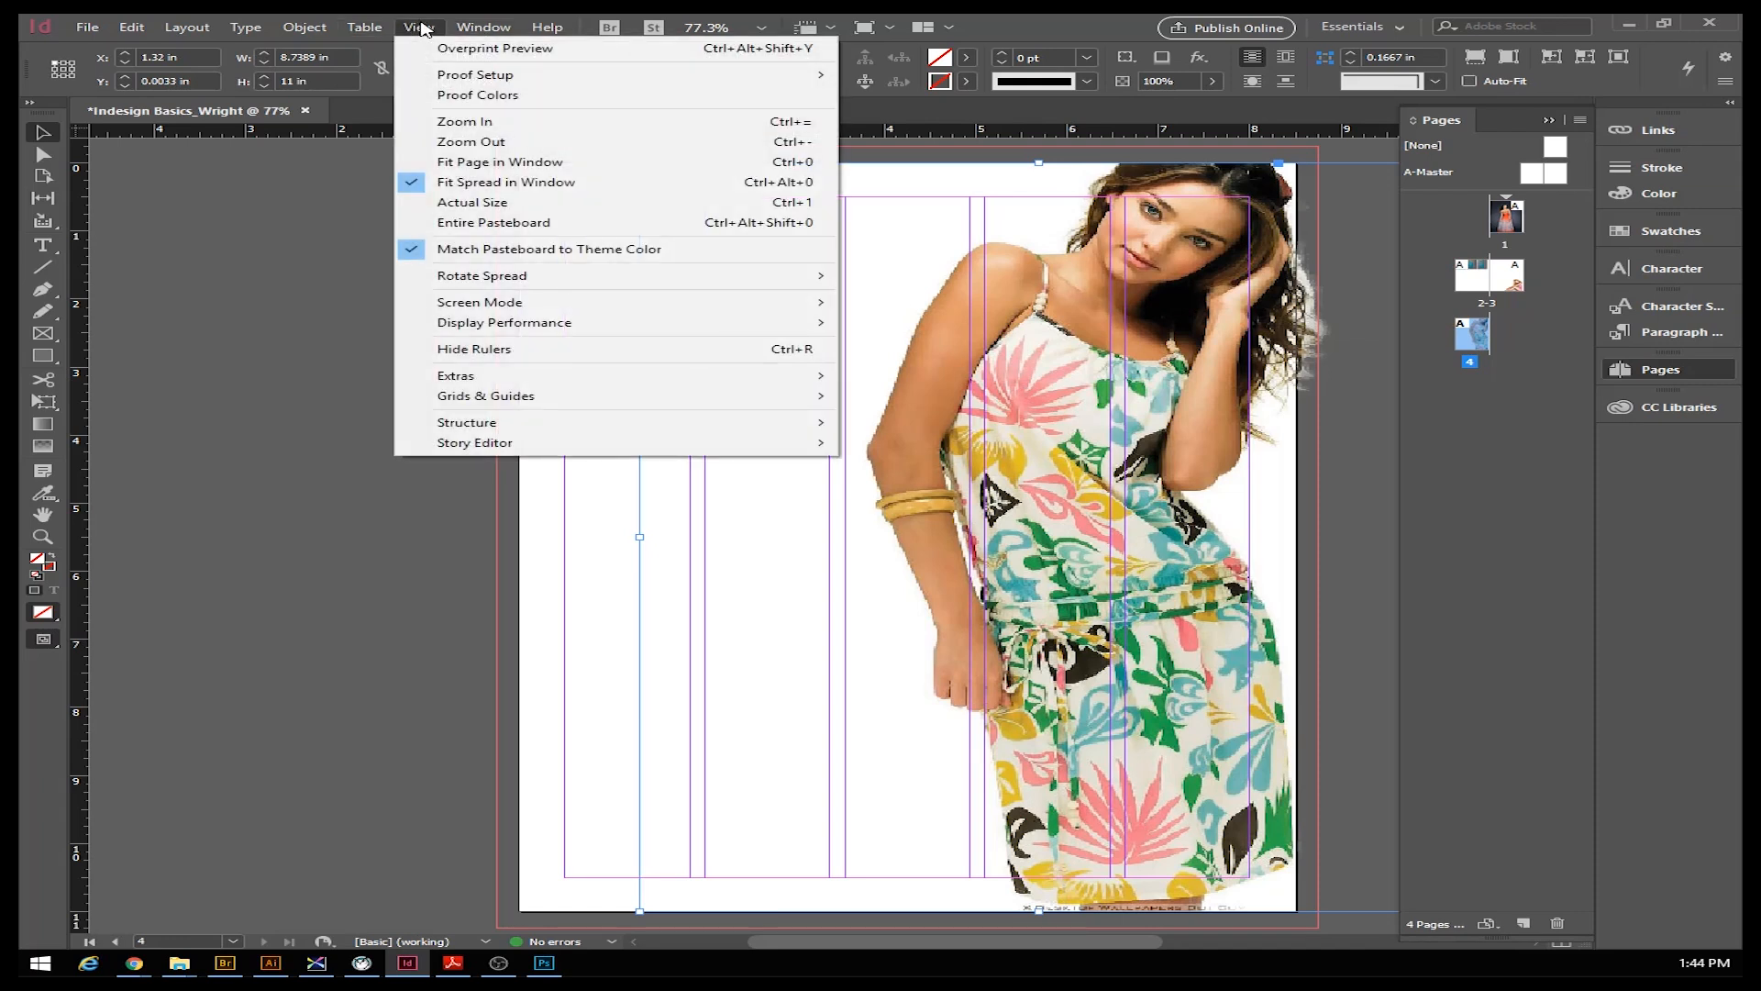
{"action": "left_click", "coordinate": [418, 28]}
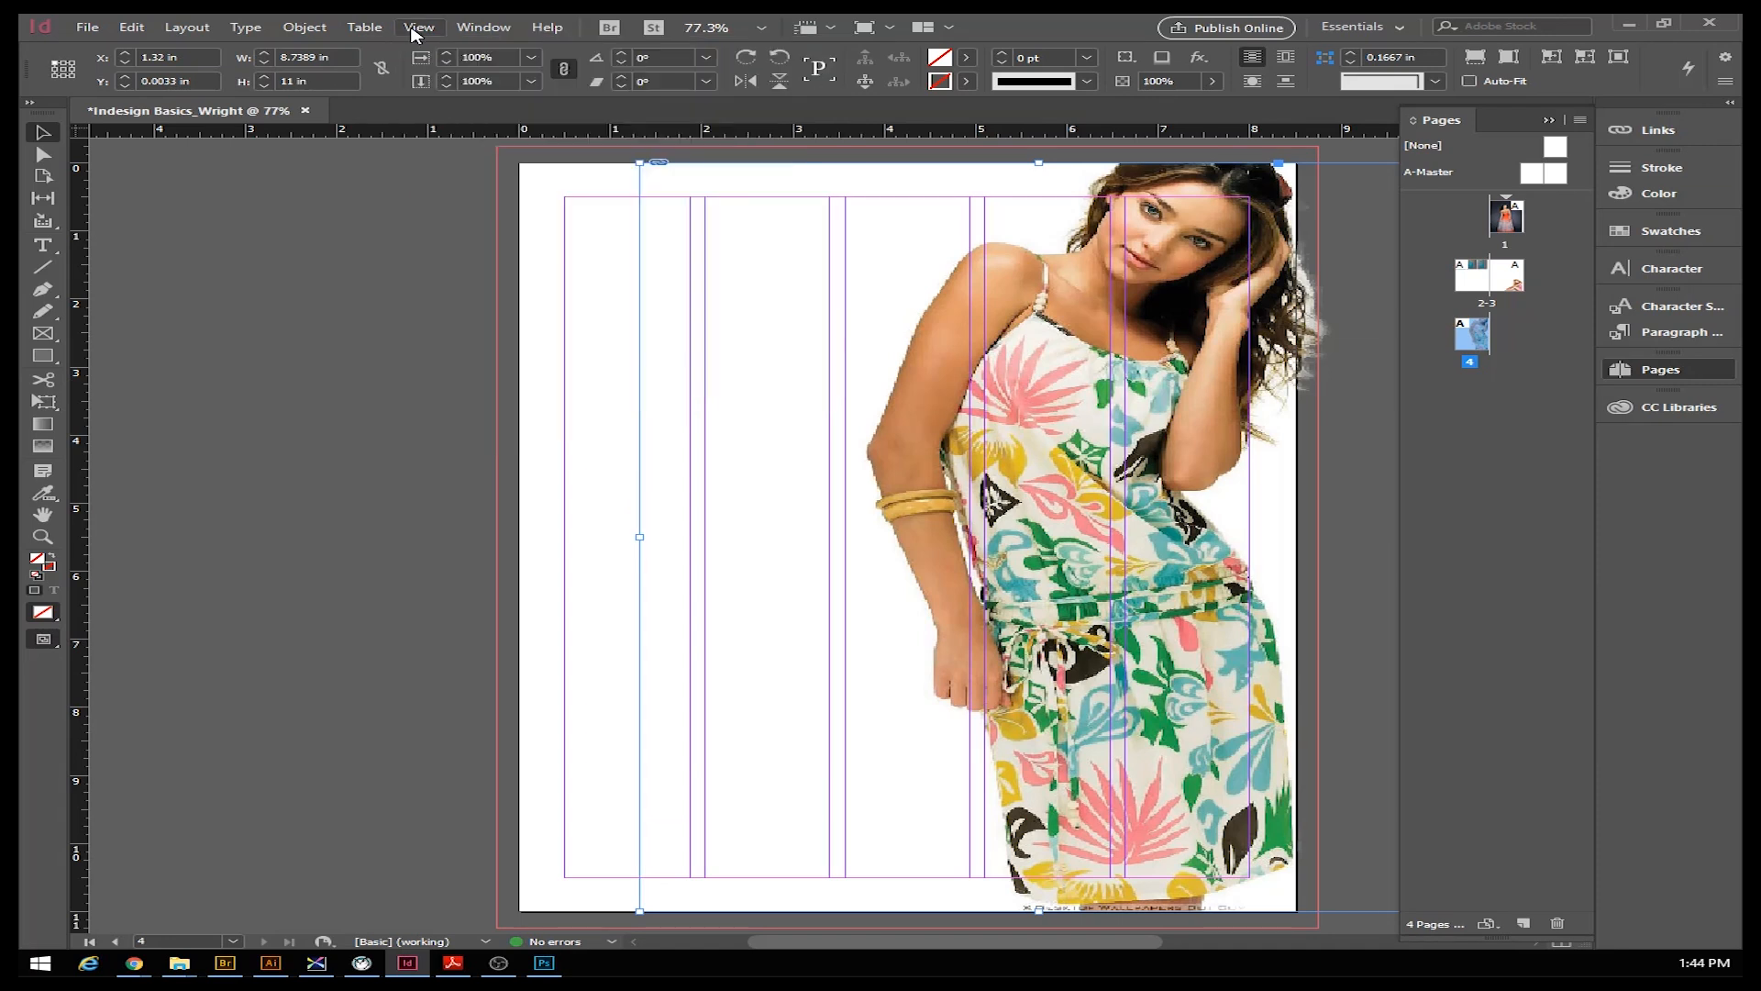
{"action": "left_click", "coordinate": [420, 27]}
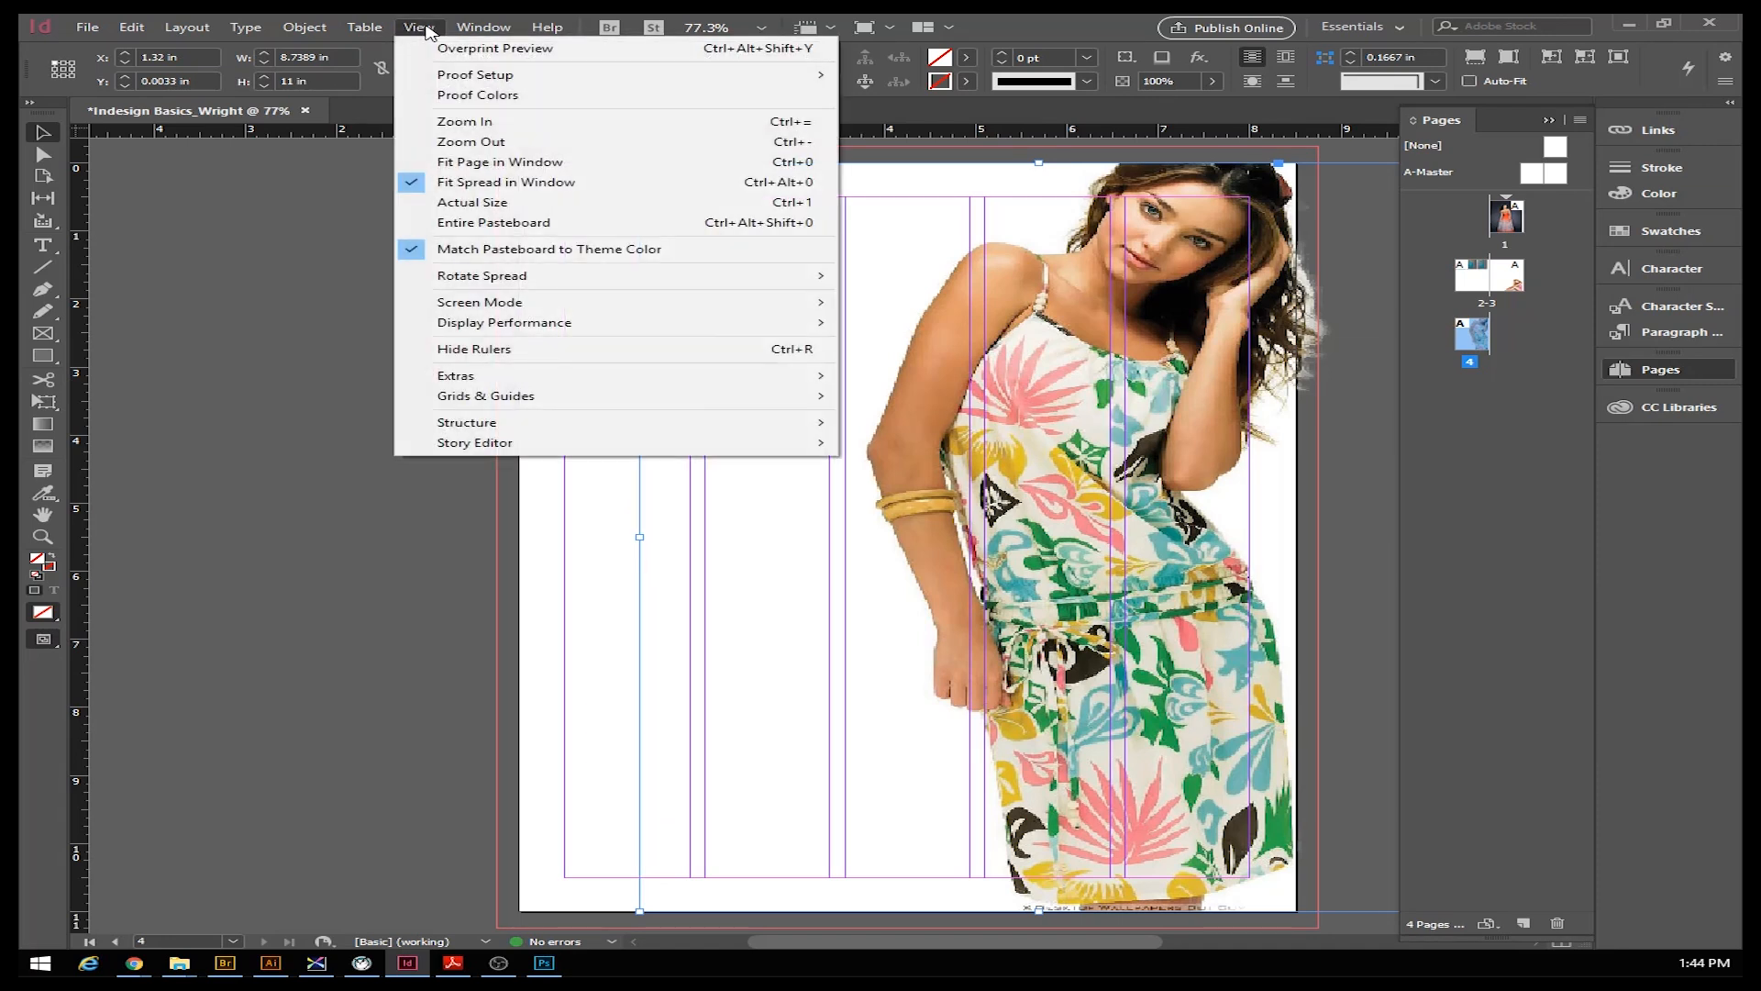
{"action": "mouse_move", "coordinate": [576, 323]}
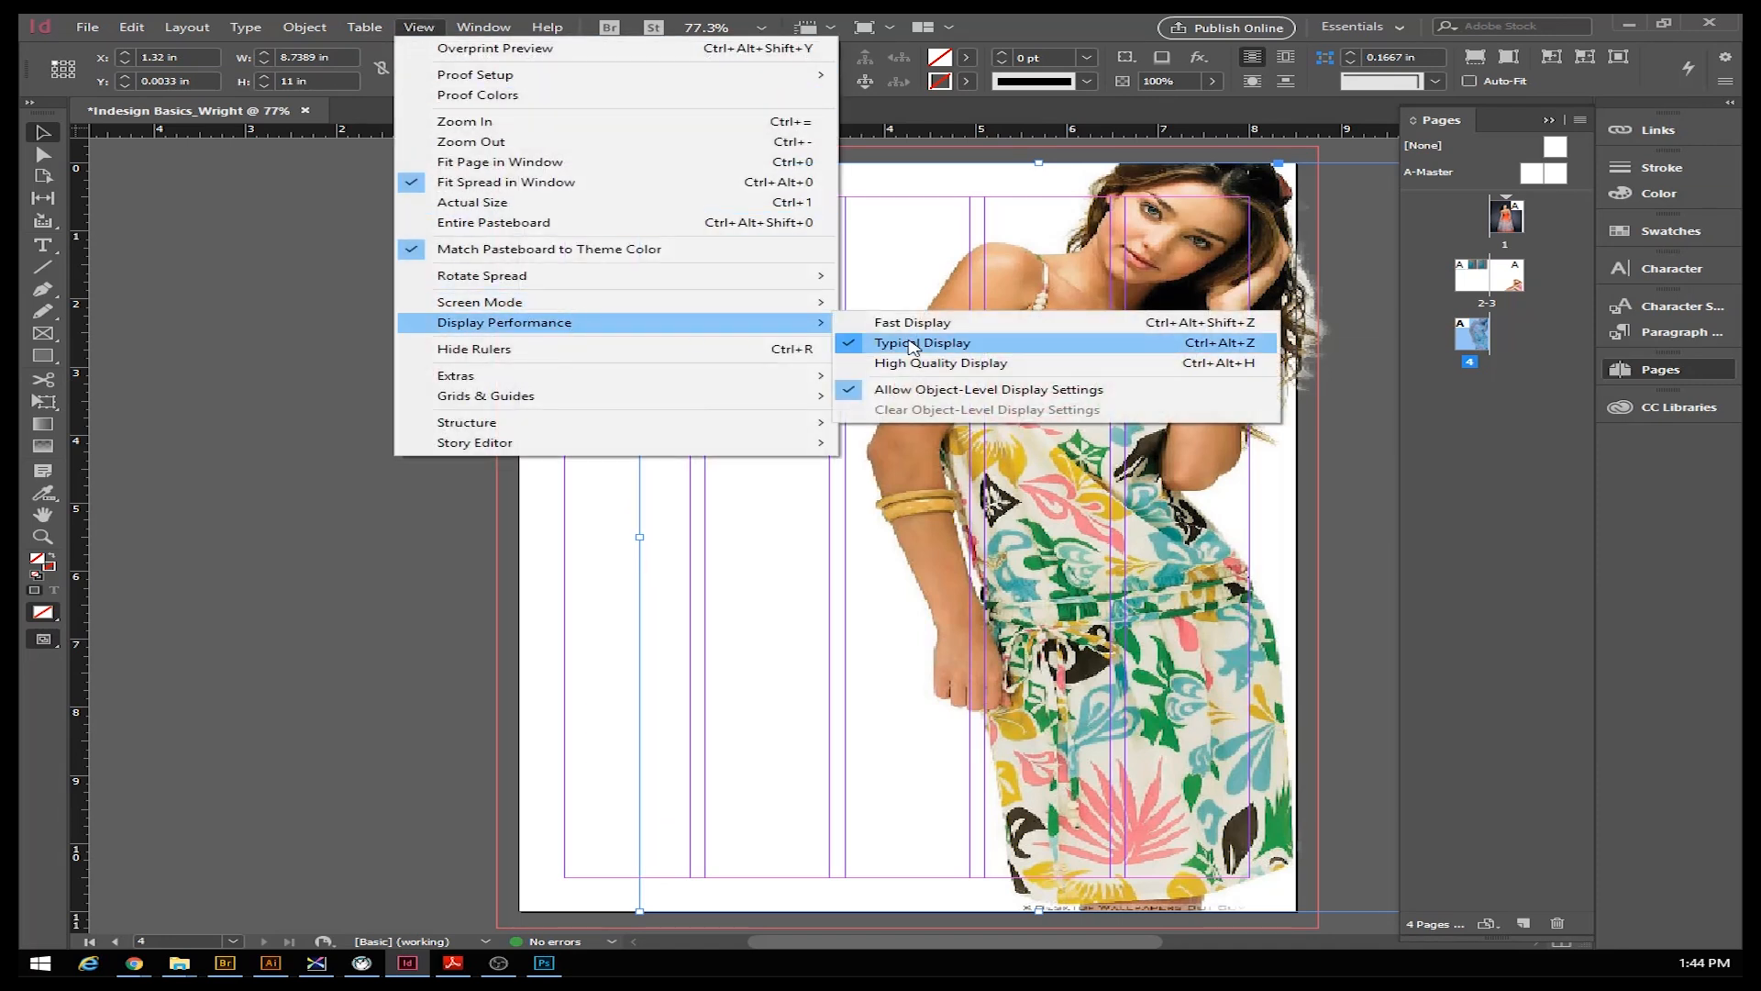
{"action": "left_click", "coordinate": [947, 367]}
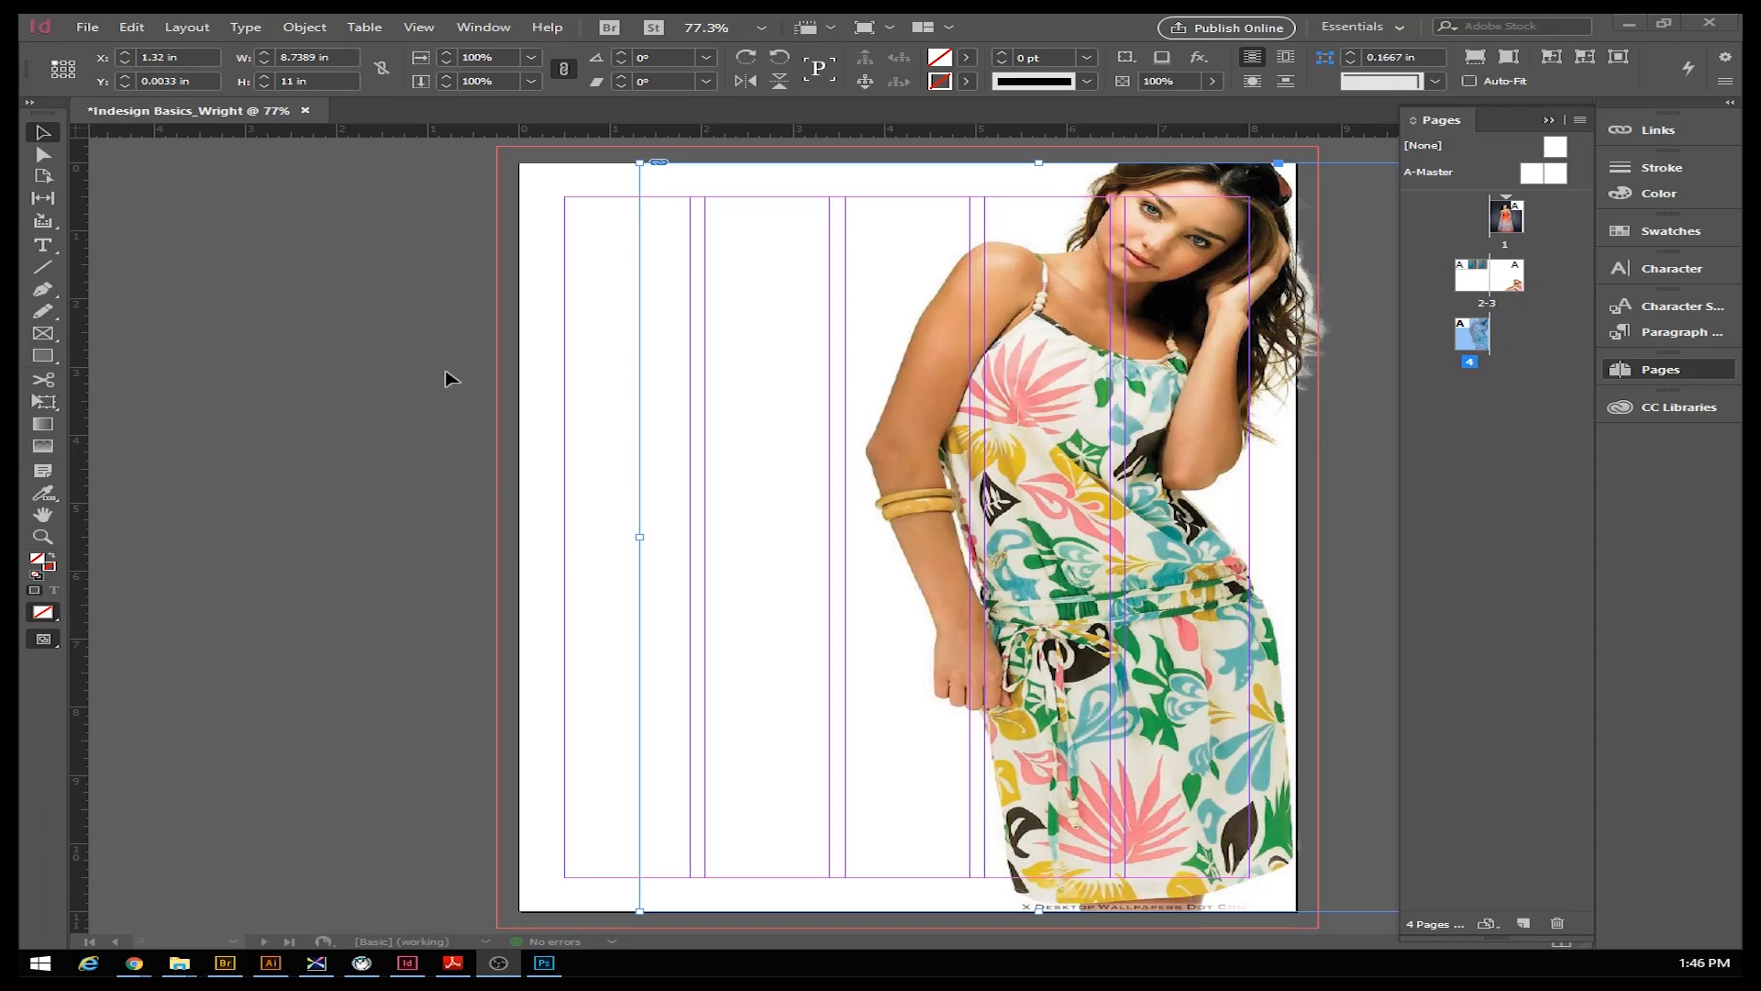
Open the Save As dialog to save the InDesign document in the Block 3 folder
{"action": "left_click", "coordinate": [87, 28]}
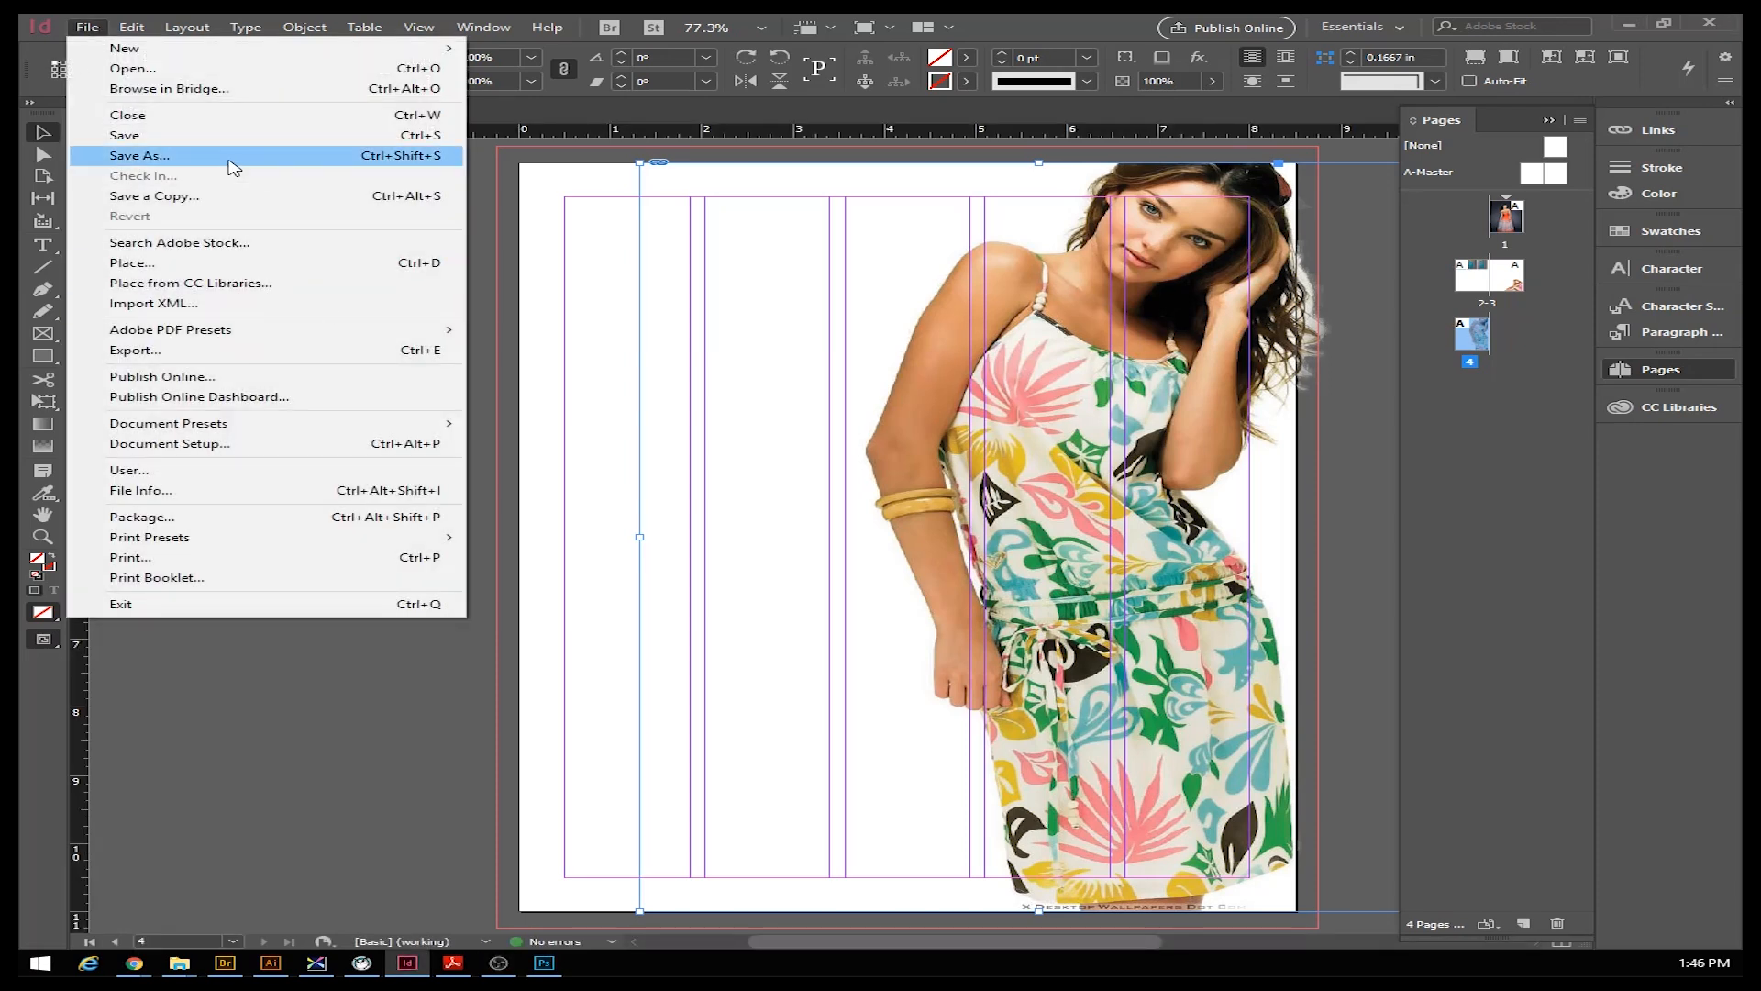
{"action": "left_click", "coordinate": [232, 166]}
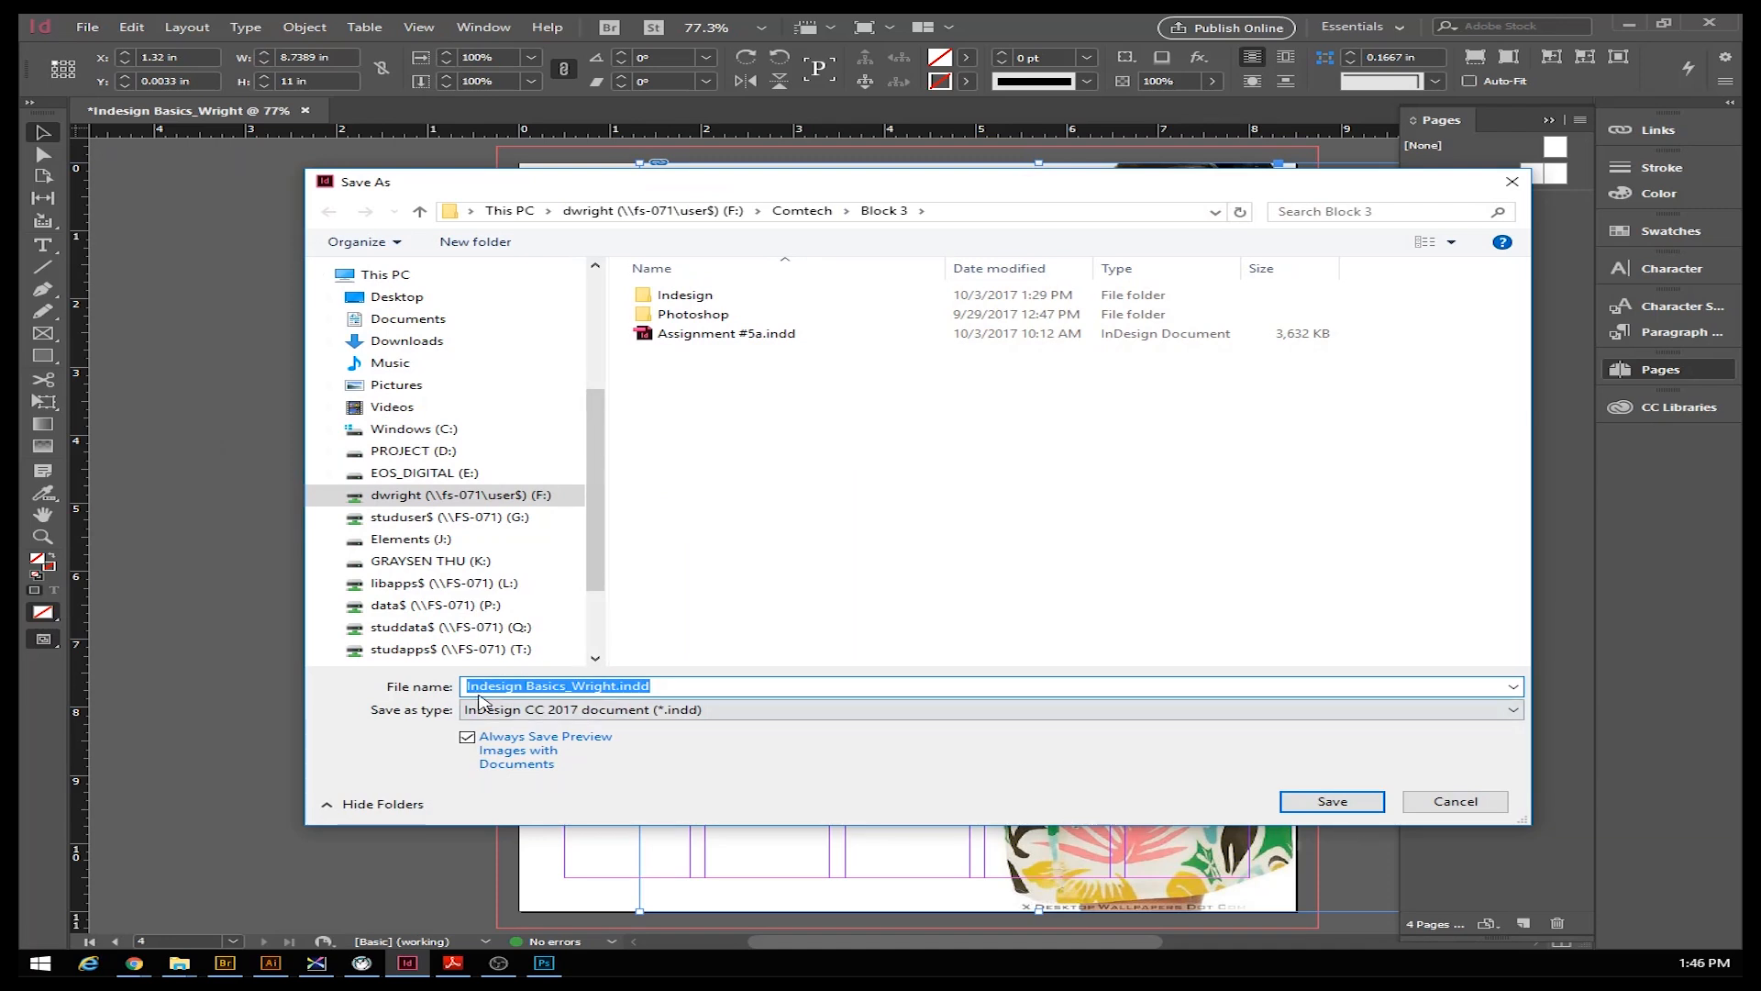